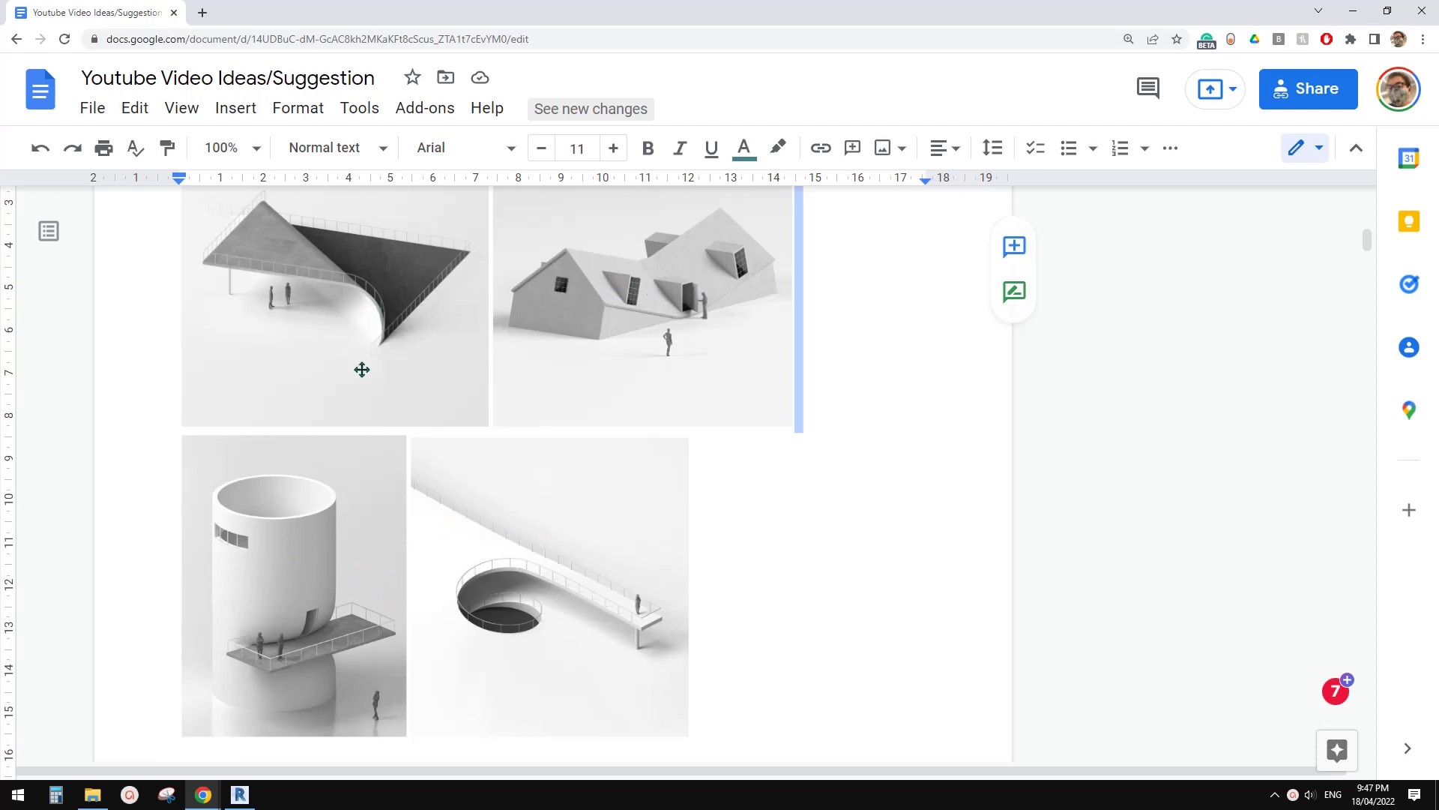
- Examine the black-and-white reference images of folded and curved slab structures in the document
scroll(389, 386, up, 1)
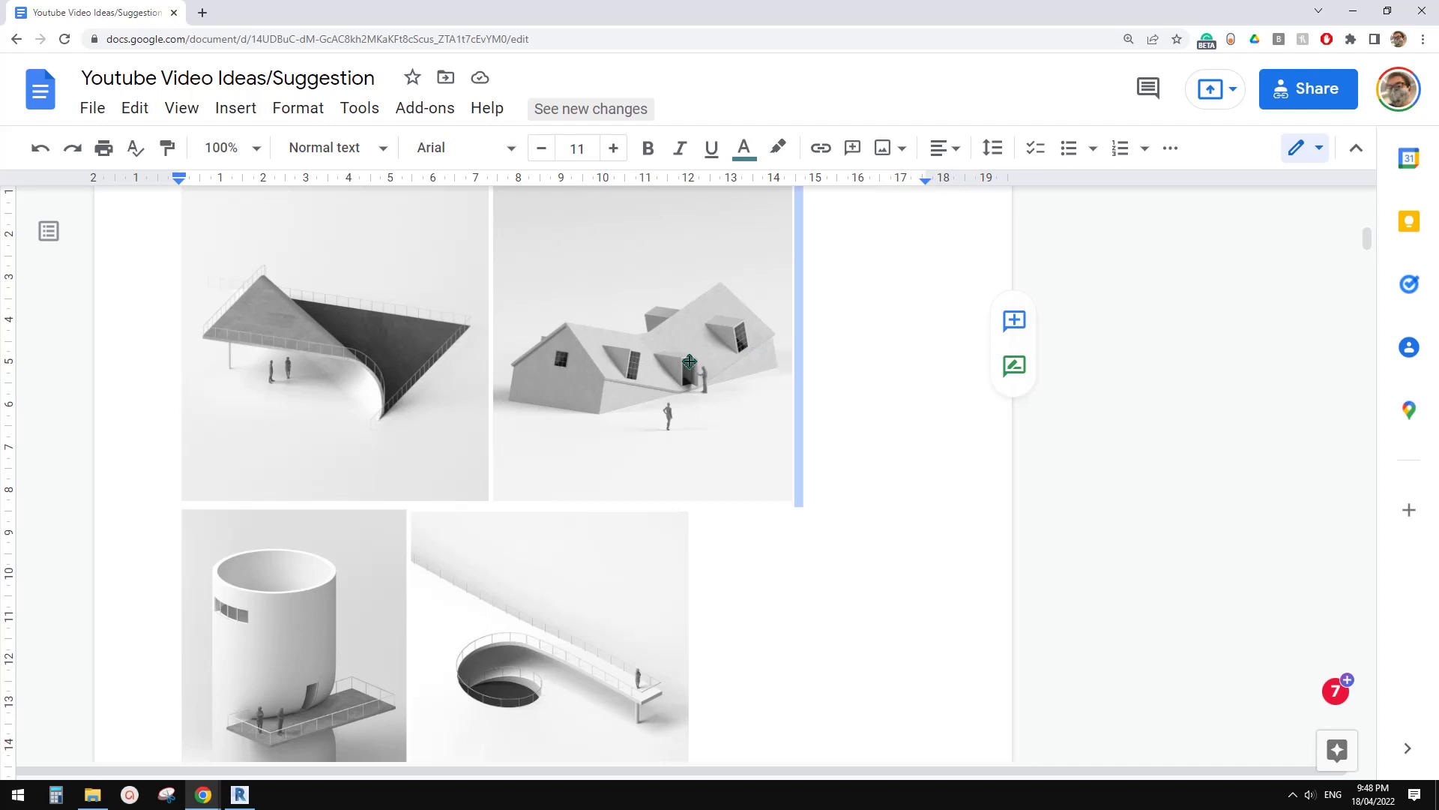
scroll(627, 401, up, 1)
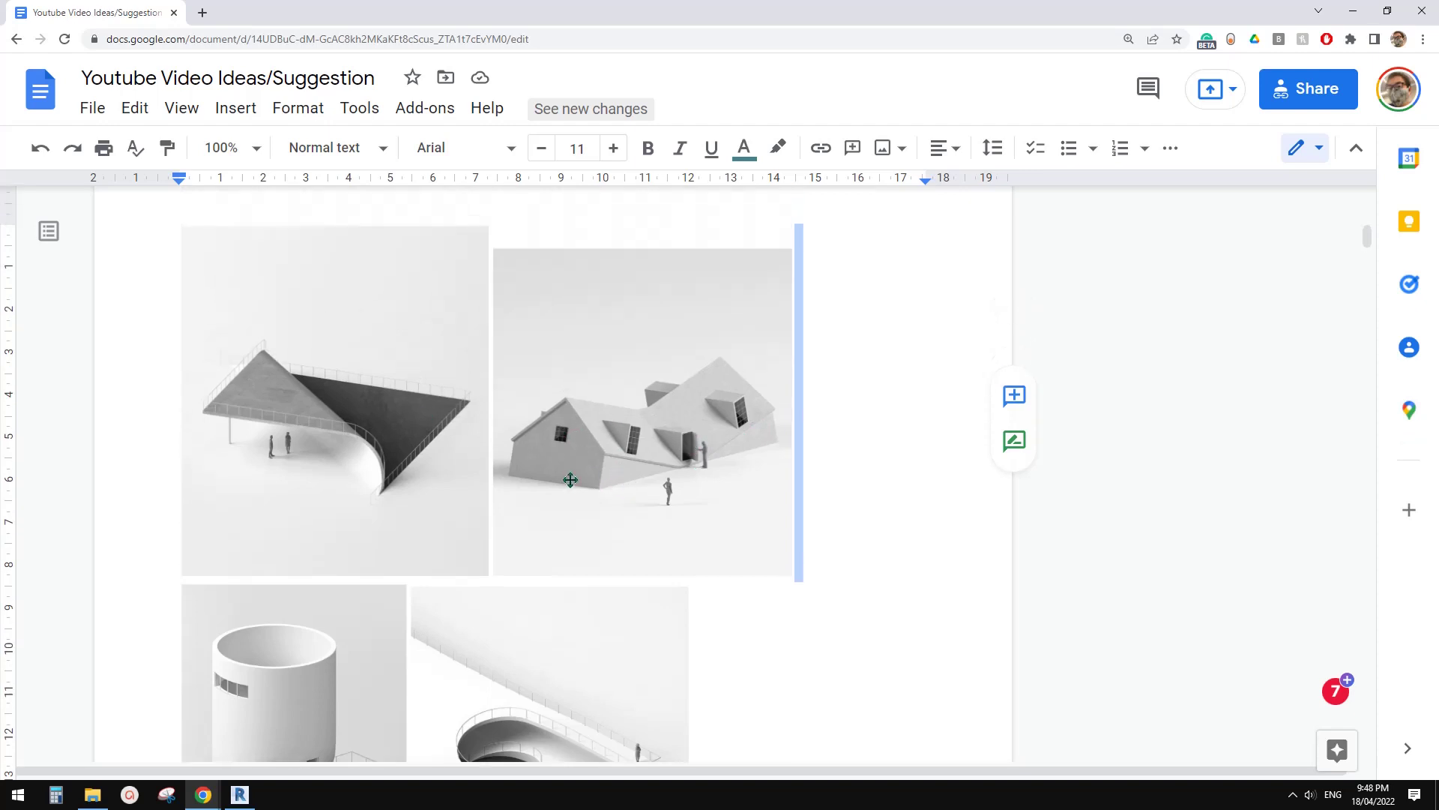
scroll(566, 479, down, 1)
scroll(552, 479, up, 1)
scroll(604, 418, down, 1)
scroll(553, 434, up, 2)
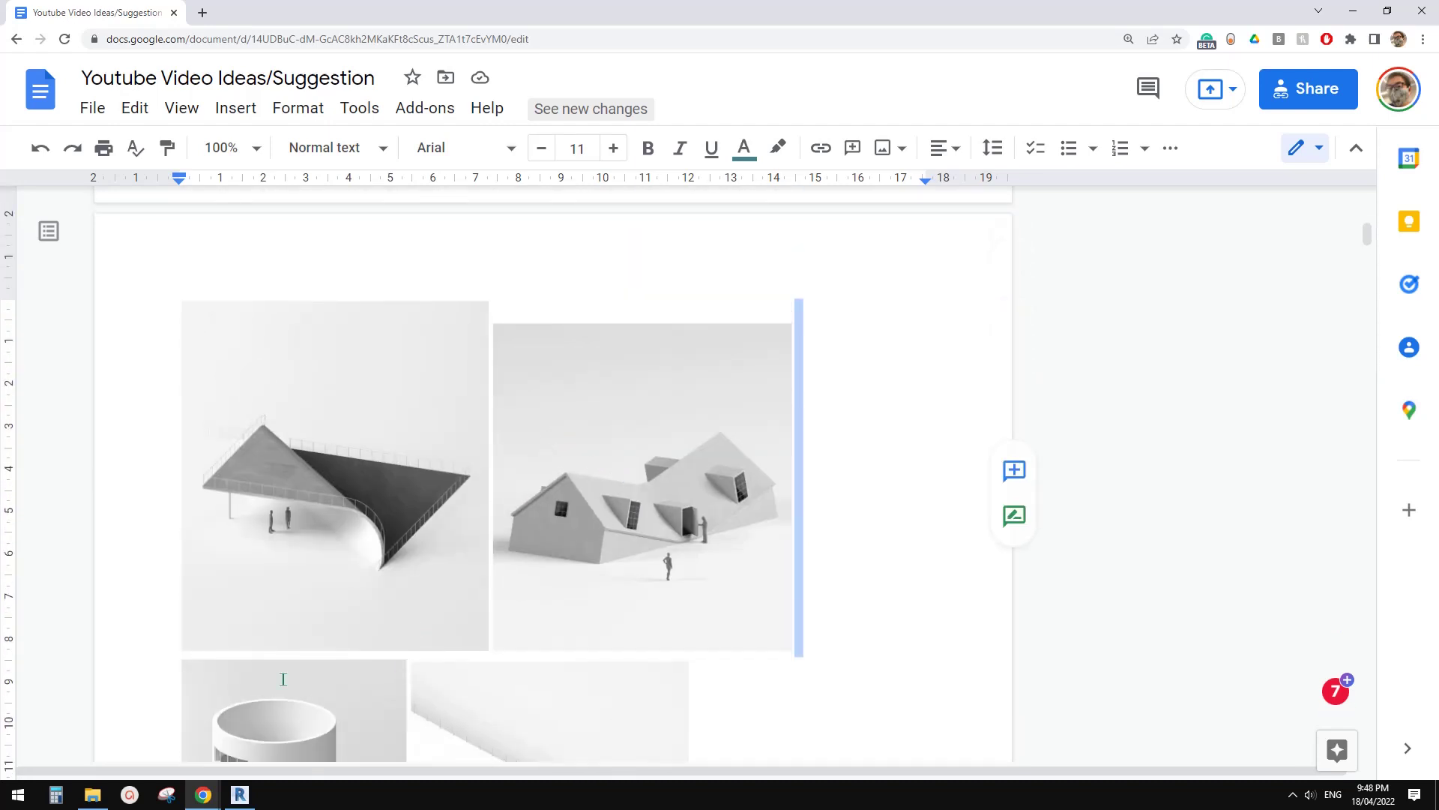
- Switch to Revit and create a new project, checking the folded slab reference image once more
click(239, 795)
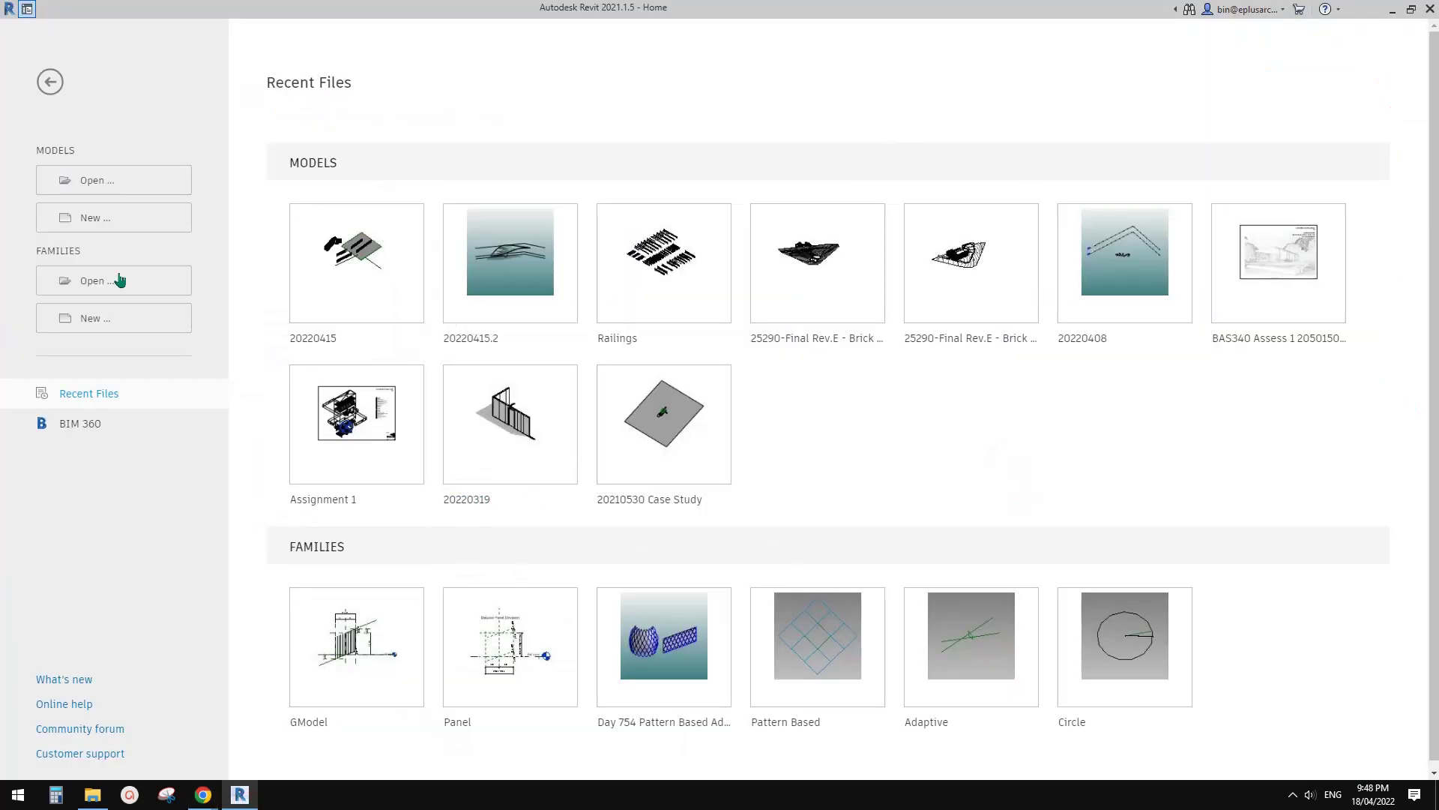
click(102, 222)
click(350, 414)
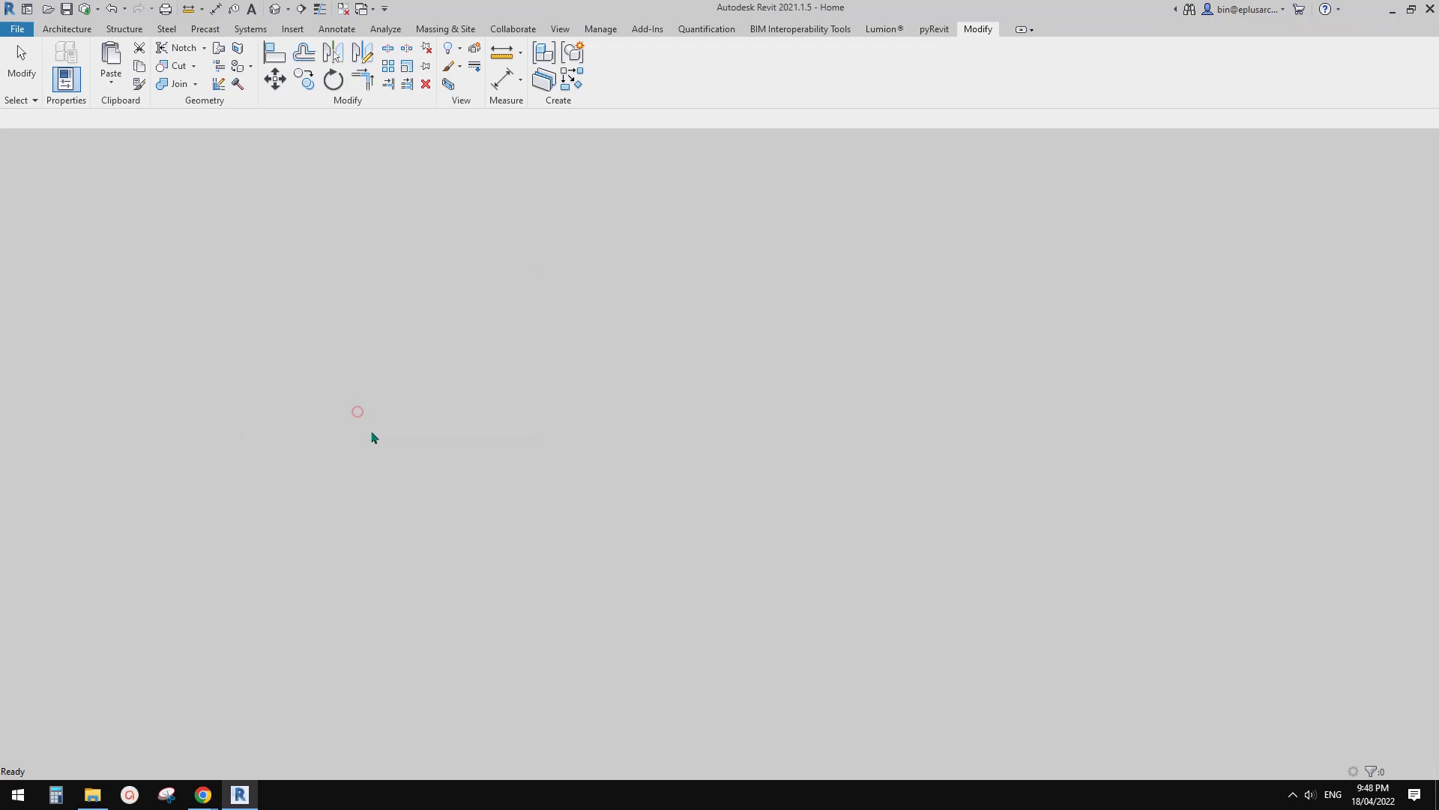
mouse_move(203, 794)
click(285, 736)
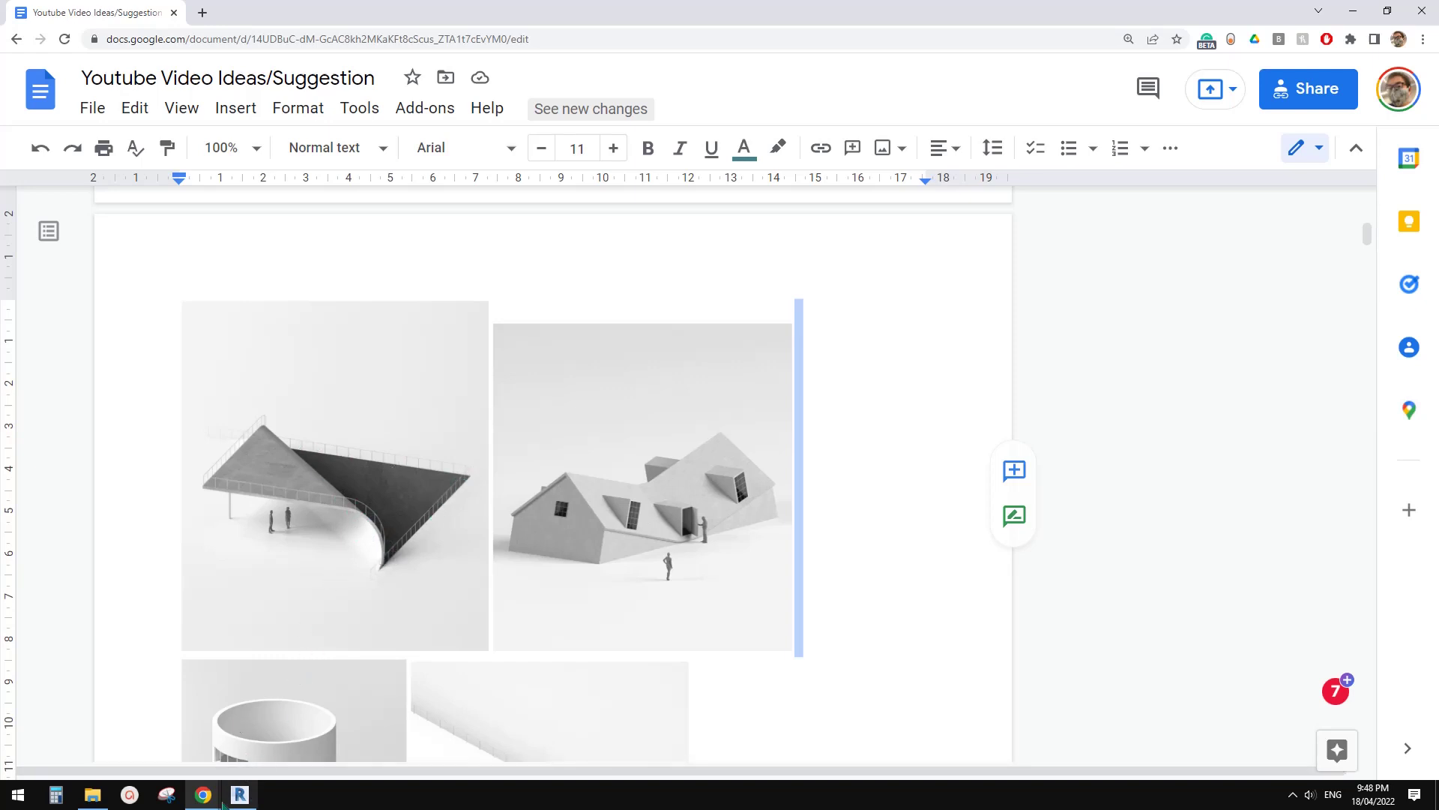
click(250, 803)
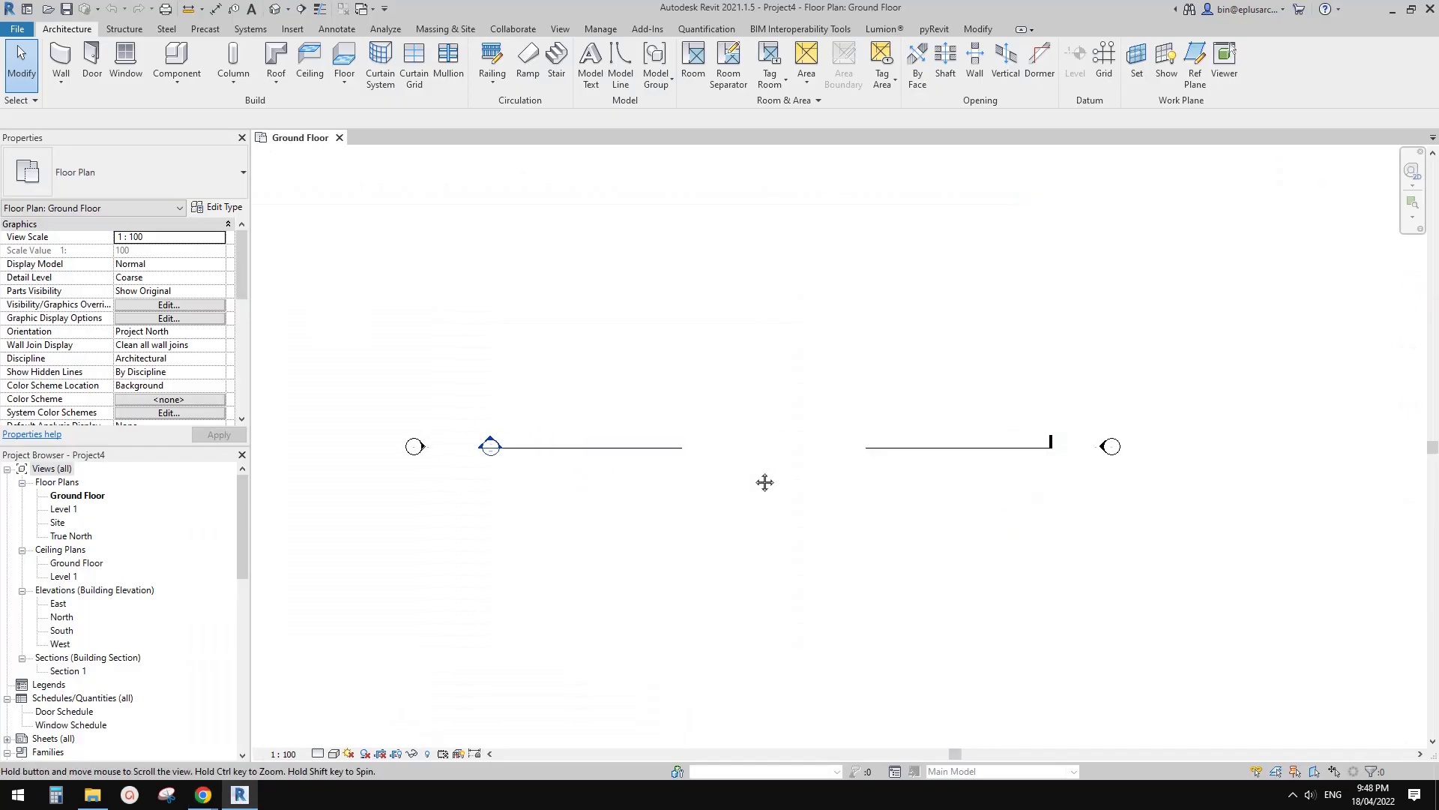
- Start a Generic 150mm floor on the Ground Floor and sketch a rectangular boundary about 30 m by 28 m
click(344, 57)
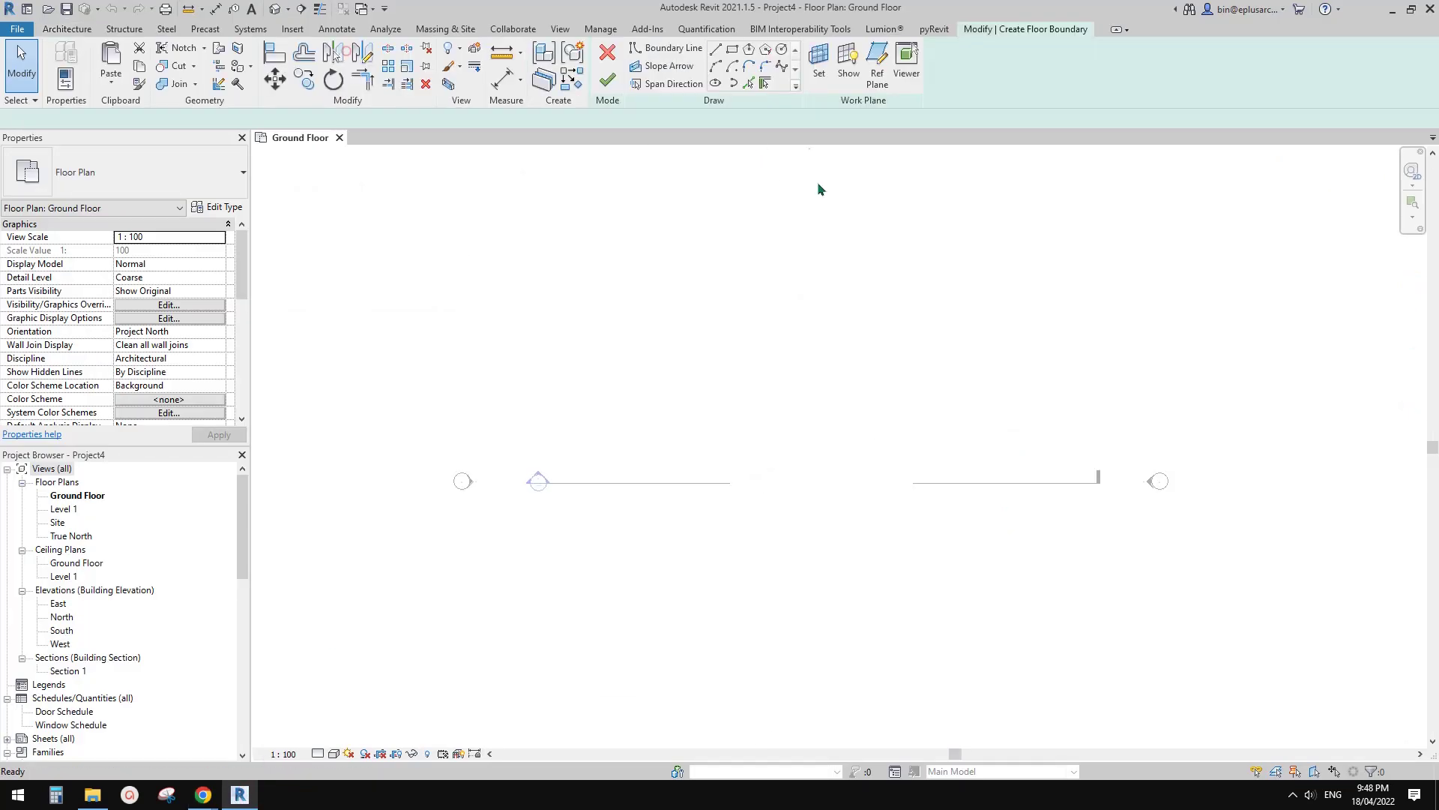
click(732, 49)
click(583, 314)
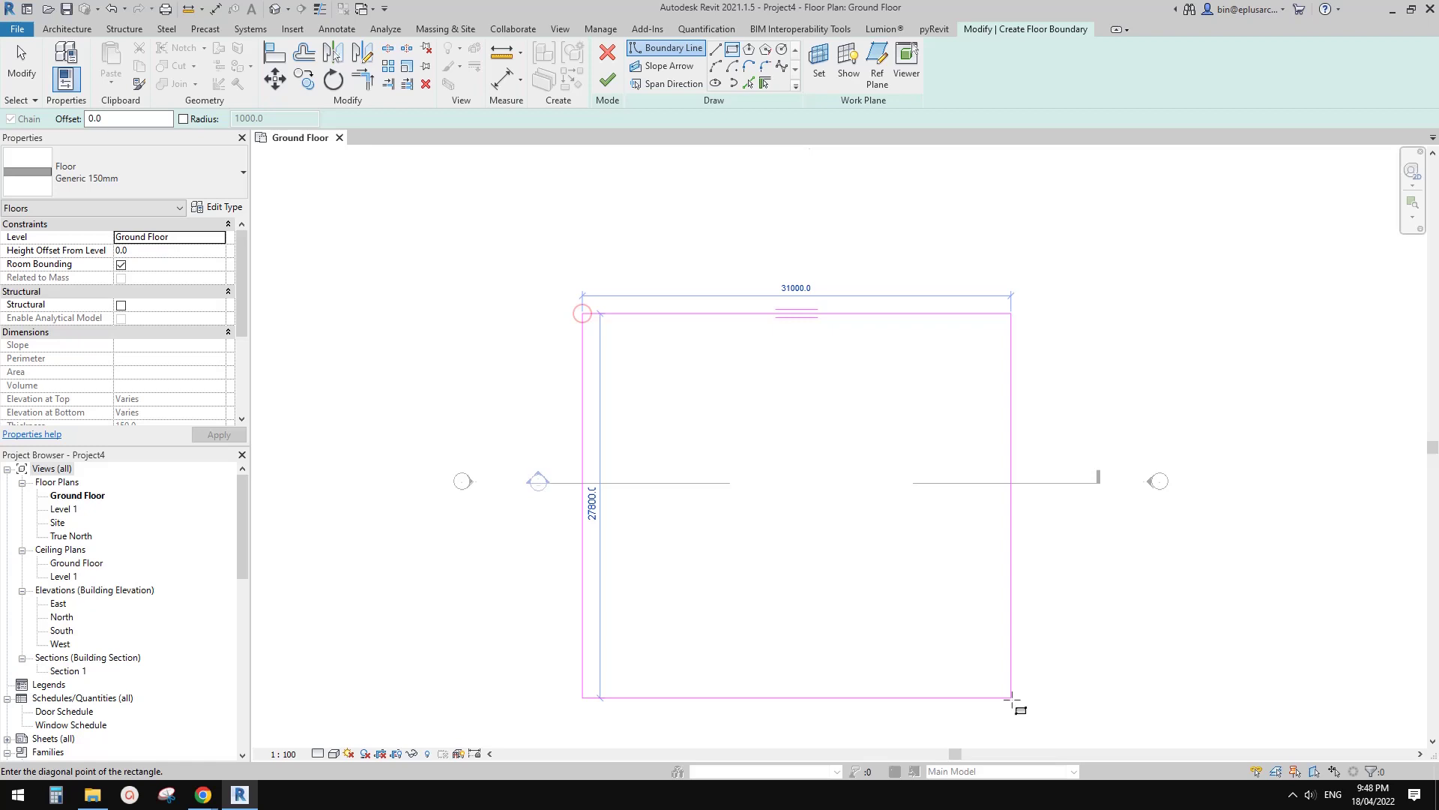
click(1004, 709)
- Sketch a right-triangular opening with legs about 17 m and a 45° diagonal inside the rectangle, and finish the floor
key(l)
key(i)
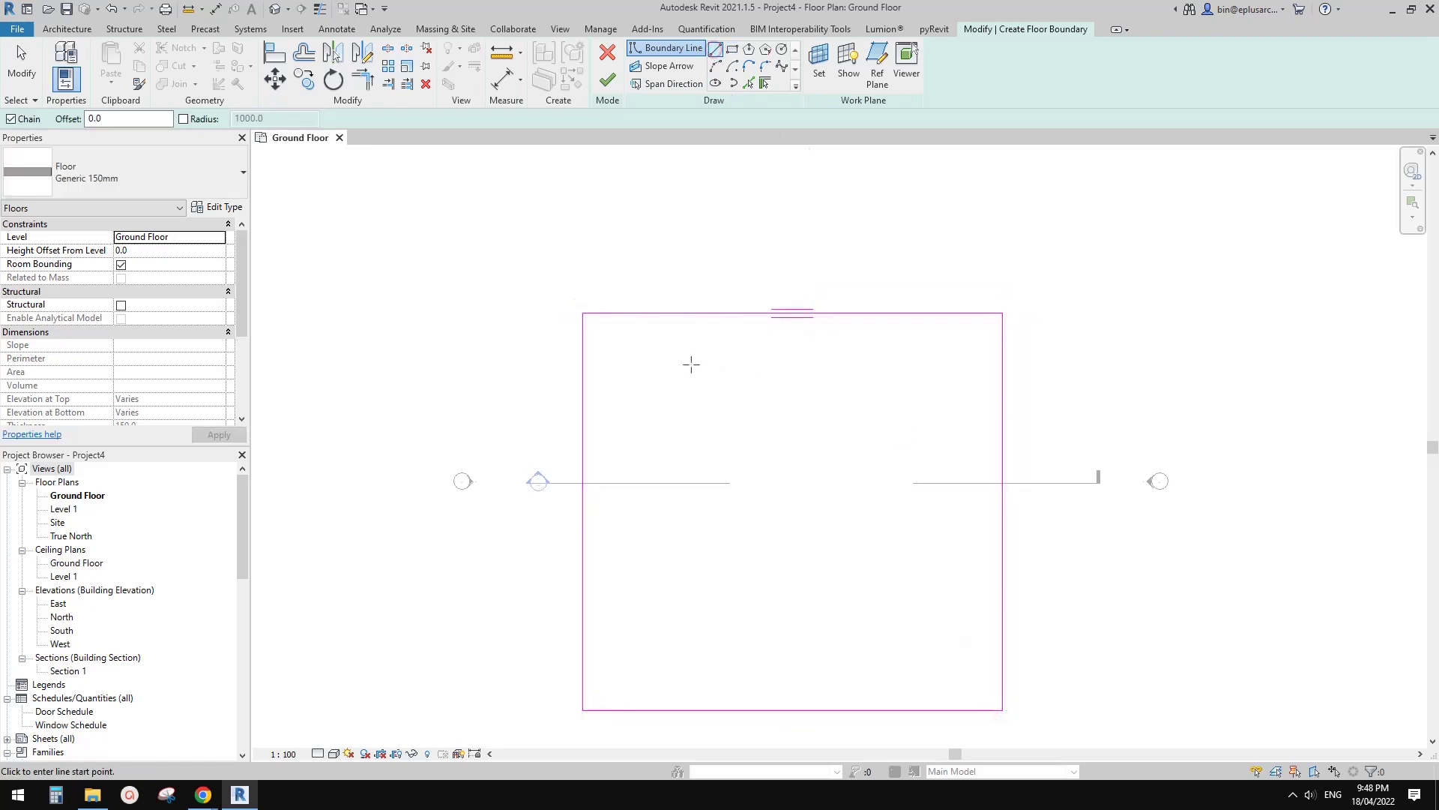
click(691, 365)
click(927, 365)
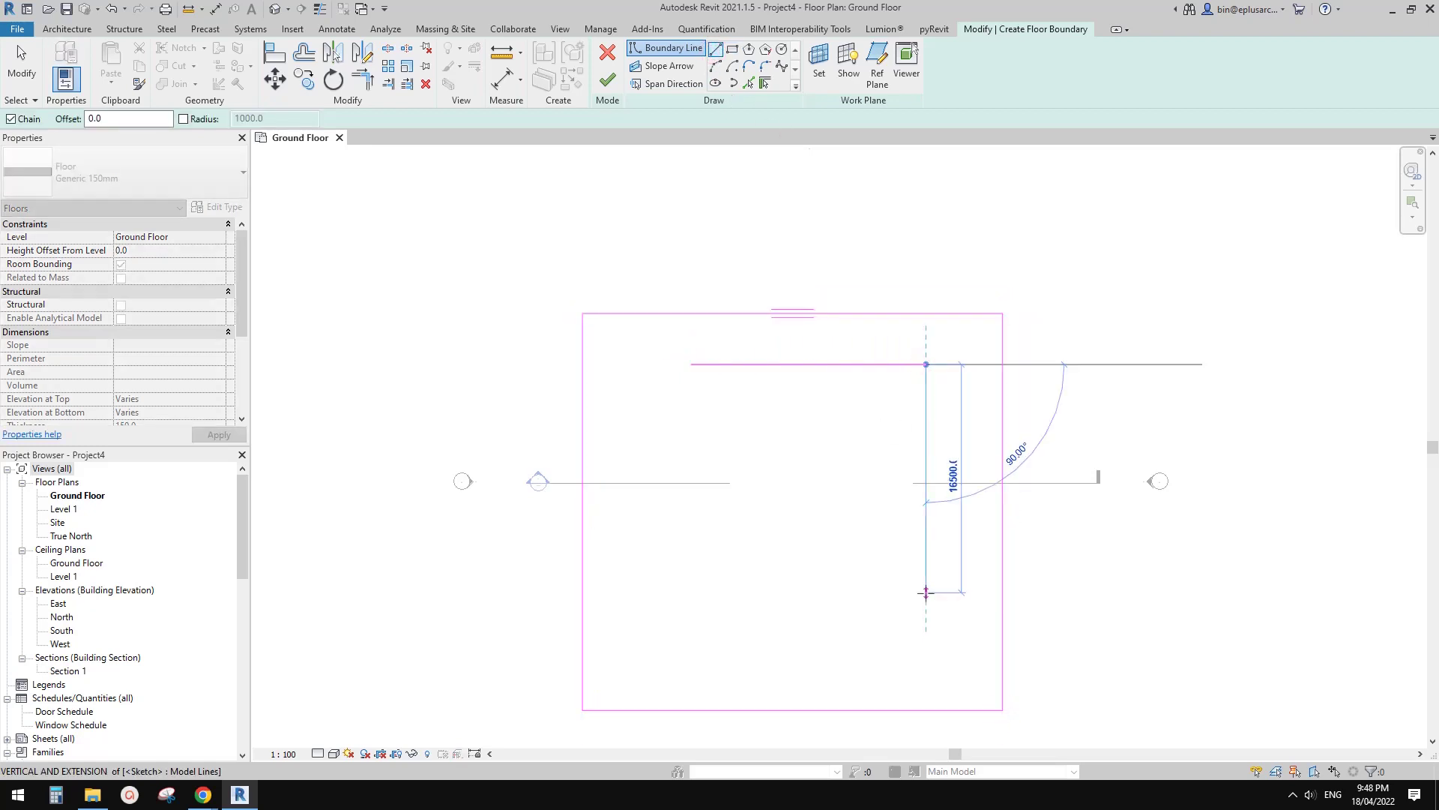
click(926, 606)
click(776, 464)
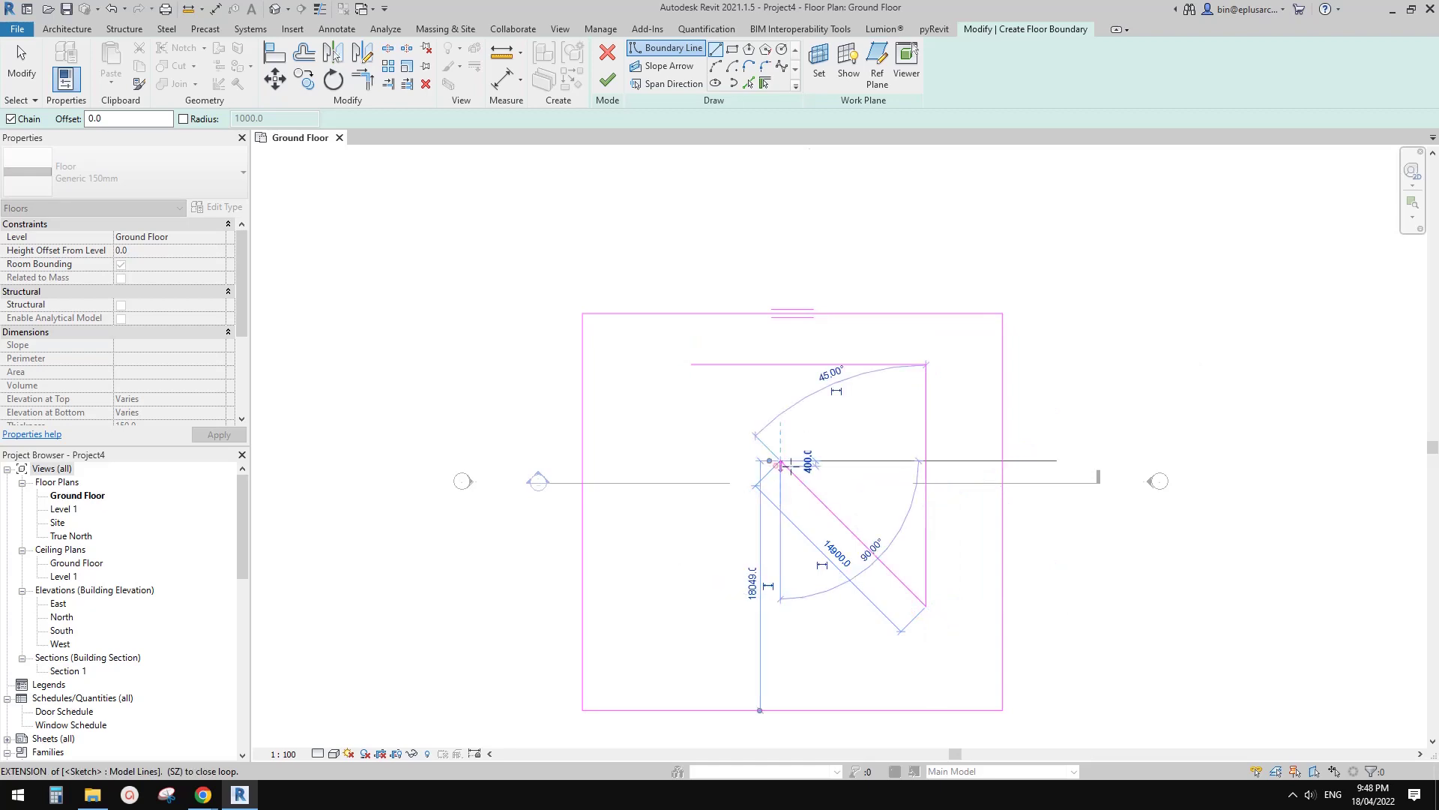
key(Escape)
key(Escape)
drag(780, 463, 691, 364)
click(607, 79)
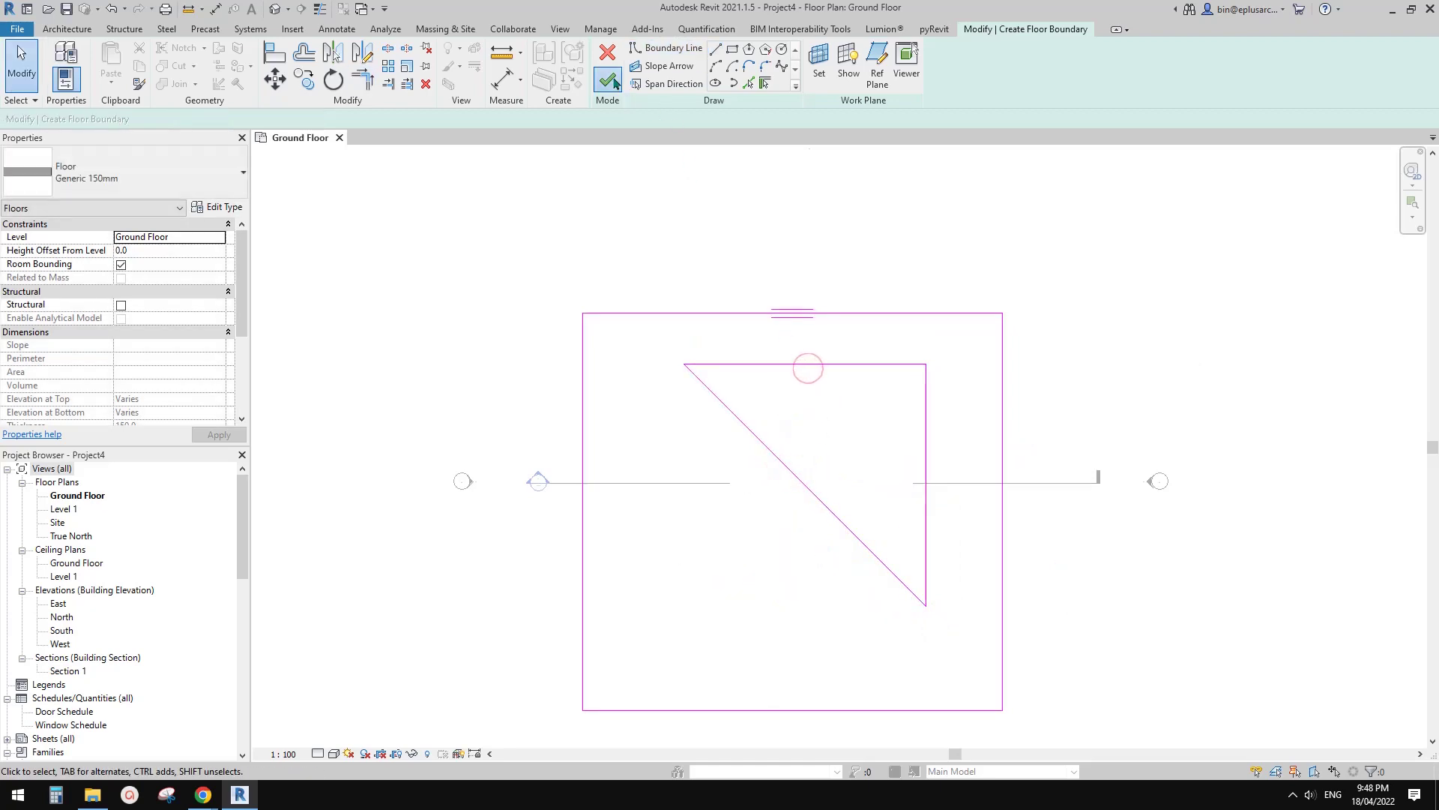
click(809, 245)
- Open the default 3D view and examine the floor and its triangular opening from several angles
click(276, 8)
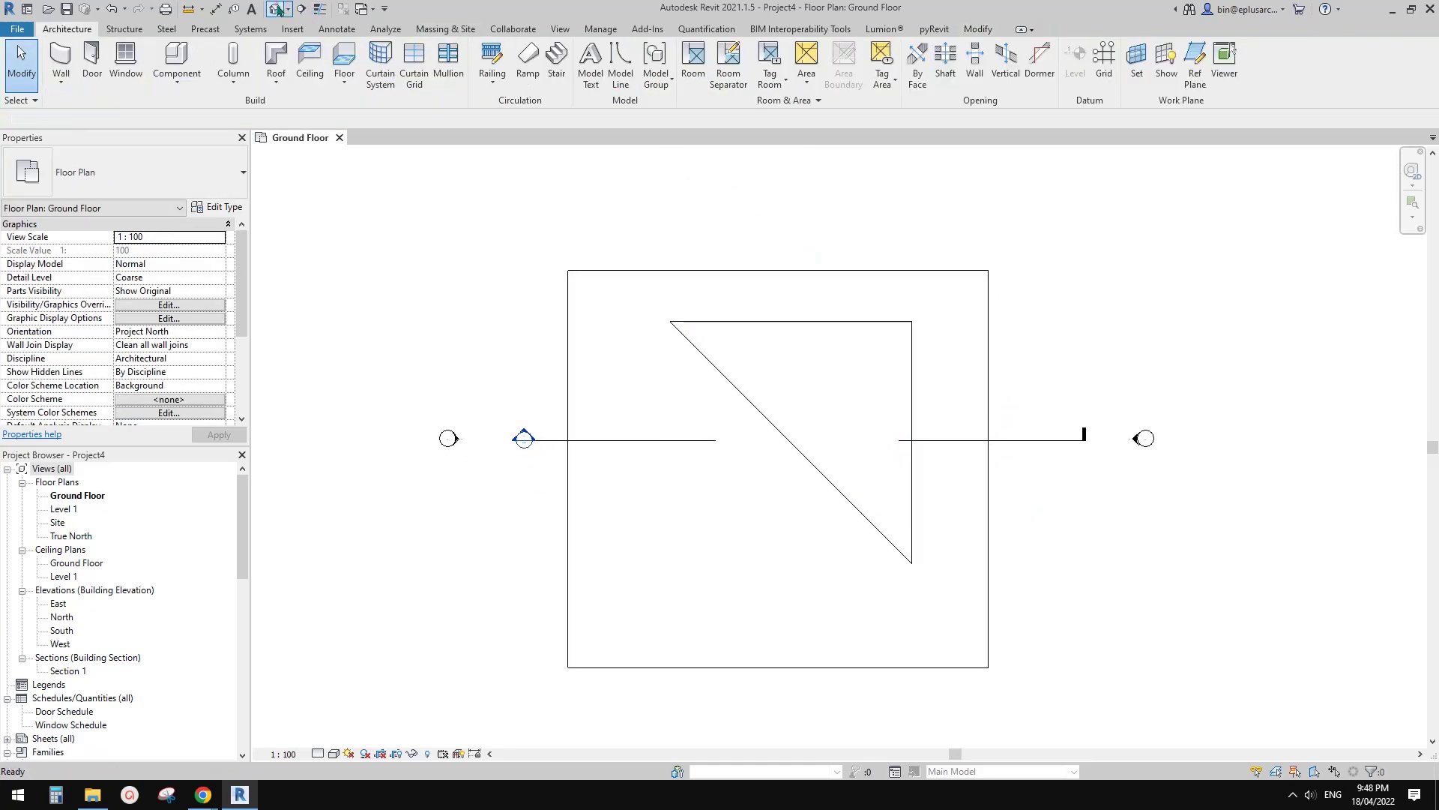
mouse_move(874, 491)
shift+middle_down()
mouse_move(874, 456)
mouse_move(871, 501)
shift+middle_up()
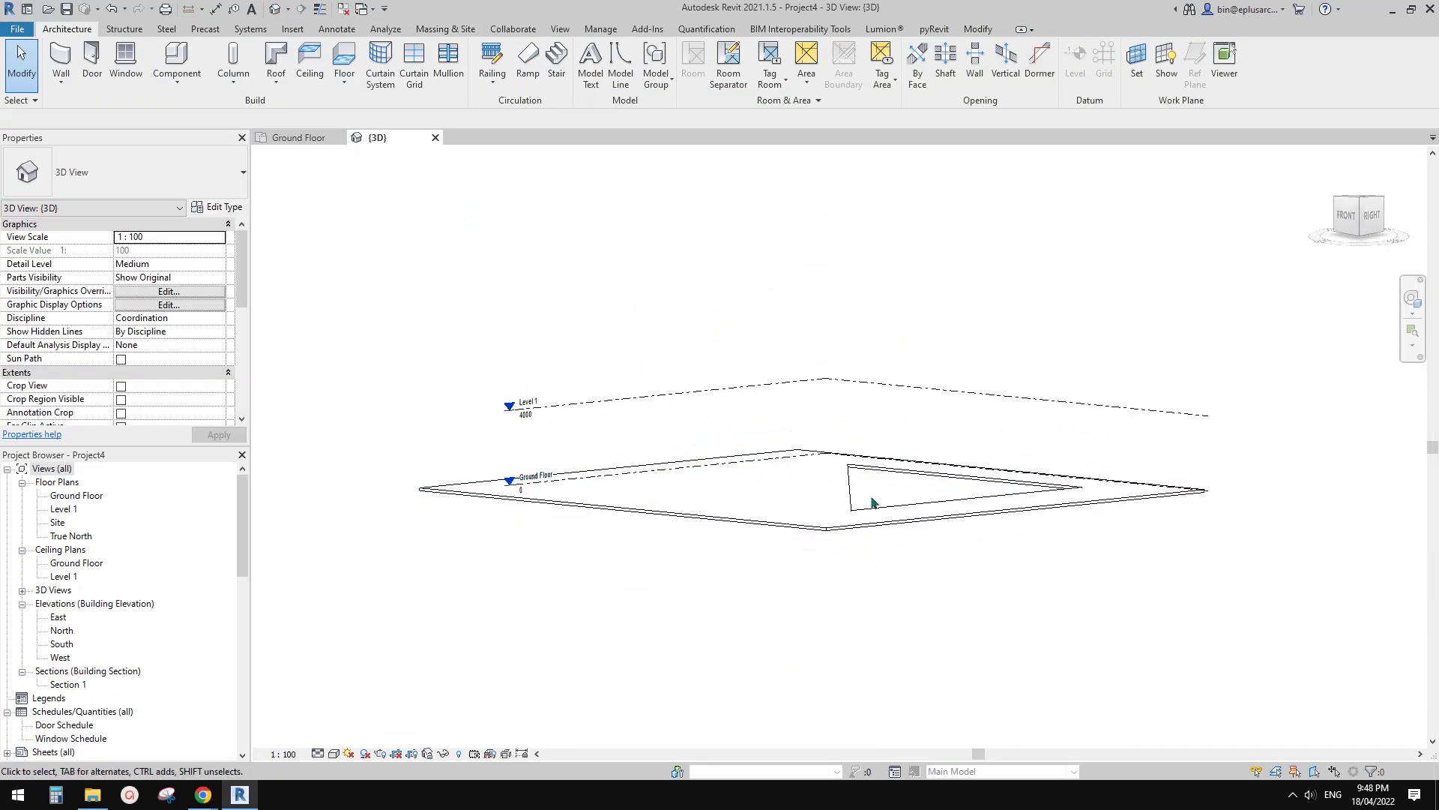
shift+middle_drag(862, 431, 863, 419)
shift+middle_drag(894, 517, 909, 530)
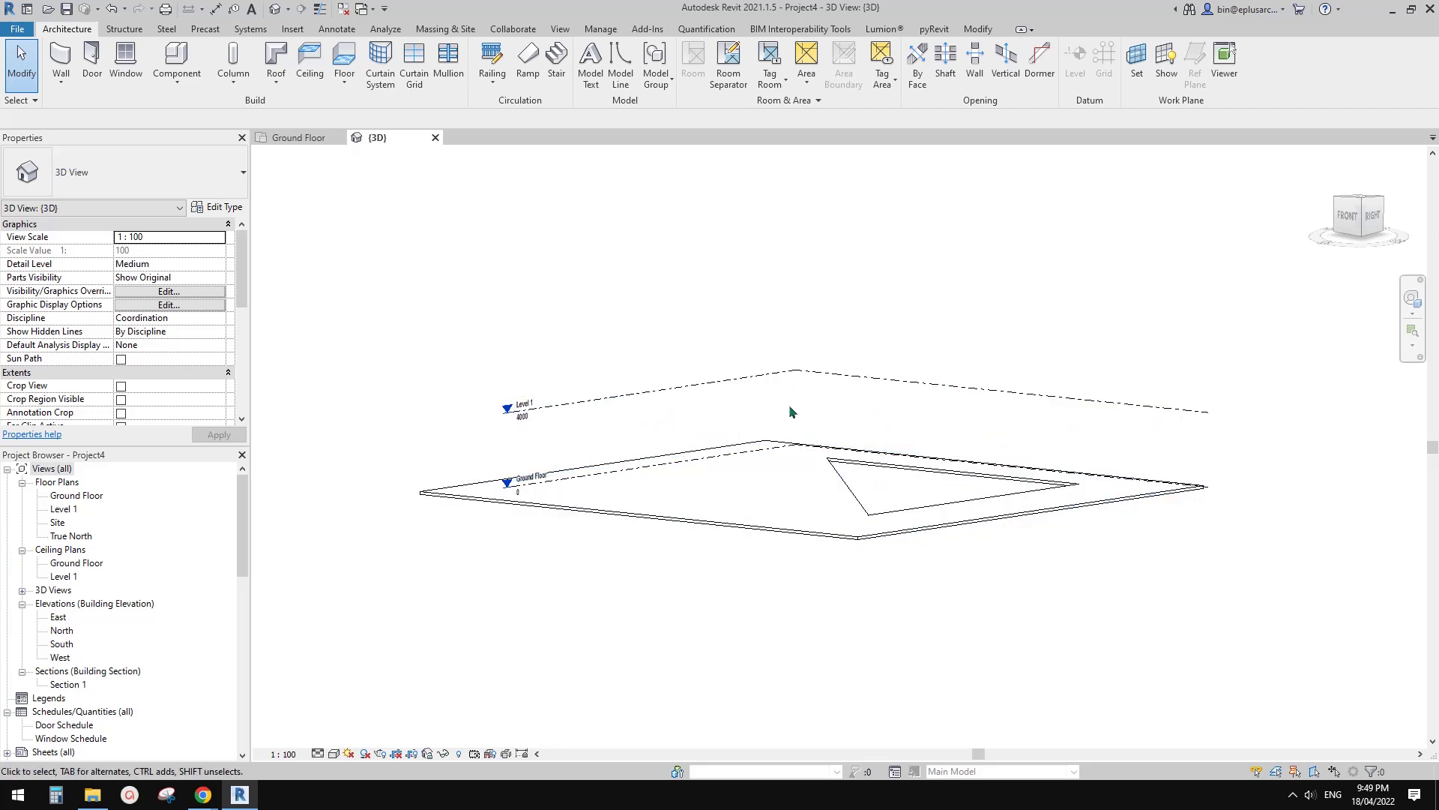
shift+middle_drag(710, 424, 735, 383)
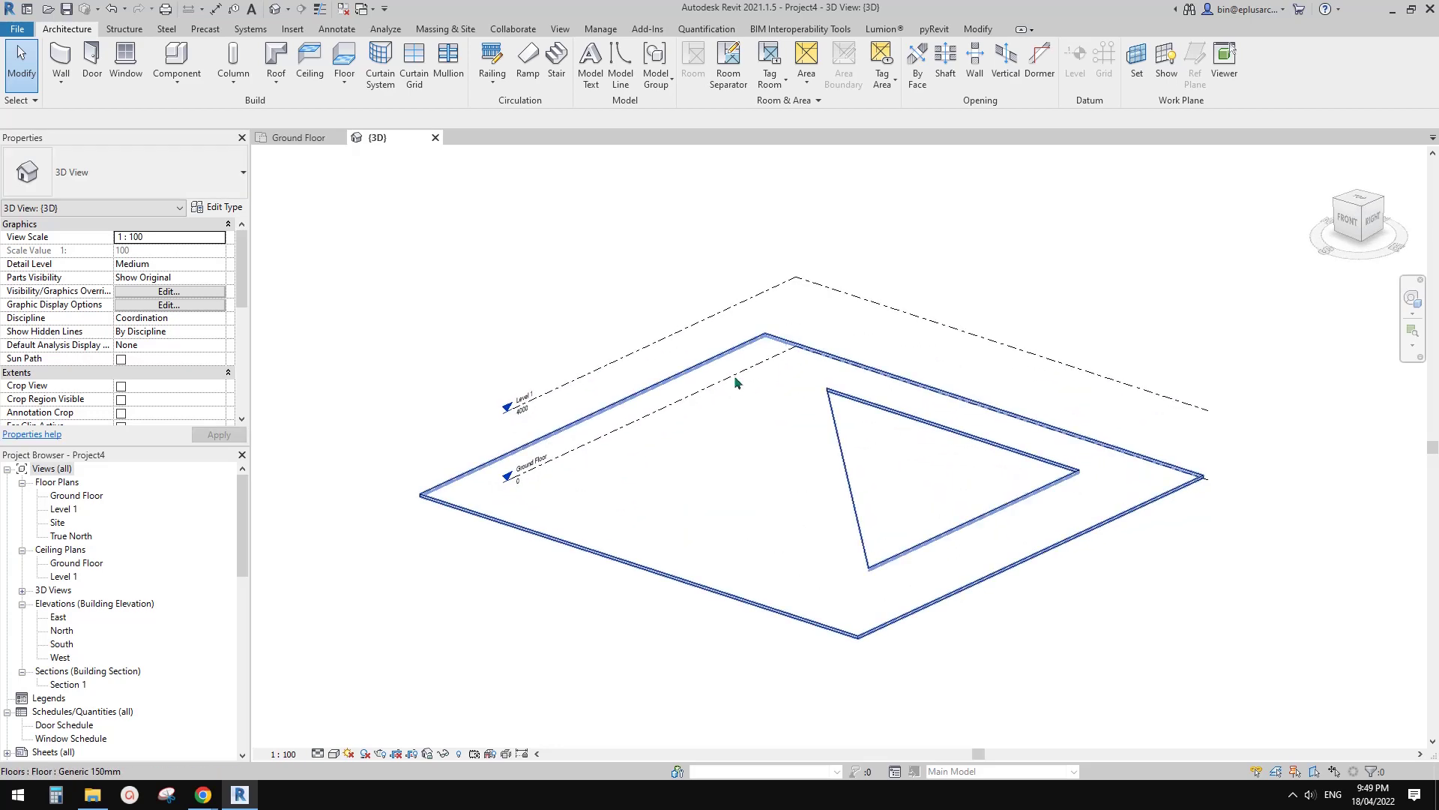
shift+middle_drag(797, 433, 577, 611)
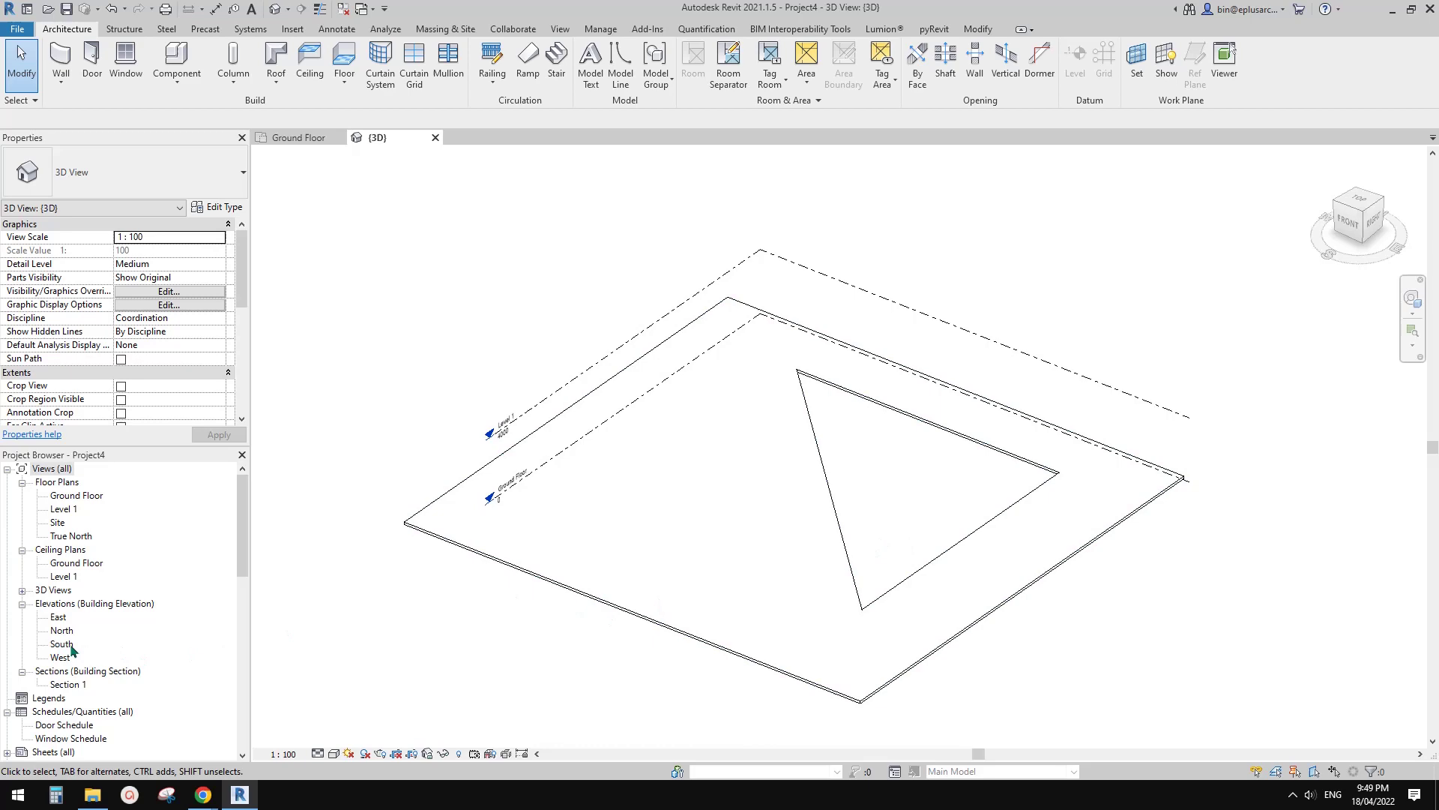
shift+middle_drag(788, 550, 817, 461)
- Capture the 3D view with Snipping Tool and draw the slab profile curling from the Ground Floor back along Level 1
click(167, 798)
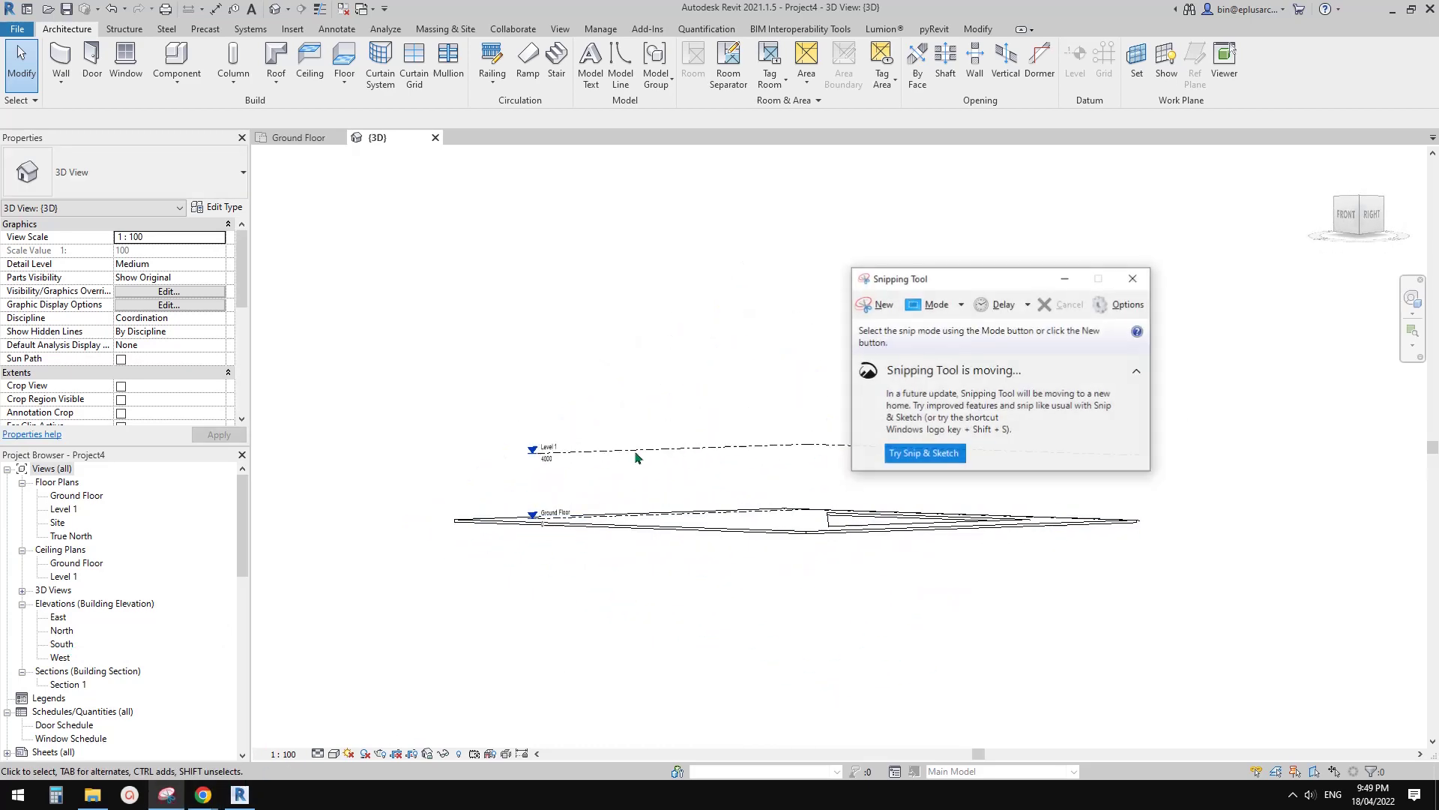
click(883, 299)
drag(540, 243, 1154, 683)
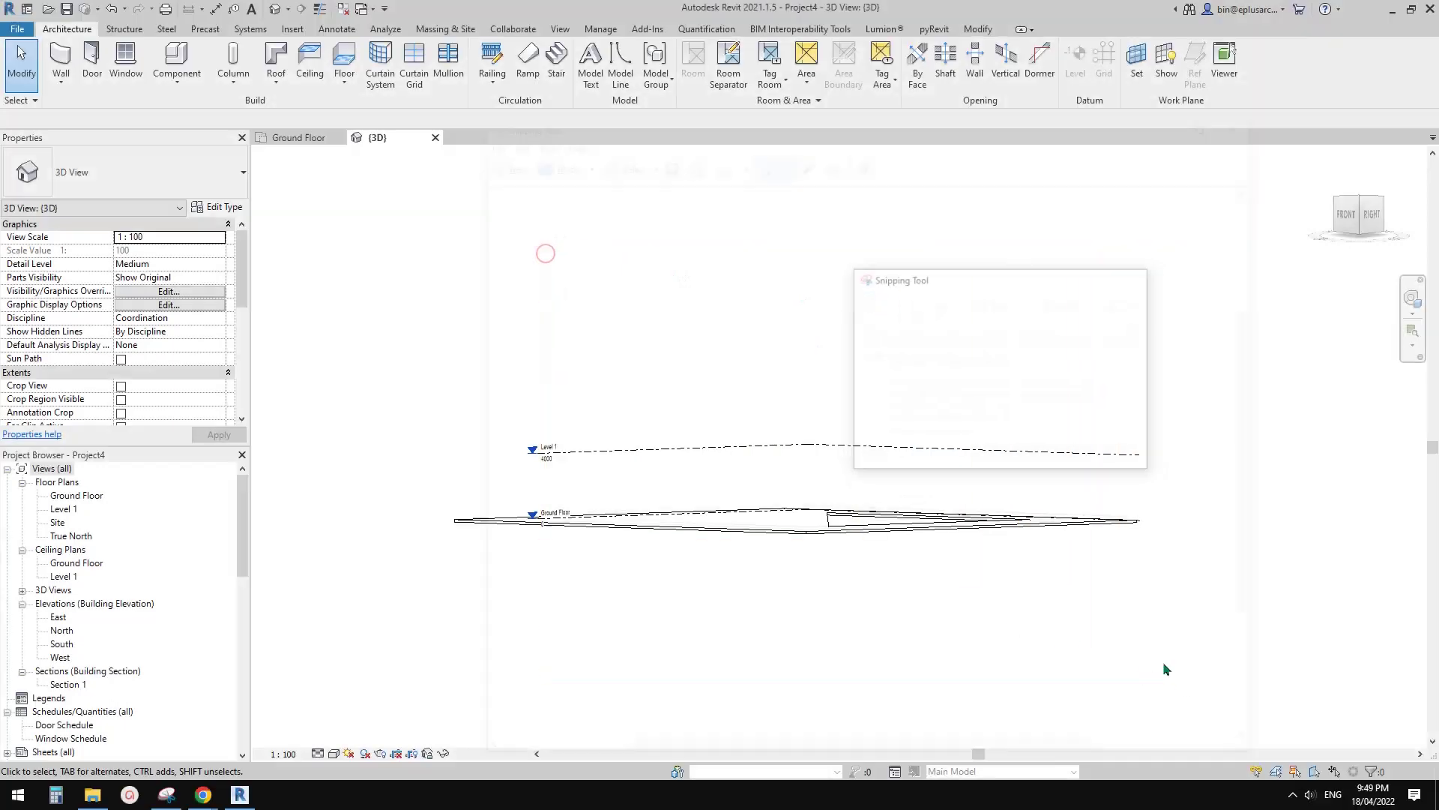
drag(828, 522, 1030, 517)
mouse_move(829, 522)
mouse_down()
mouse_move(869, 484)
mouse_move(847, 448)
mouse_move(737, 447)
mouse_move(757, 446)
mouse_up()
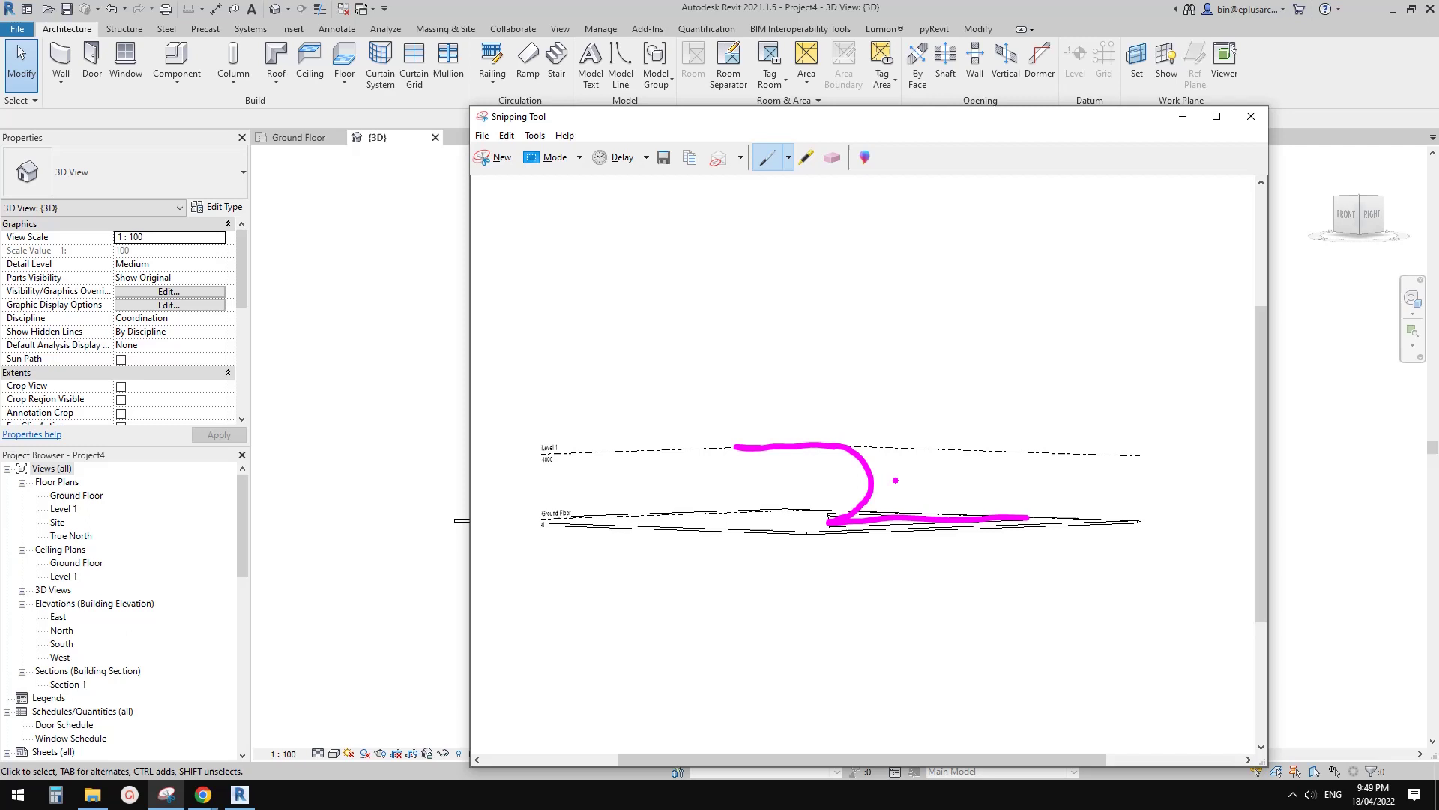
- Annotate the height between levels and the curl's diameter as D, and add a double-headed arrow along the arc
mouse_move(577, 435)
mouse_down()
mouse_move(587, 525)
mouse_move(575, 435)
mouse_move(572, 457)
mouse_up()
drag(595, 506, 586, 519)
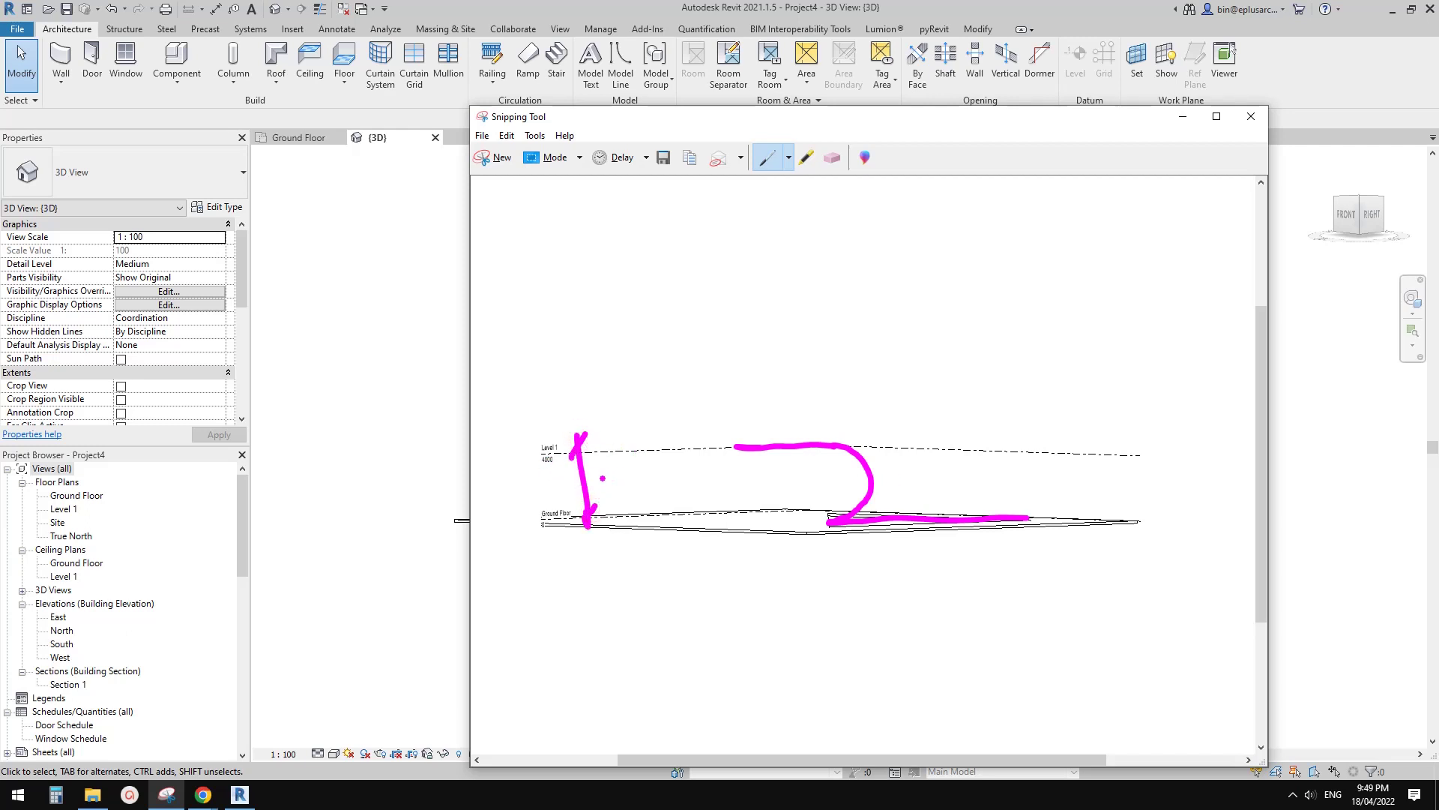
mouse_move(596, 478)
mouse_down()
mouse_move(615, 485)
mouse_move(606, 472)
mouse_move(599, 497)
mouse_up()
click(832, 157)
click(766, 157)
mouse_move(830, 459)
mouse_down()
mouse_move(831, 522)
mouse_move(813, 480)
mouse_up()
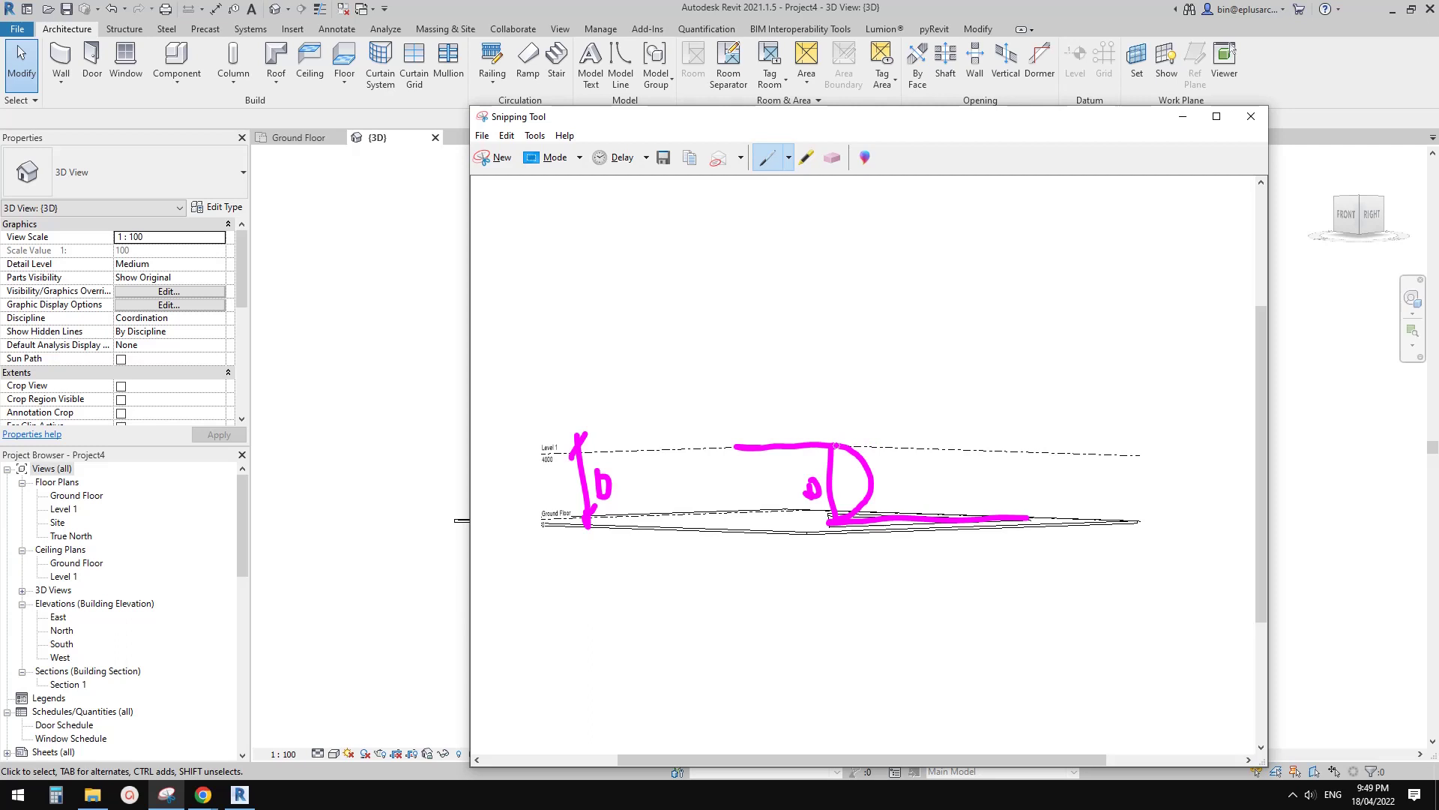
mouse_move(850, 440)
mouse_down()
mouse_move(878, 454)
mouse_move(891, 487)
mouse_move(878, 504)
mouse_up()
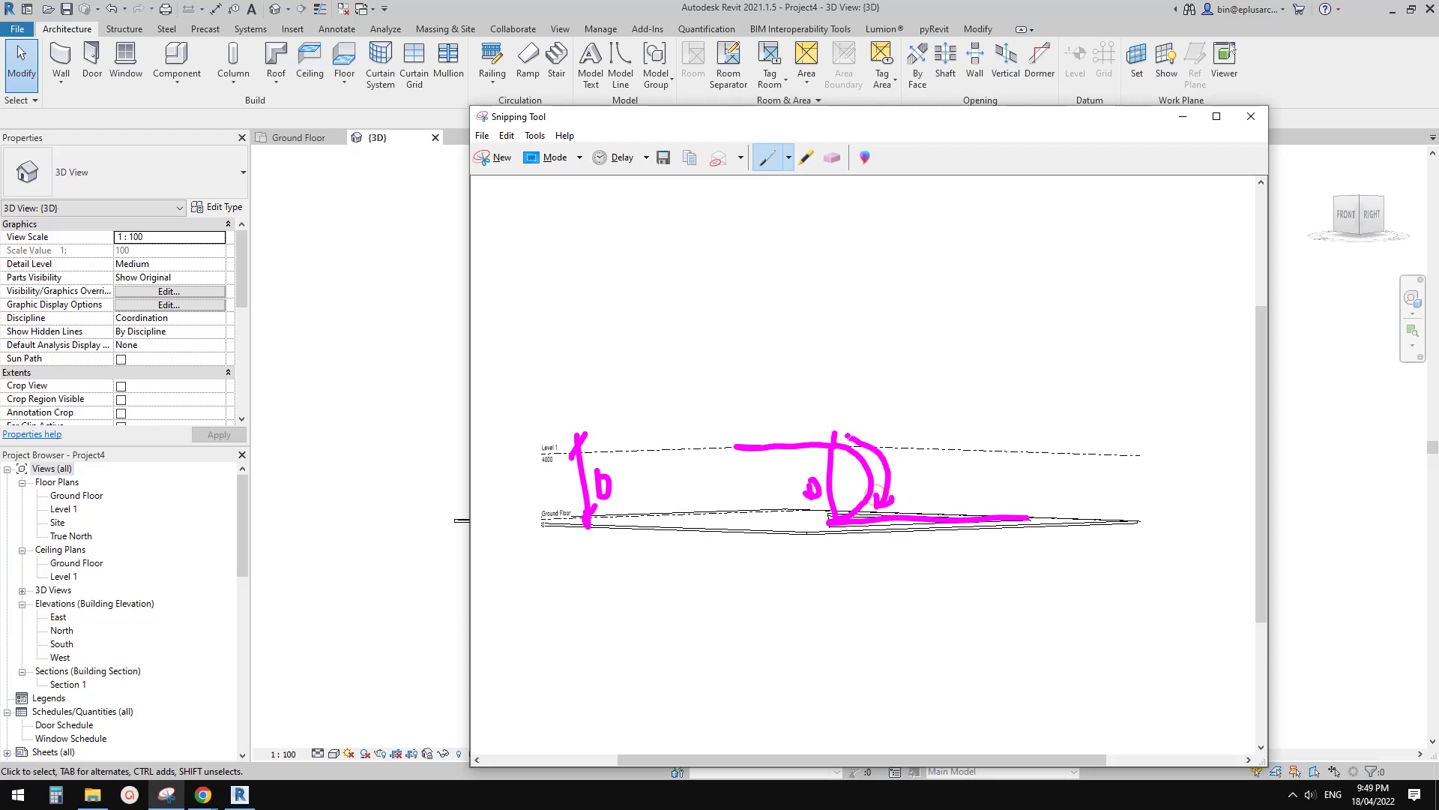
drag(846, 440, 859, 441)
- Write the half-circumference formula 1/2 D * π above the profile sketch
drag(779, 259, 798, 285)
drag(755, 251, 804, 249)
mouse_move(789, 217)
mouse_down()
mouse_move(789, 242)
mouse_move(823, 266)
mouse_up()
mouse_move(825, 242)
mouse_down()
mouse_move(826, 264)
mouse_move(916, 245)
mouse_up()
mouse_move(898, 248)
mouse_down()
mouse_move(894, 263)
mouse_move(925, 265)
mouse_up()
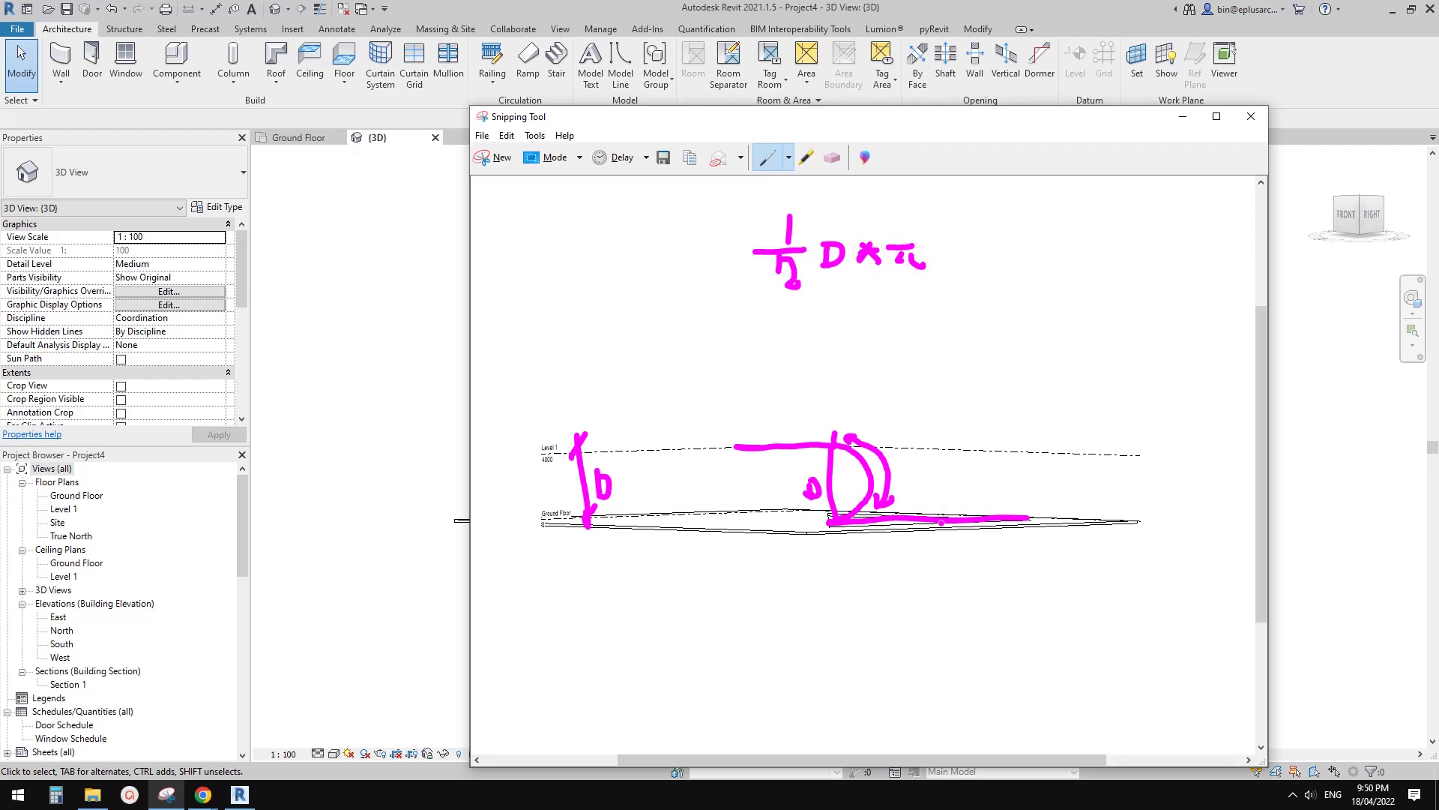
- Label the lower slab length x and the upper one y, and write the relation y = x - AL
drag(930, 536, 948, 553)
drag(770, 417, 775, 435)
drag(862, 327, 866, 359)
drag(889, 337, 913, 345)
mouse_move(939, 324)
mouse_down()
mouse_move(920, 349)
mouse_move(940, 347)
mouse_up()
drag(957, 333, 973, 331)
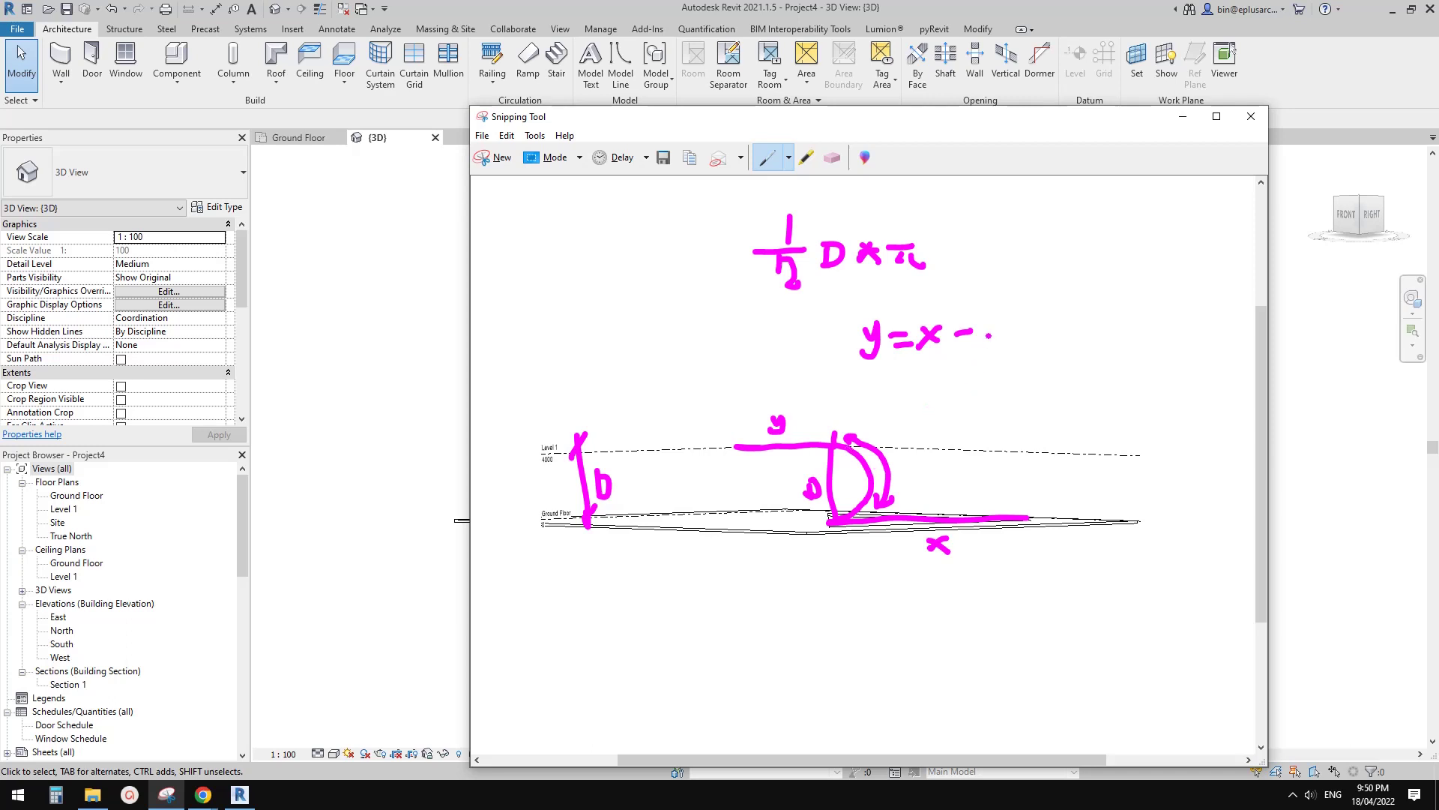
drag(990, 342, 1008, 332)
mouse_move(1016, 313)
mouse_down()
mouse_move(1018, 338)
mouse_move(1030, 334)
mouse_up()
- Return to Revit and open the Ground Floor plan centred on the floor's triangular opening
click(422, 370)
shift+middle_drag(697, 424, 811, 514)
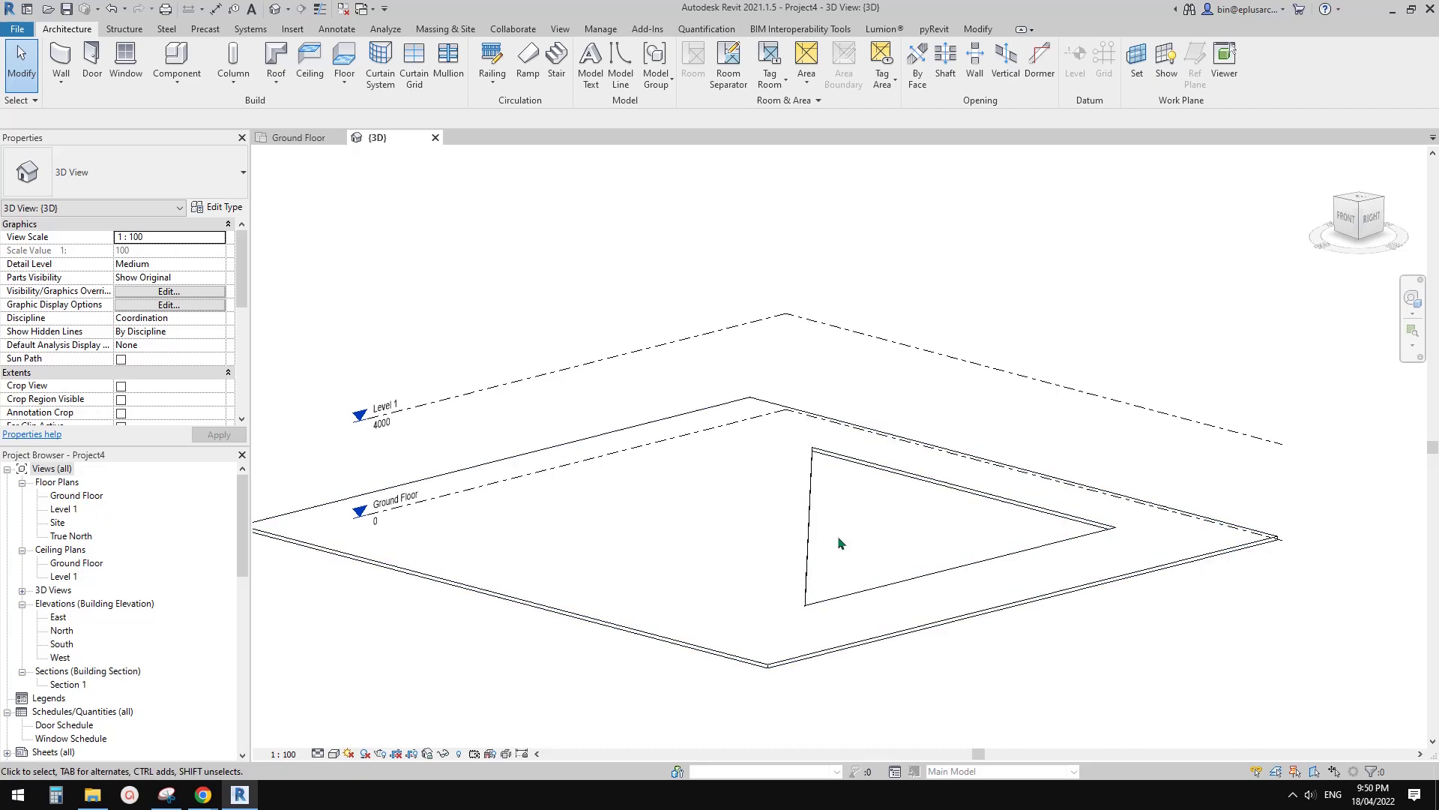
double_click(89, 497)
scroll(870, 470, up, 3)
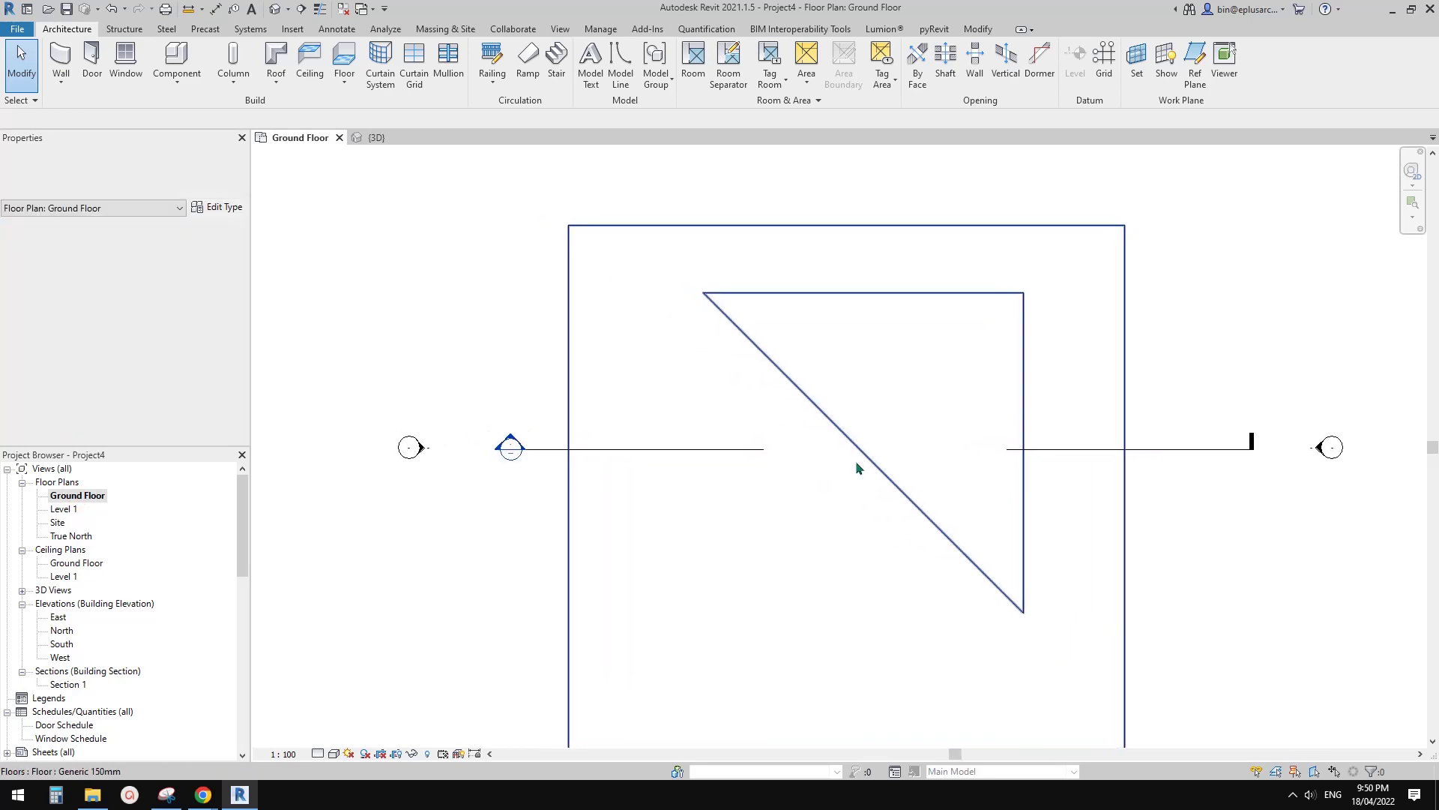
middle_drag(856, 460, 832, 520)
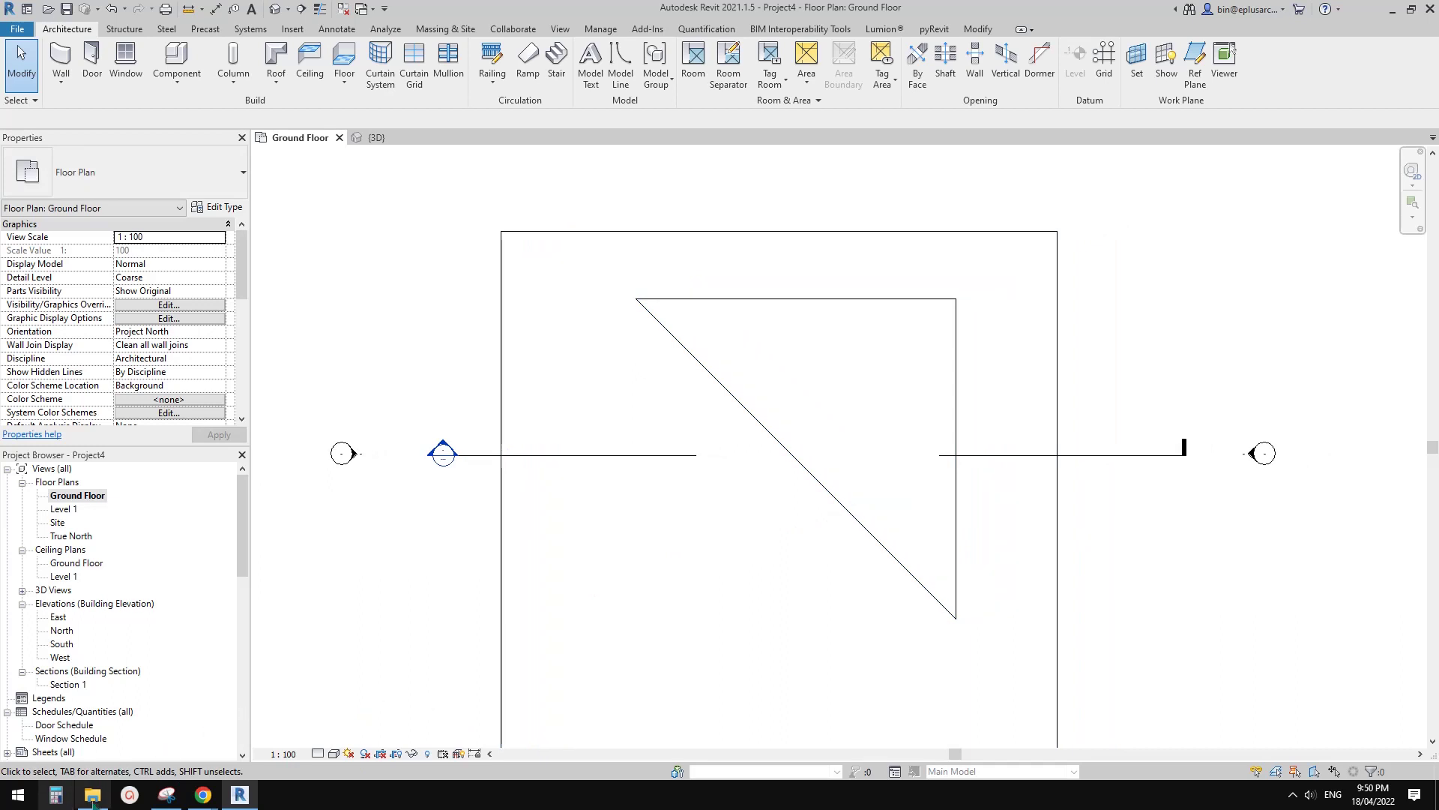
- Open Calculator over the plan, and in the snip rewrite the formula's 2 and frame 1/2 D * π
click(55, 795)
drag(1022, 98, 966, 152)
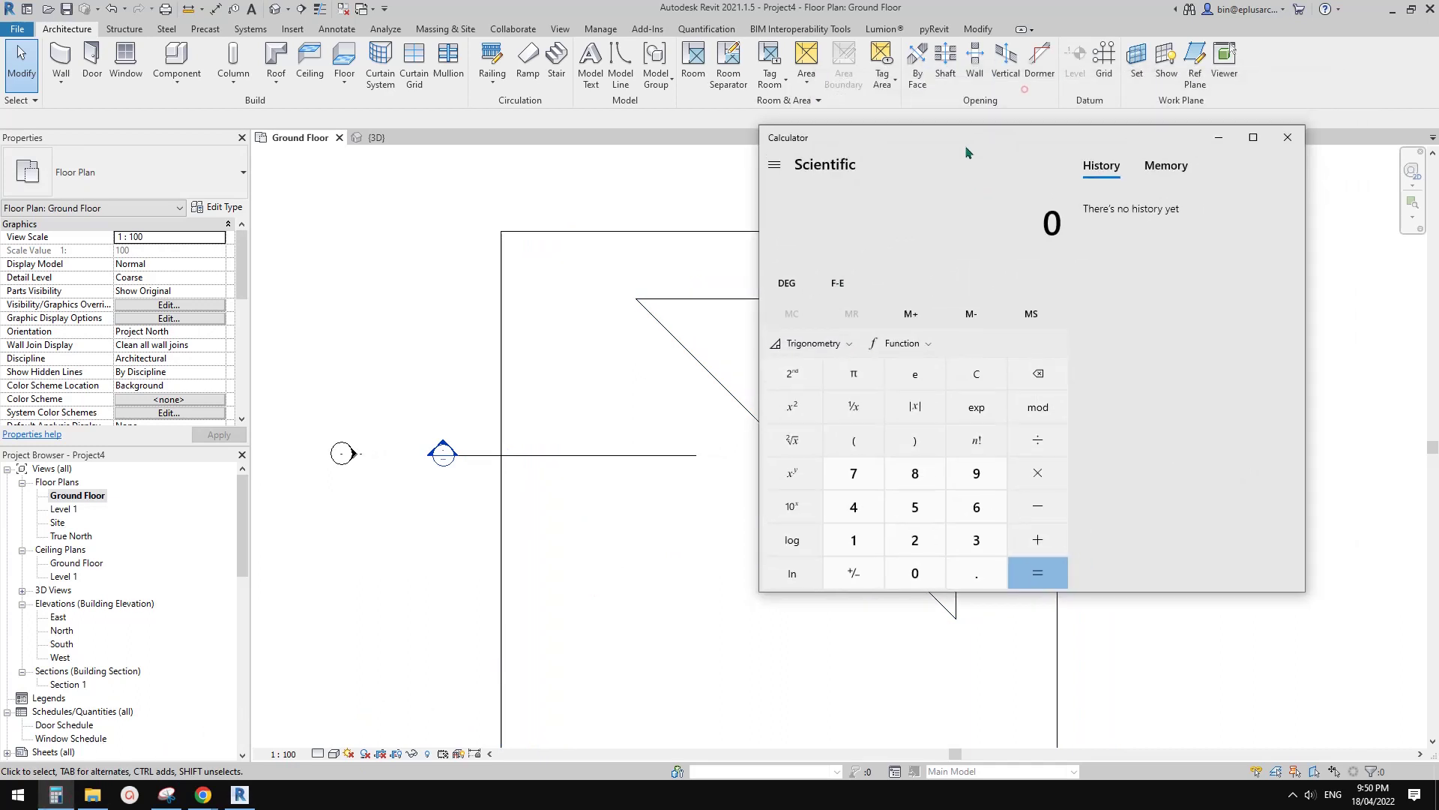
click(166, 795)
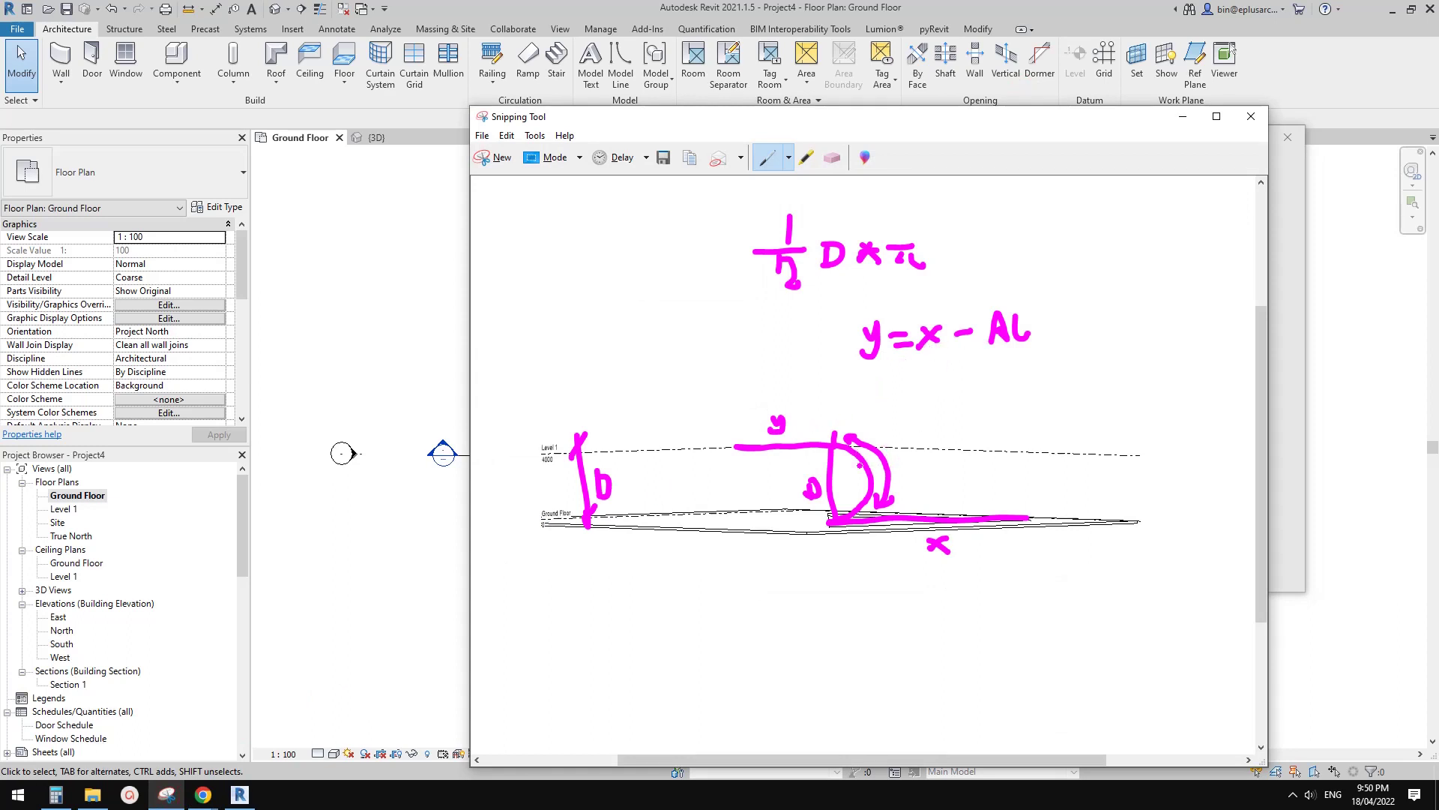
mouse_move(768, 306)
mouse_down()
mouse_move(937, 281)
mouse_move(776, 191)
mouse_move(780, 255)
mouse_up()
click(832, 157)
click(763, 159)
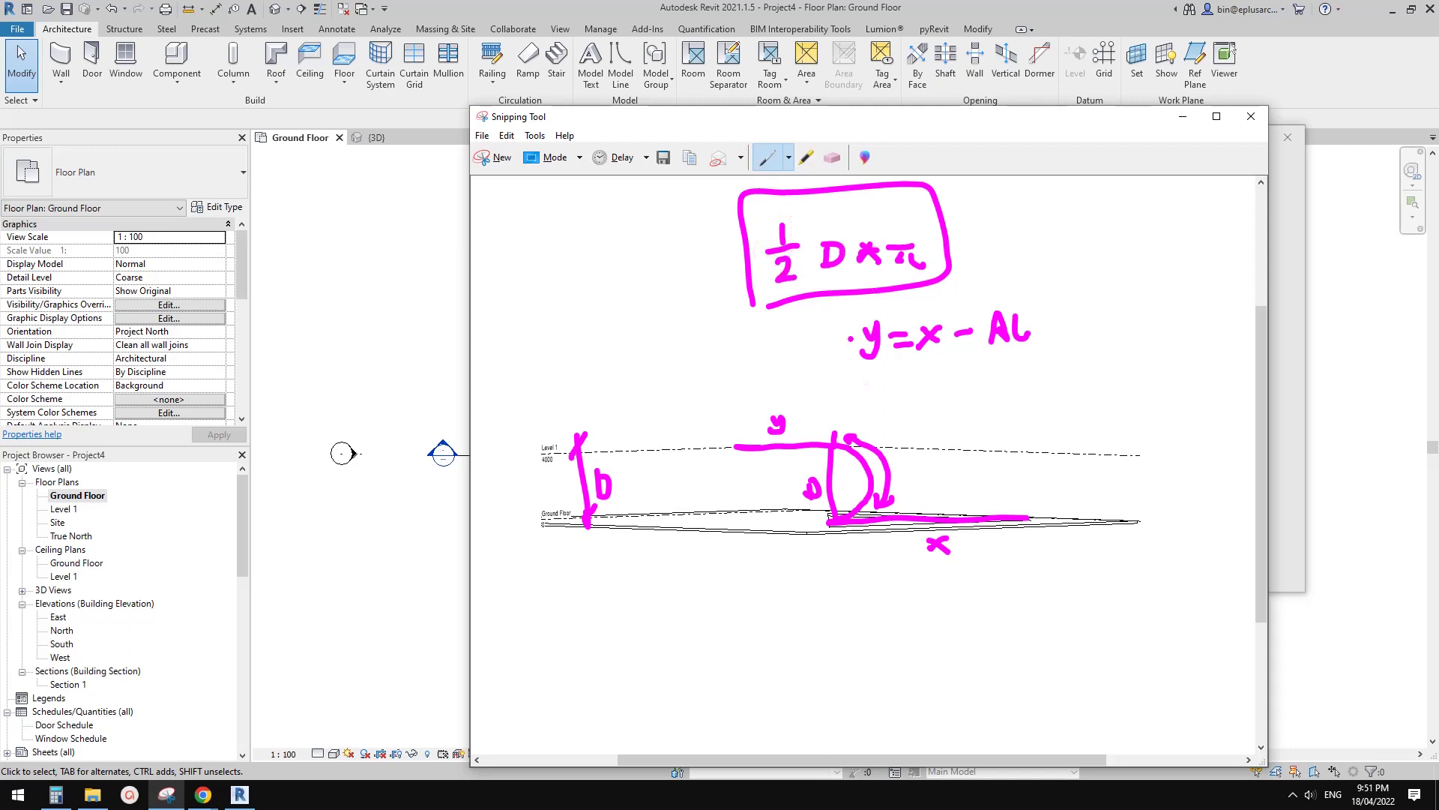
- Return to the Ground Floor plan in Revit, bring up Calculator over it, and enter 0.5 × 4000 for half the diameter
click(240, 795)
right_click(240, 794)
click(58, 796)
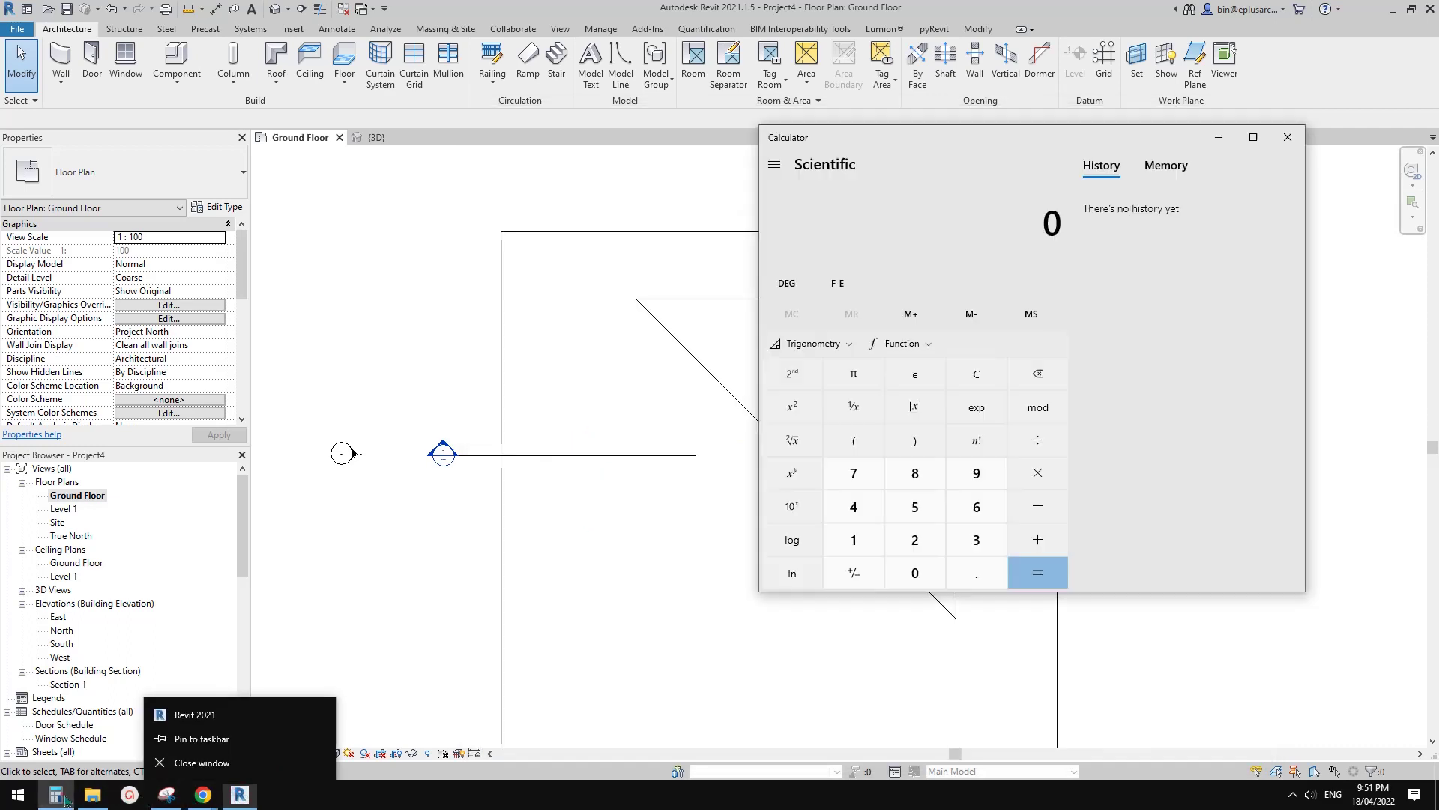
click(976, 573)
click(914, 507)
click(1038, 472)
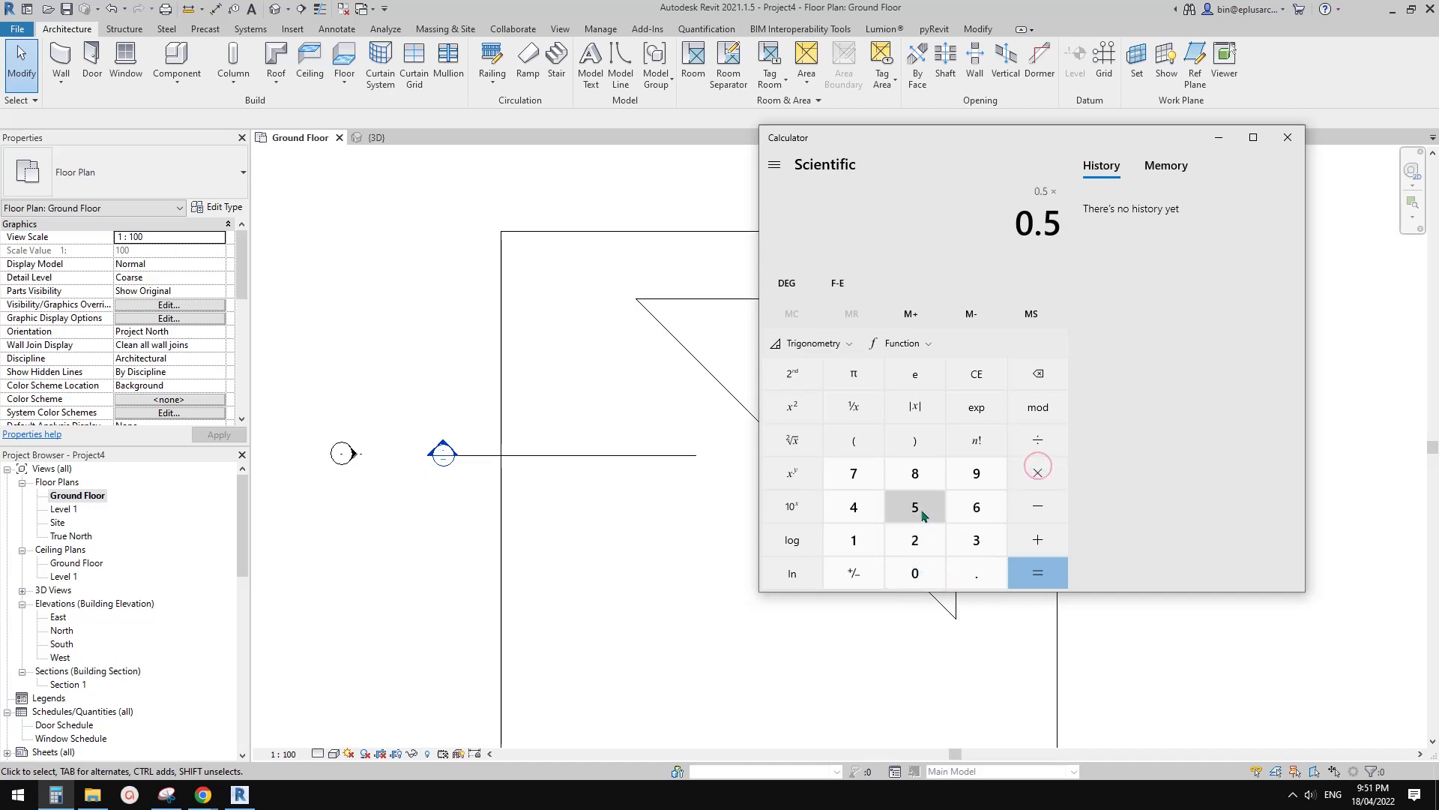
click(853, 507)
click(914, 573)
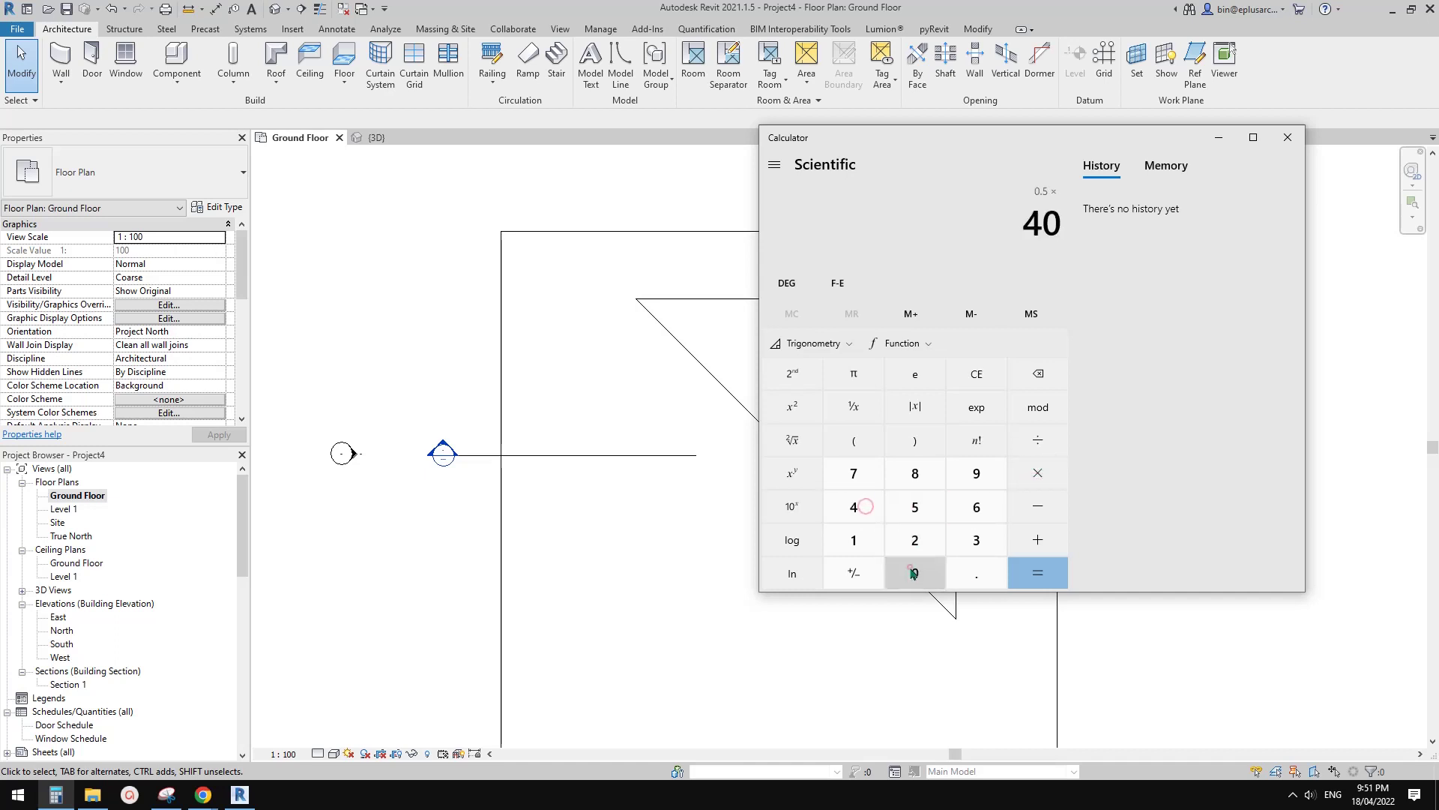
double_click(914, 572)
click(1037, 473)
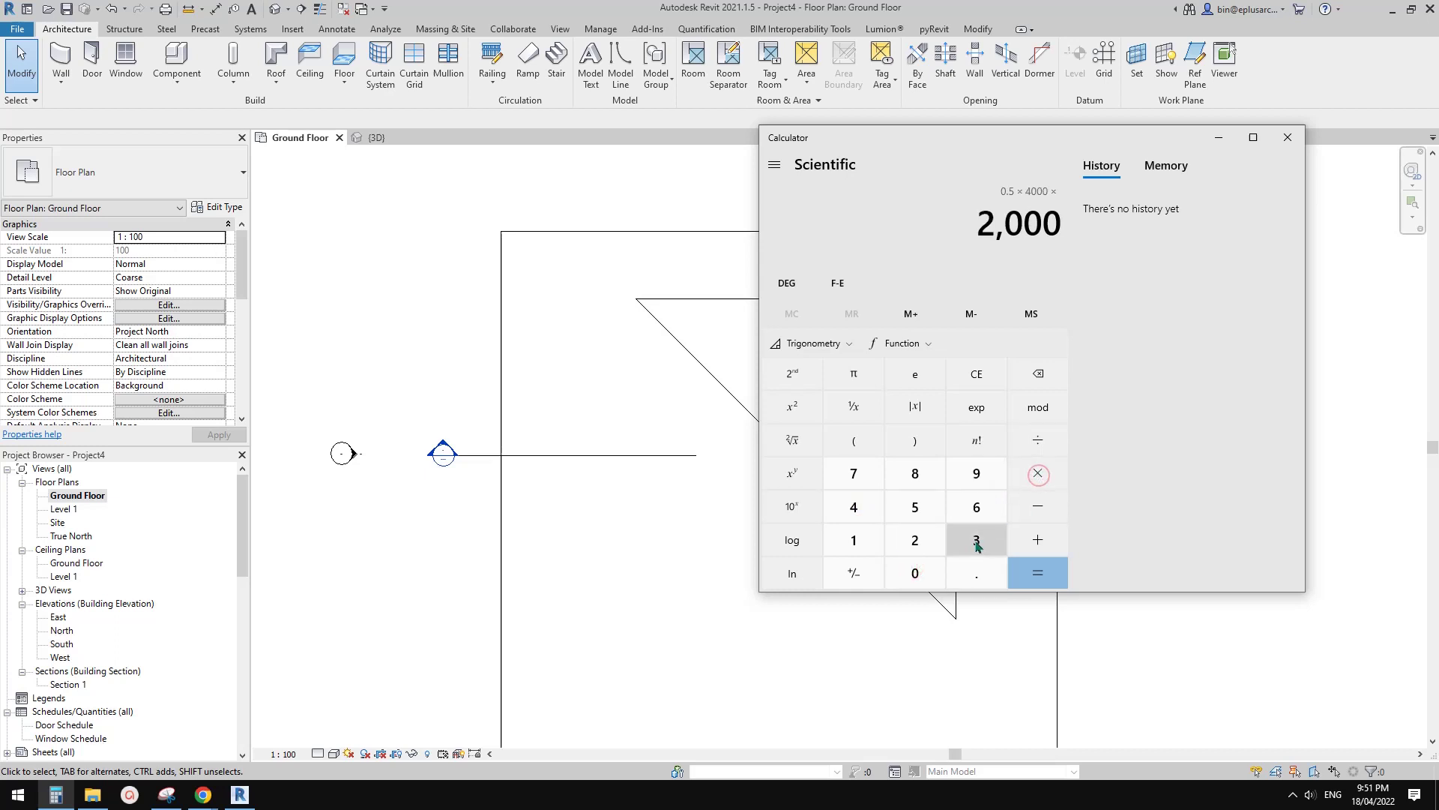
- Multiply by 3.1415926 and compute the arc length
click(976, 540)
click(975, 574)
click(853, 539)
click(853, 507)
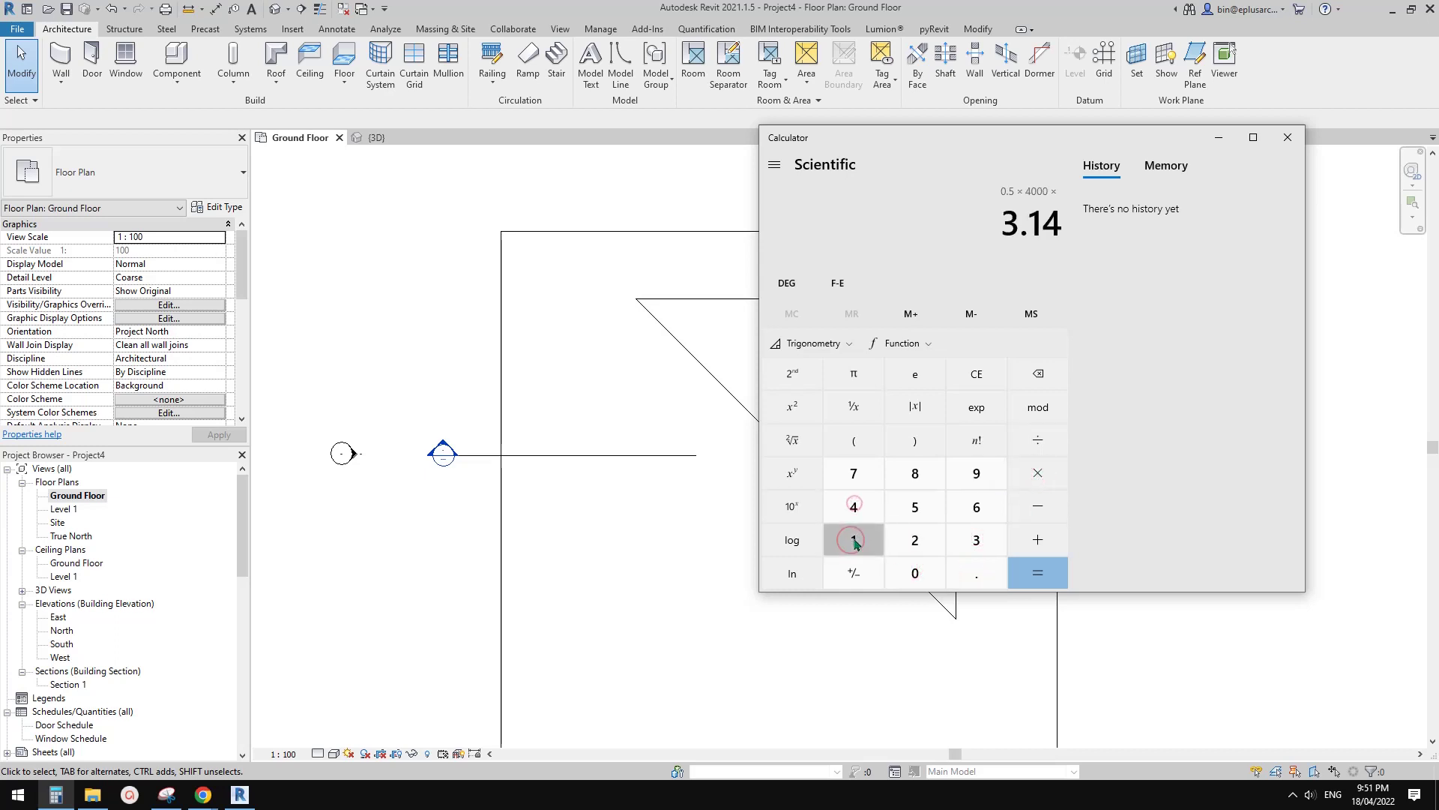
click(853, 540)
click(920, 506)
click(976, 473)
click(915, 540)
click(976, 507)
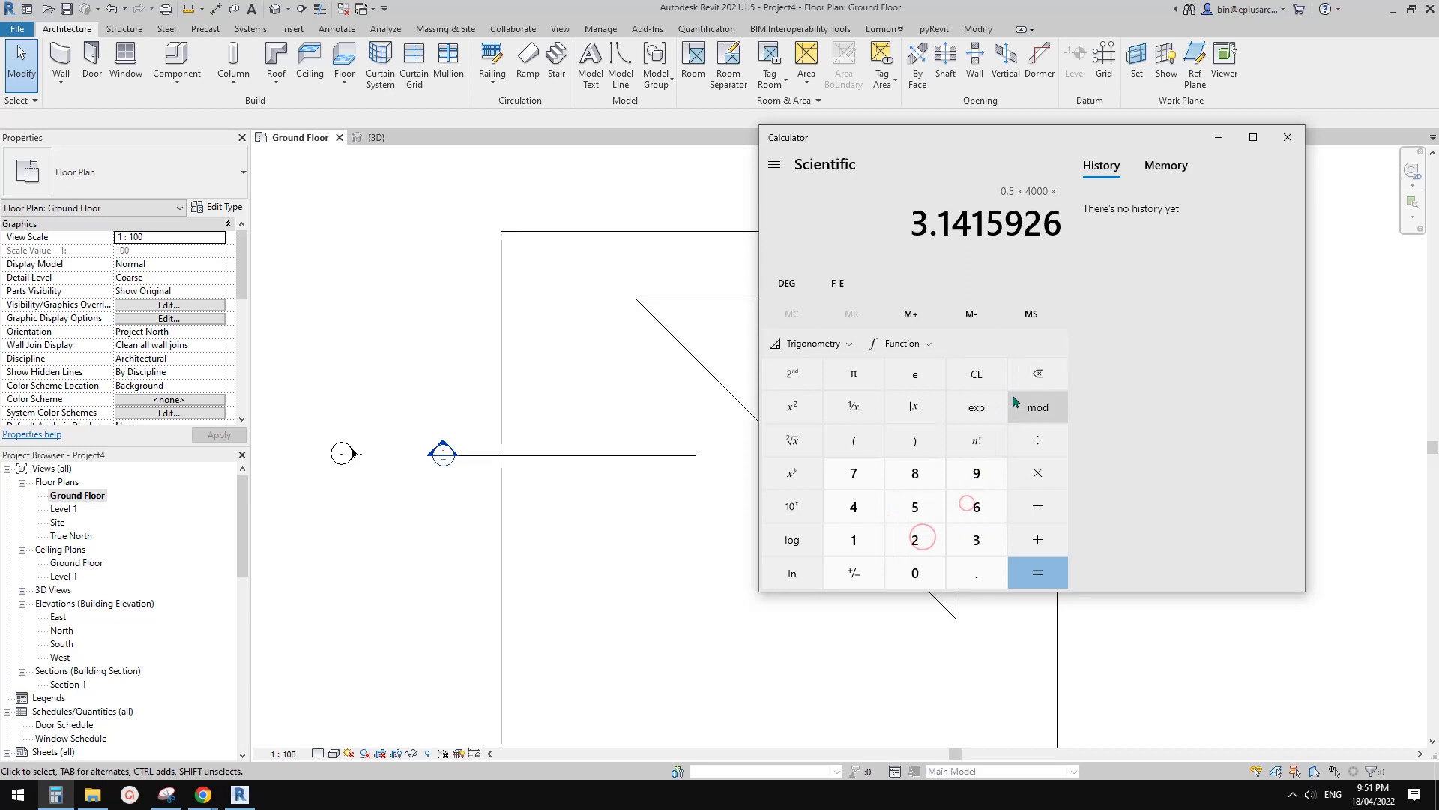
click(1048, 567)
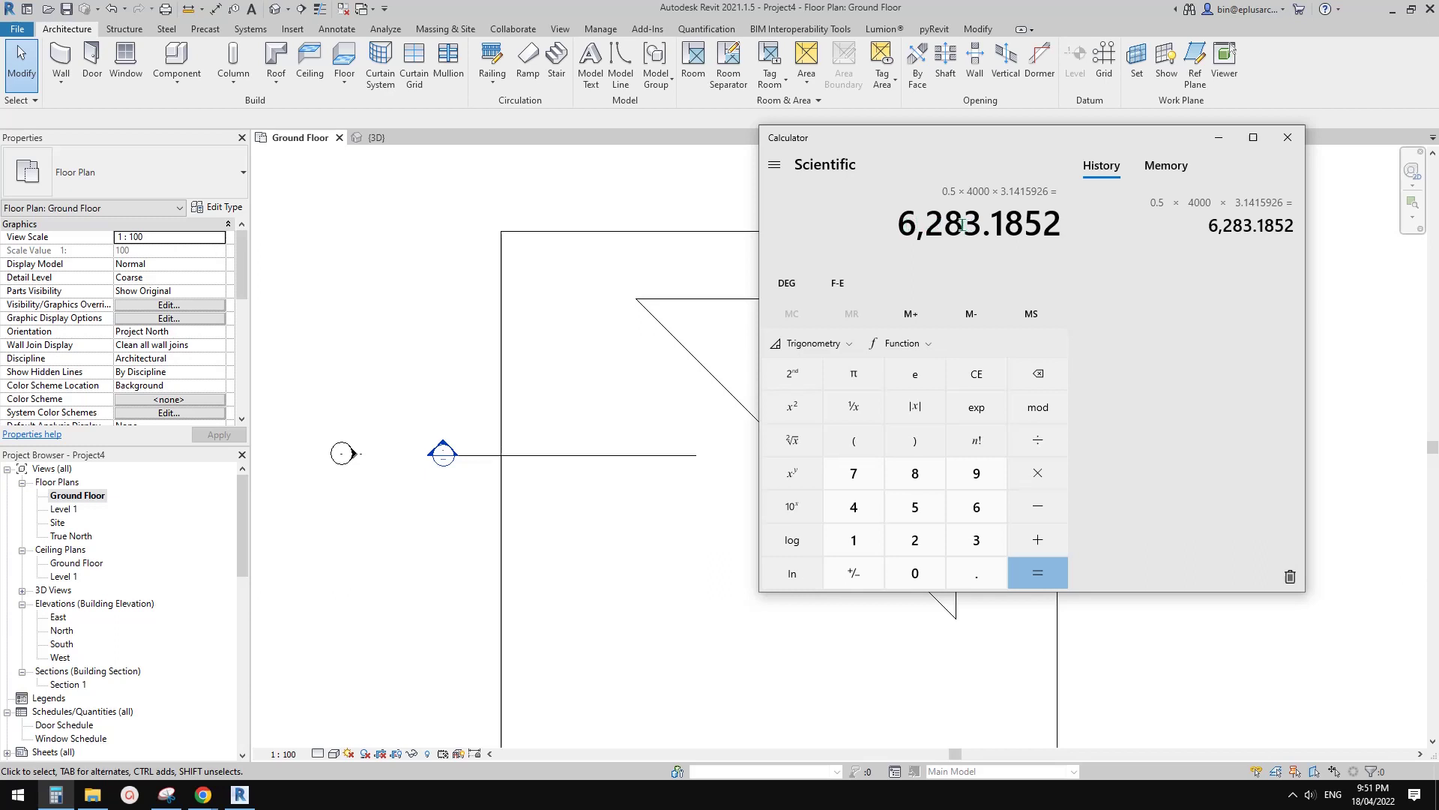
- In Revit, place an aligned dimension from the opening's diagonal edge to its opposite right-angled corner
click(683, 412)
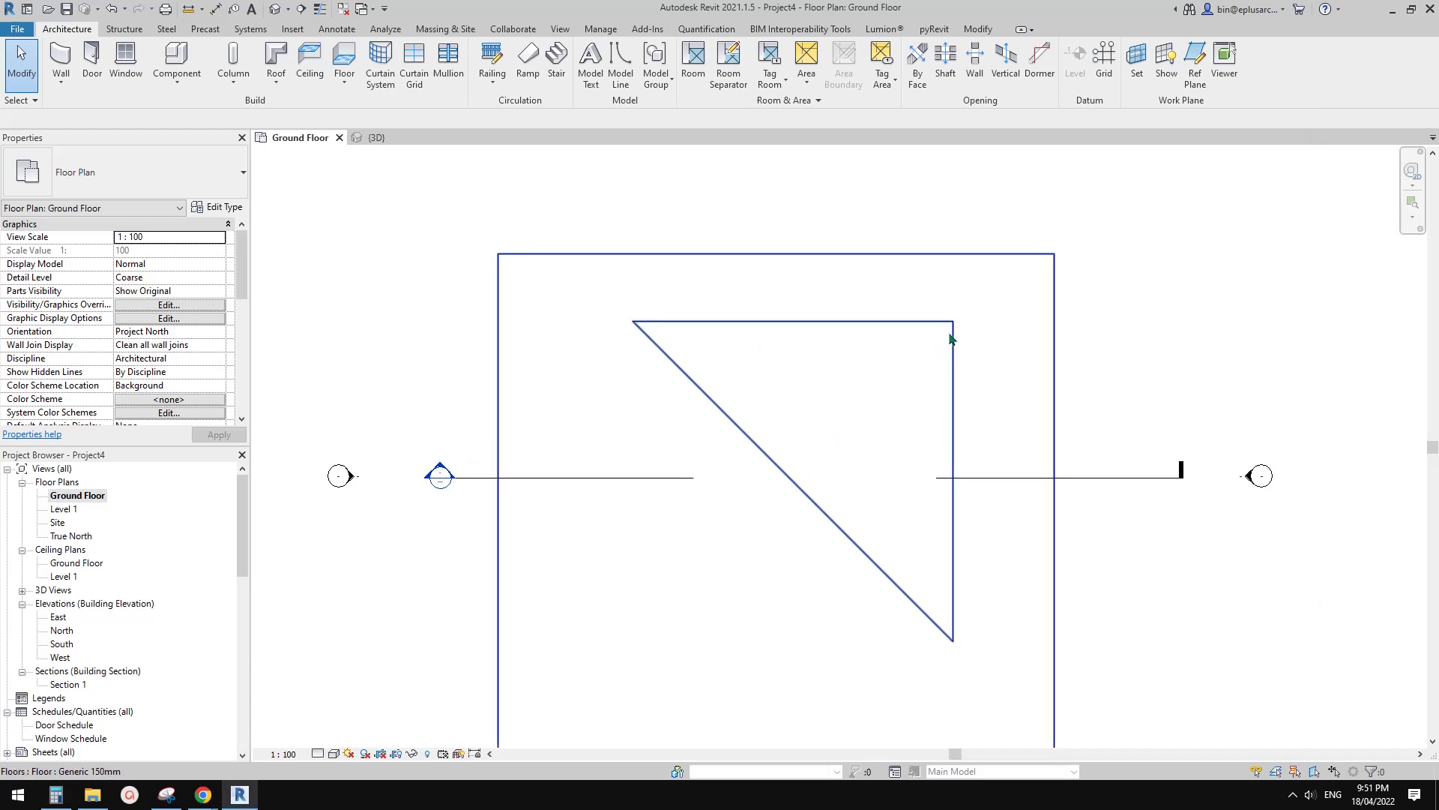
middle_drag(813, 470, 879, 421)
key(d)
key(i)
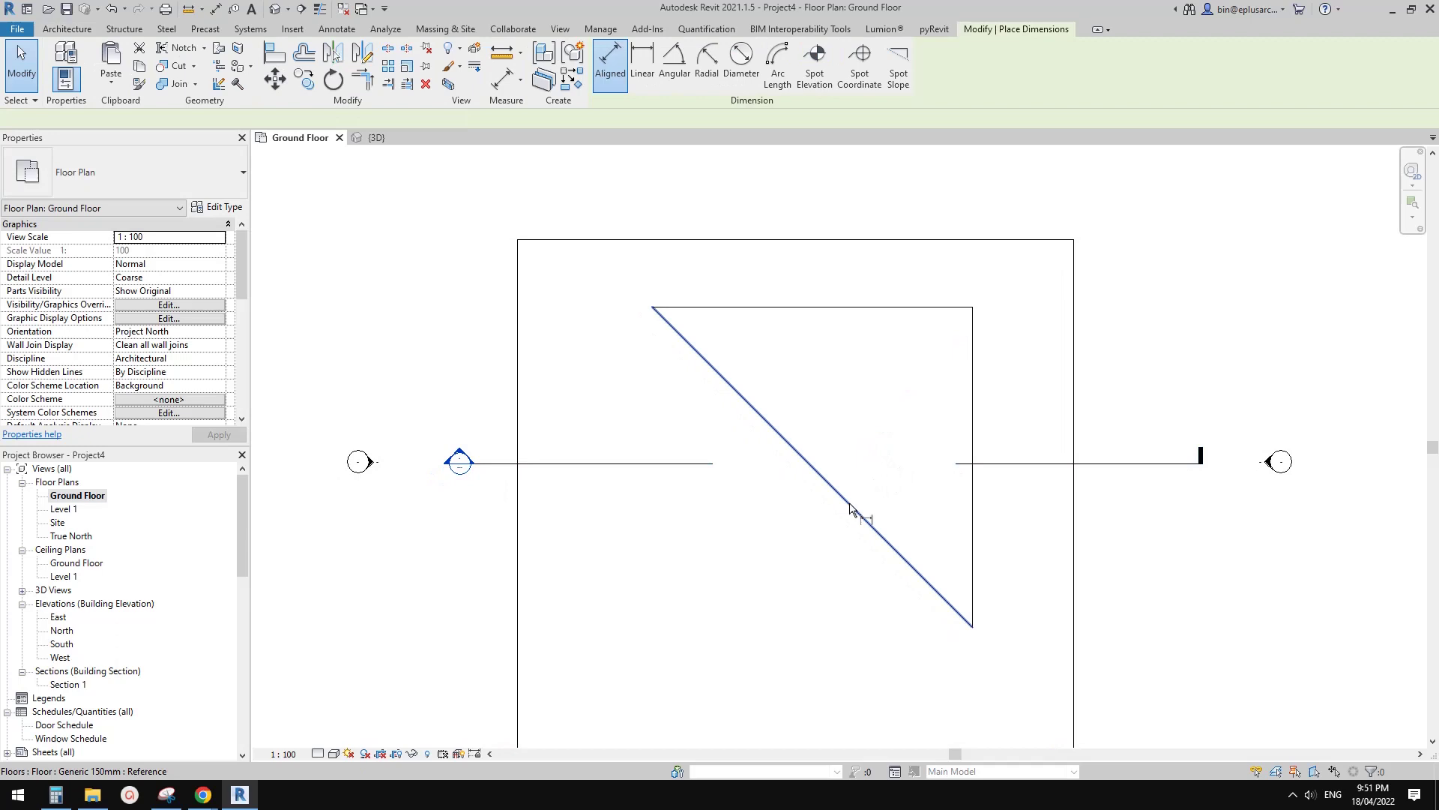
click(850, 508)
click(982, 318)
scroll(941, 412, up, 2)
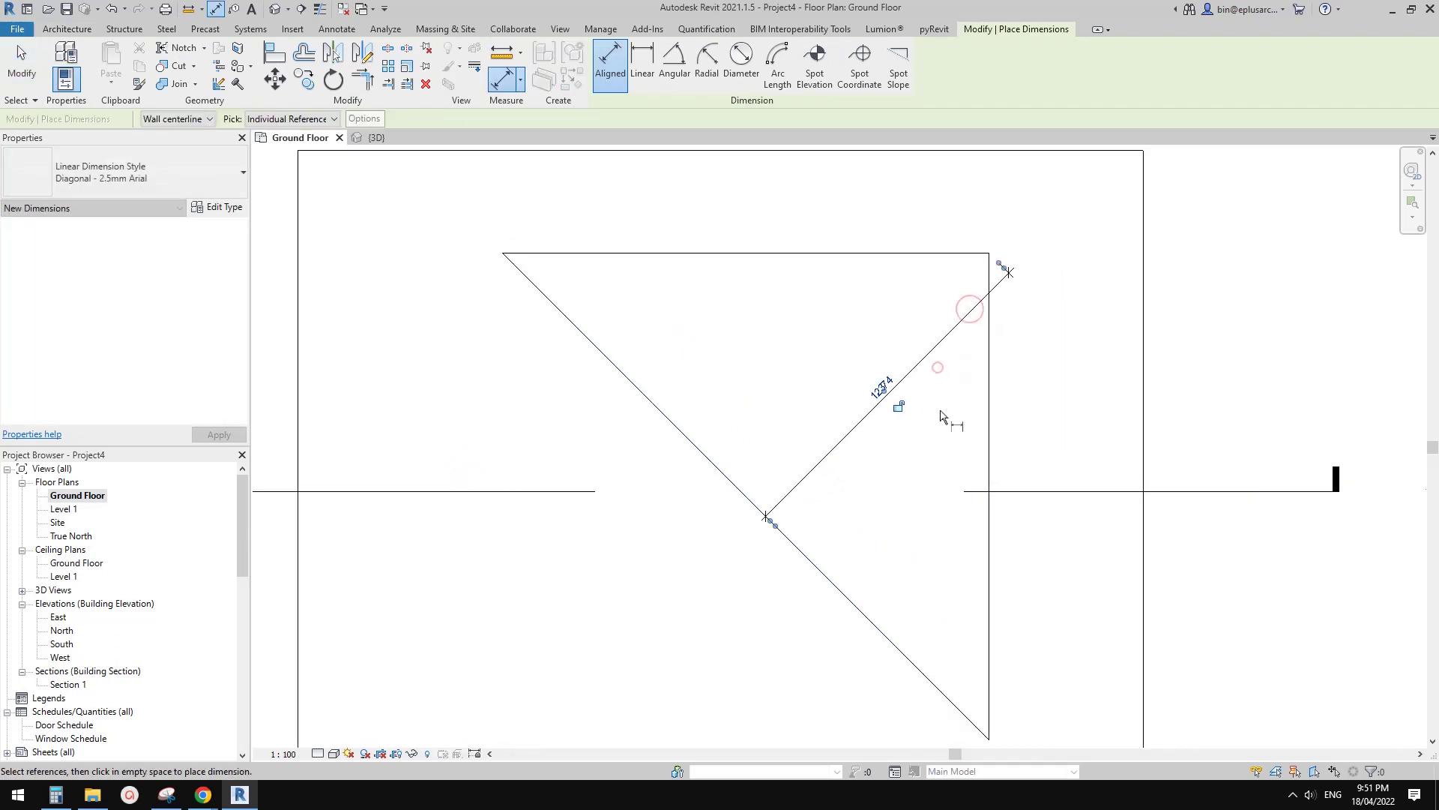
click(942, 416)
key(Escape)
key(Escape)
- In Calculator, subtract the dimensioned length 12374 from the arc length and highlight the whole-number part of the result
scroll(903, 397, up, 2)
middle_drag(902, 397, 846, 462)
click(72, 790)
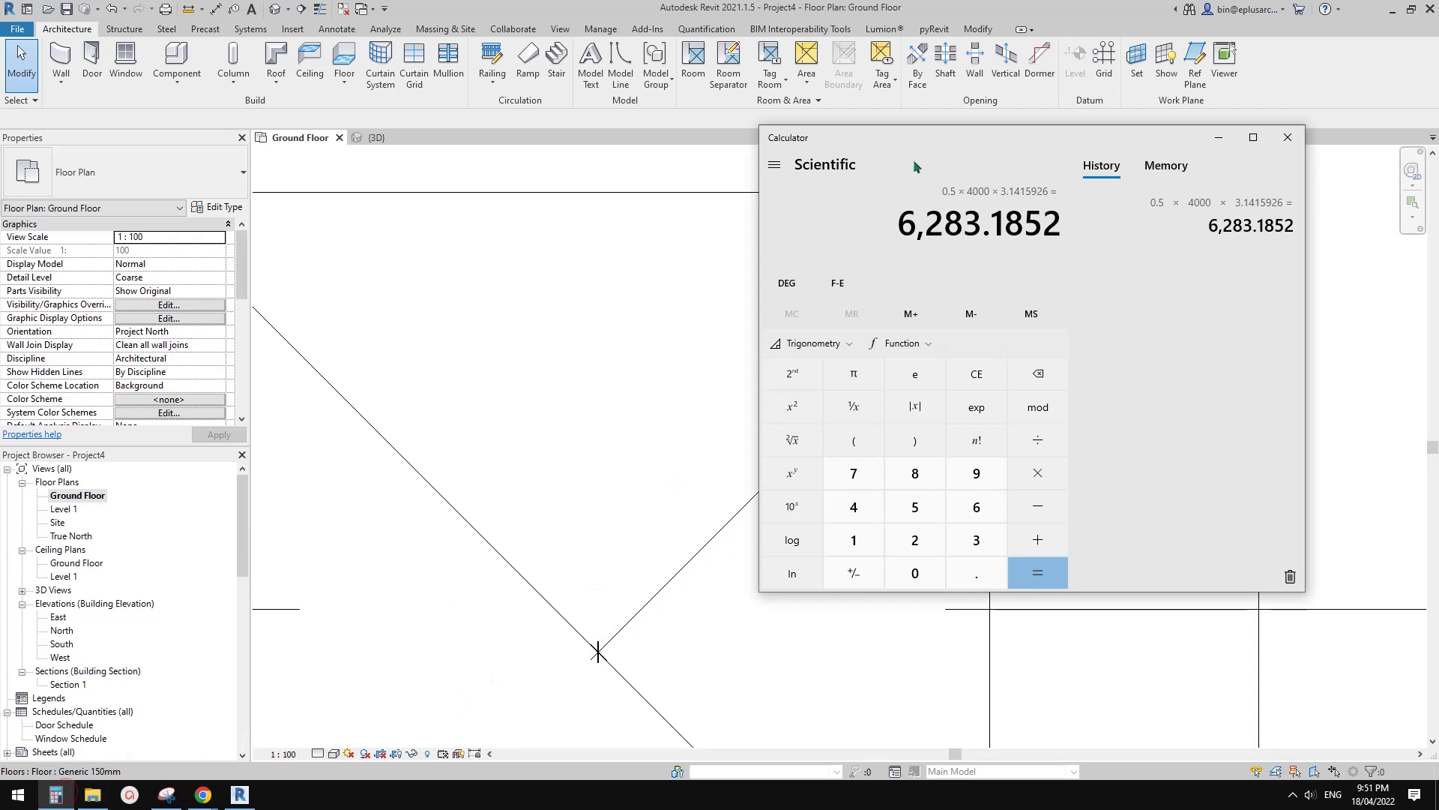
drag(969, 146, 1052, 239)
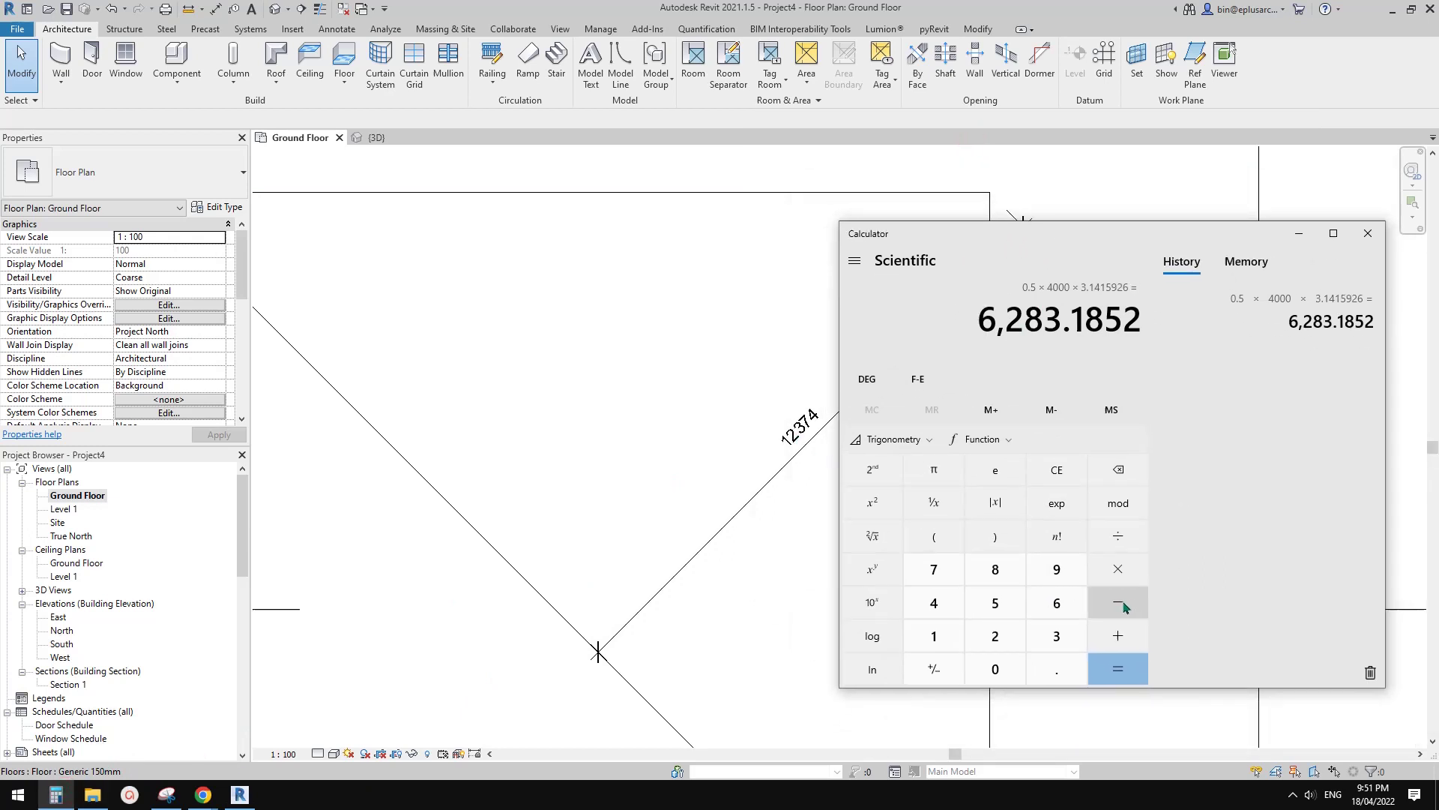
click(1122, 605)
click(941, 630)
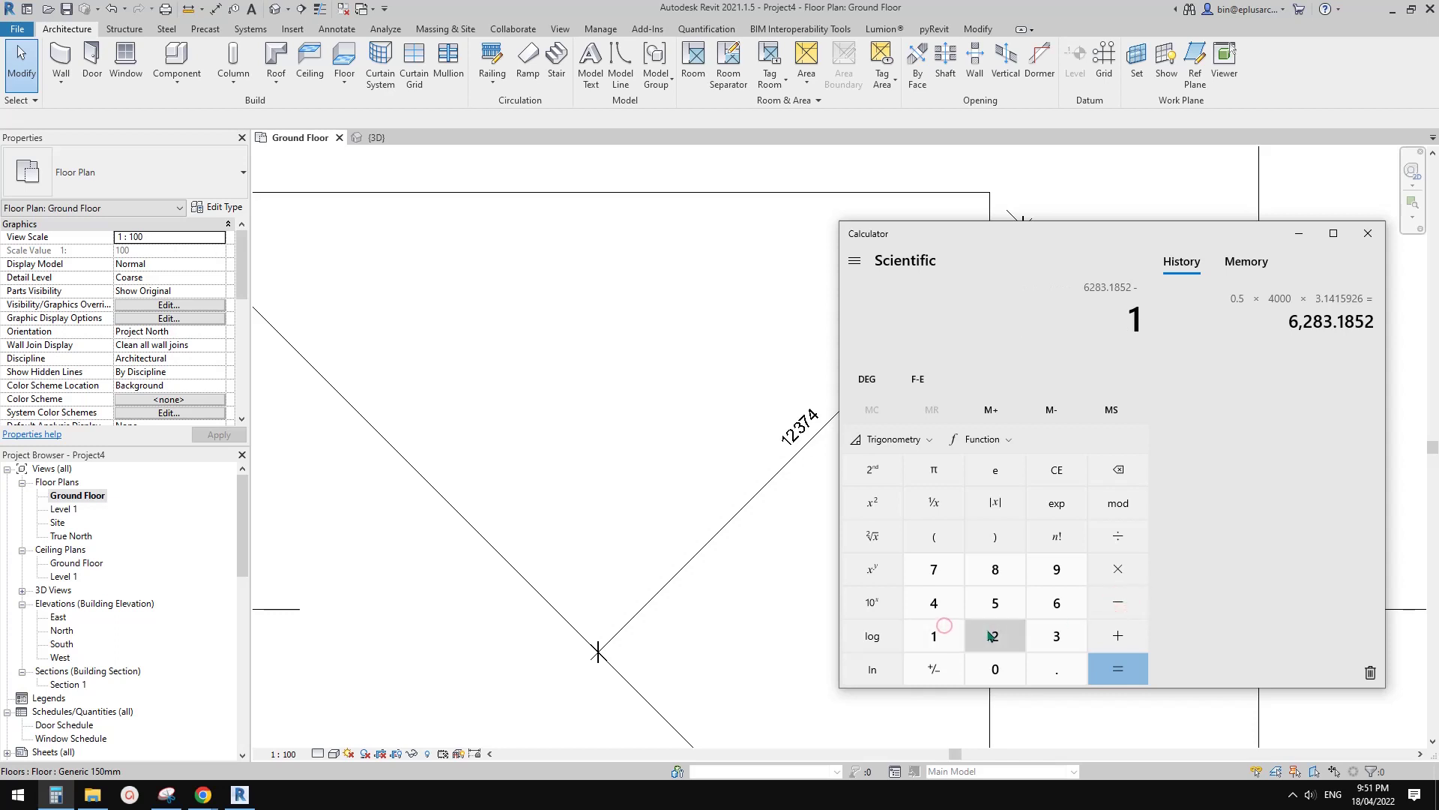
click(991, 636)
click(1053, 636)
click(937, 567)
click(939, 603)
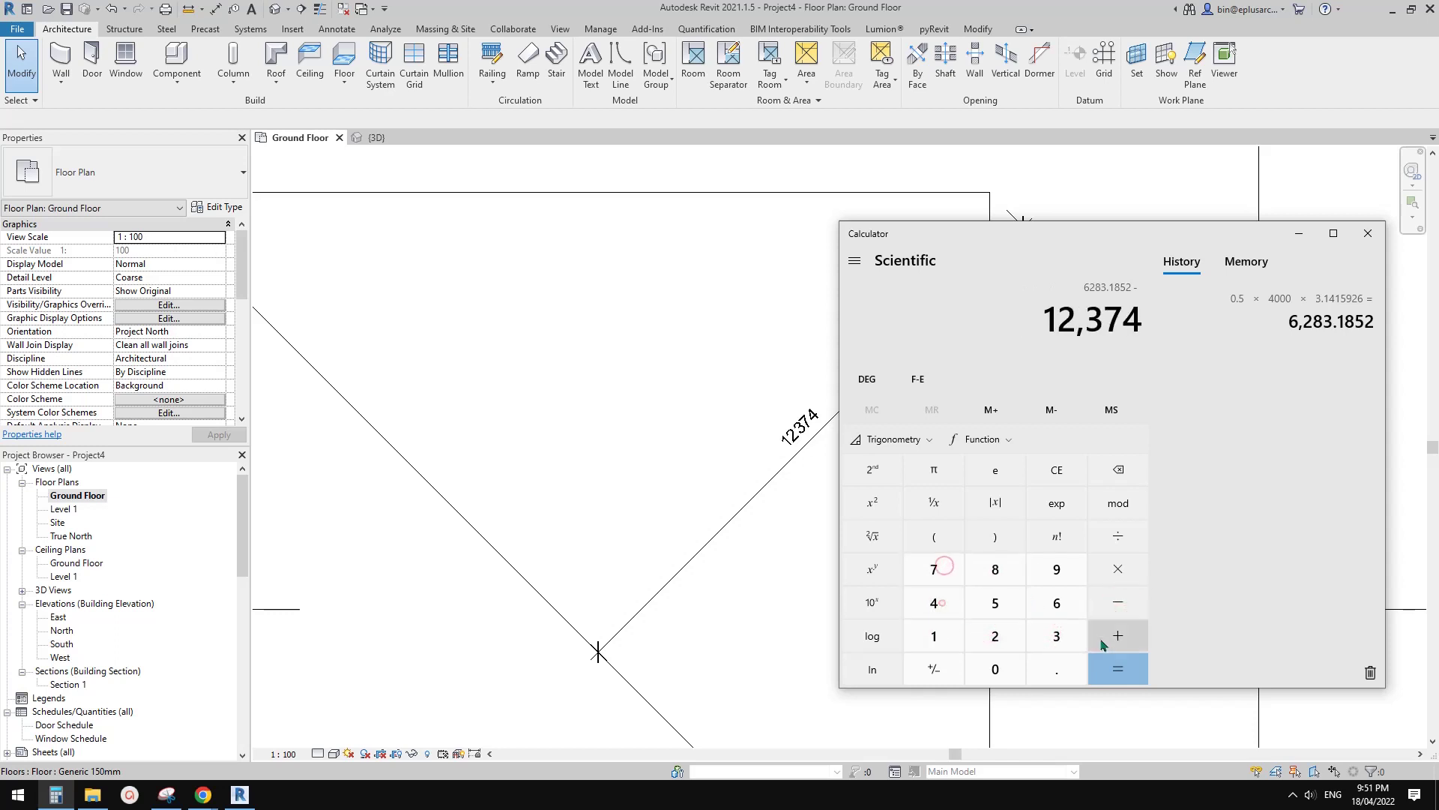
click(1118, 663)
drag(1060, 324, 988, 330)
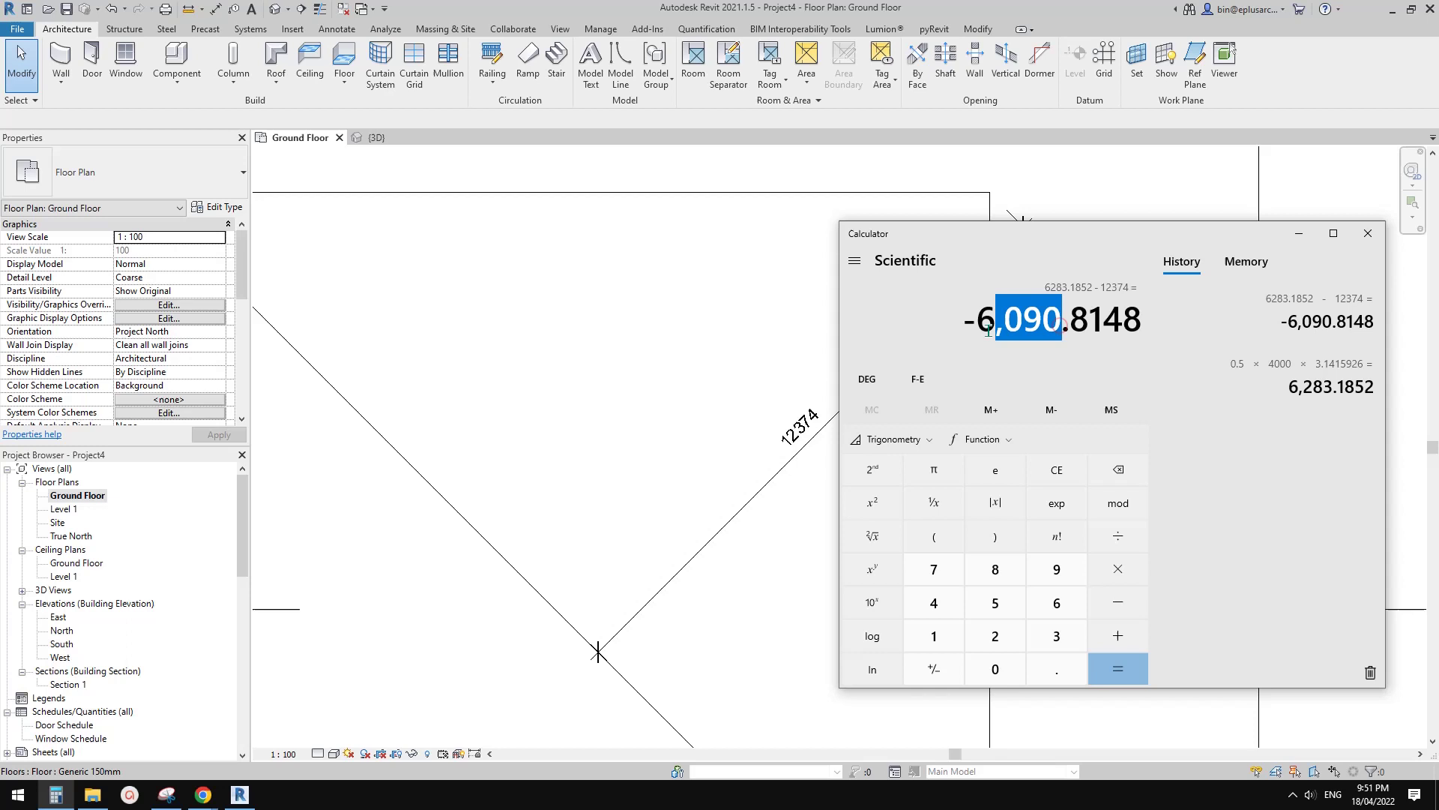
- Snip the folded slab picture in the Google Doc, mark the line between its tip and fold, and bring up Calculator's result
click(626, 544)
scroll(637, 581, down, 3)
middle_drag(642, 586, 802, 356)
scroll(801, 360, down, 1)
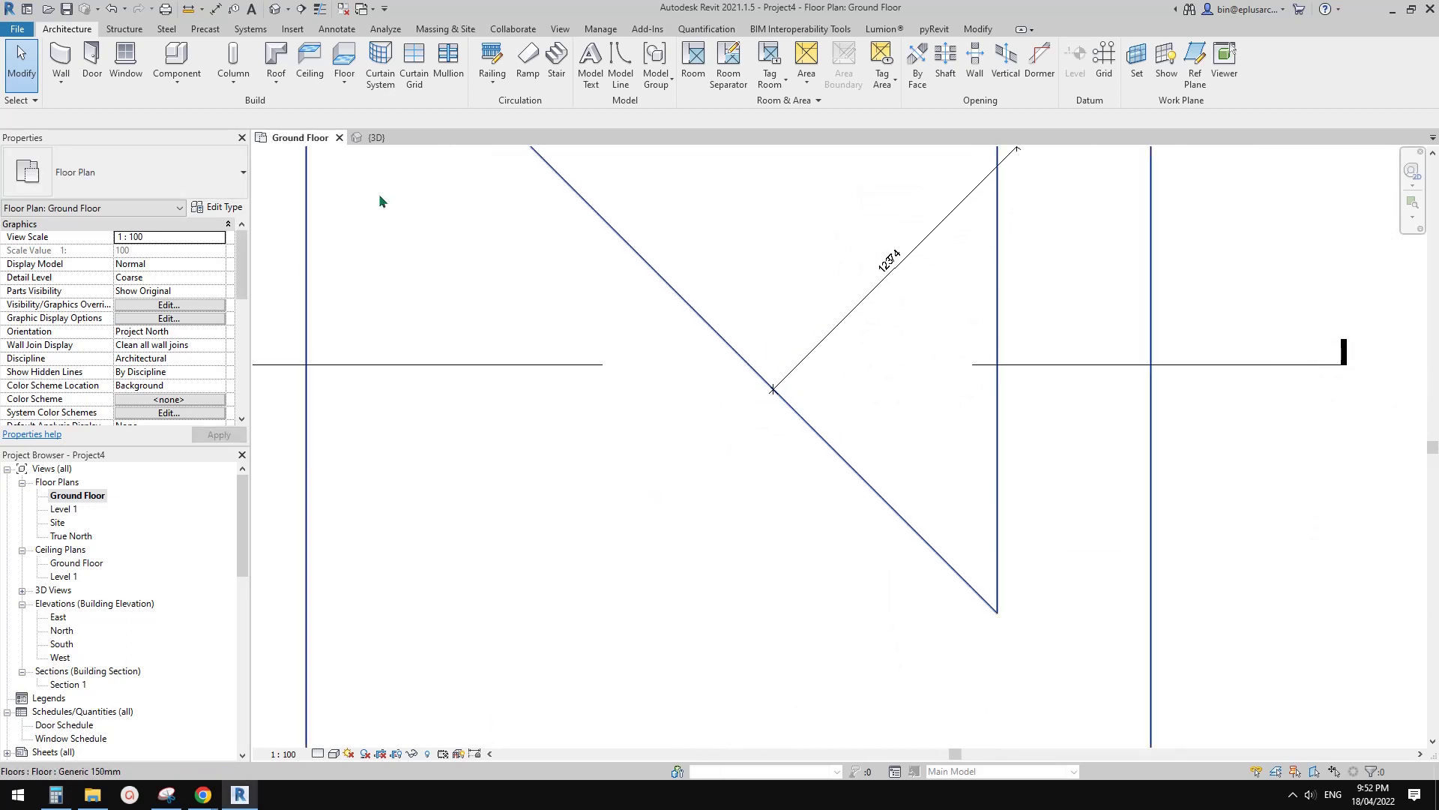
mouse_move(203, 795)
click(442, 730)
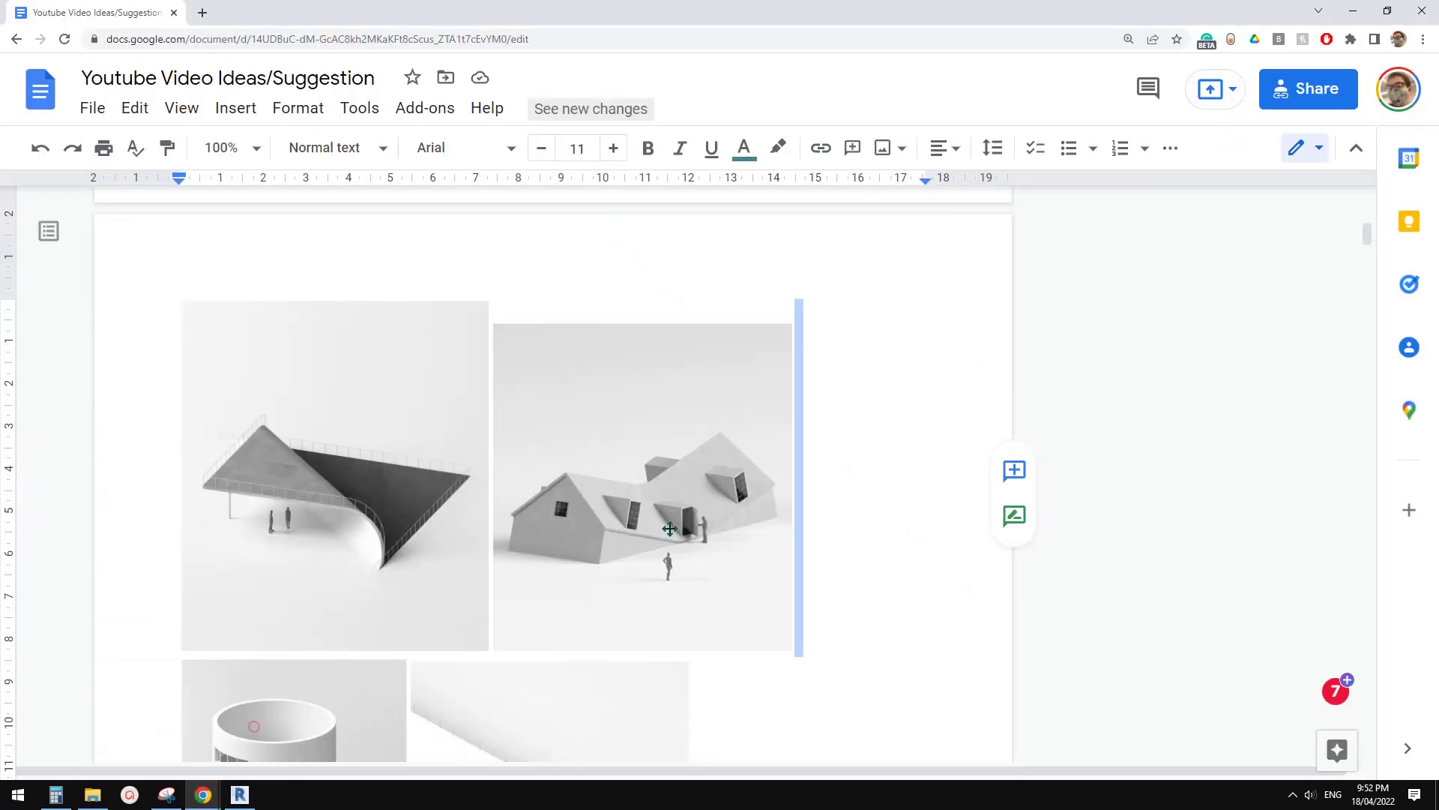
click(169, 794)
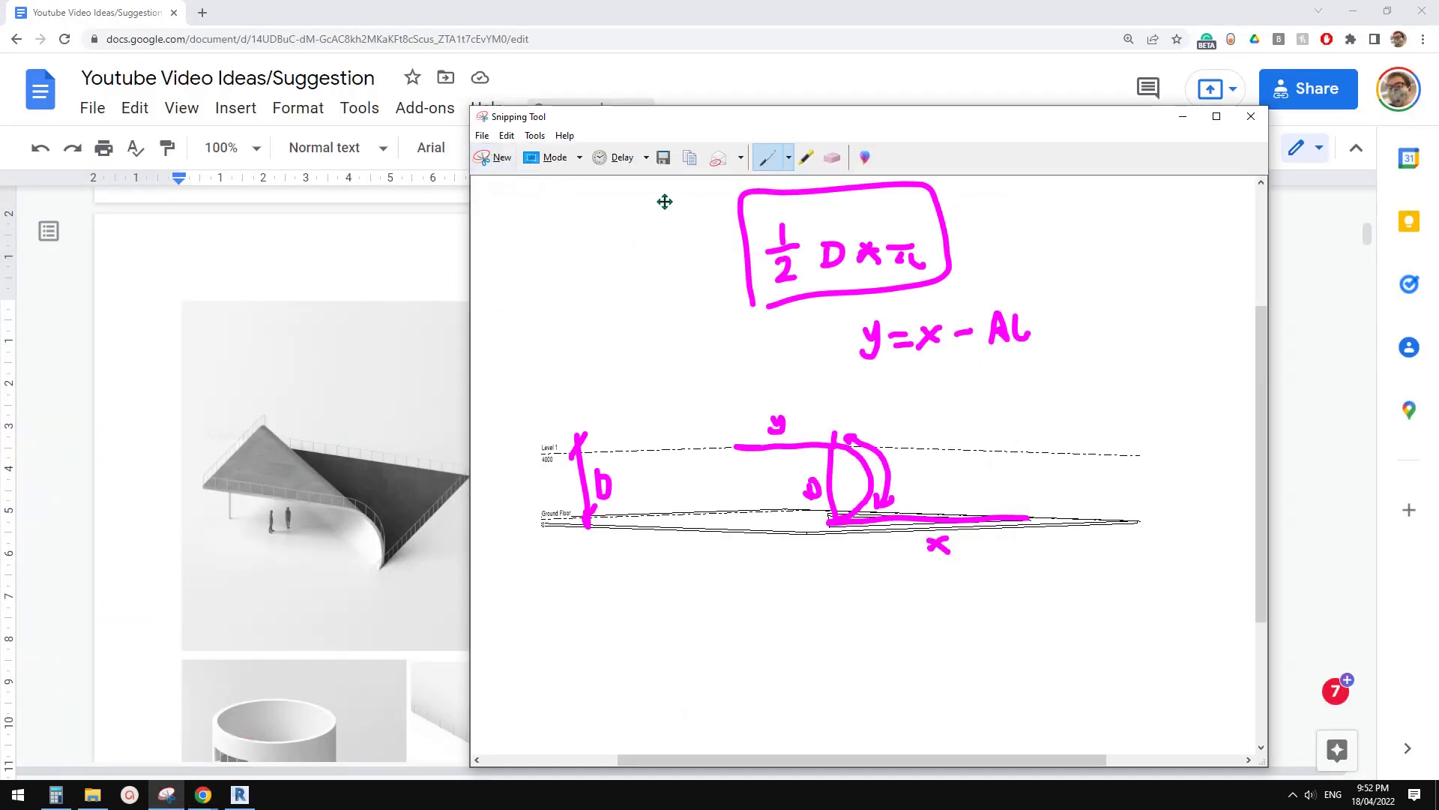
click(495, 159)
drag(201, 379, 448, 573)
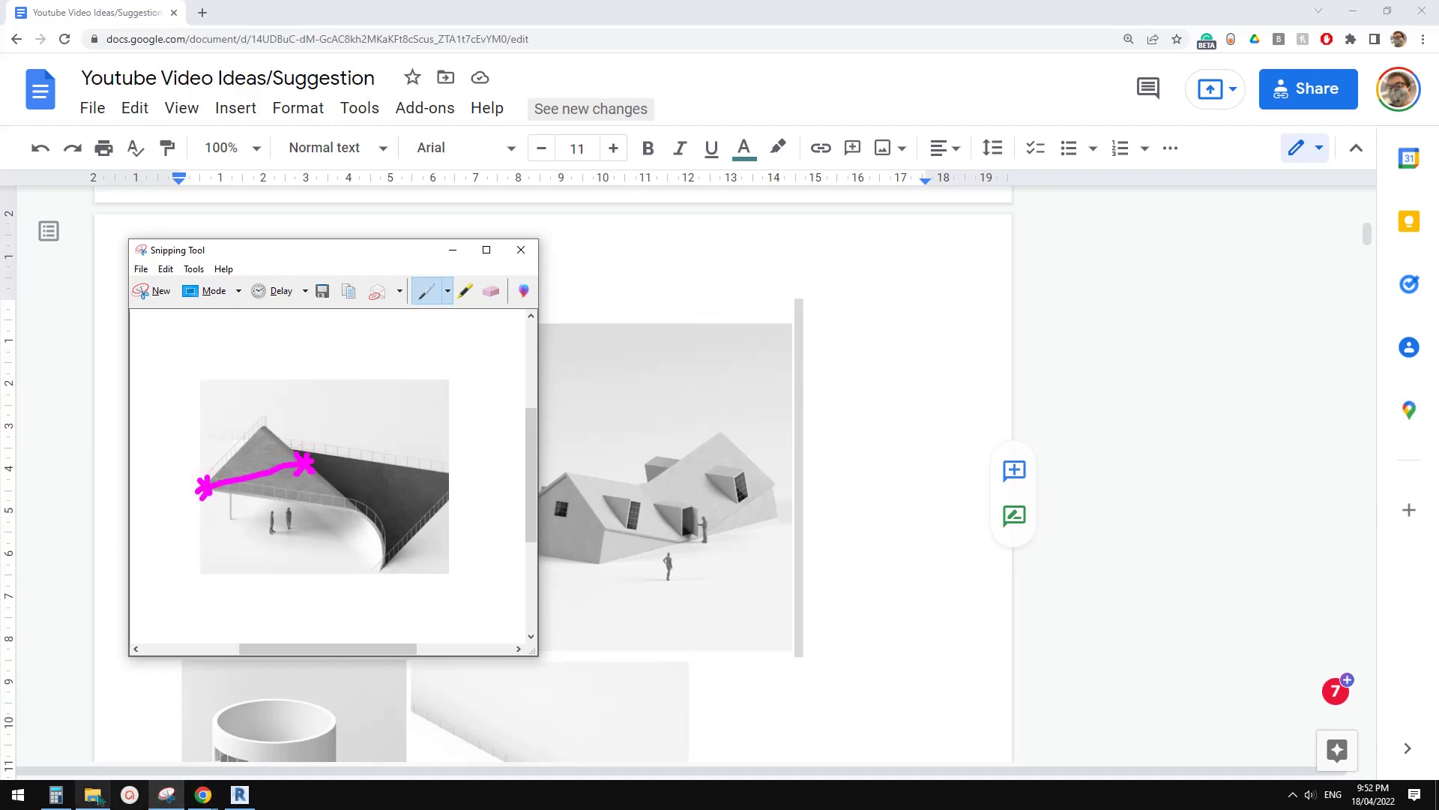
click(55, 794)
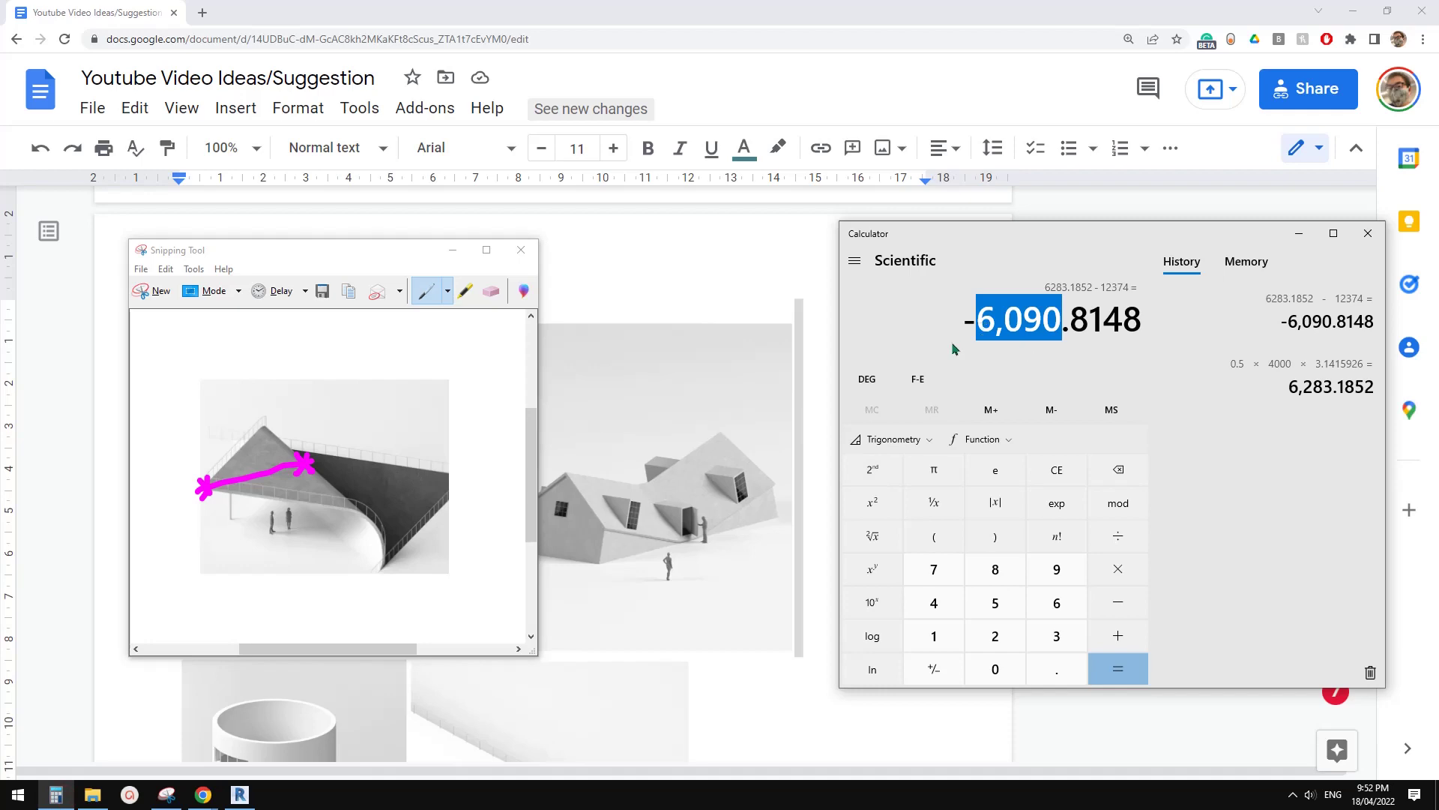
- Return to Revit, copy the floor slab to the clipboard and paste it aligned to the same place
click(240, 794)
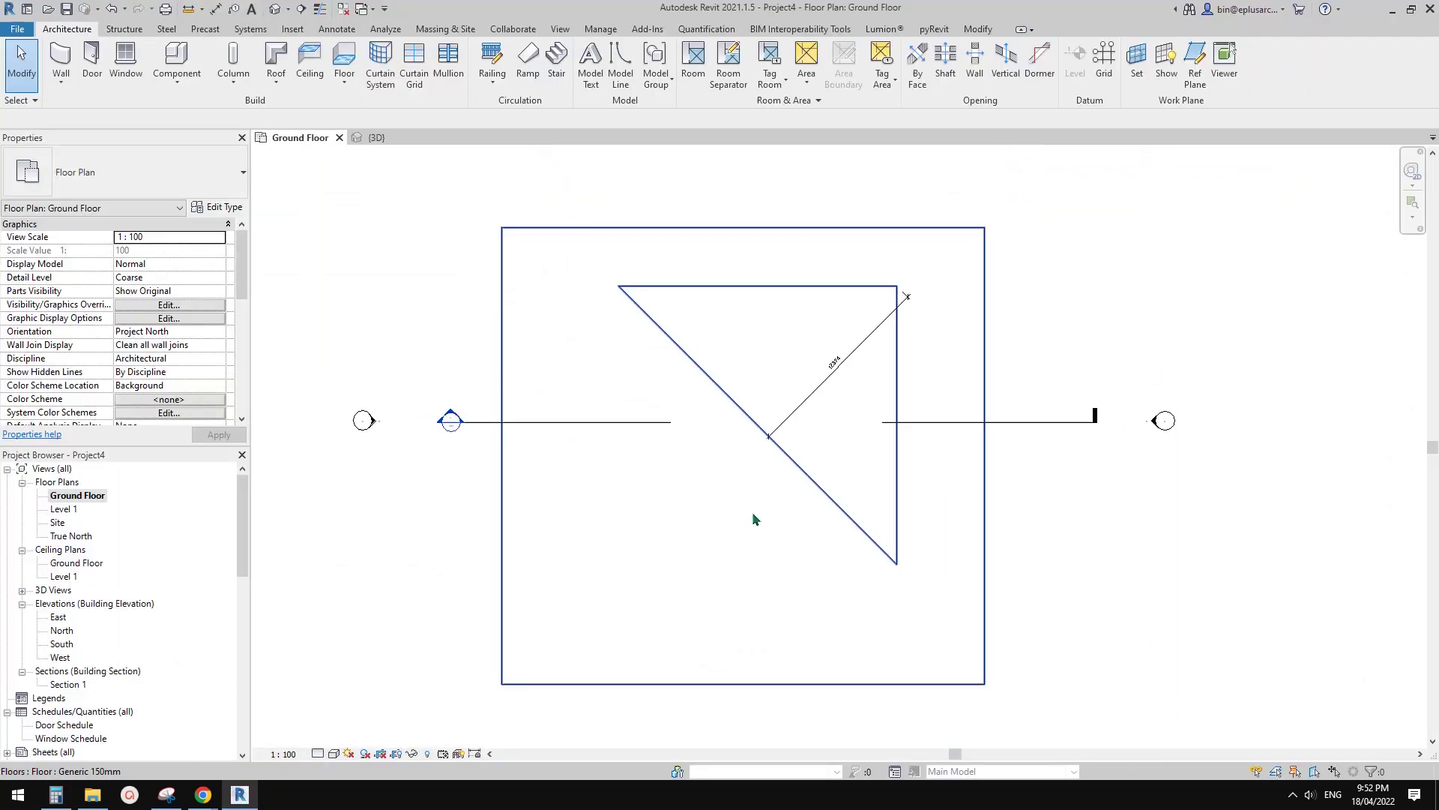
scroll(752, 511, down, 1)
key(r)
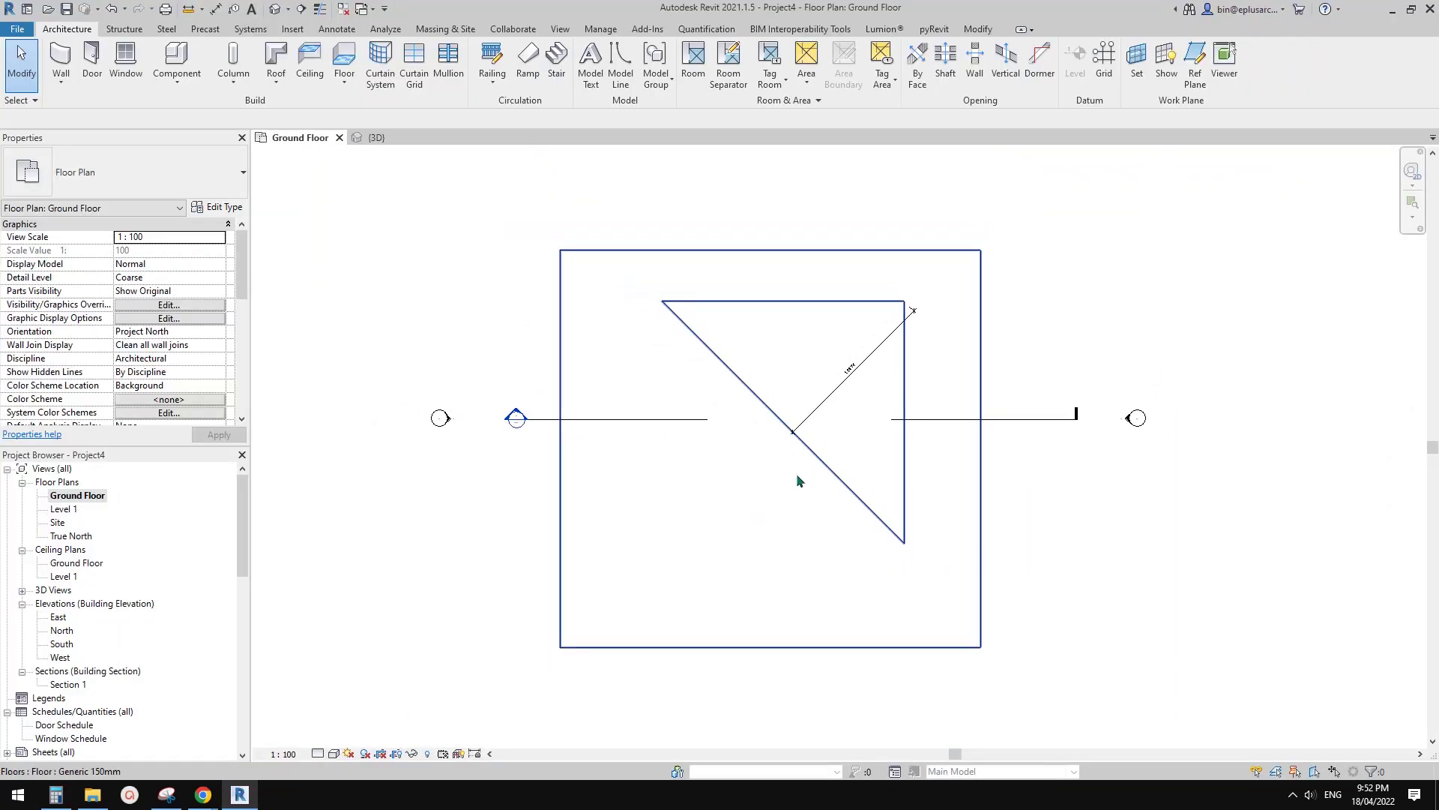
middle_drag(796, 475, 802, 474)
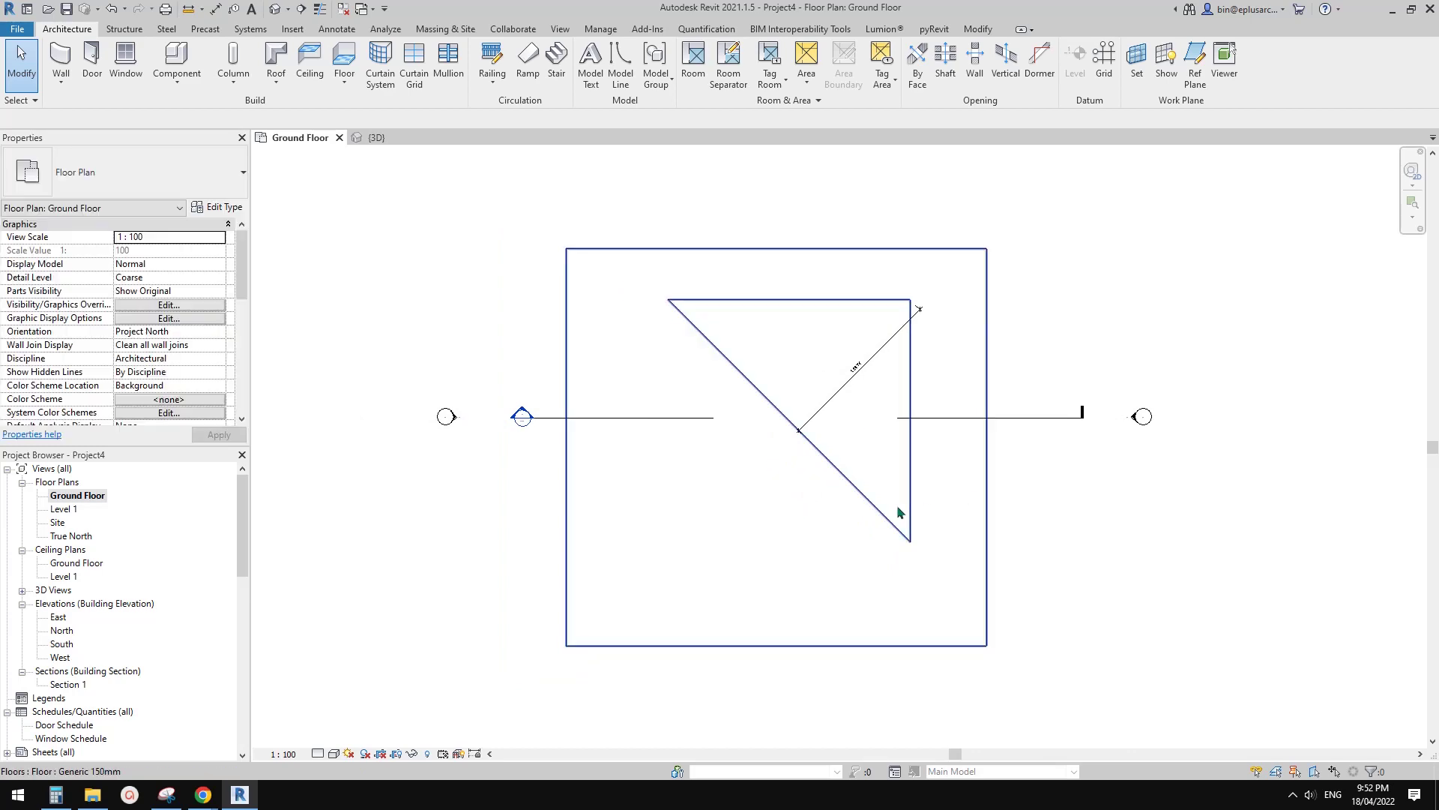
click(812, 511)
middle_drag(763, 447, 790, 476)
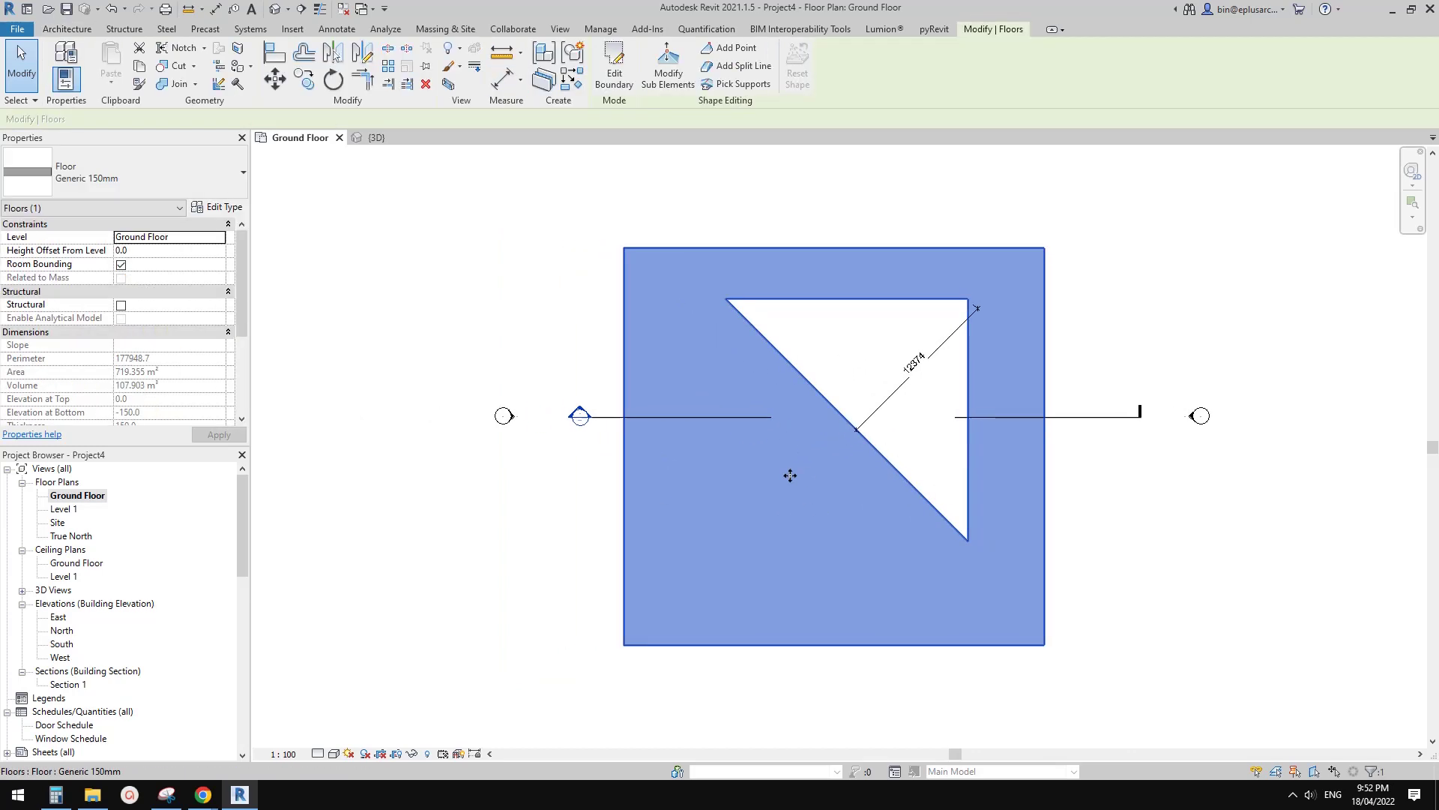
key(Escape)
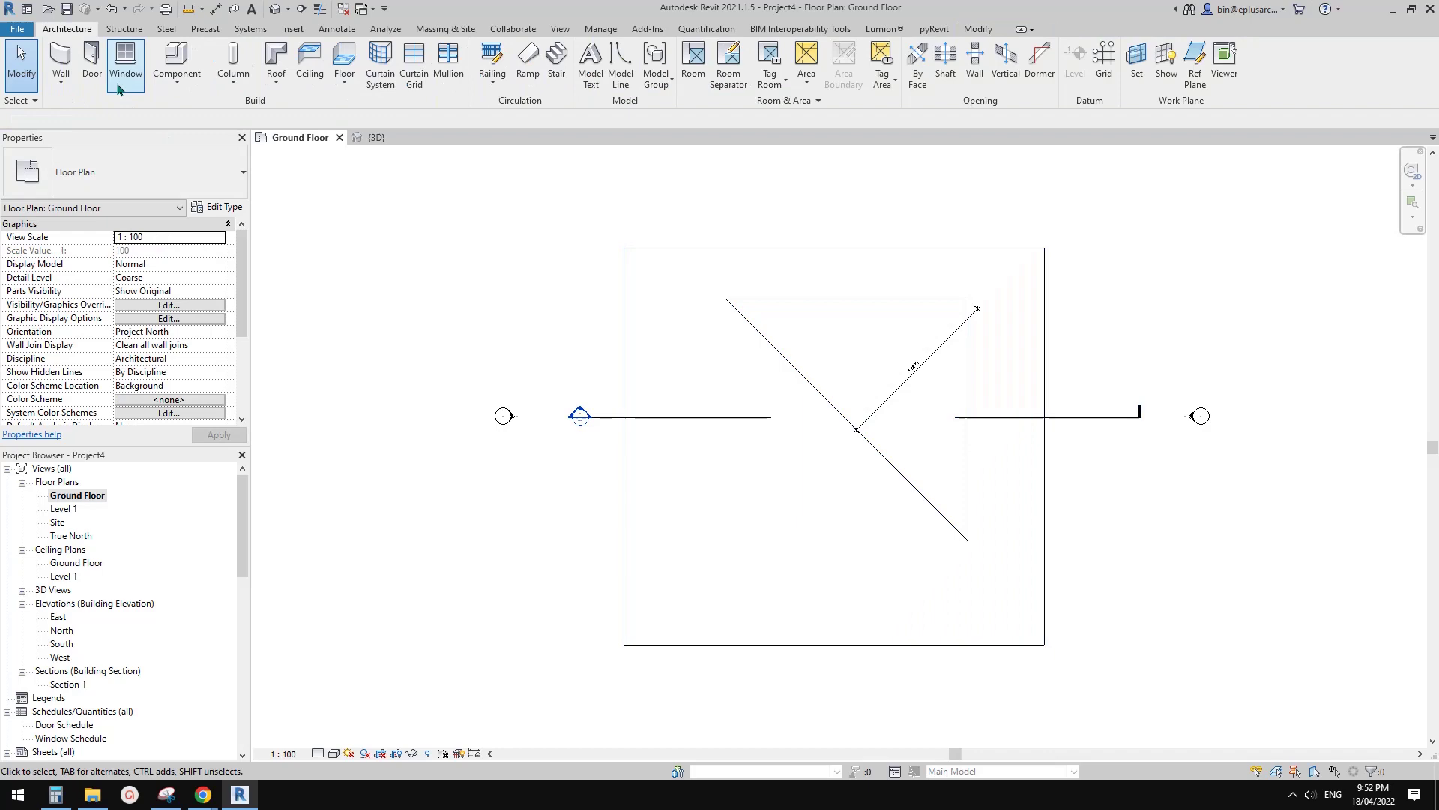
click(976, 30)
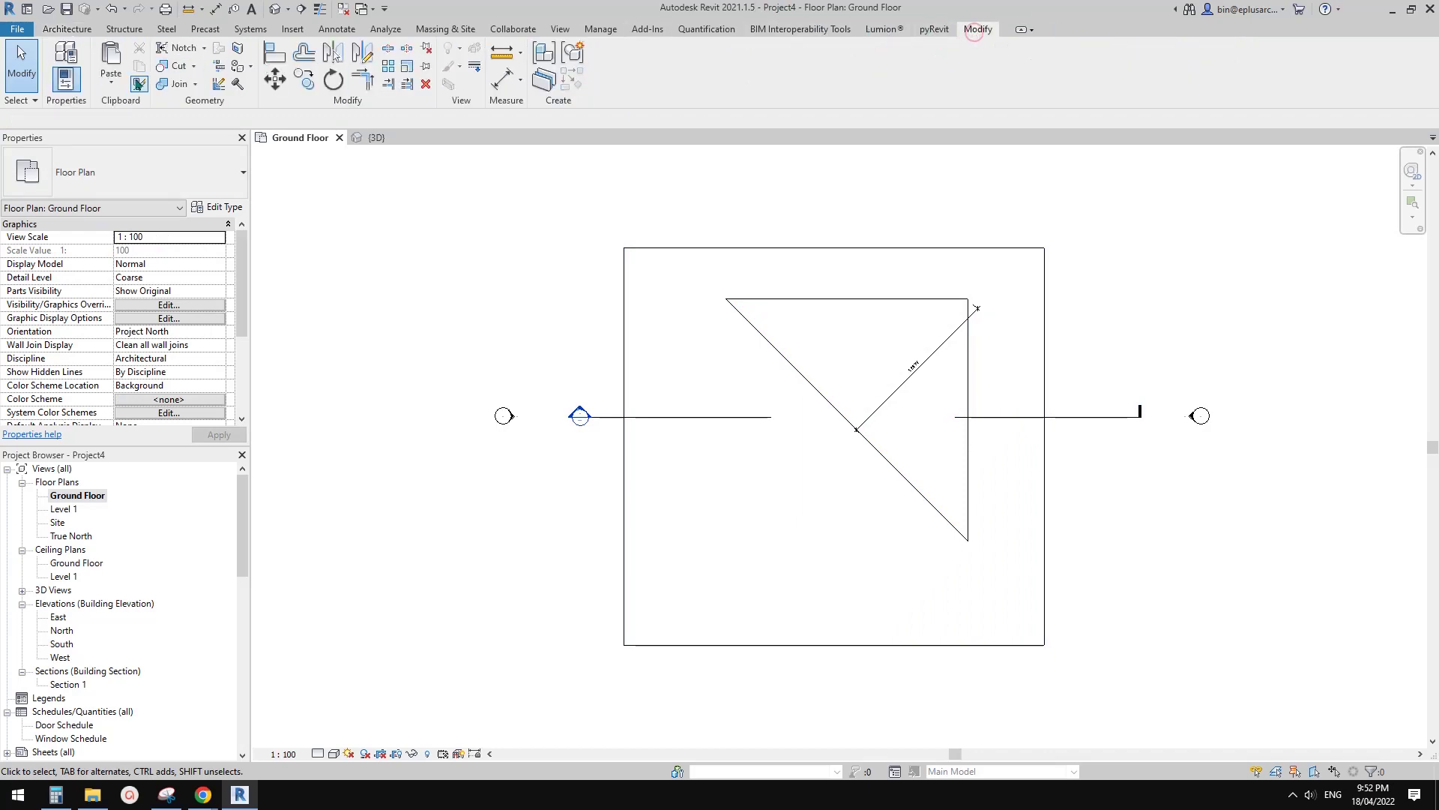
click(111, 81)
click(149, 225)
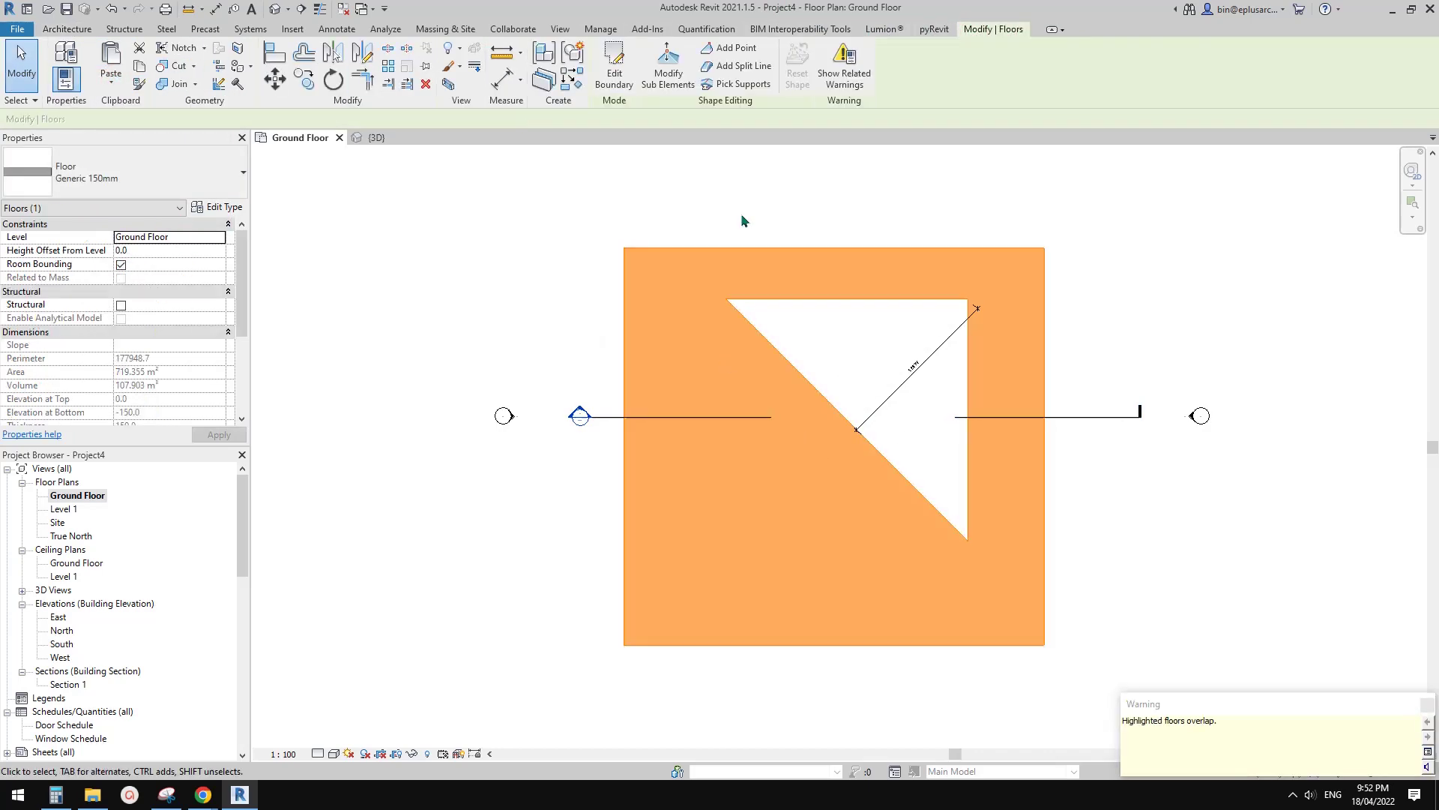
- Edit the pasted floor's boundary and mirror the triangle's two short sides about its diagonal without keeping the originals
click(614, 73)
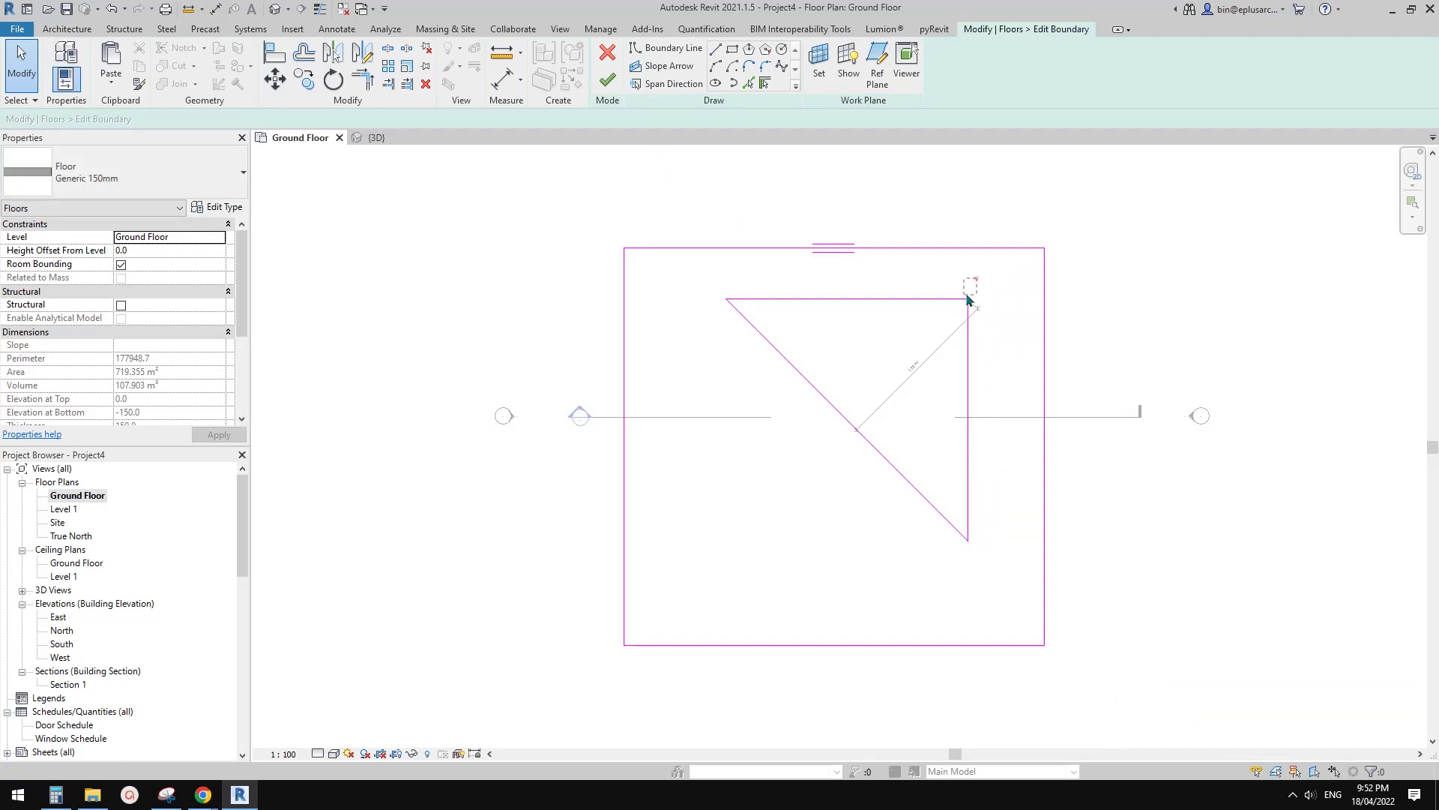
drag(976, 278, 963, 315)
click(334, 52)
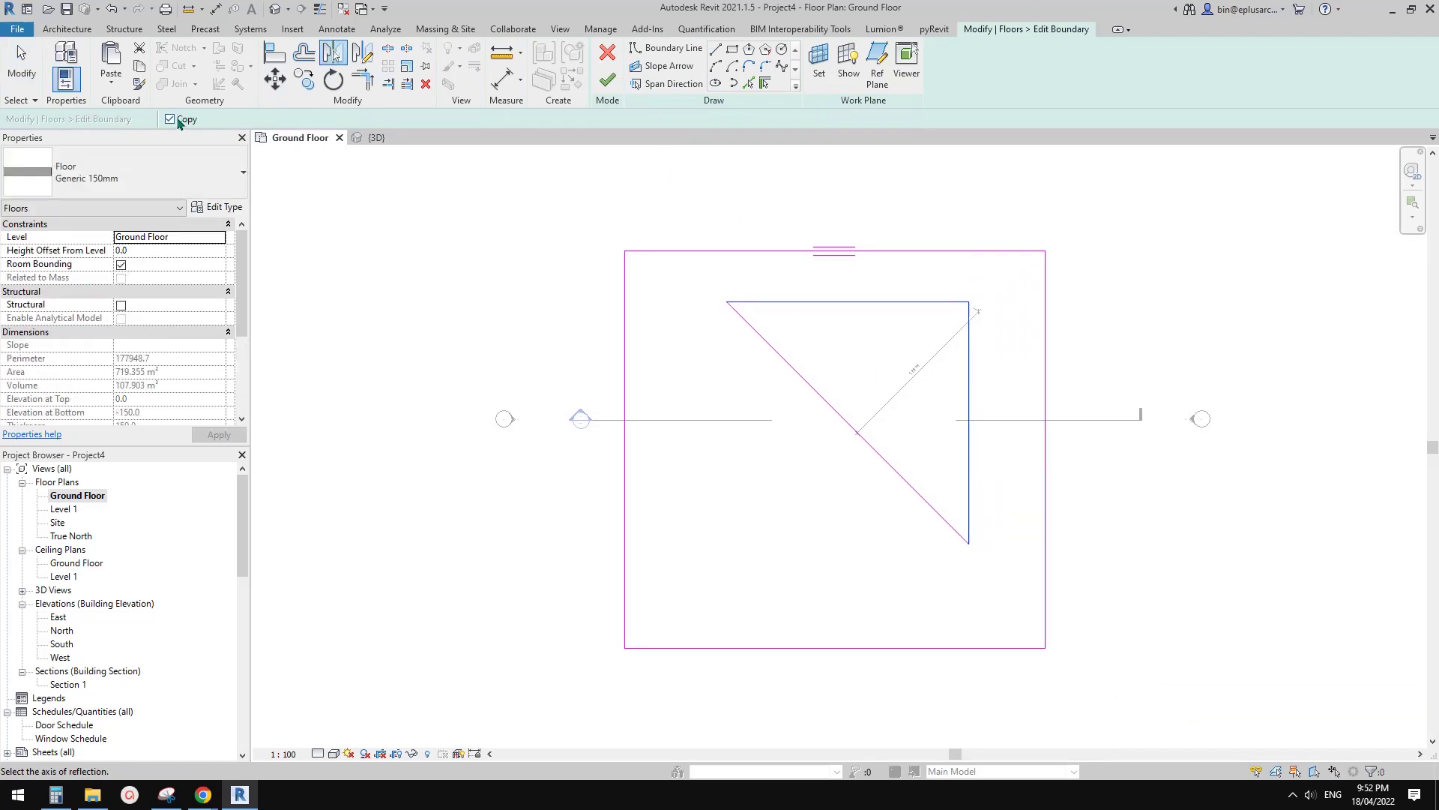
click(878, 419)
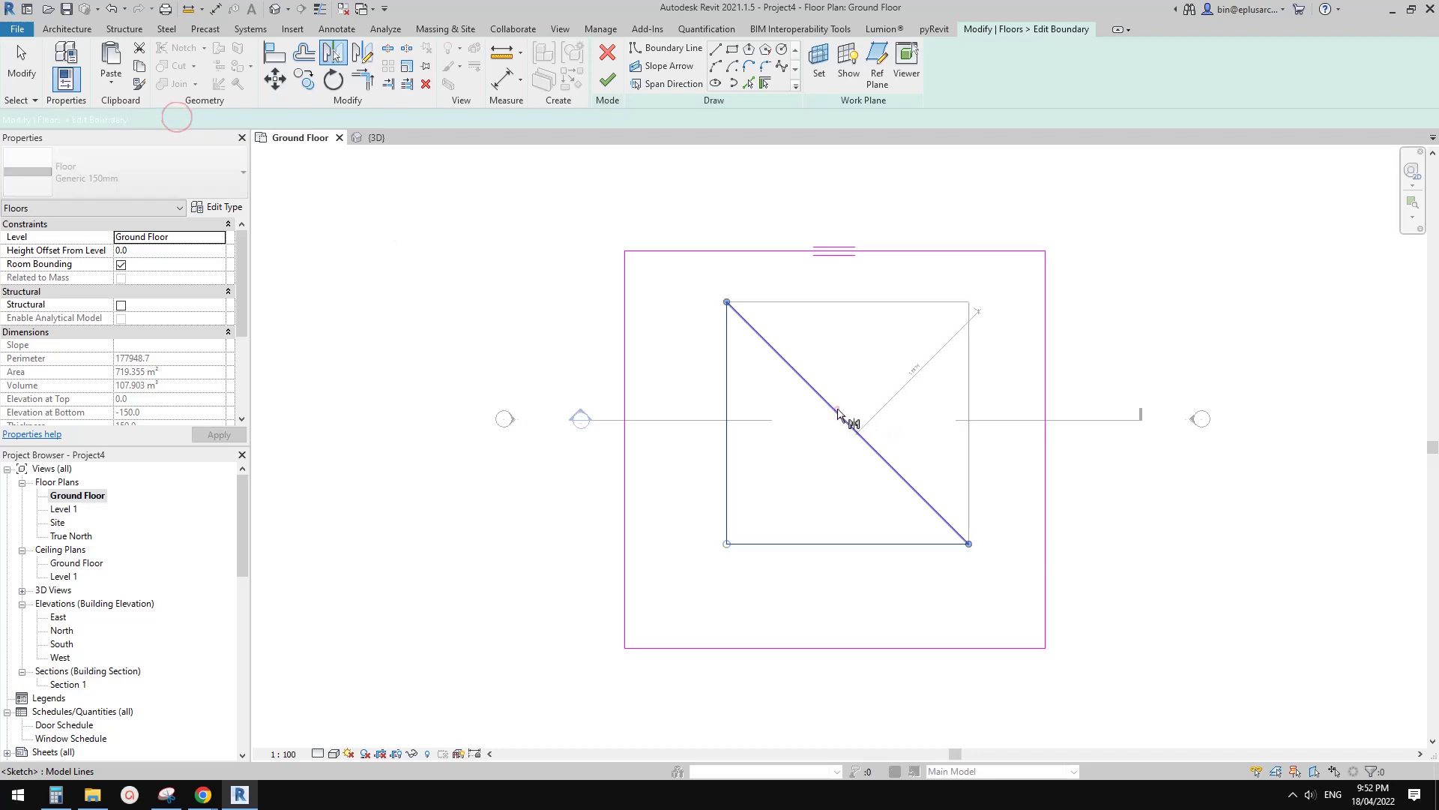
- Delete the outer rectangular boundary loop, leaving only the mirrored triangle in the sketch
key(Tab)
click(1006, 255)
key(d)
key(e)
scroll(805, 506, up, 1)
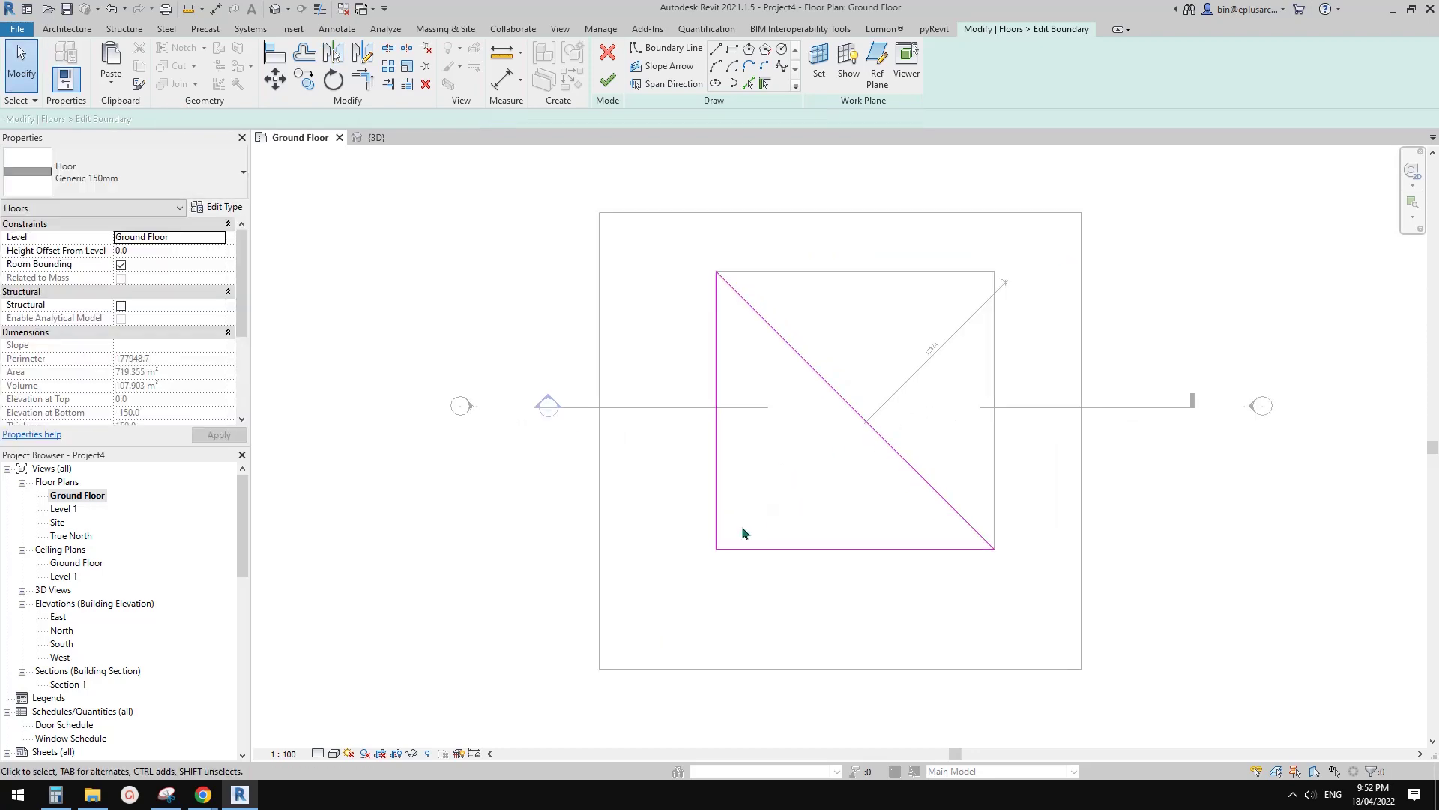
- Measure the distance from the diagonal to the mirrored triangle's right-angled corner
middle_drag(796, 511, 796, 518)
click(851, 417)
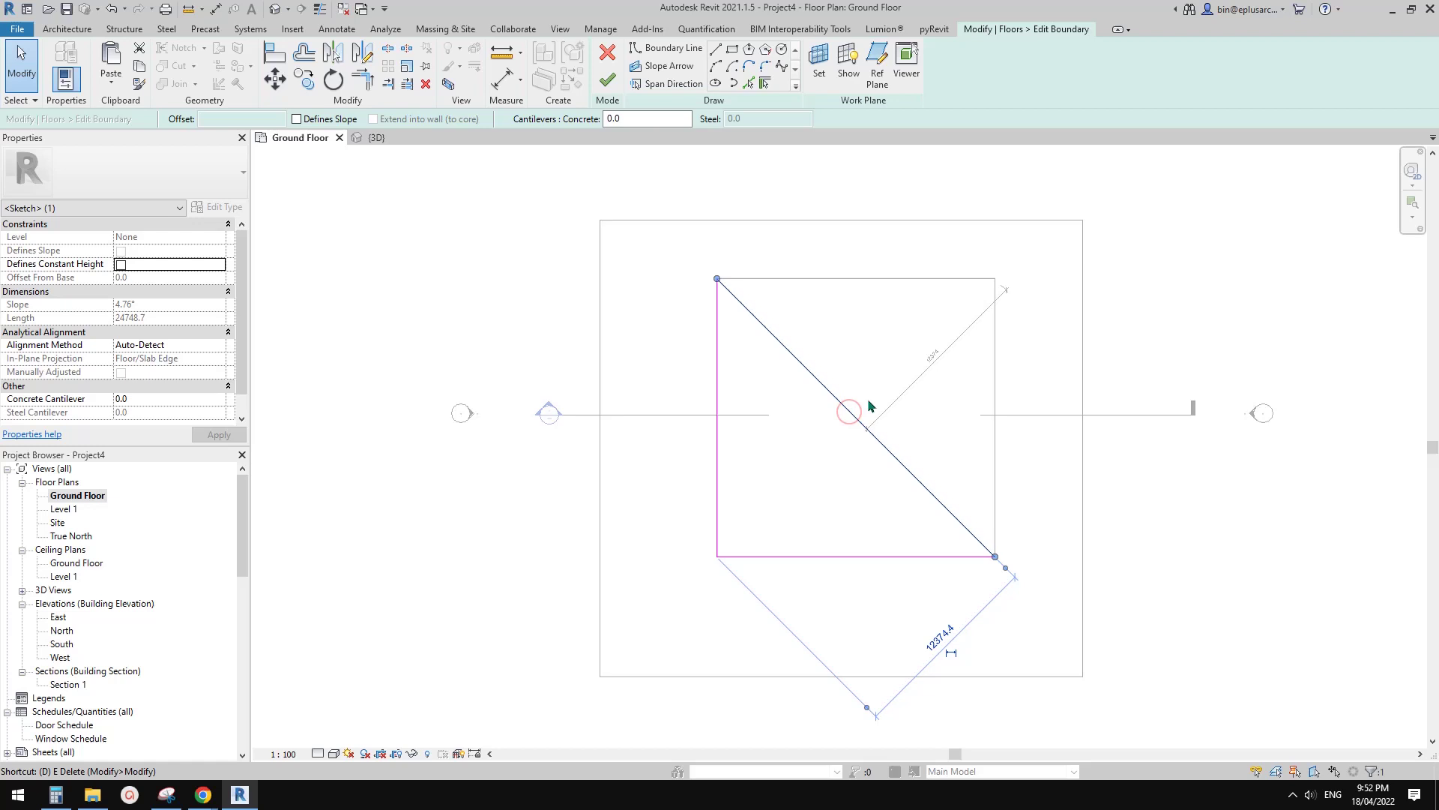
key(d)
key(i)
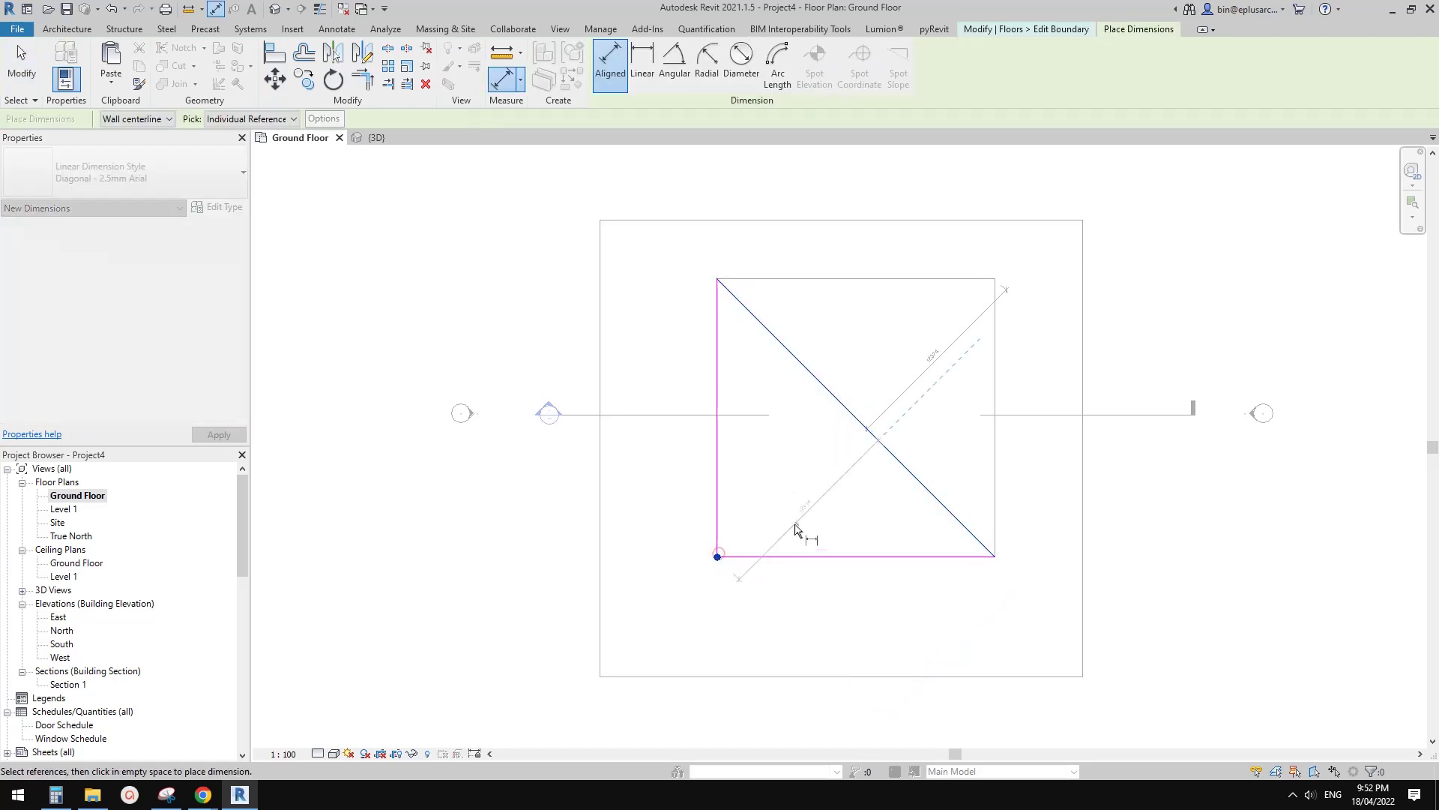
key(Escape)
- Offset a copy of the triangle's diagonal 6090 mm towards the right-angled corner, taking the distance from the calculator
middle_drag(848, 434, 863, 442)
key(o)
key(f)
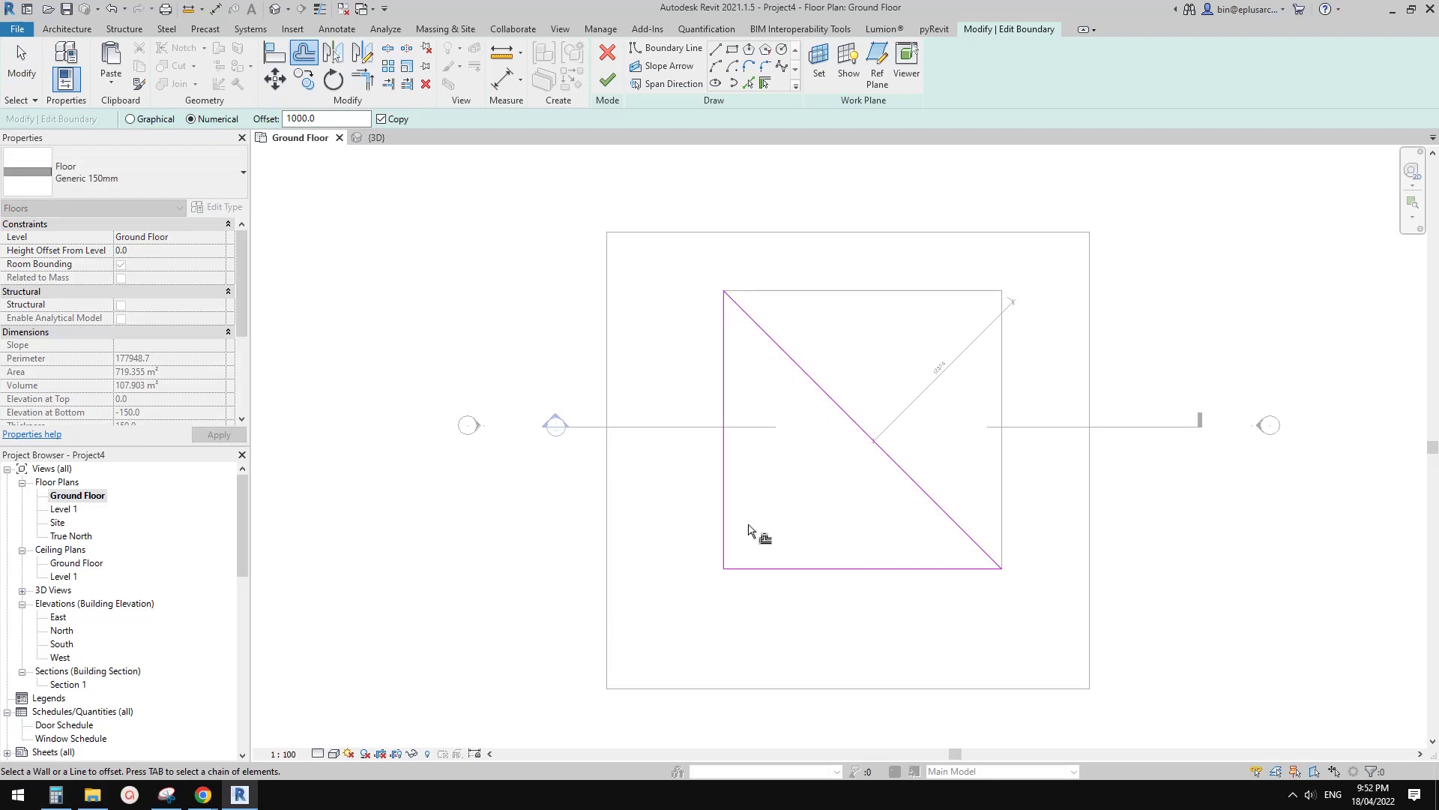
click(57, 799)
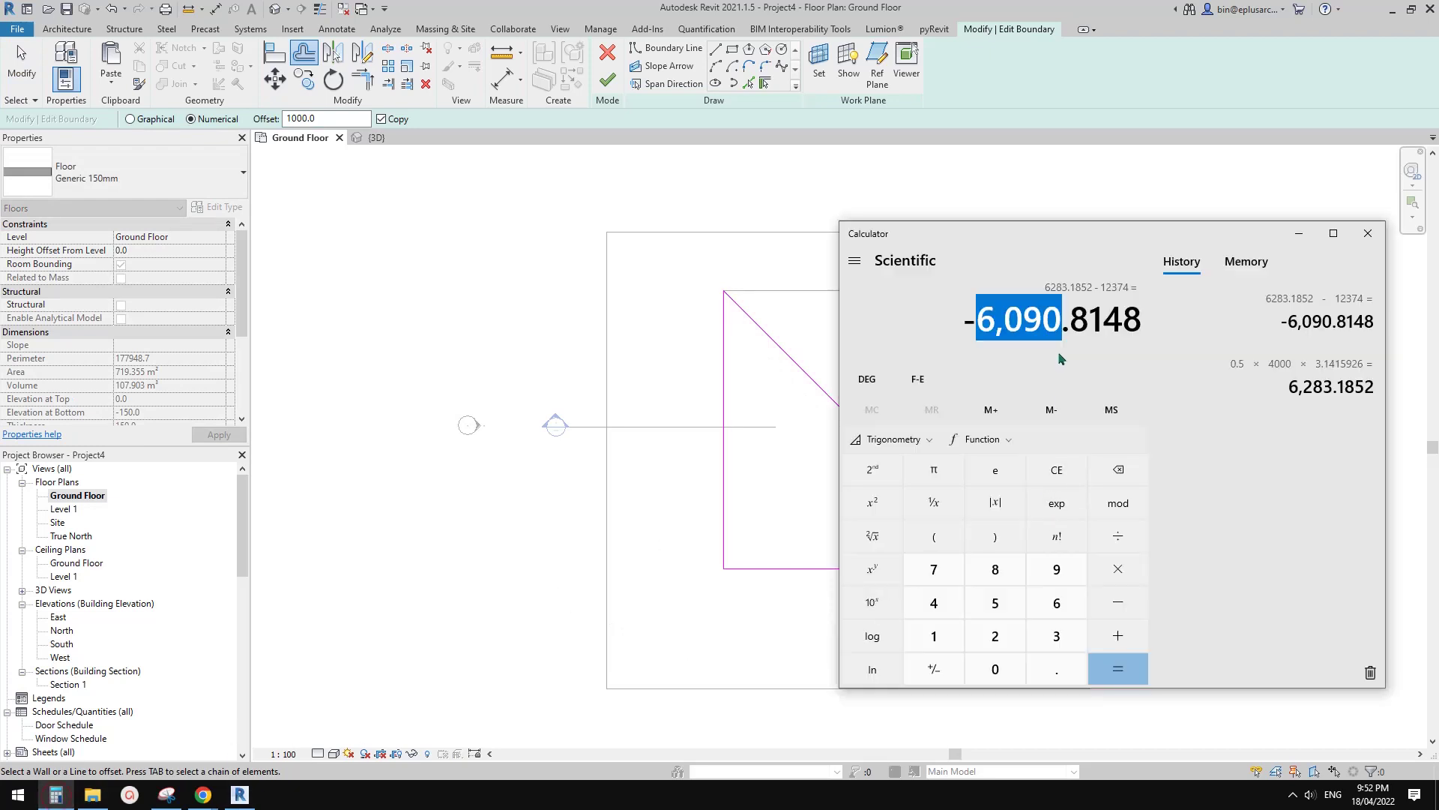
click(609, 455)
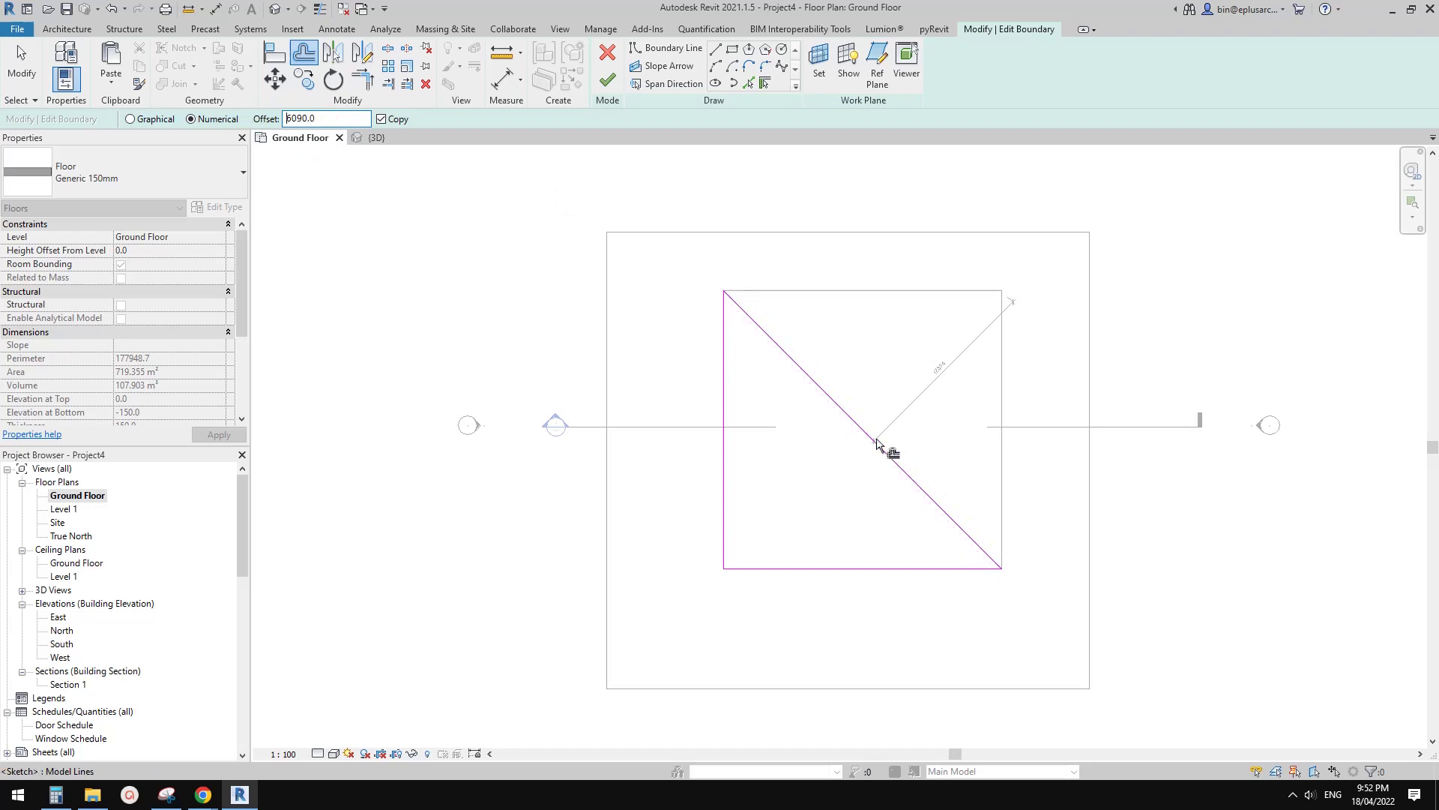
click(843, 426)
key(Escape)
- Move the triangle's two short sides so their shared corner lands on the midpoint of the offset line
scroll(861, 562, up, 4)
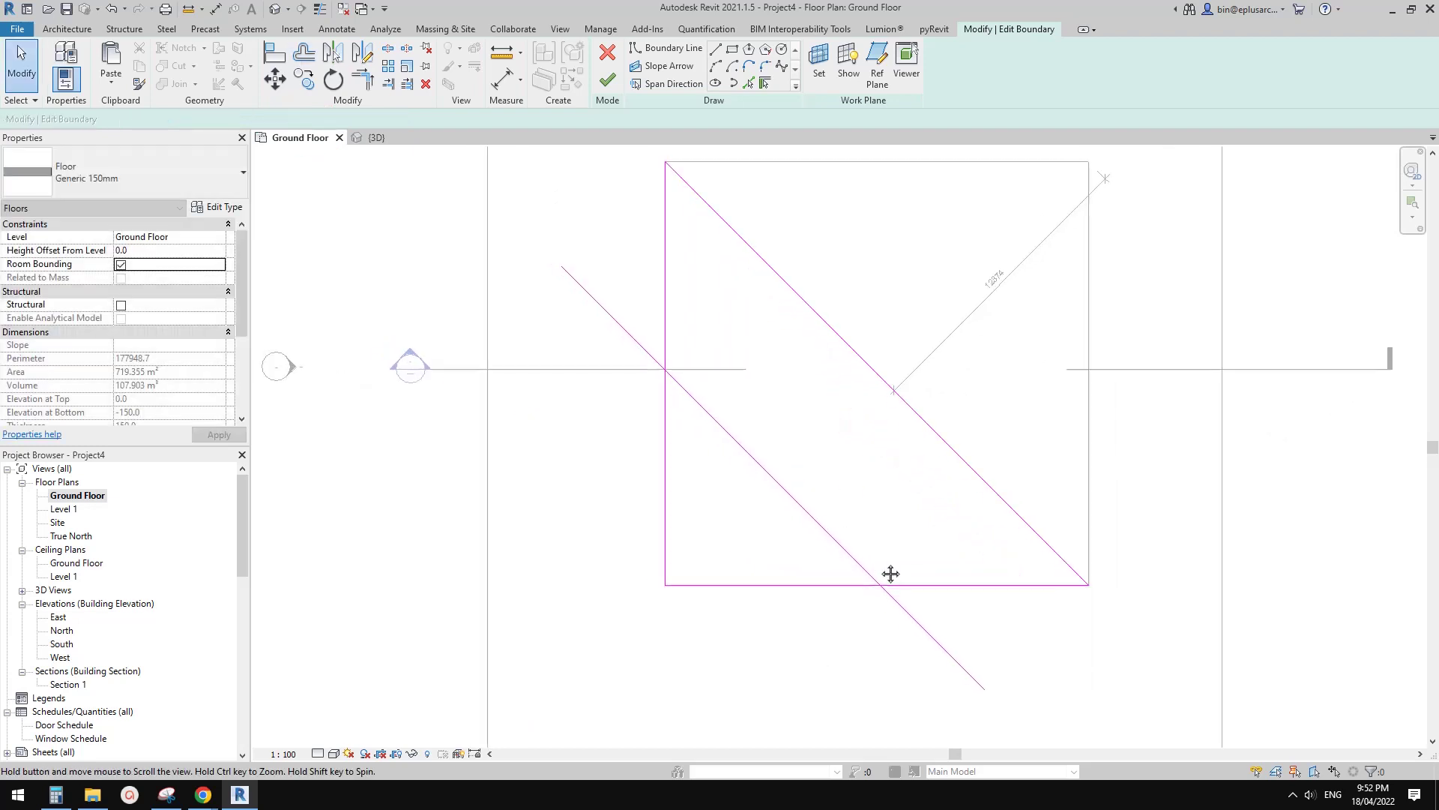
scroll(830, 456, down, 1)
drag(720, 539, 672, 607)
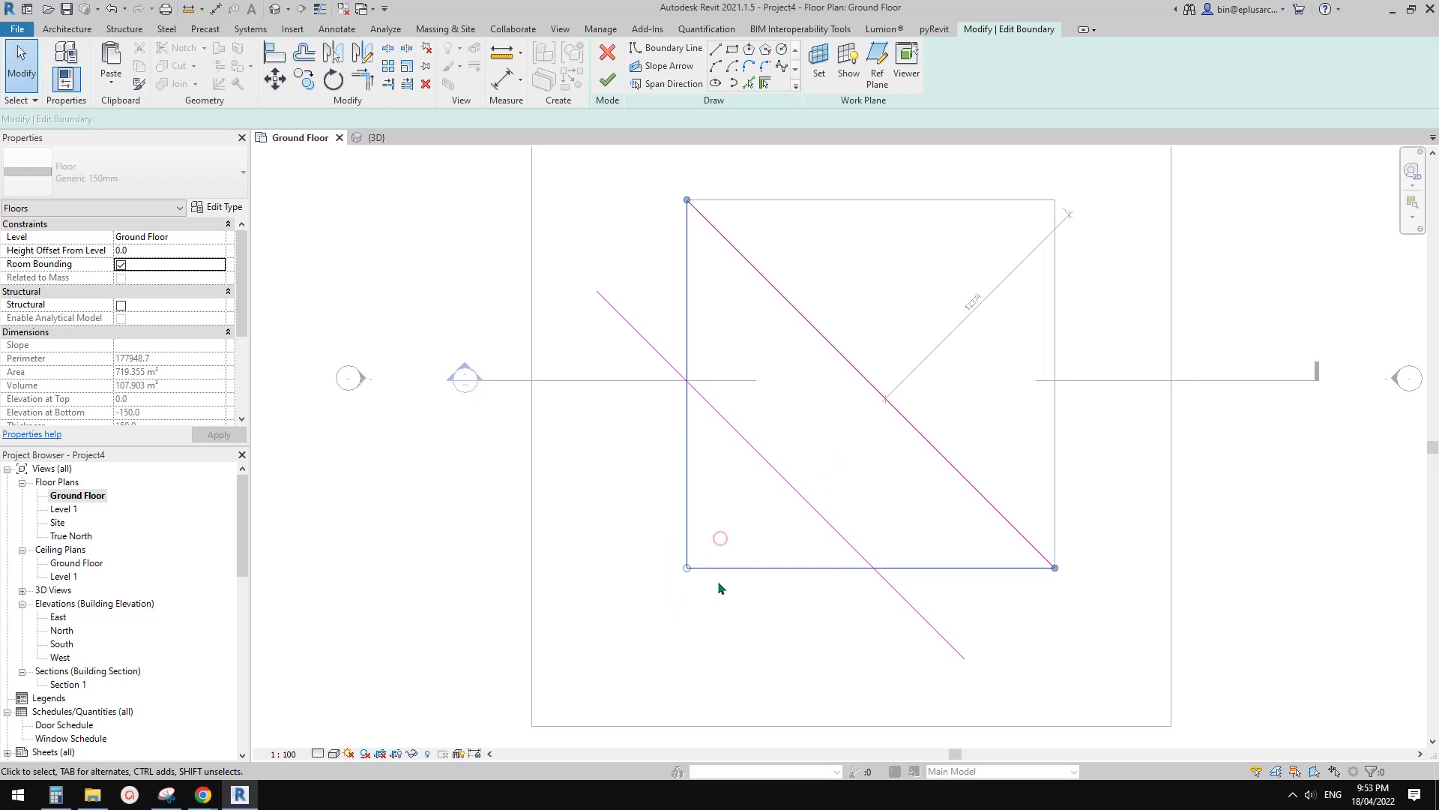
middle_drag(747, 527, 766, 530)
key(m)
key(v)
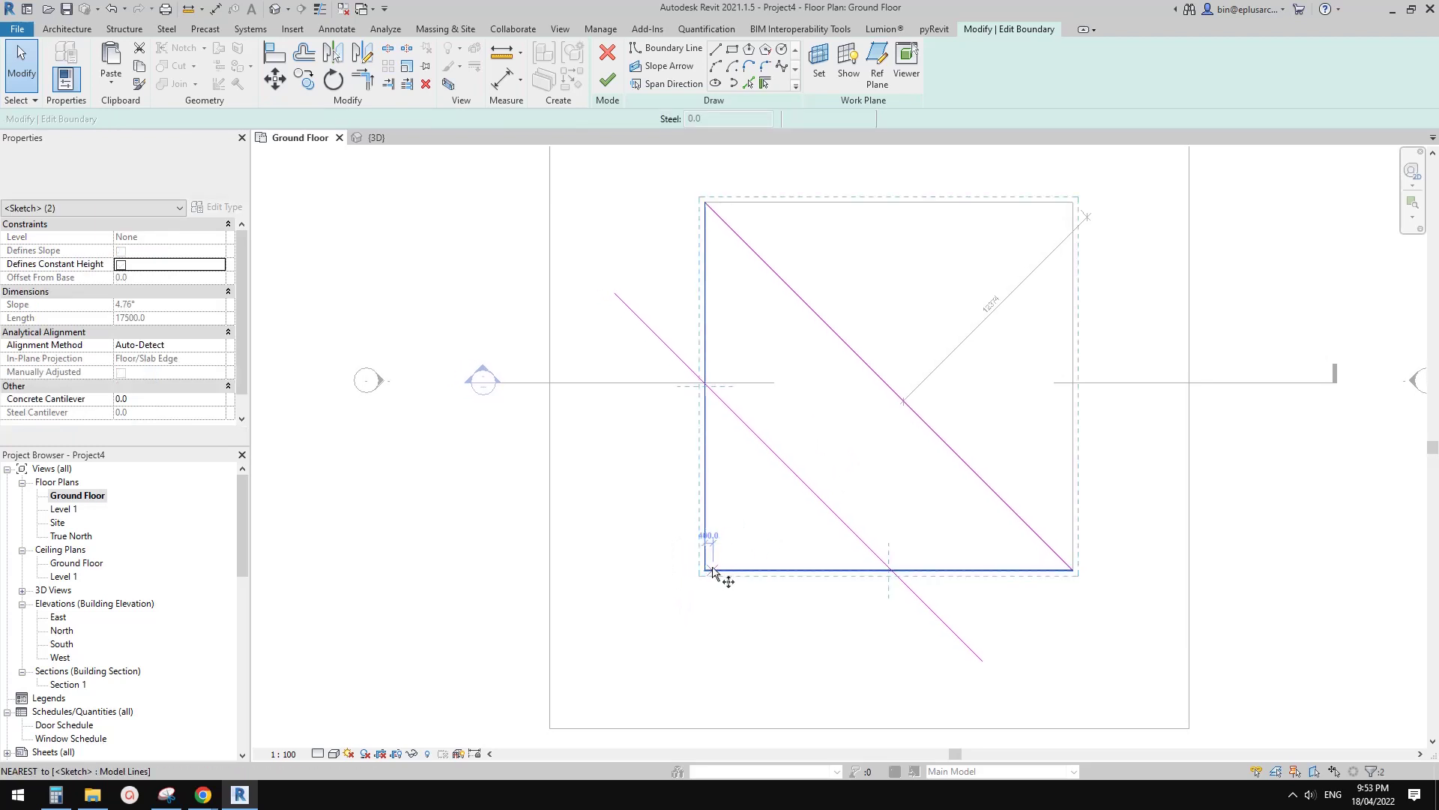
click(705, 570)
click(814, 492)
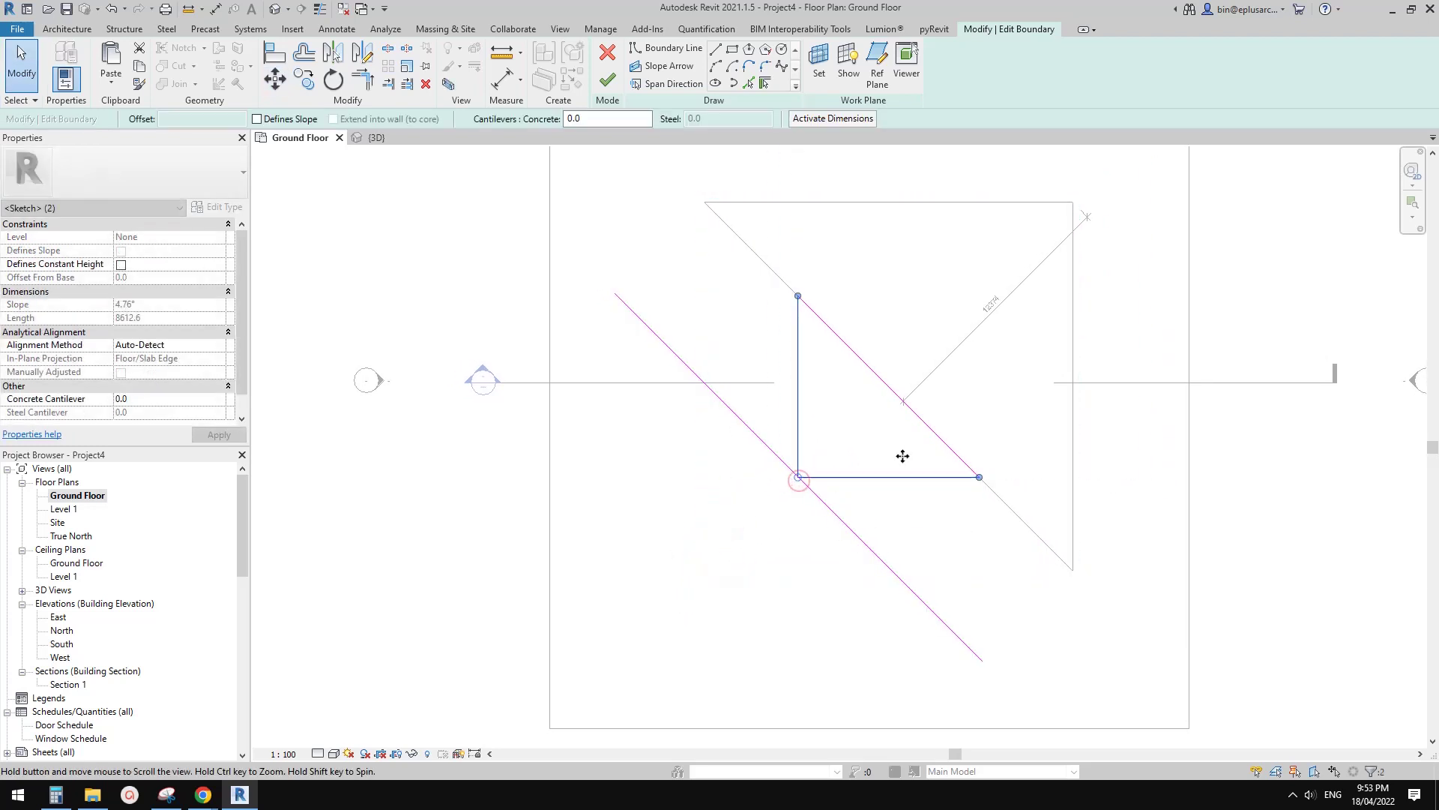
- Delete the offset helper line and finish the floor's boundary sketch
click(820, 501)
key(Delete)
middle_drag(932, 460, 932, 457)
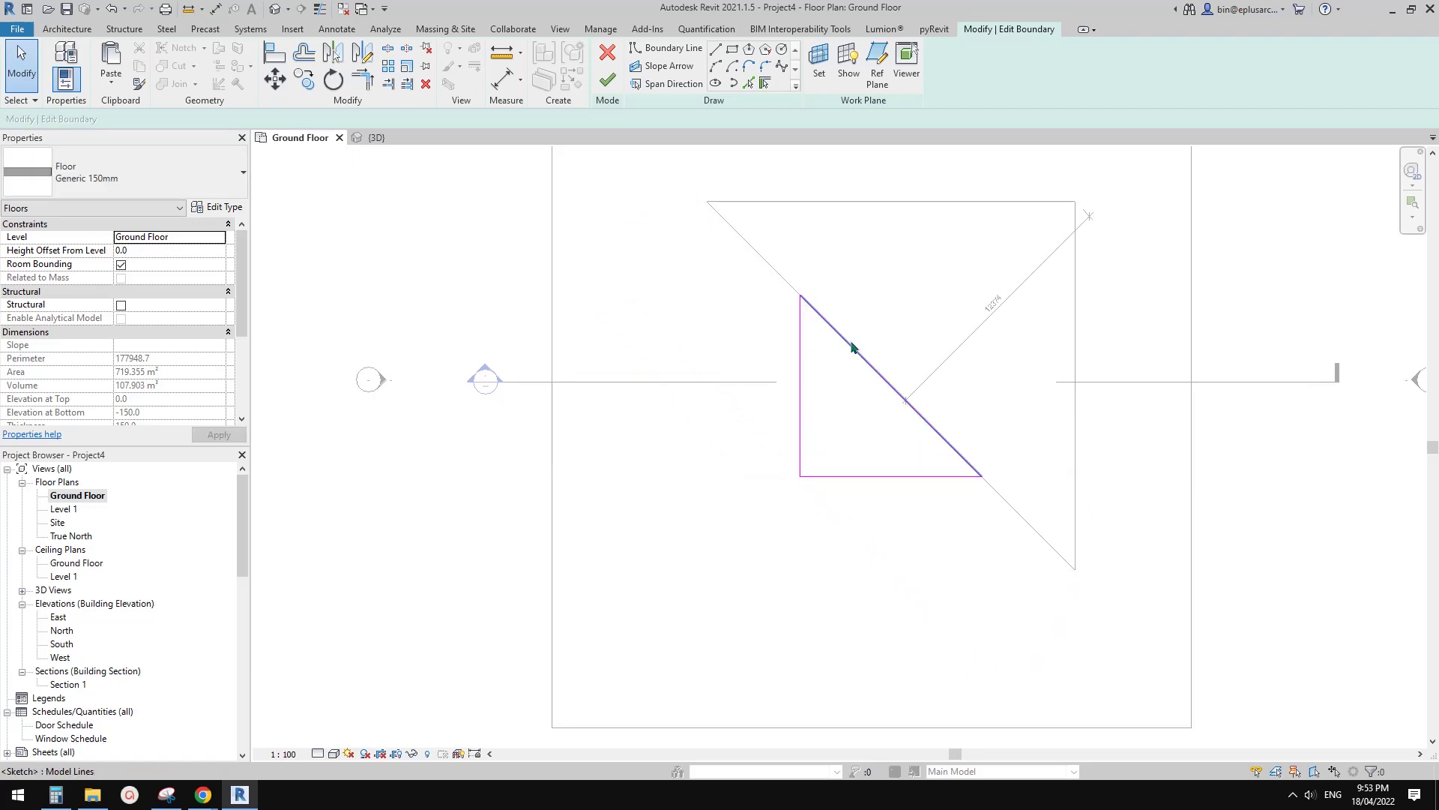
middle_drag(863, 368, 841, 376)
click(605, 77)
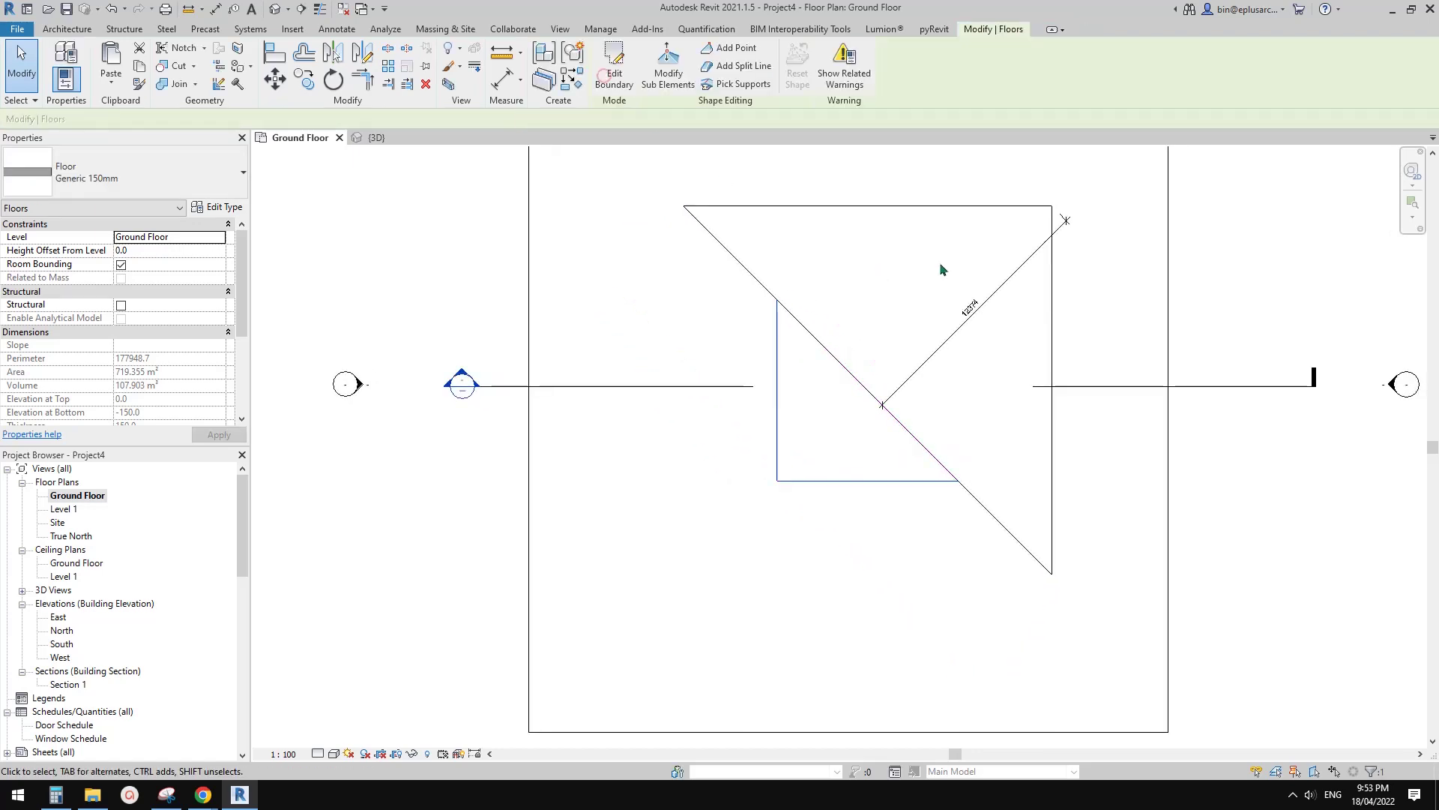
- Open the 3D view and set the small triangular floor's level to Level 1
middle_drag(939, 266, 873, 300)
key(Escape)
click(276, 9)
scroll(780, 263, down, 2)
shift+middle_drag(833, 359, 896, 346)
scroll(859, 401, up, 3)
shift+middle_drag(859, 405, 720, 494)
click(686, 515)
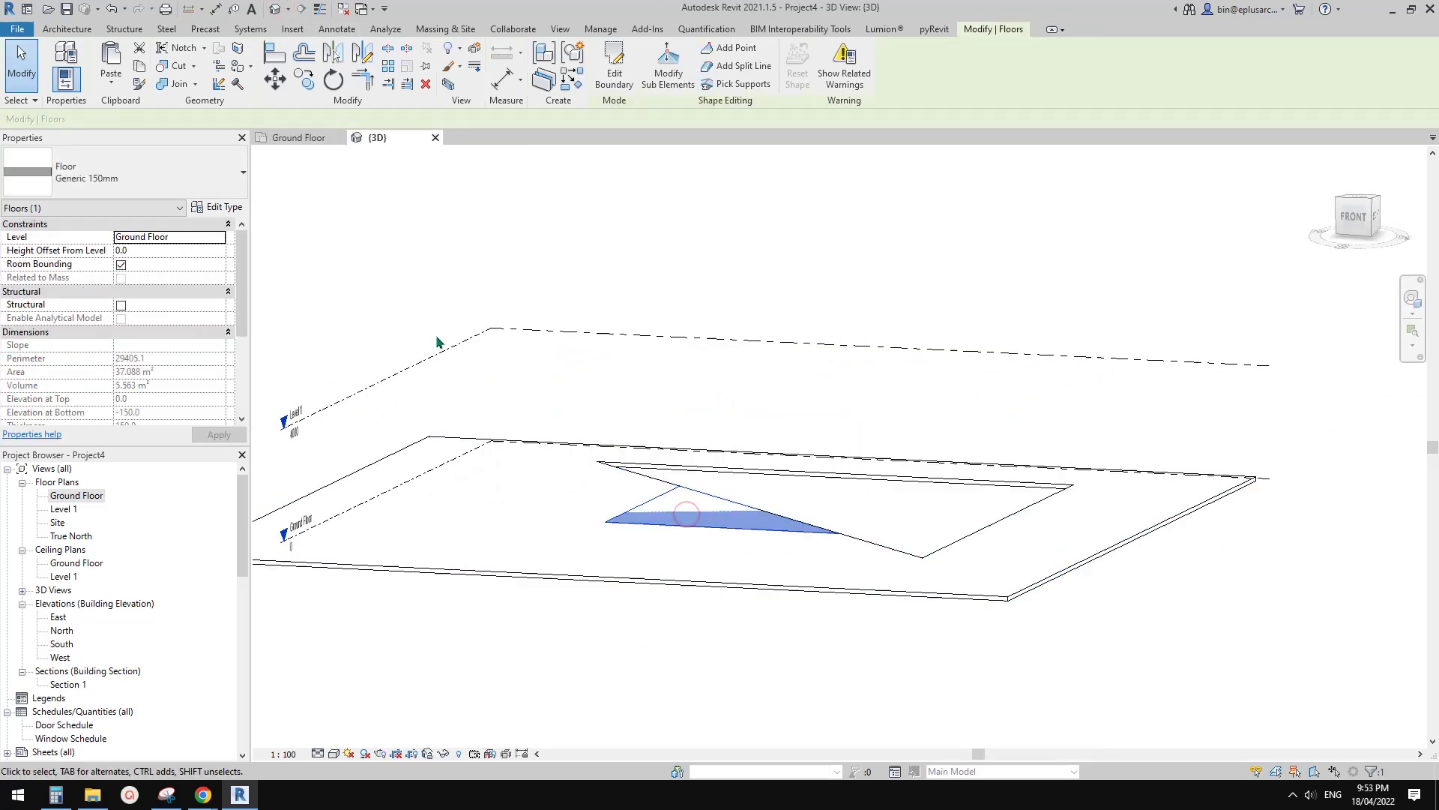
click(220, 238)
click(148, 264)
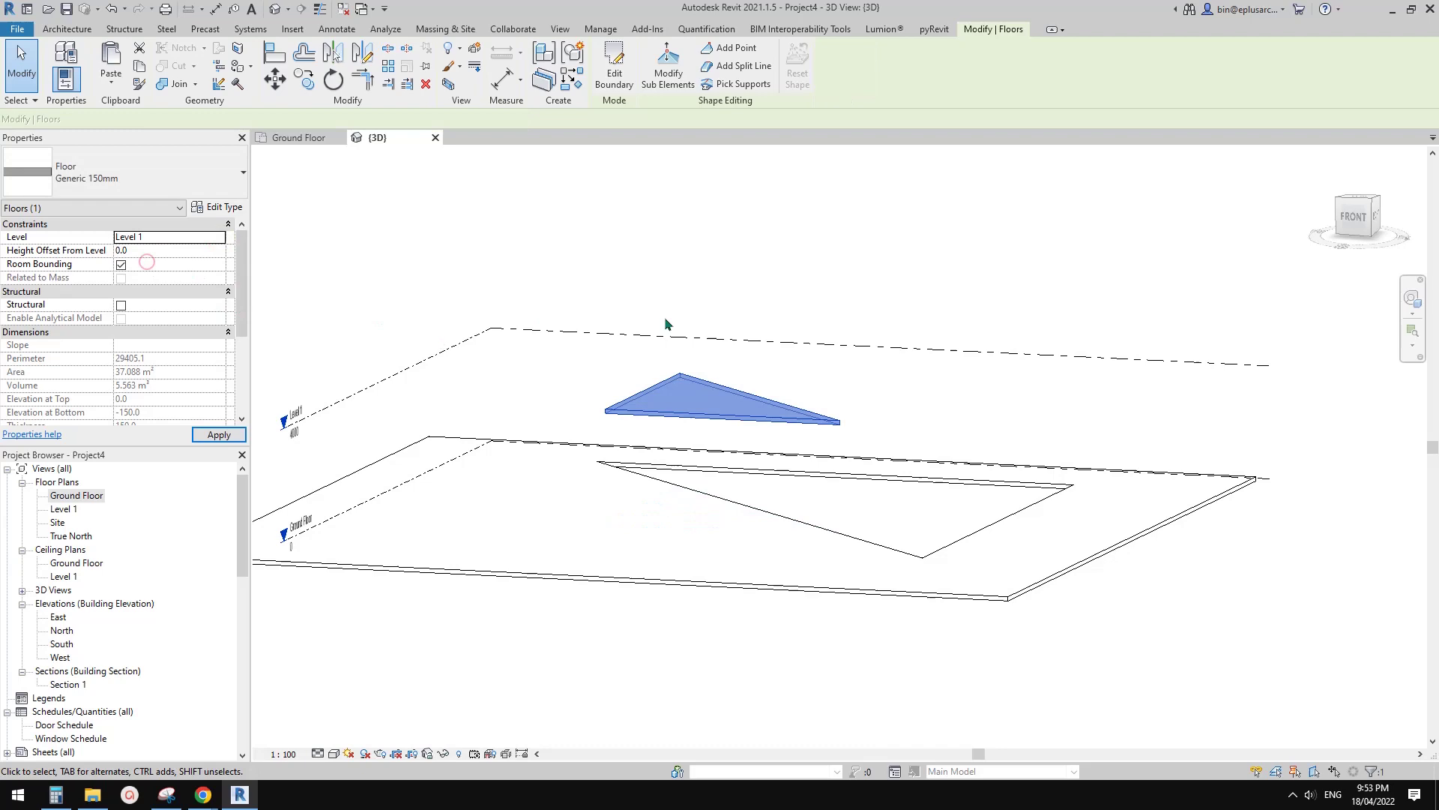
- Examine the curled triangular floor reference image in the Google Docs document and return to Revit
shift+middle_drag(771, 393, 793, 424)
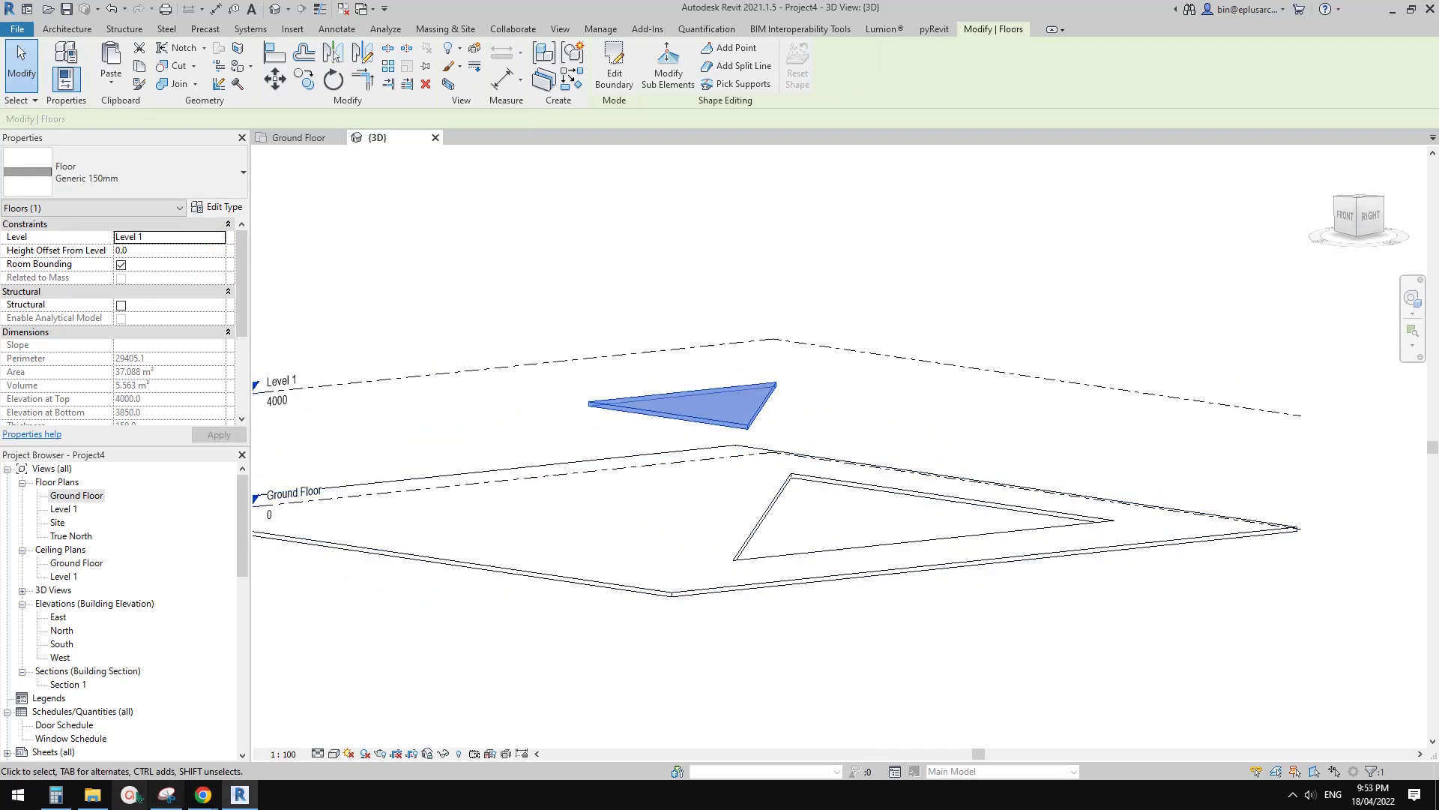
mouse_move(203, 795)
click(155, 731)
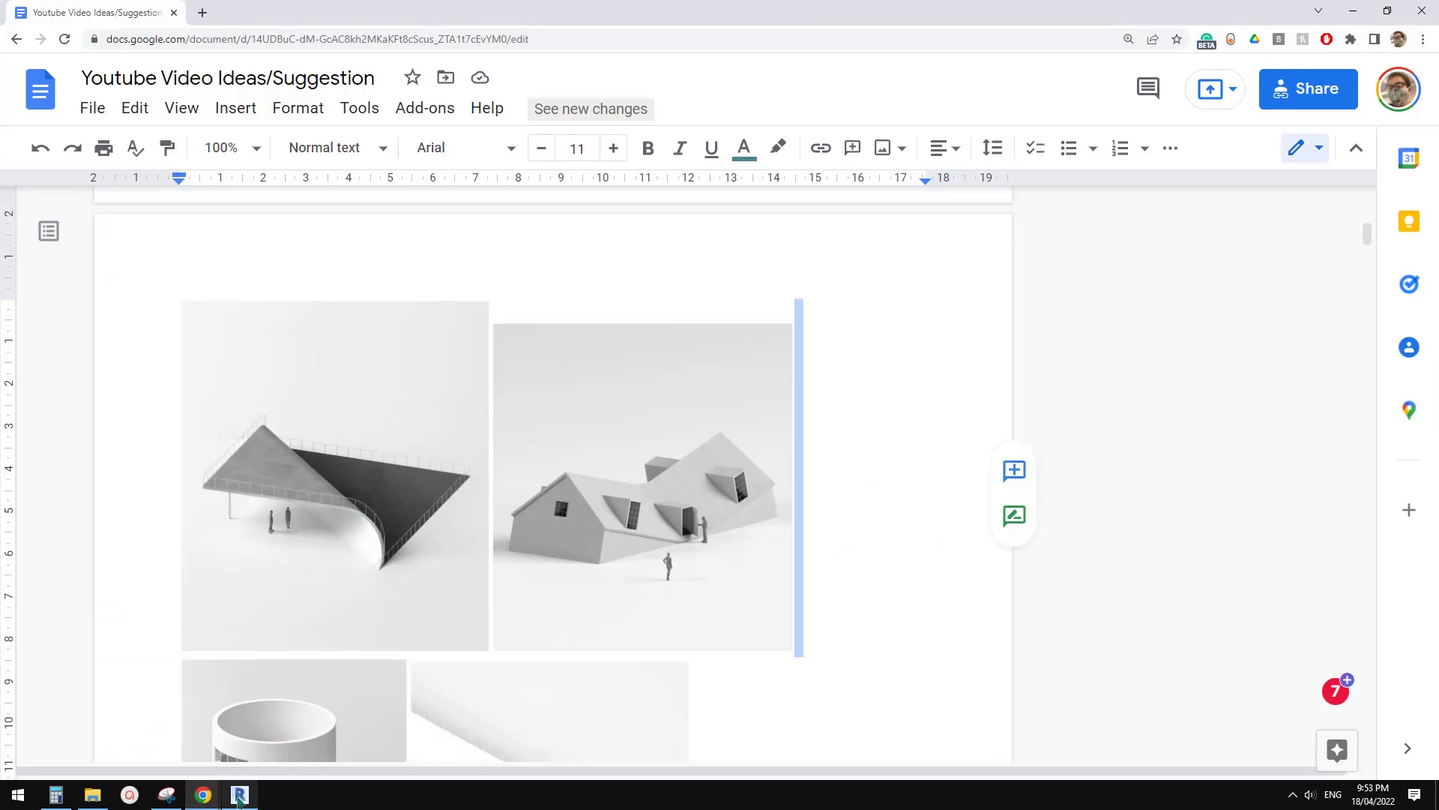
click(240, 794)
shift+middle_drag(709, 517, 780, 503)
- In the Ground Floor plan, draw a reference plane from the cut-out's right-angled corner to the midpoint of its diagonal
double_click(85, 496)
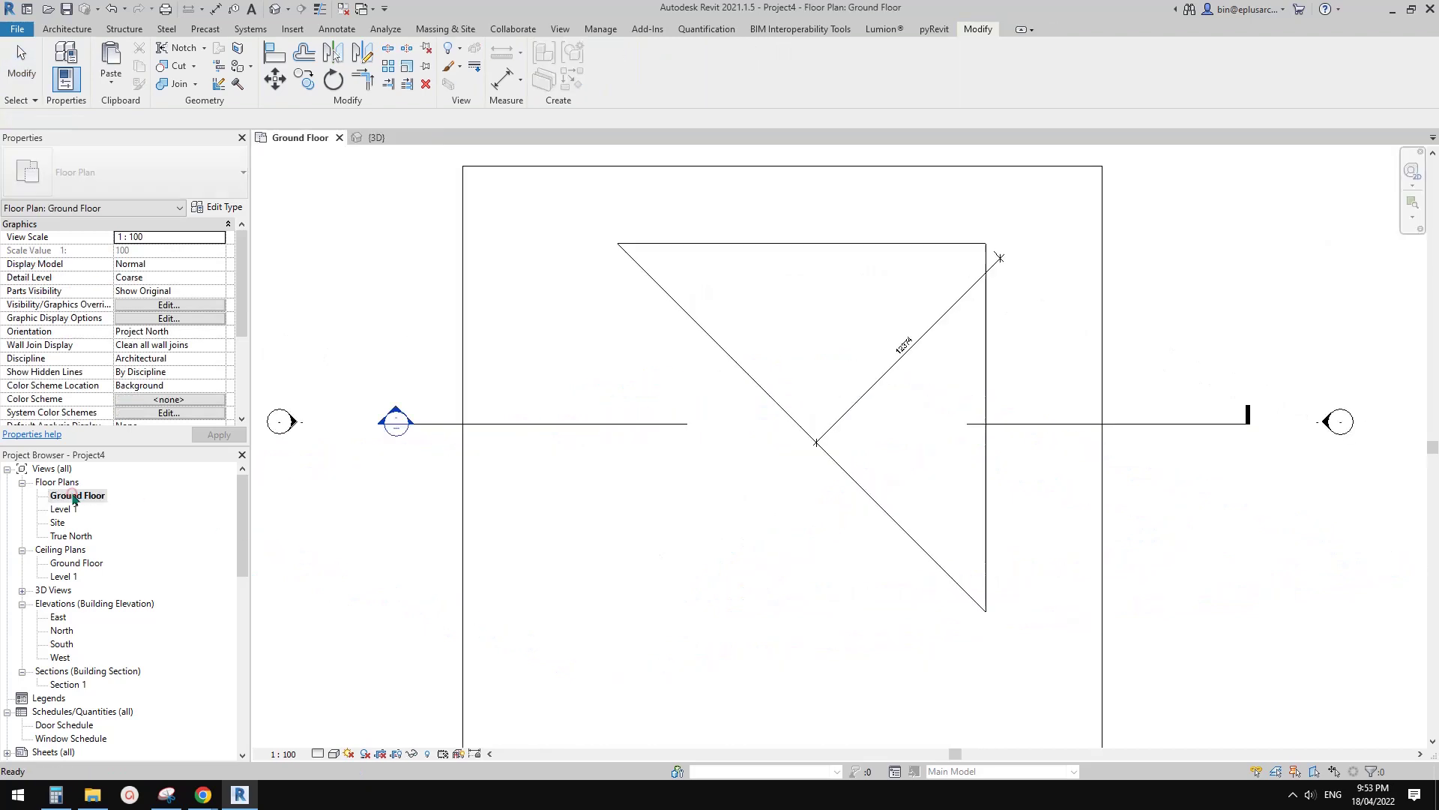
middle_drag(820, 464, 851, 450)
key(Escape)
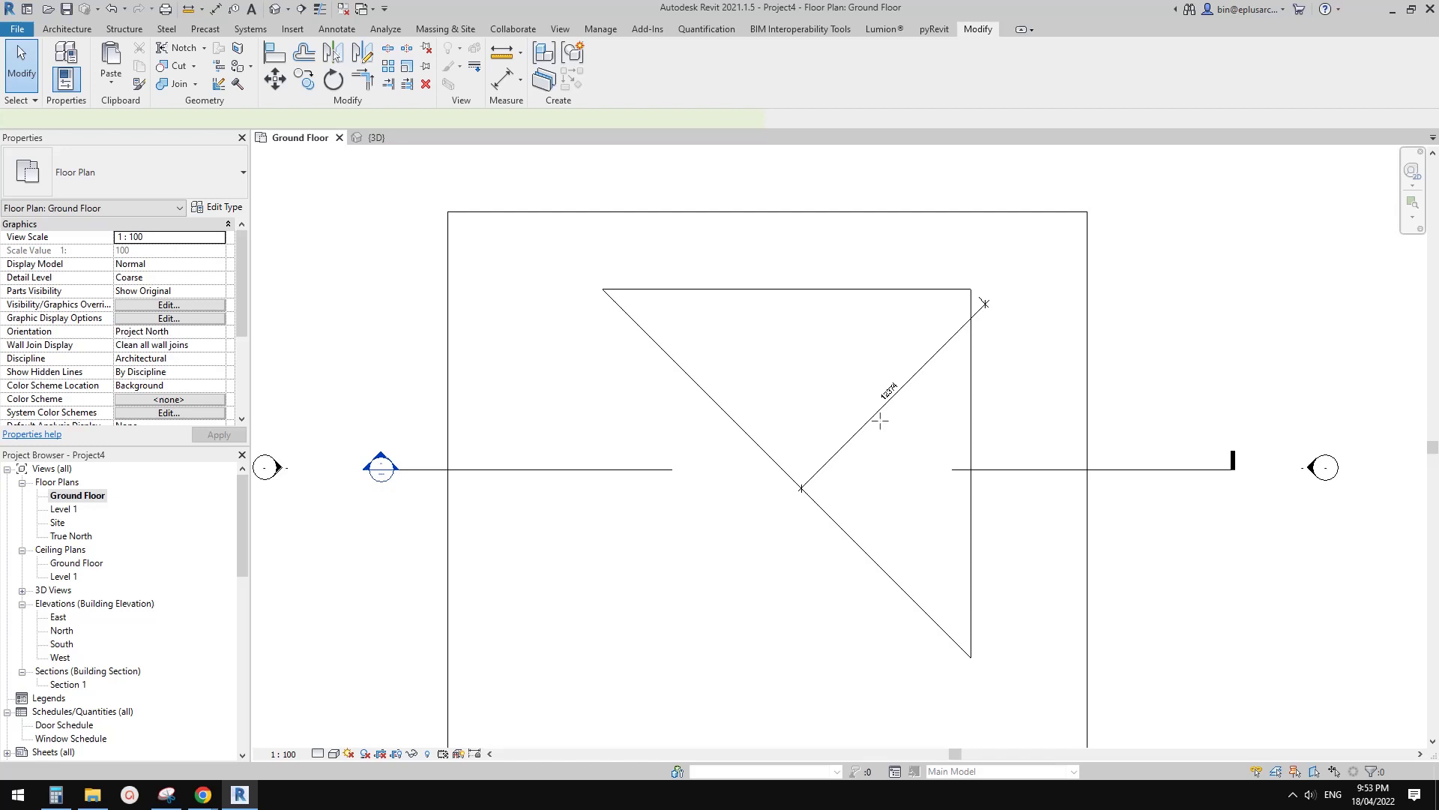
key(r)
key(p)
click(972, 288)
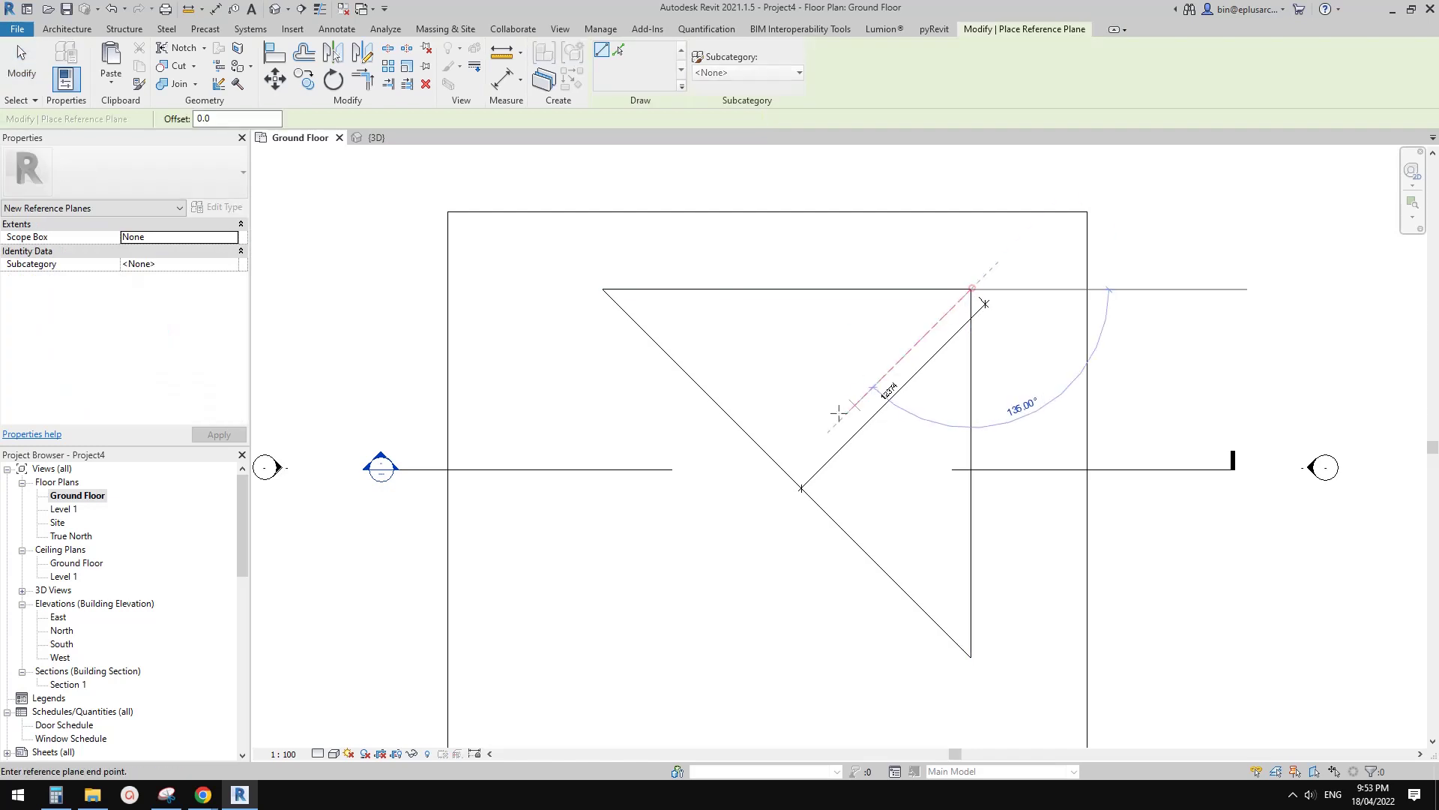
click(786, 472)
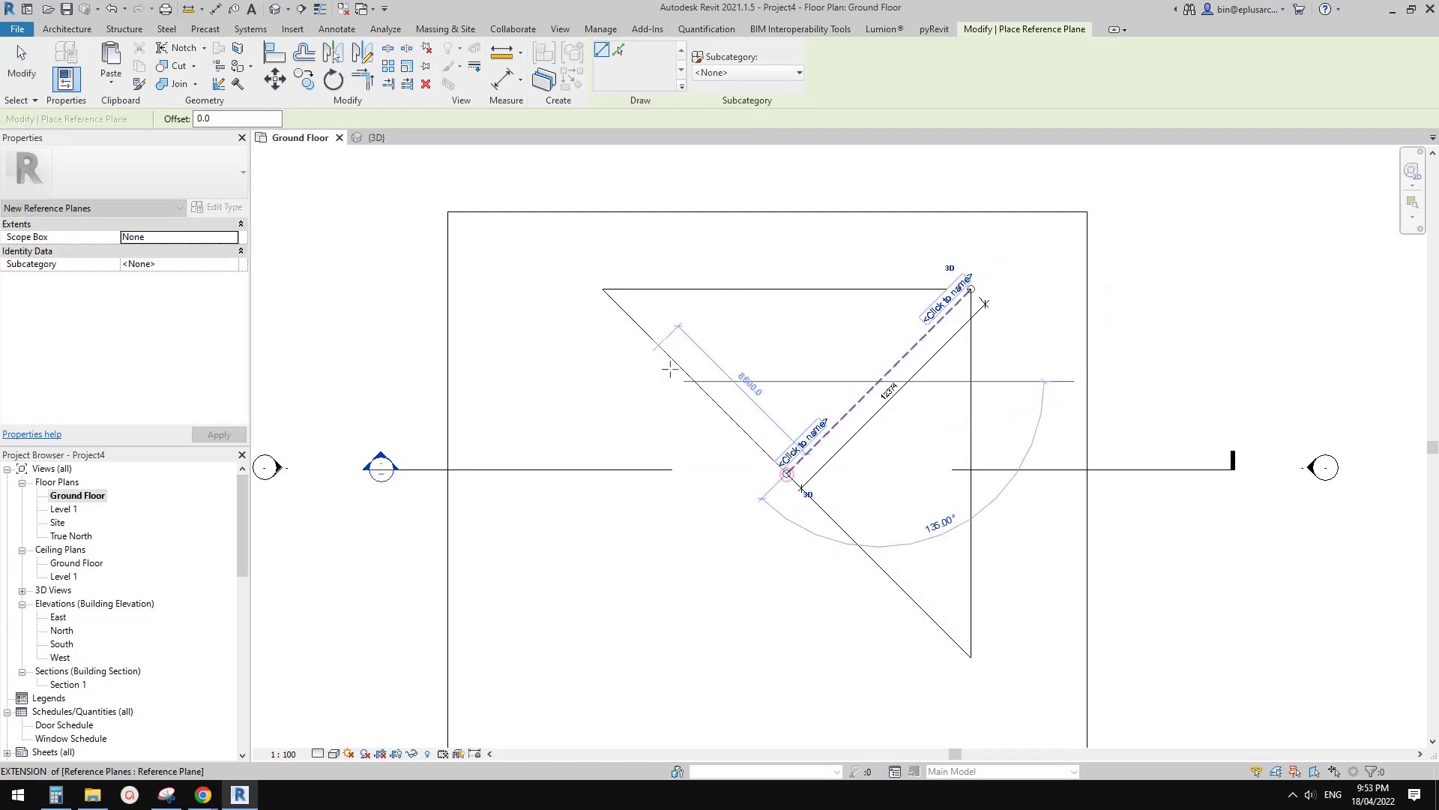
- Extend both ends of the reference plane beyond the cut-out's diagonal and right-angled corner
key(Escape)
key(Escape)
click(800, 476)
drag(801, 476, 681, 592)
middle_drag(879, 380, 919, 385)
drag(1022, 283, 1045, 258)
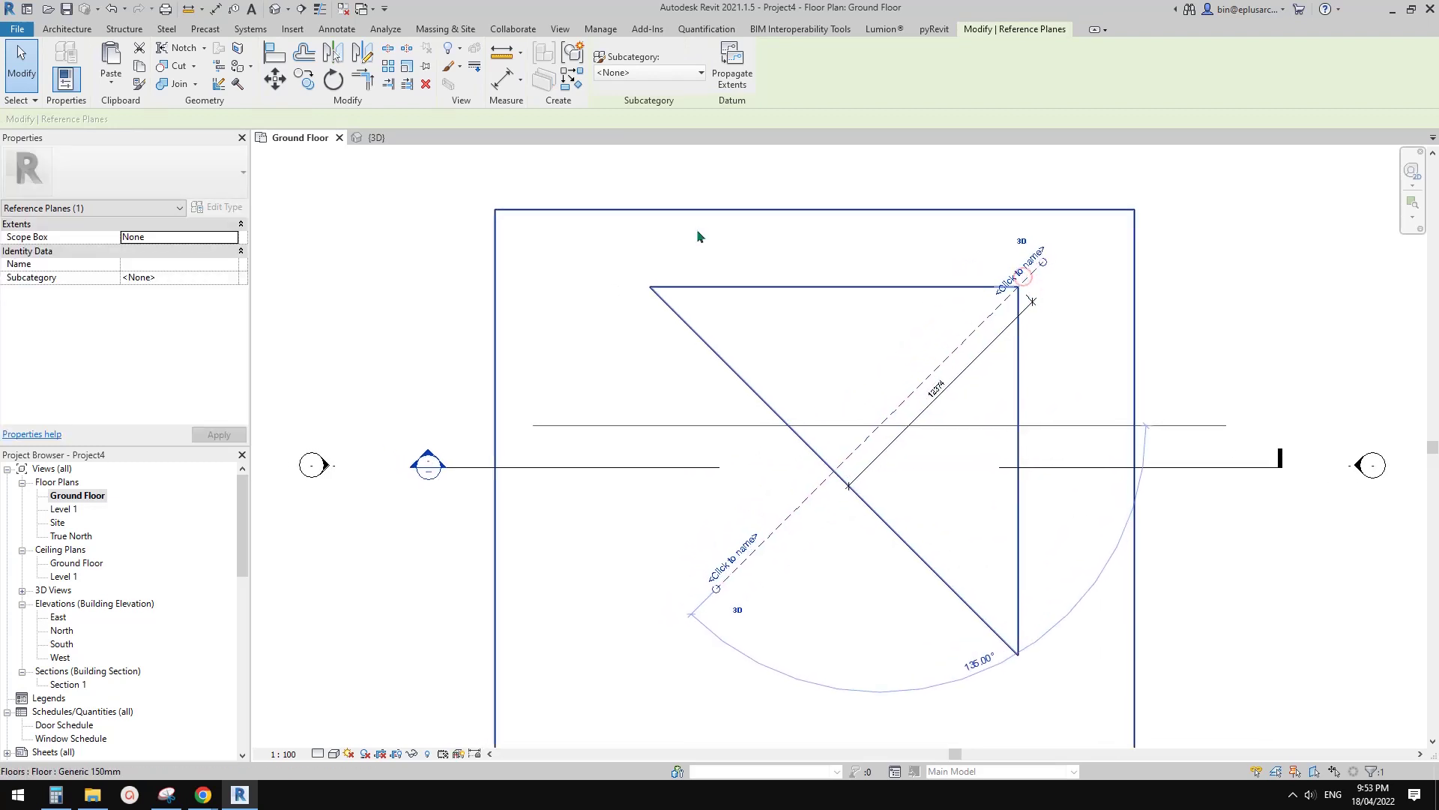
click(67, 28)
click(179, 75)
click(204, 143)
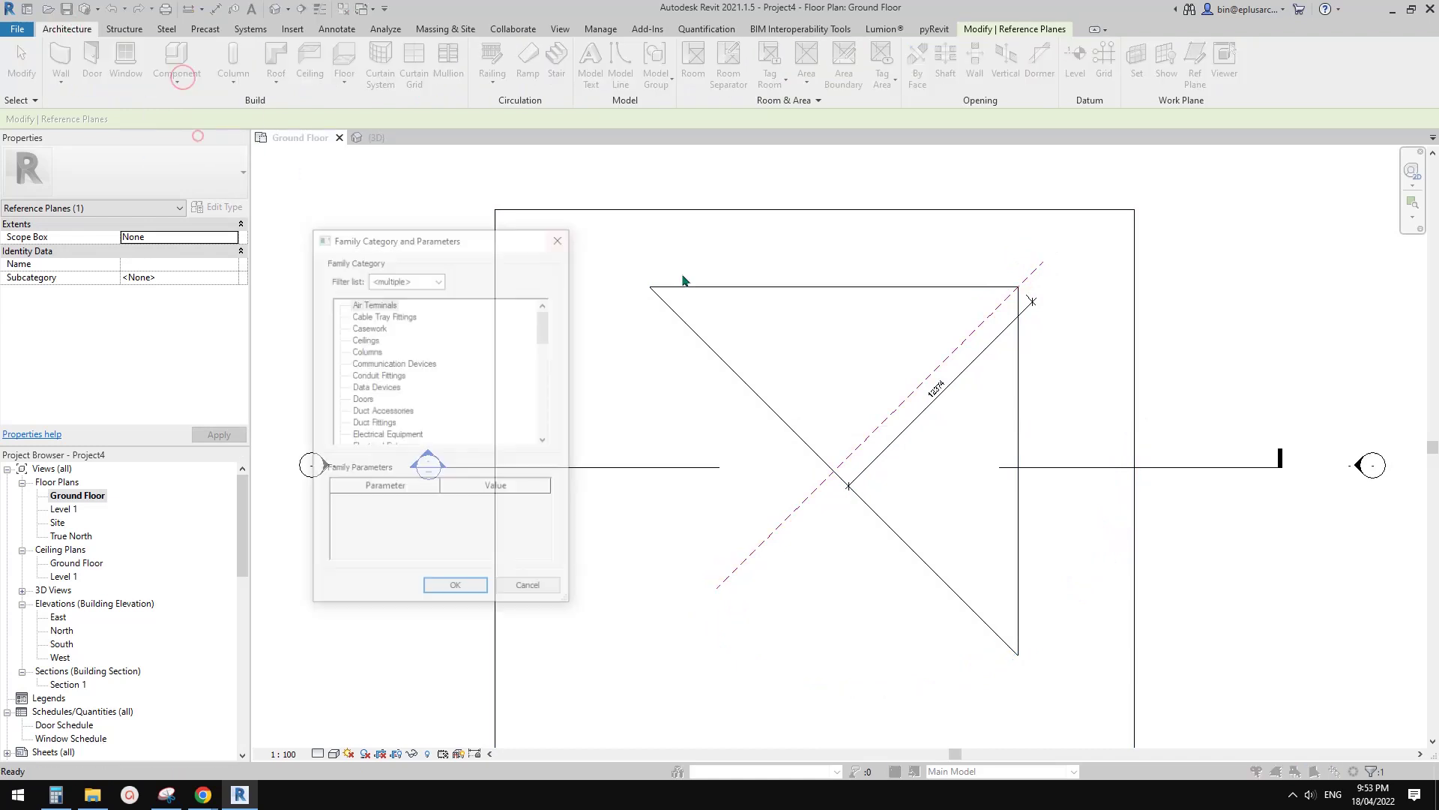
click(413, 366)
key(w)
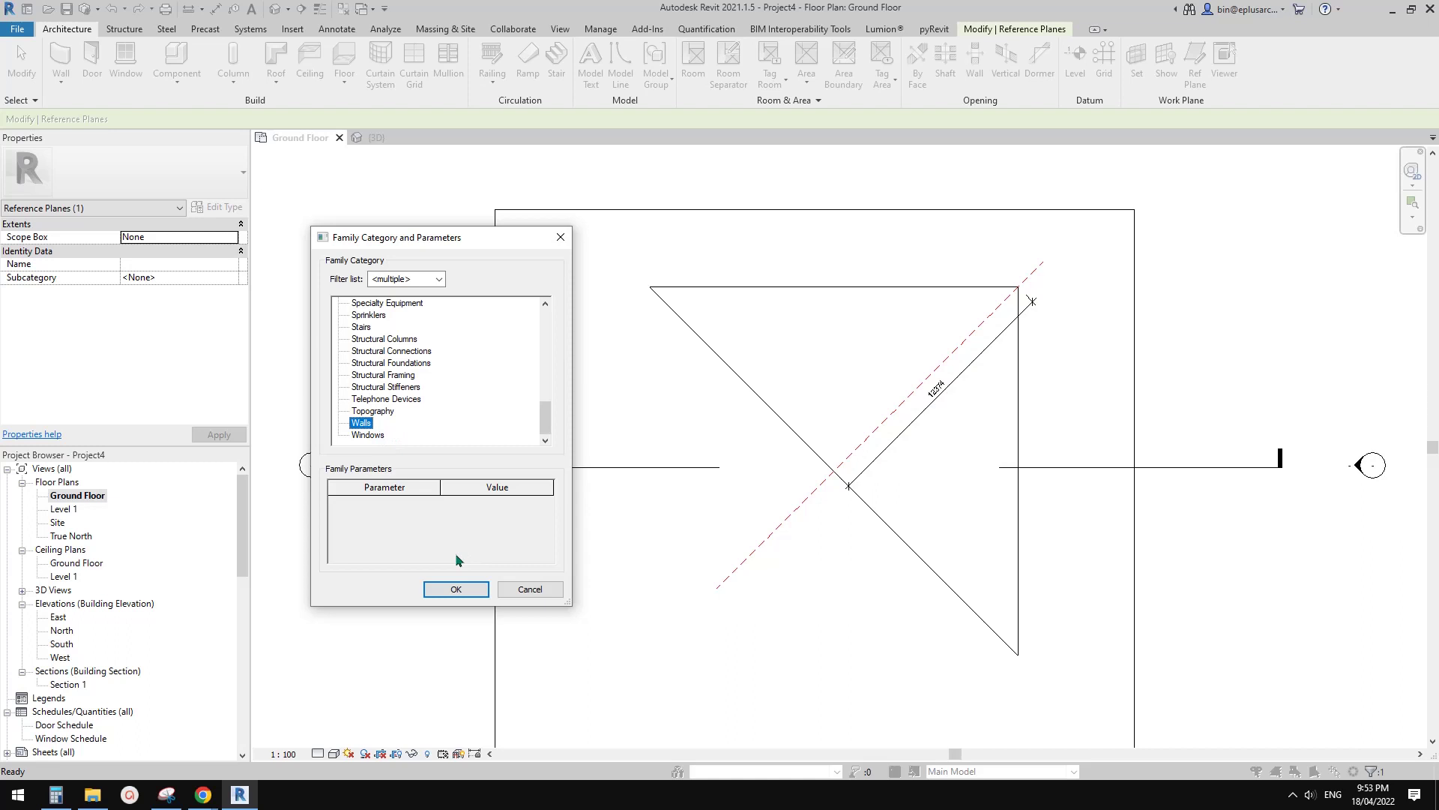
click(470, 591)
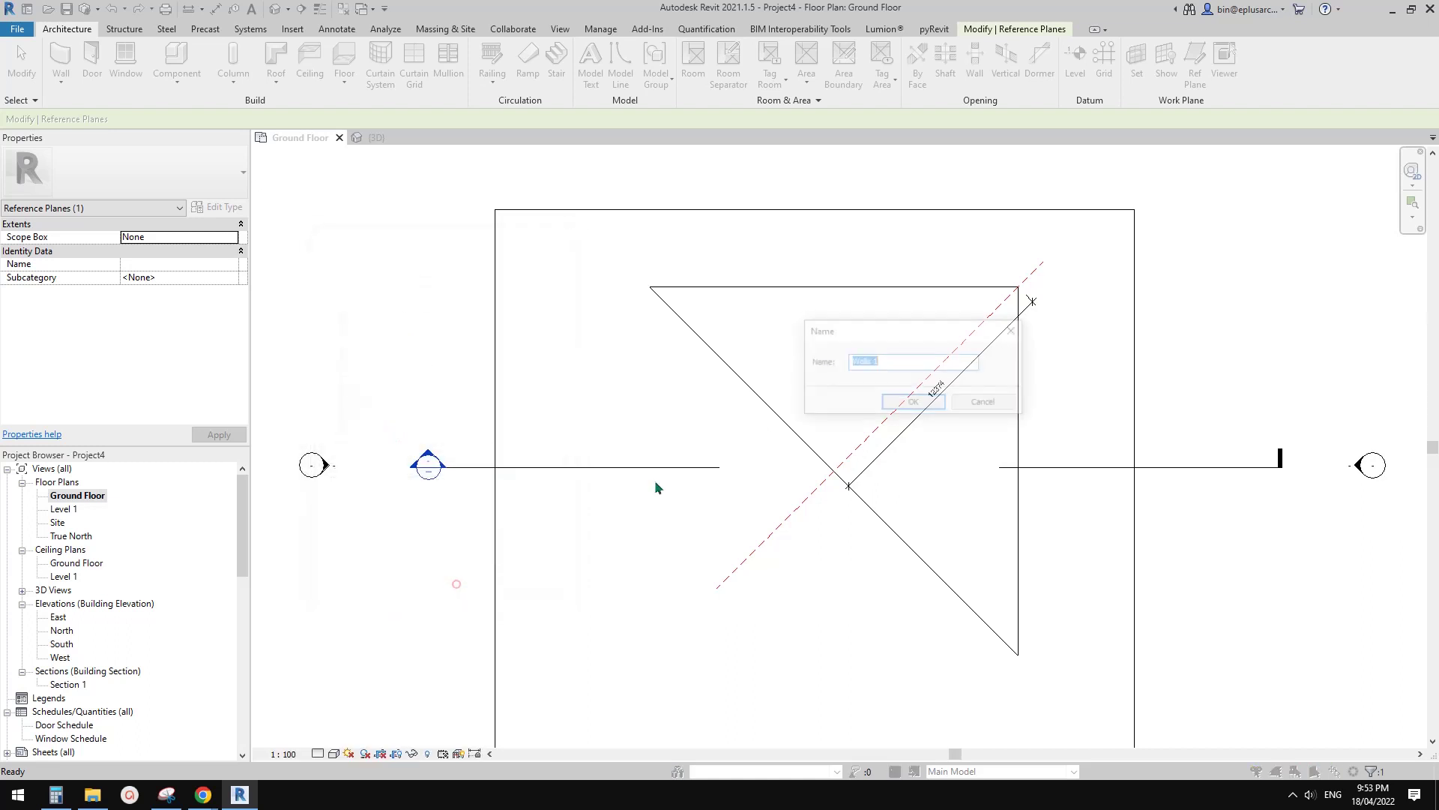
click(919, 403)
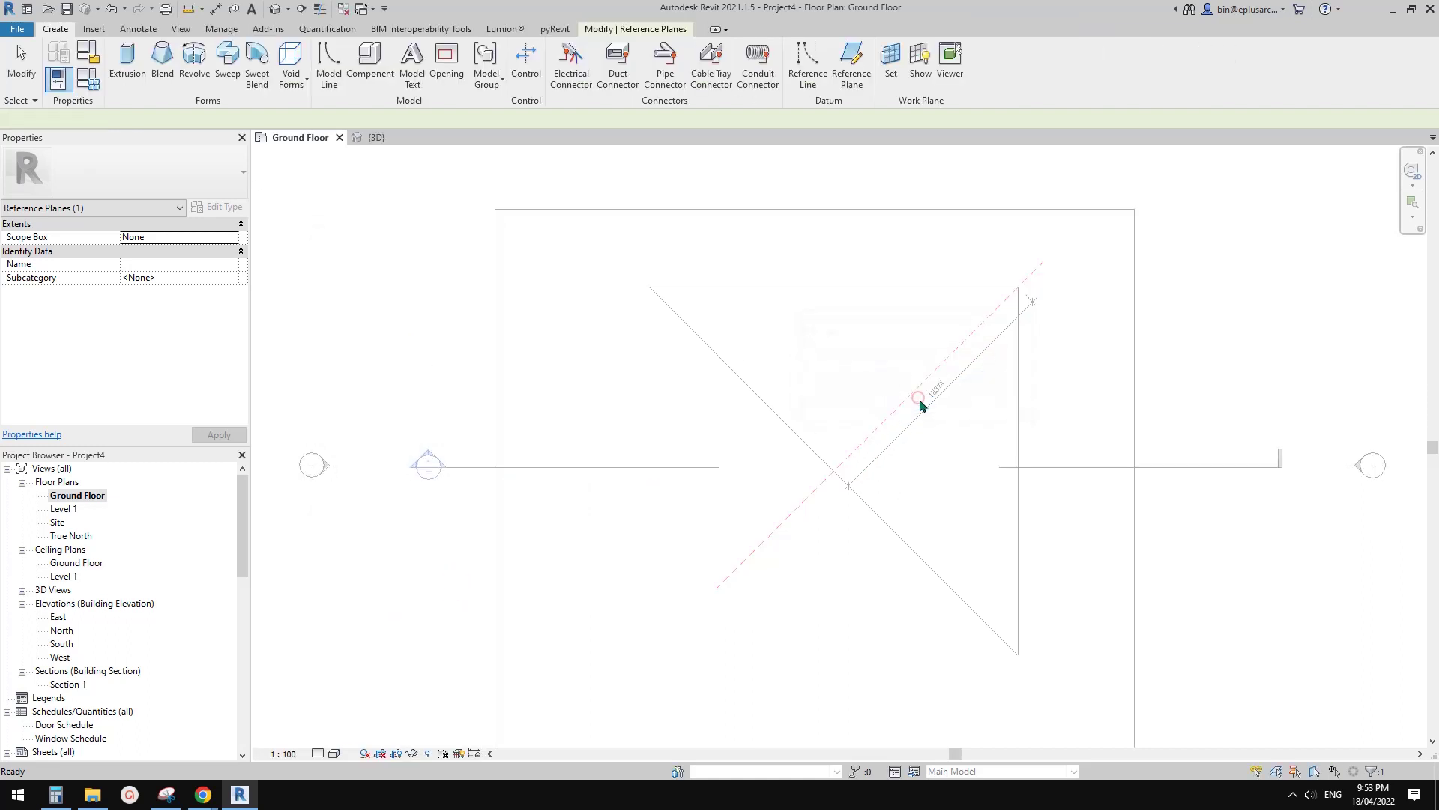
click(890, 68)
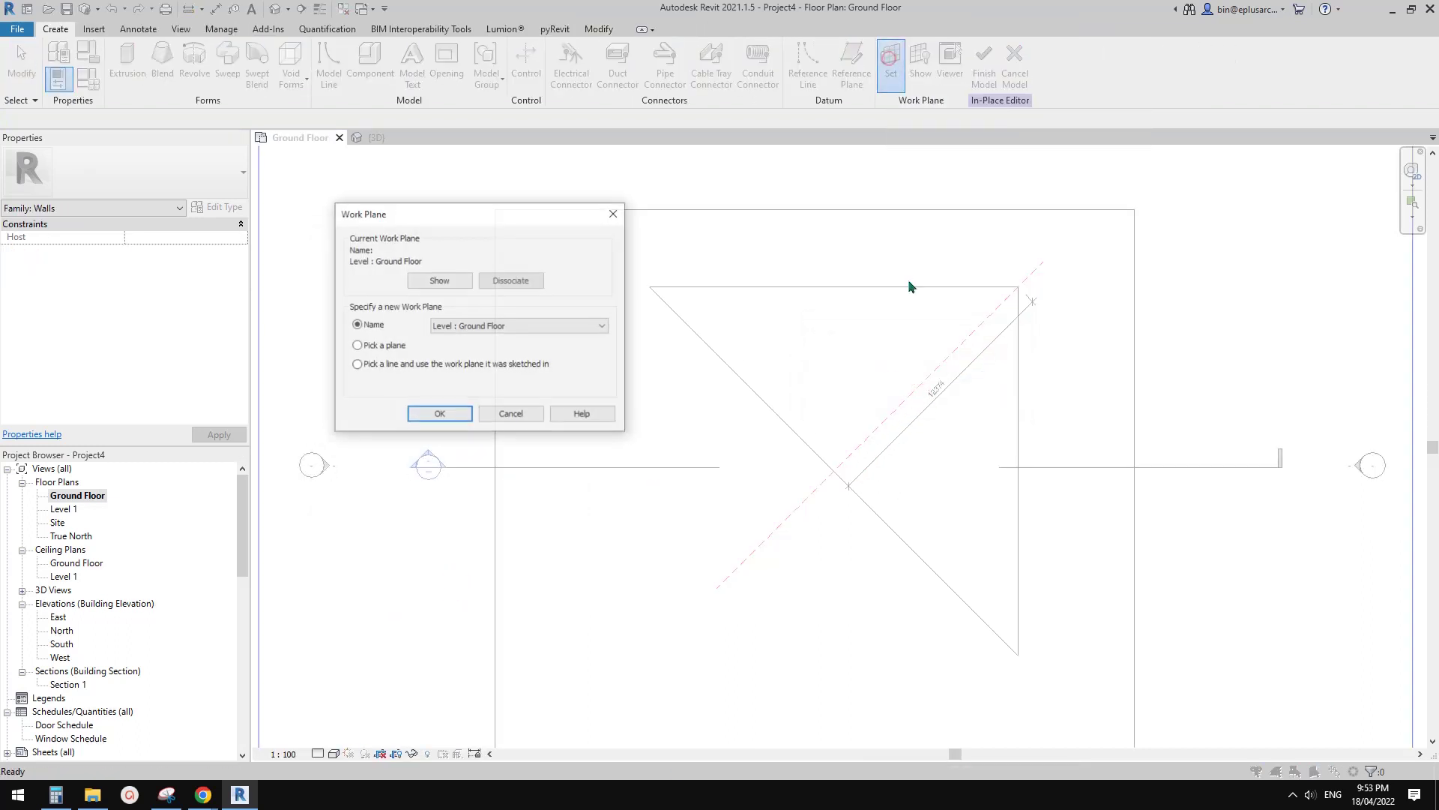
click(432, 413)
click(1015, 68)
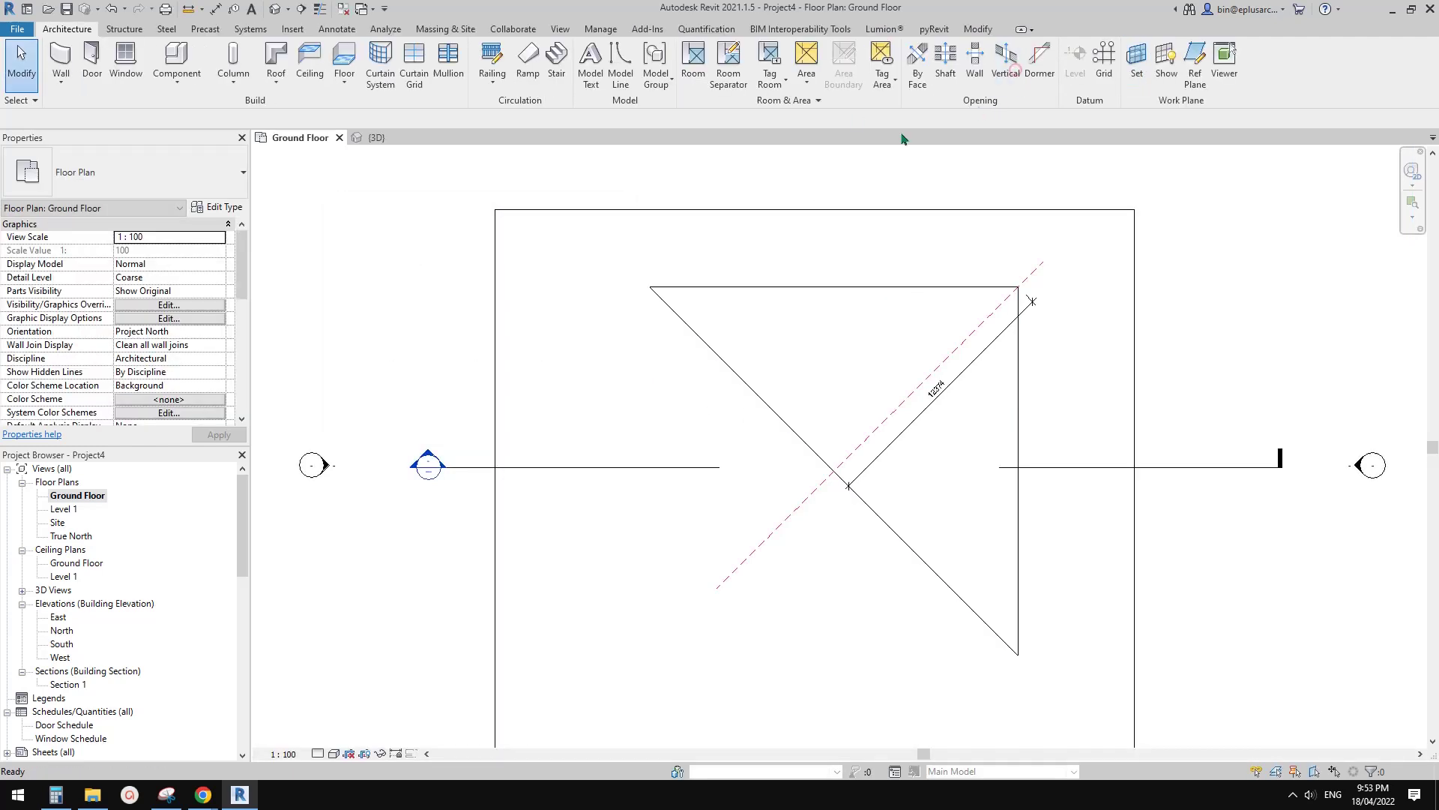
- Create an in-place model in the Walls category with the default name
click(178, 81)
click(204, 139)
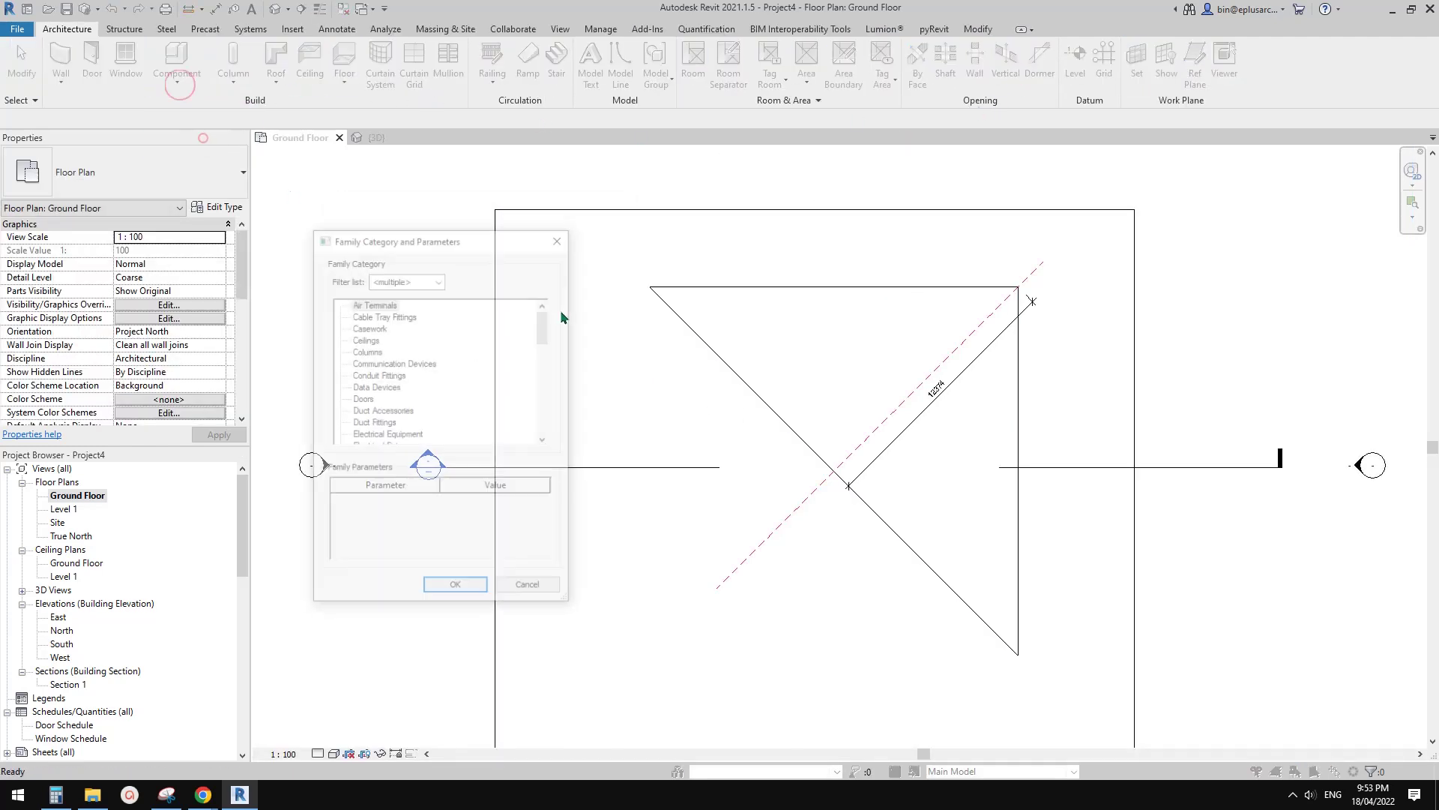
key(w)
click(456, 588)
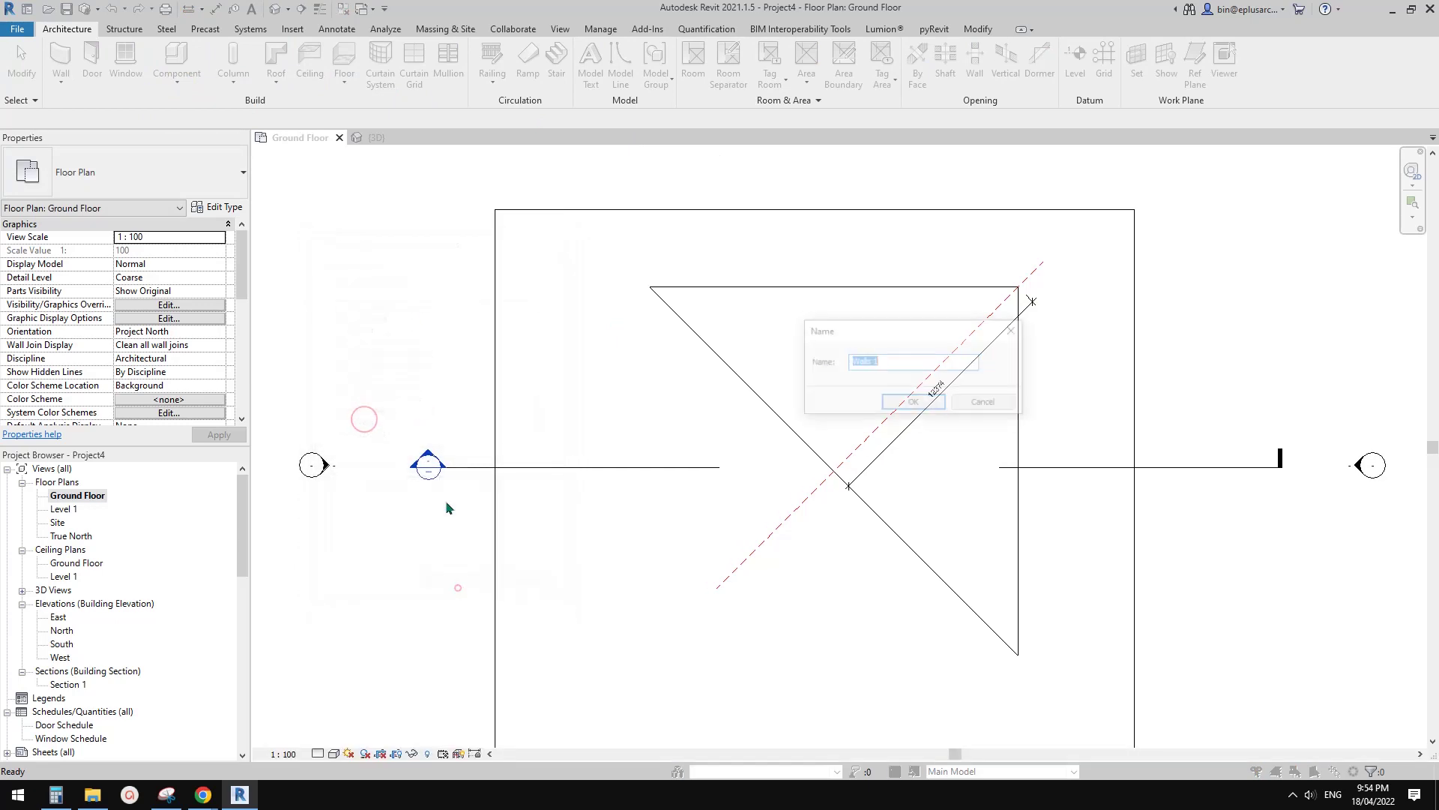
click(921, 405)
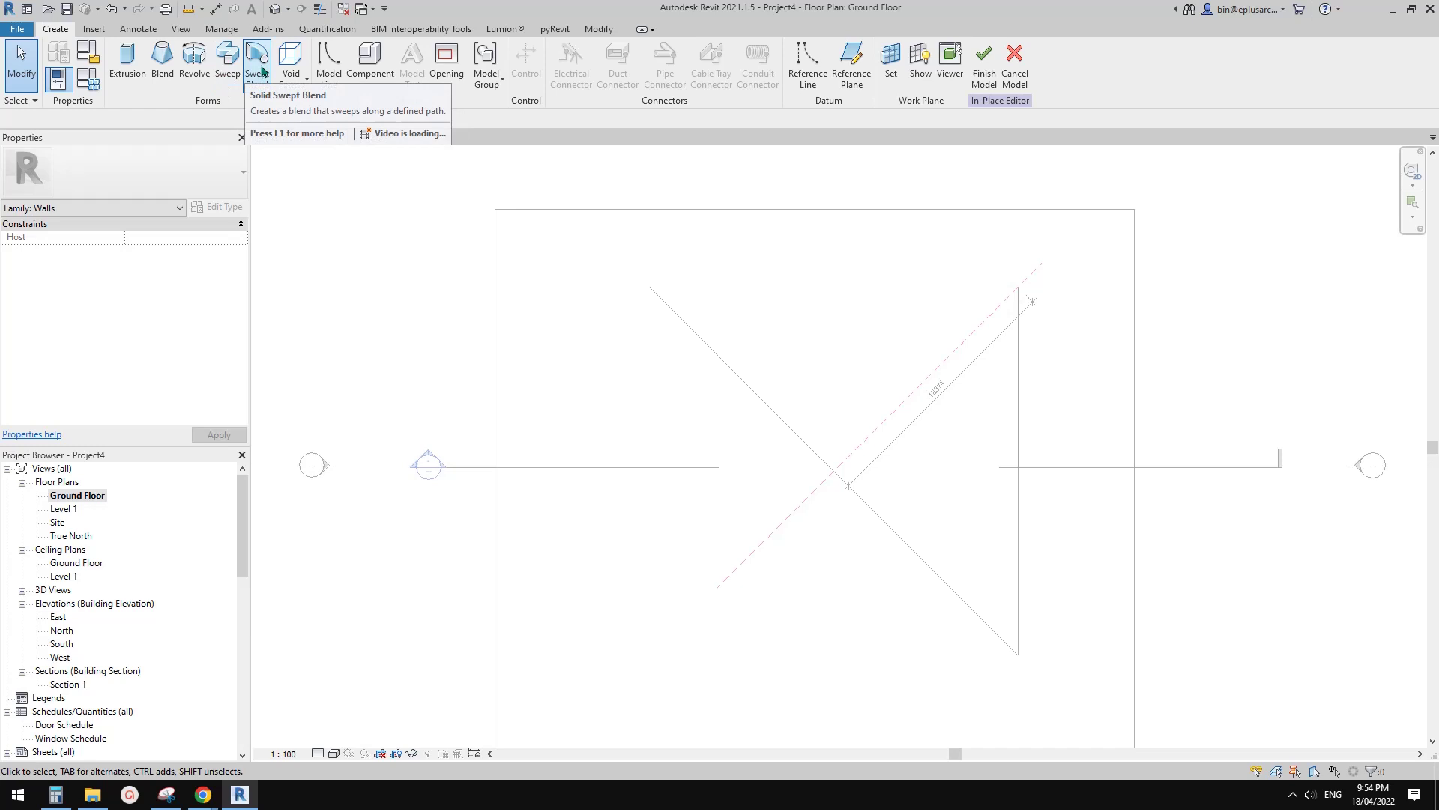
- Start a solid Swept Blend, pick the diagonal reference plane as its work plane and open the 3D view for sketching
click(257, 66)
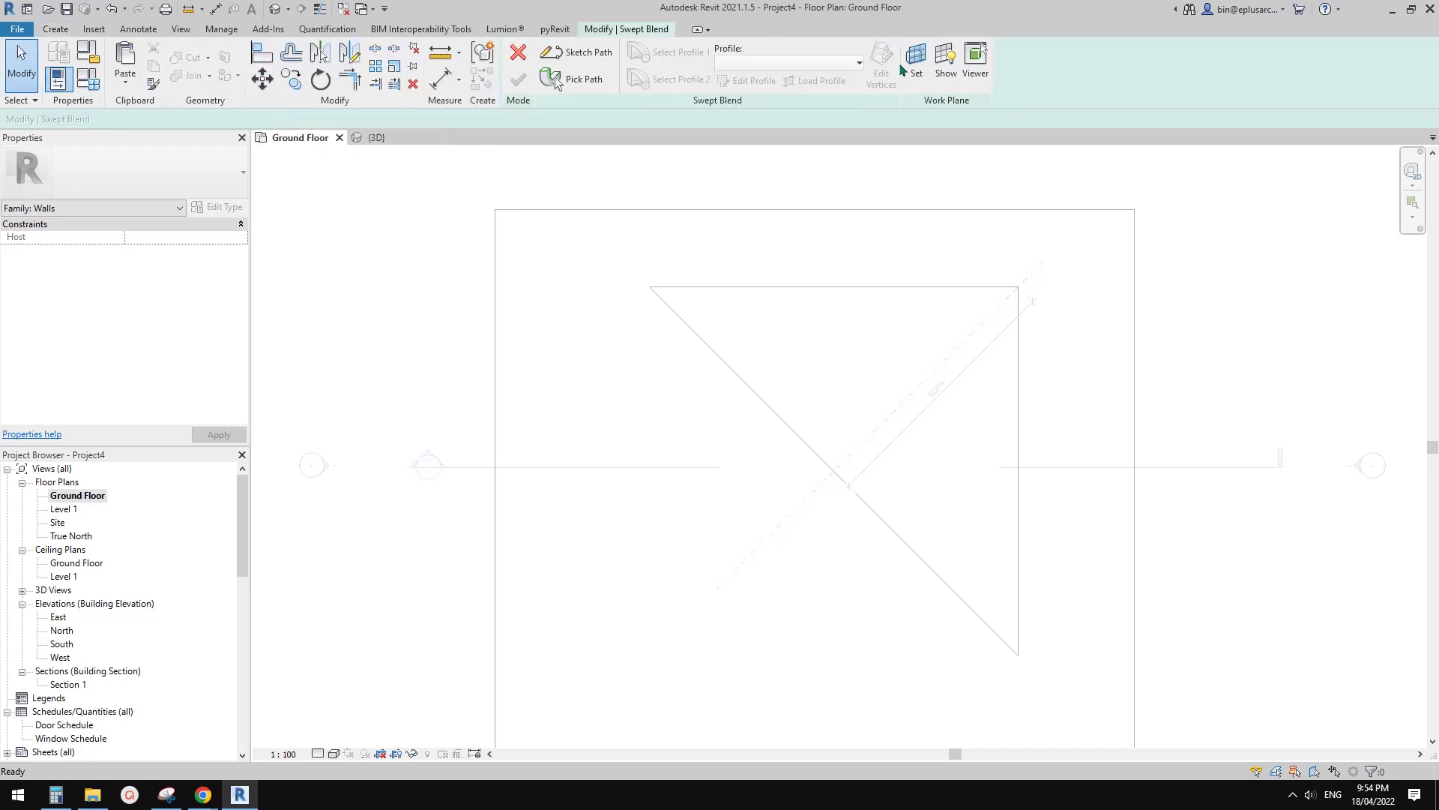
click(907, 67)
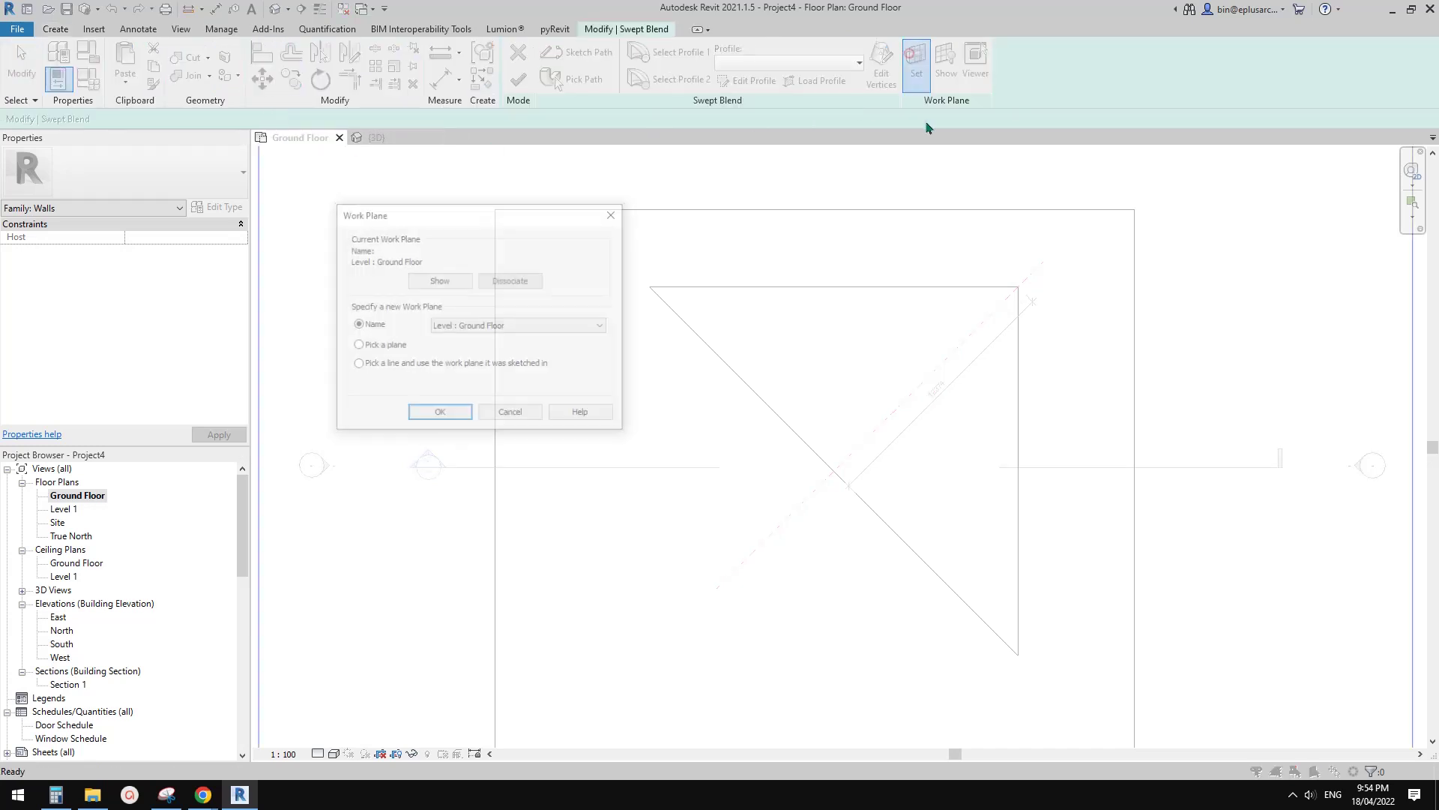
click(435, 415)
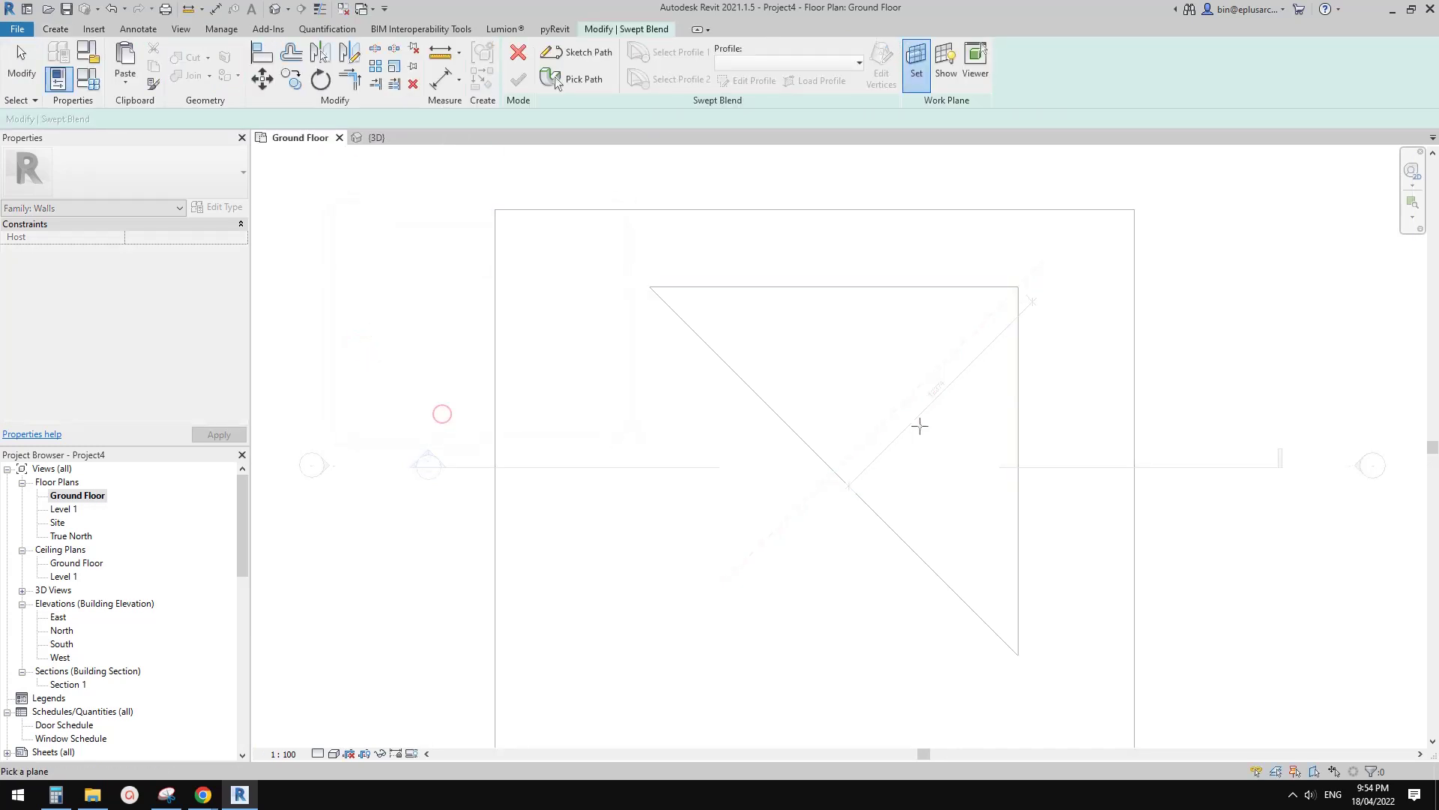
click(996, 314)
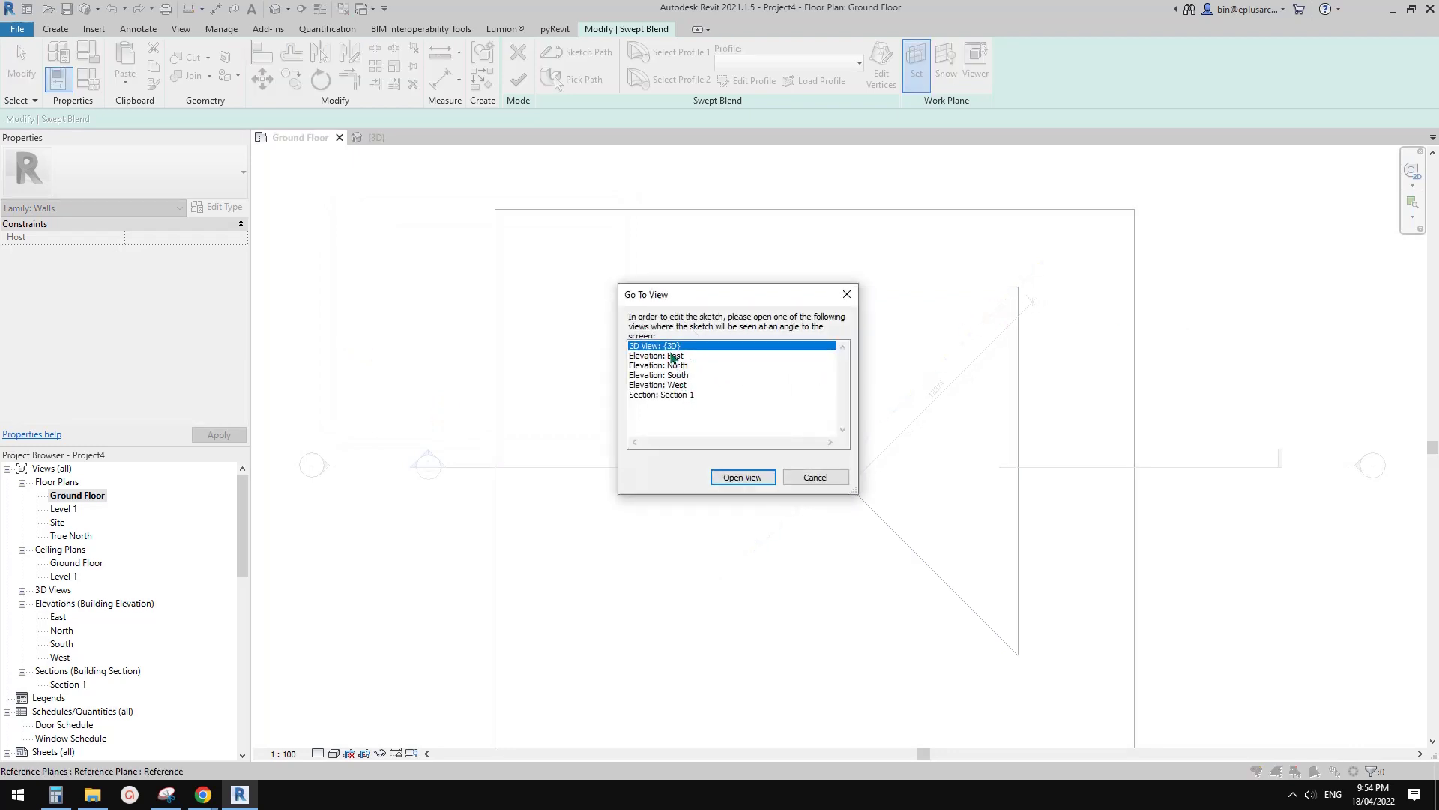
click(739, 478)
- Draw a semicircular model-line arc of 1925 mm radius from the raised triangle's diagonal midpoint to the cut-out's diagonal midpoint
shift+middle_drag(959, 447, 904, 452)
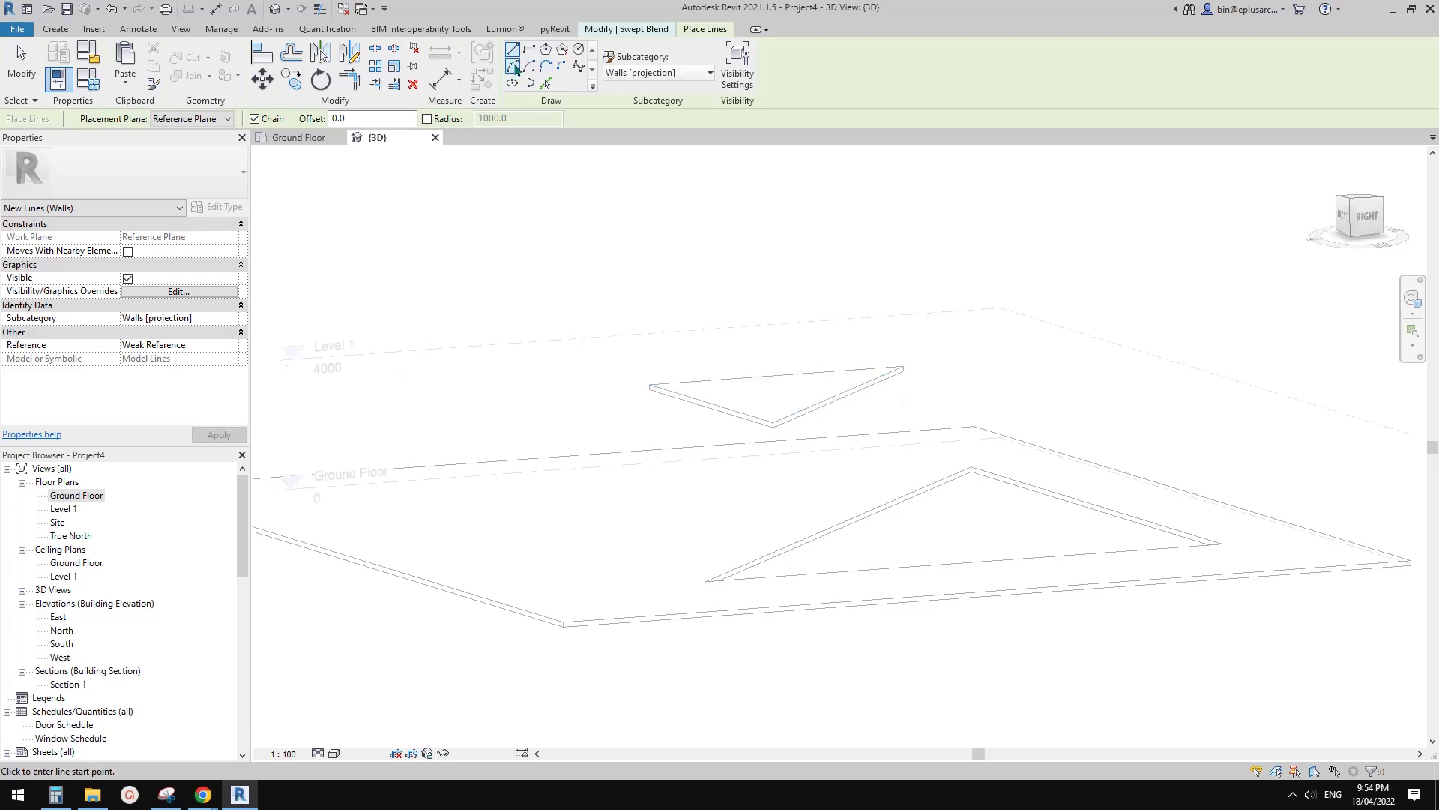
click(513, 67)
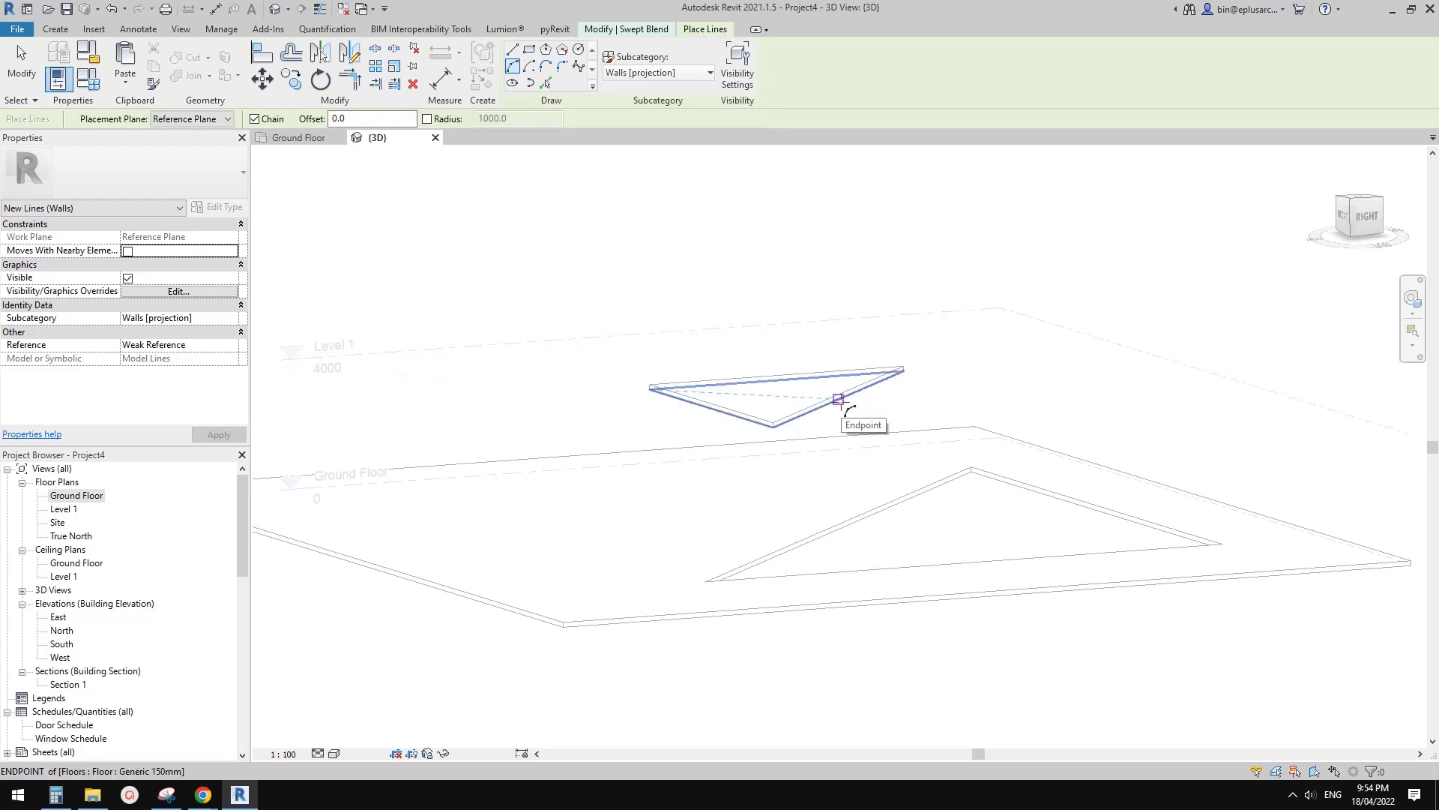
scroll(839, 401, up, 1)
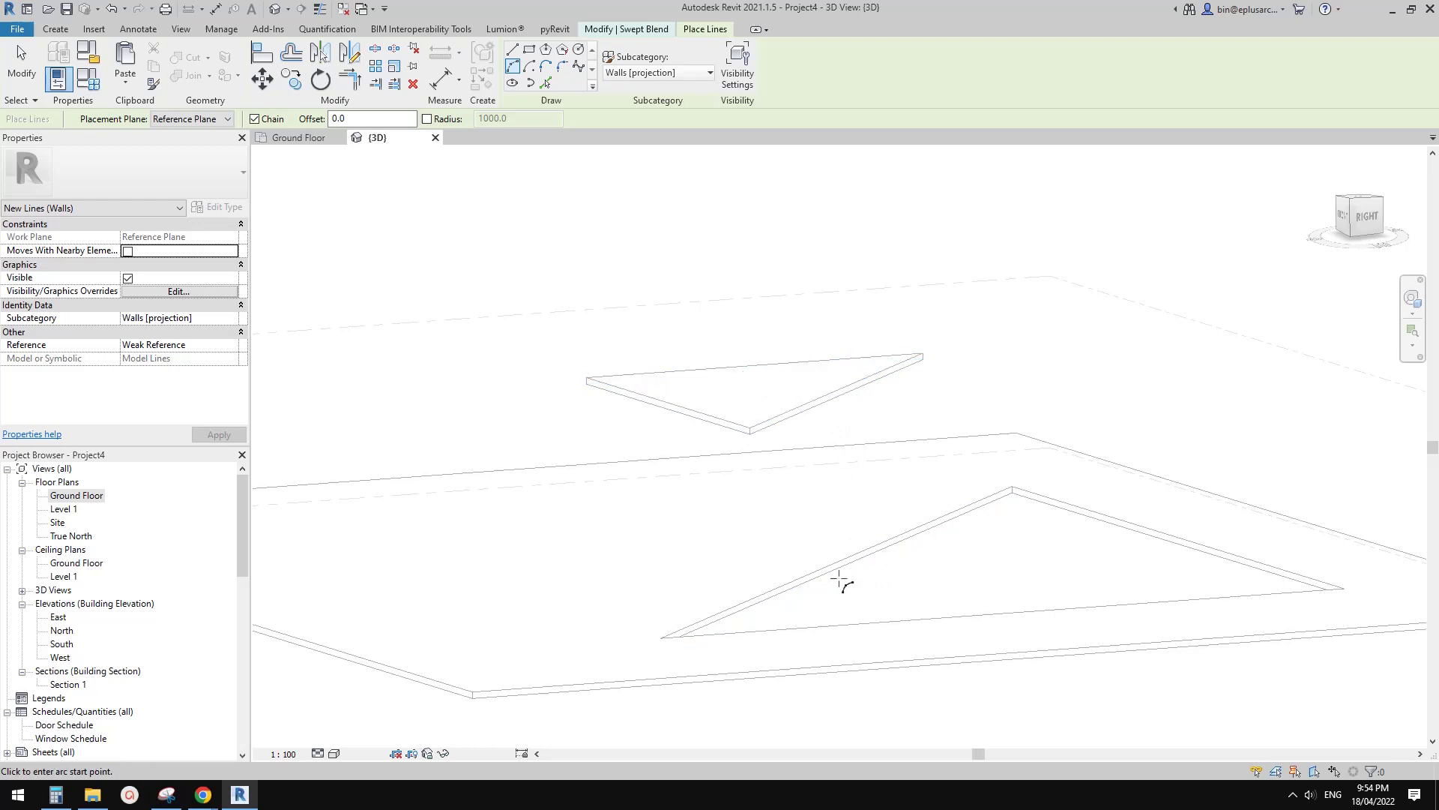
click(837, 398)
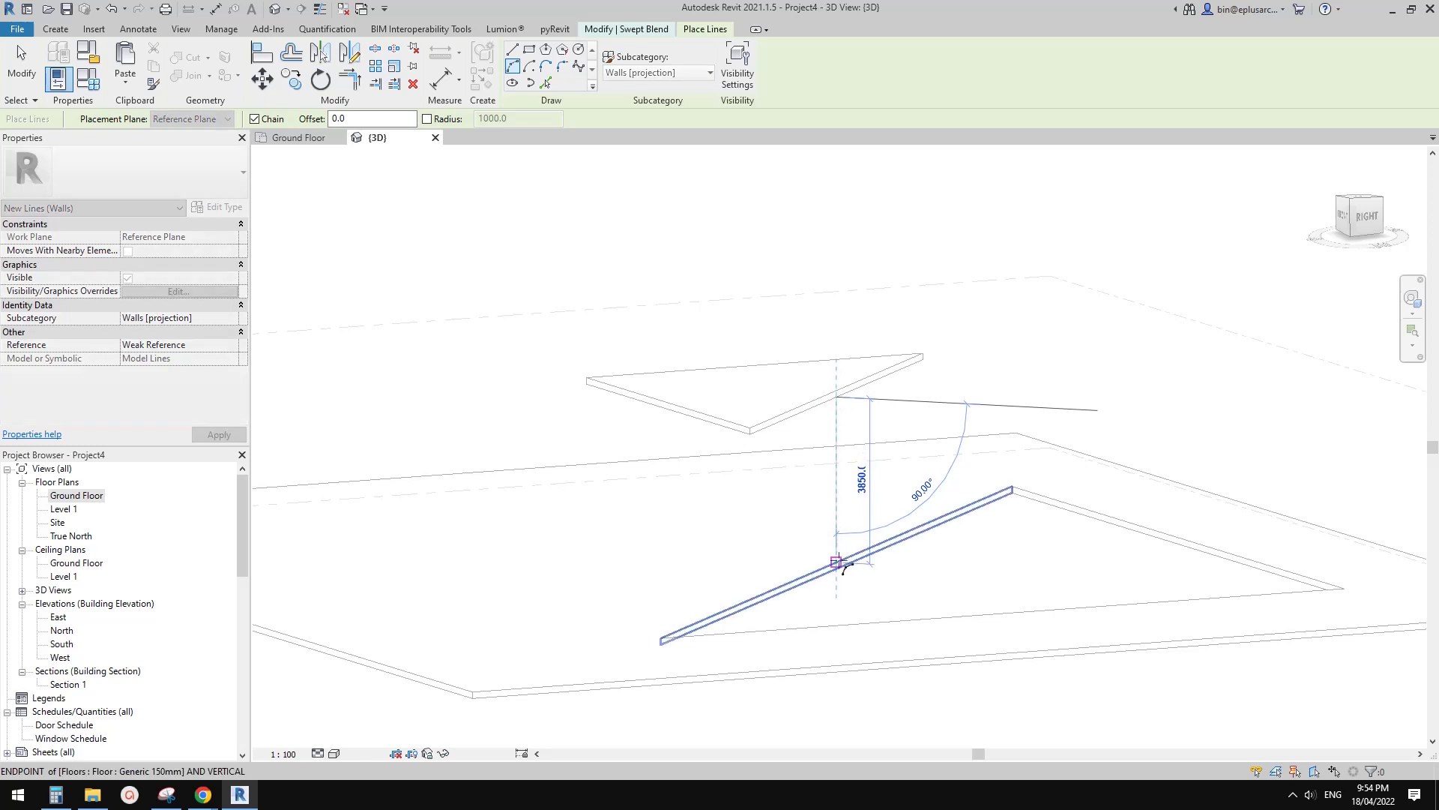
click(837, 563)
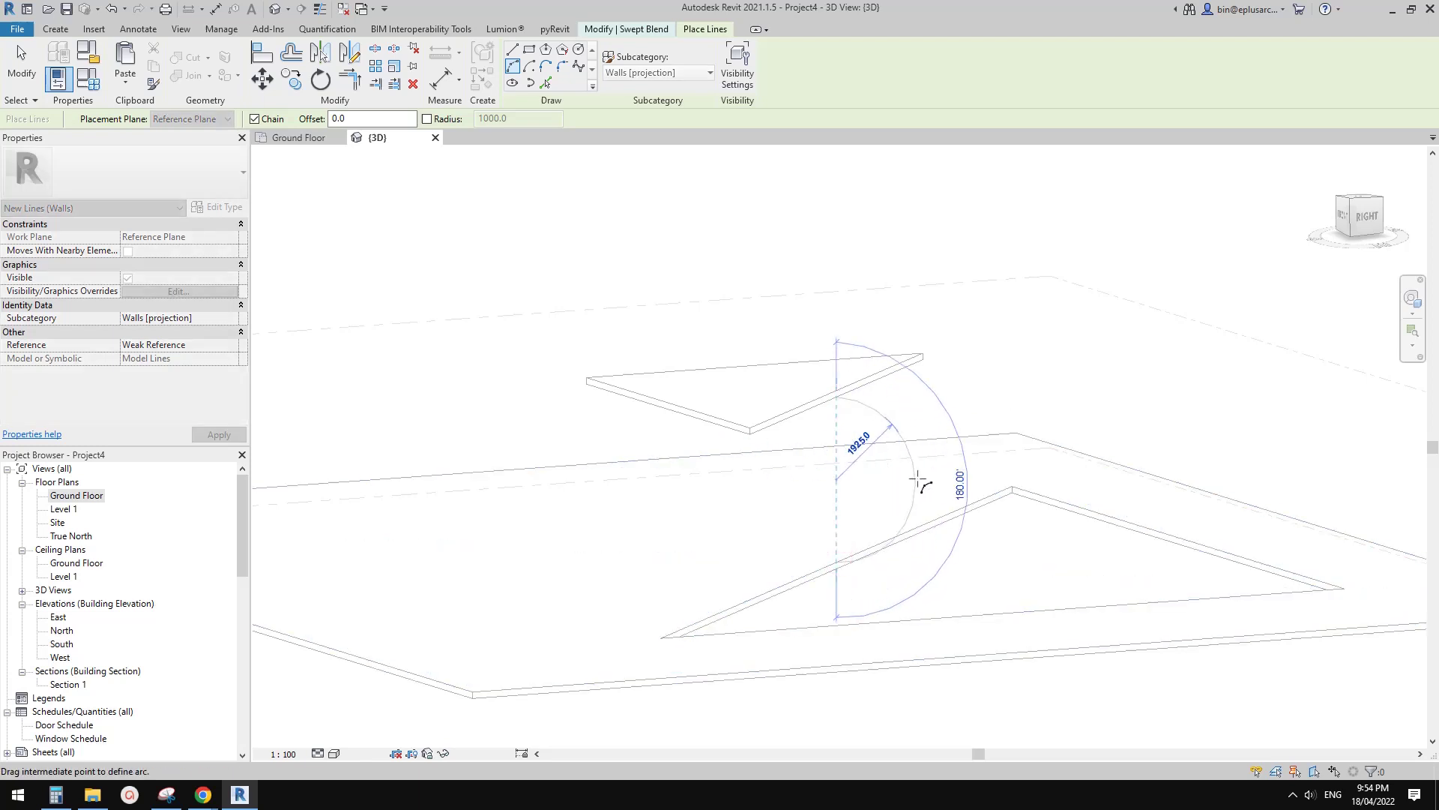
click(916, 477)
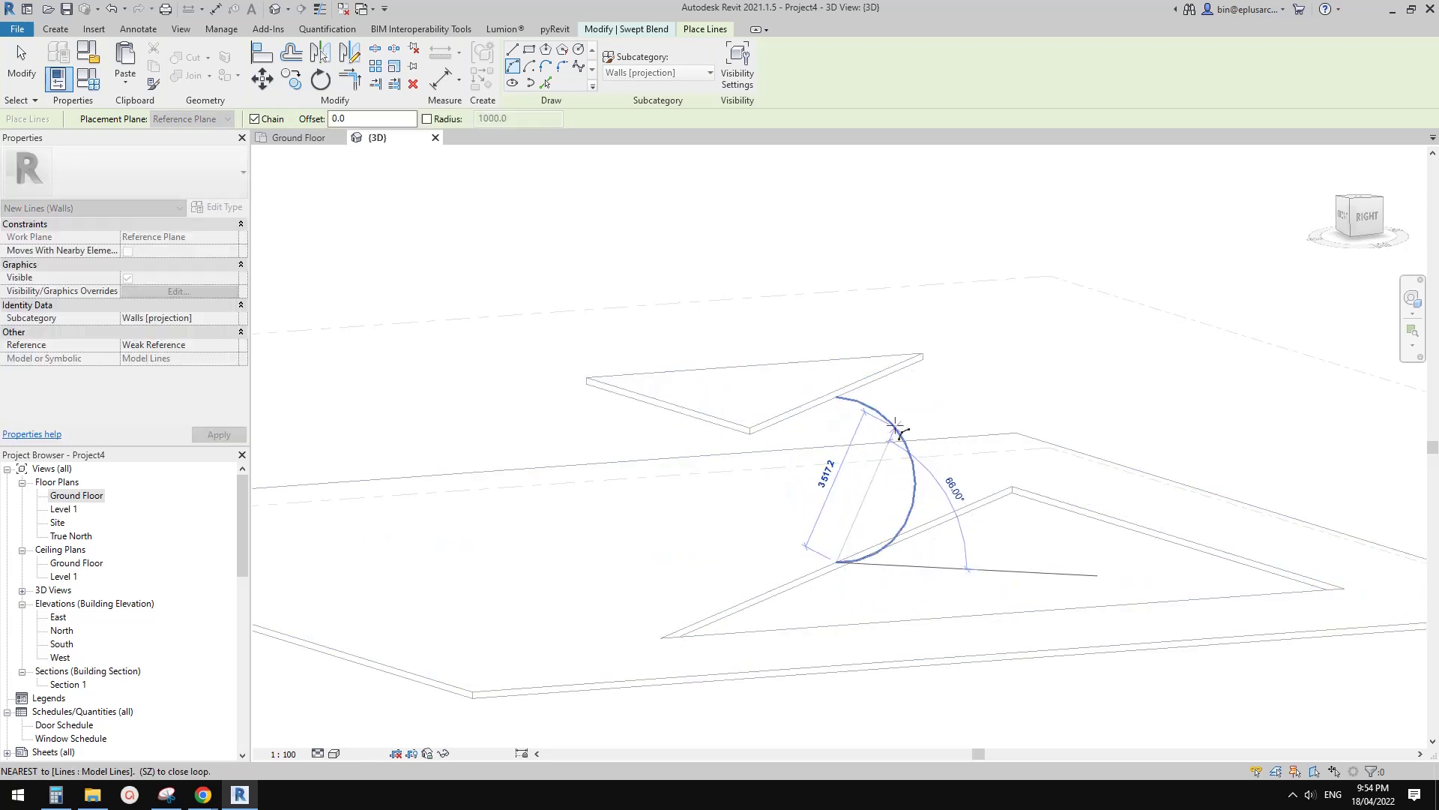
key(Escape)
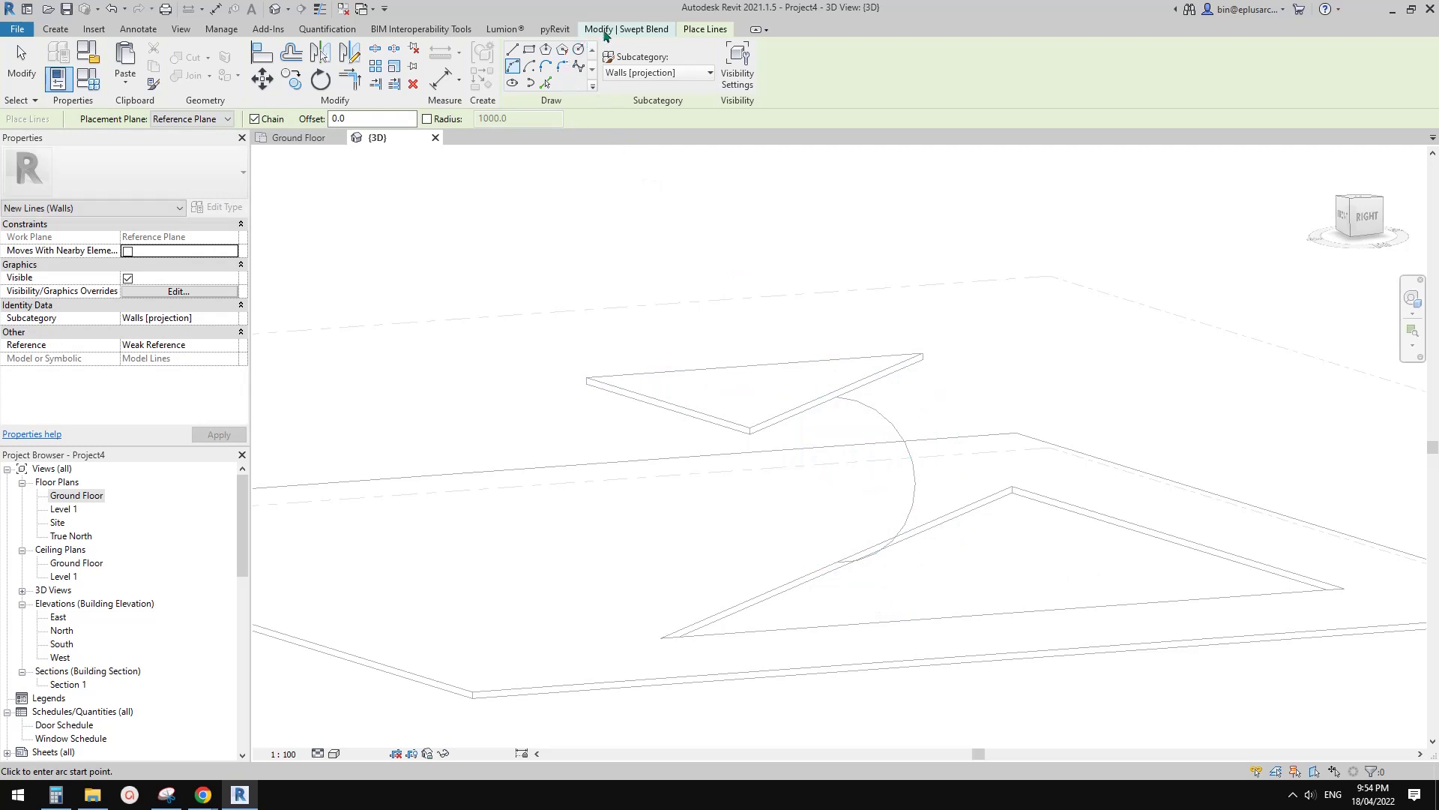
- Try to use the drawn model-line arc as the swept blend's path by opening and finishing the path sketch
click(604, 30)
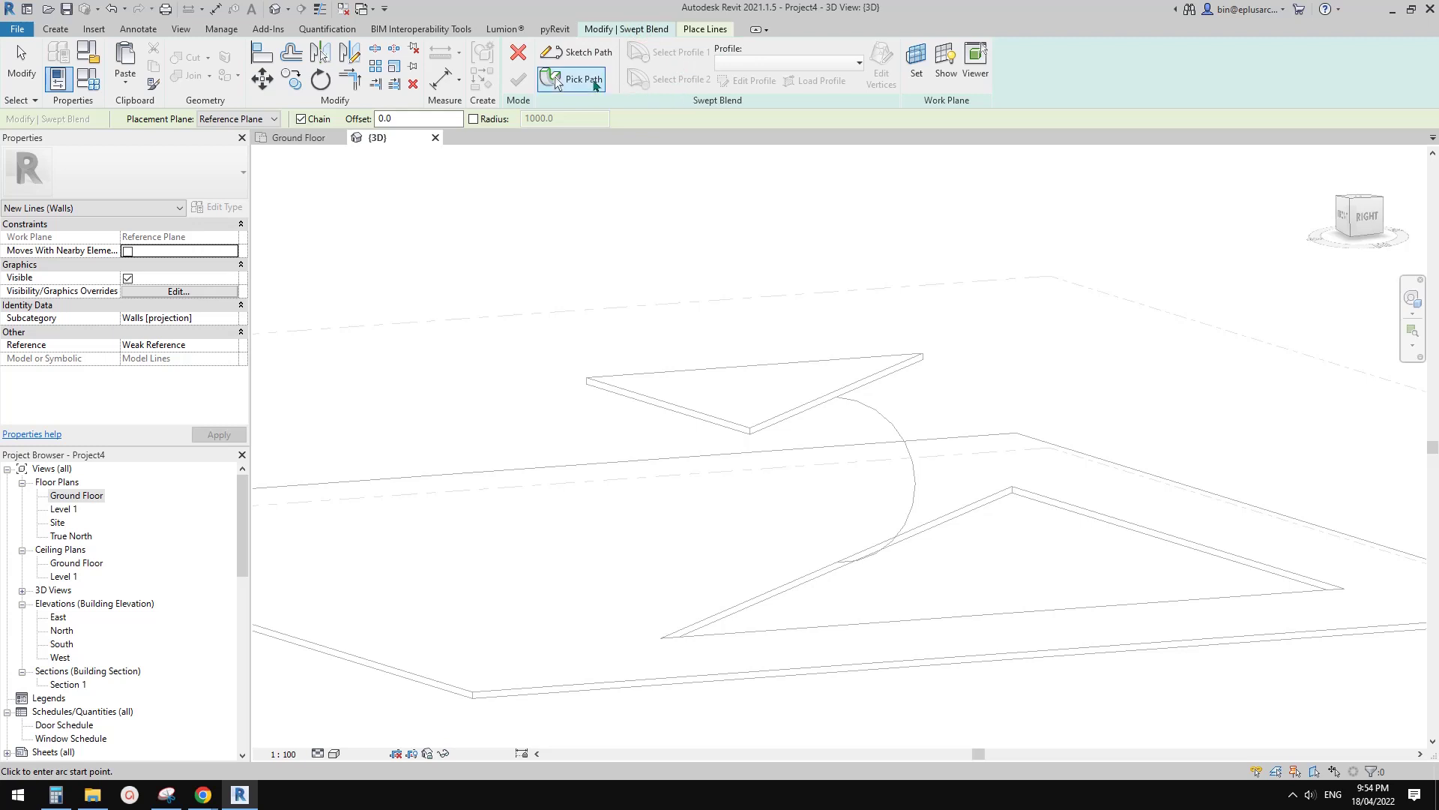
key(Escape)
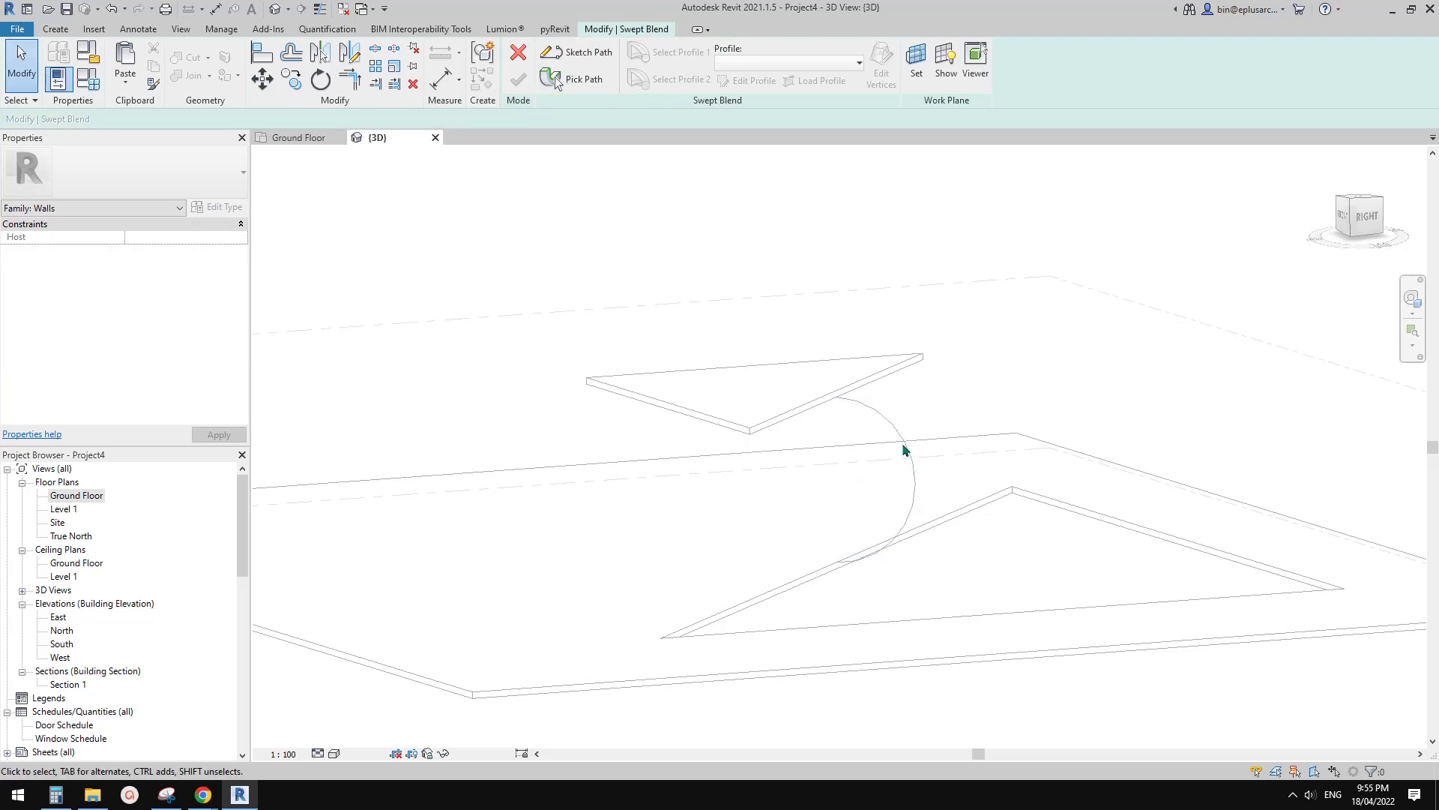
shift+middle_drag(902, 442, 921, 483)
click(758, 65)
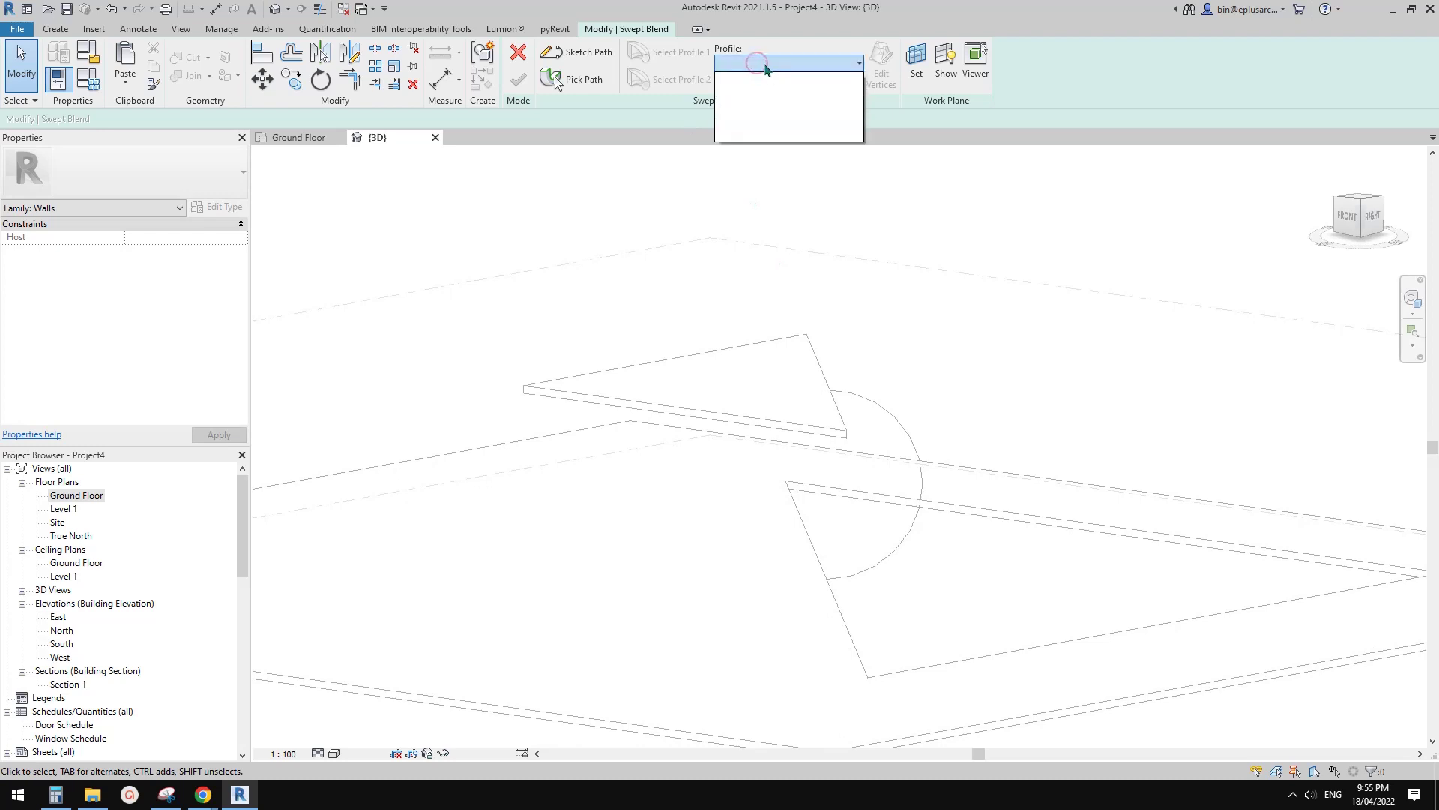
click(761, 65)
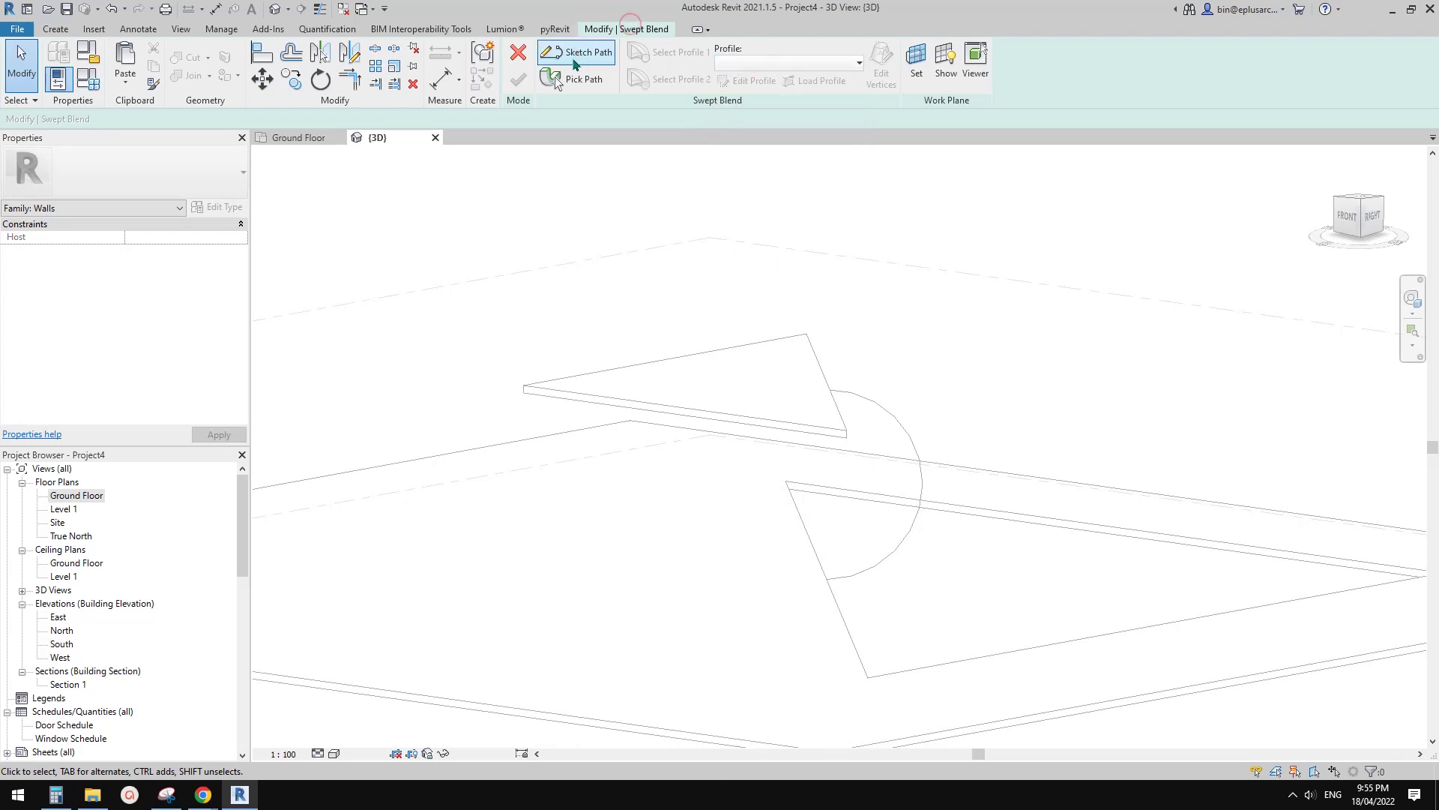
click(583, 59)
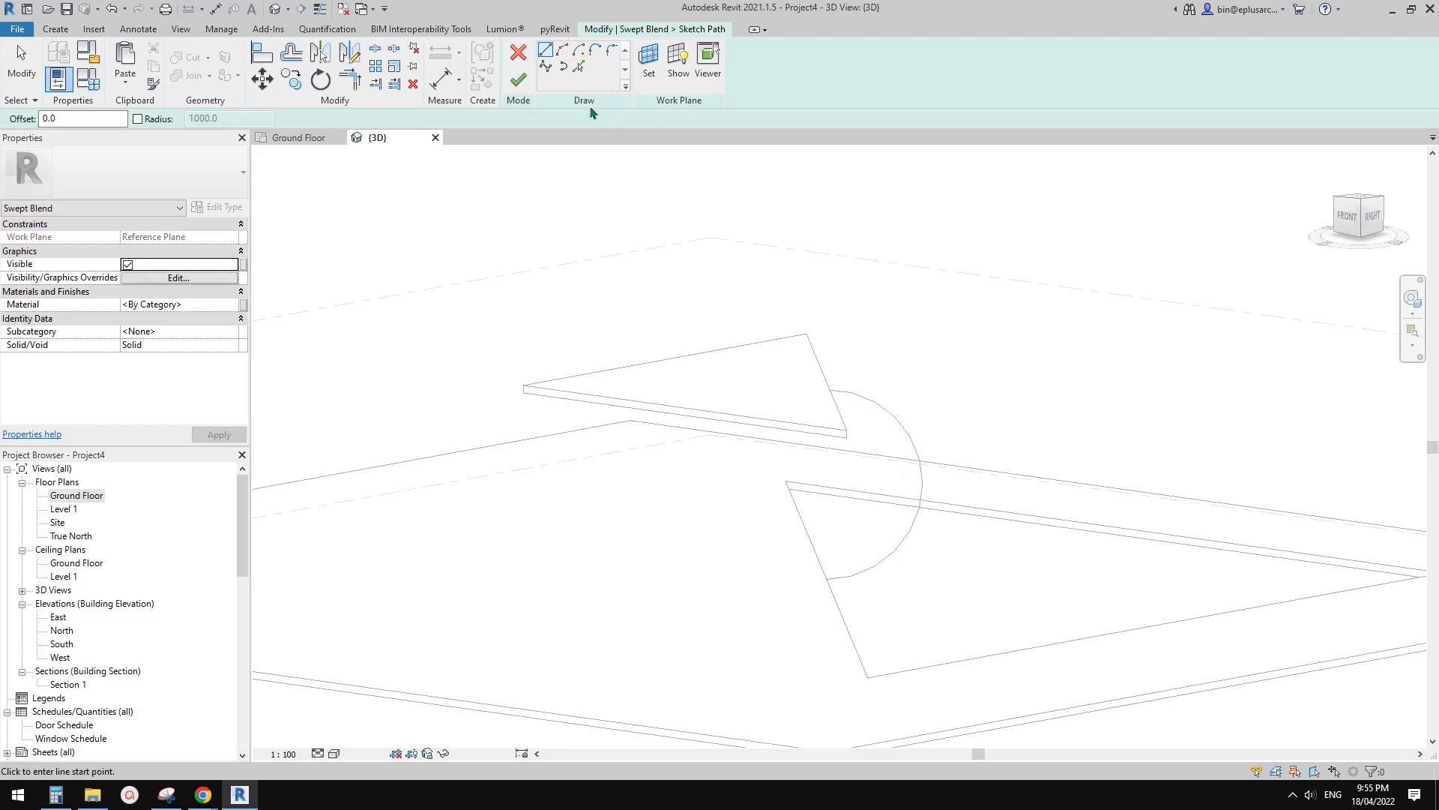
click(518, 80)
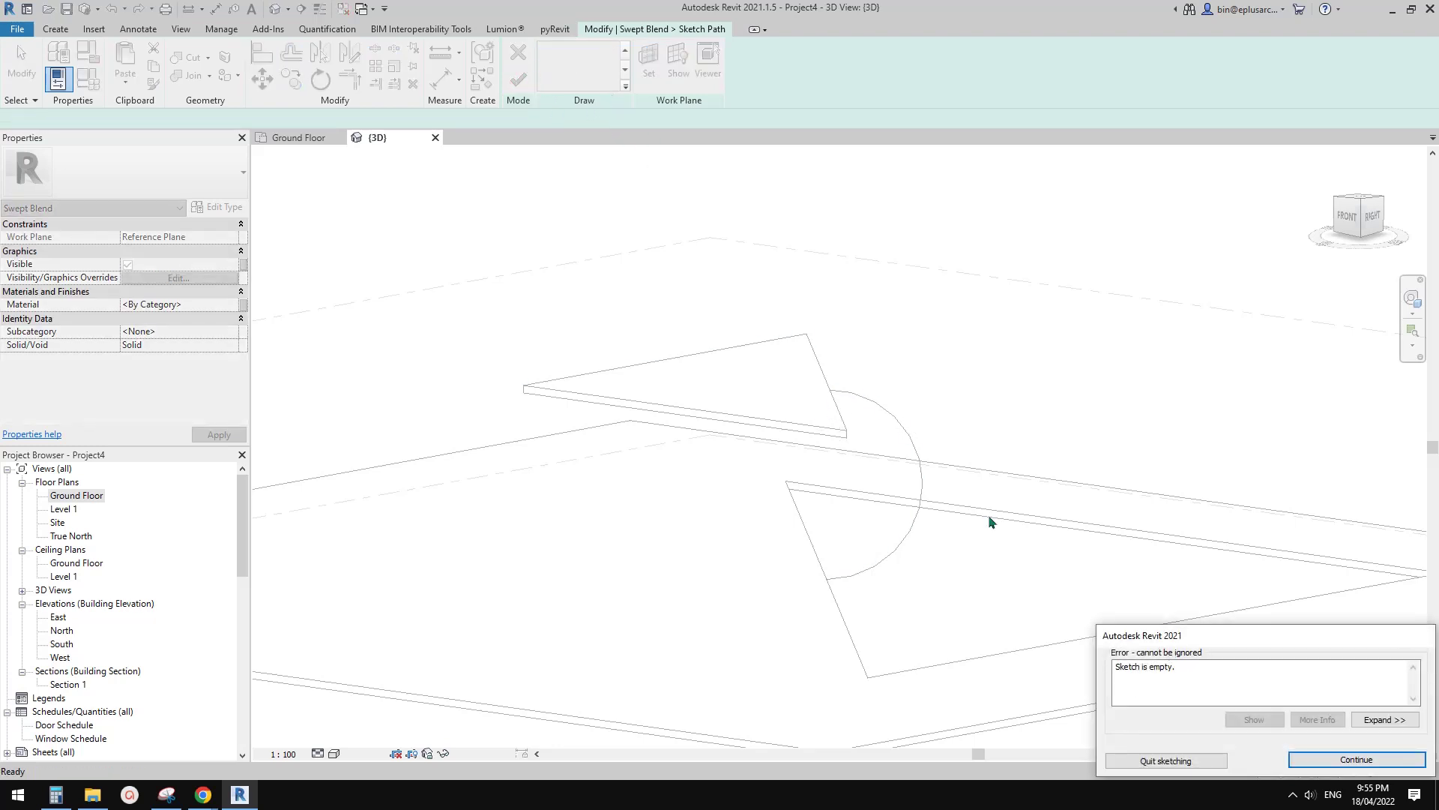
click(1356, 760)
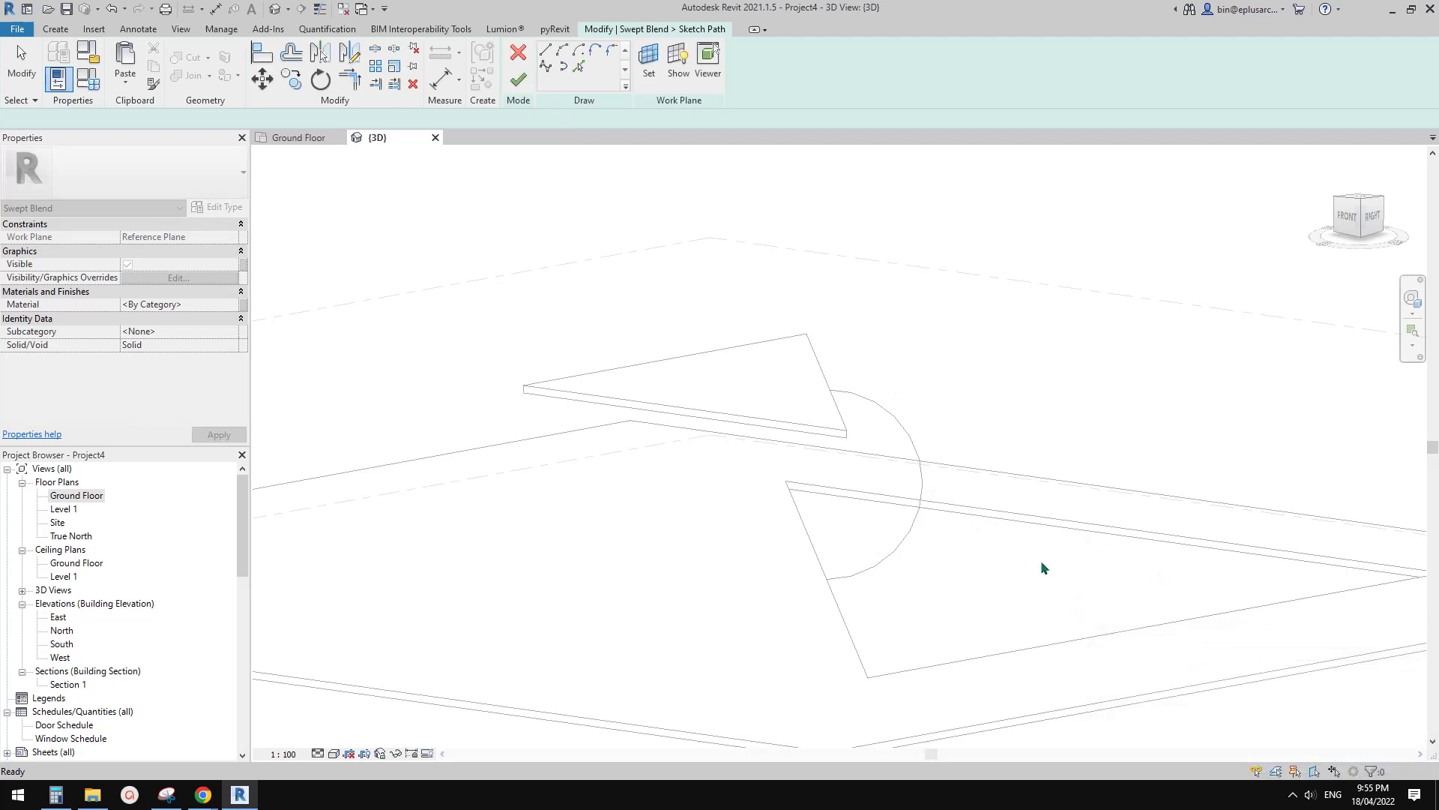
- Quit the empty path sketch and discard the swept blend together with its model-line arc
shift+middle_drag(919, 511, 868, 404)
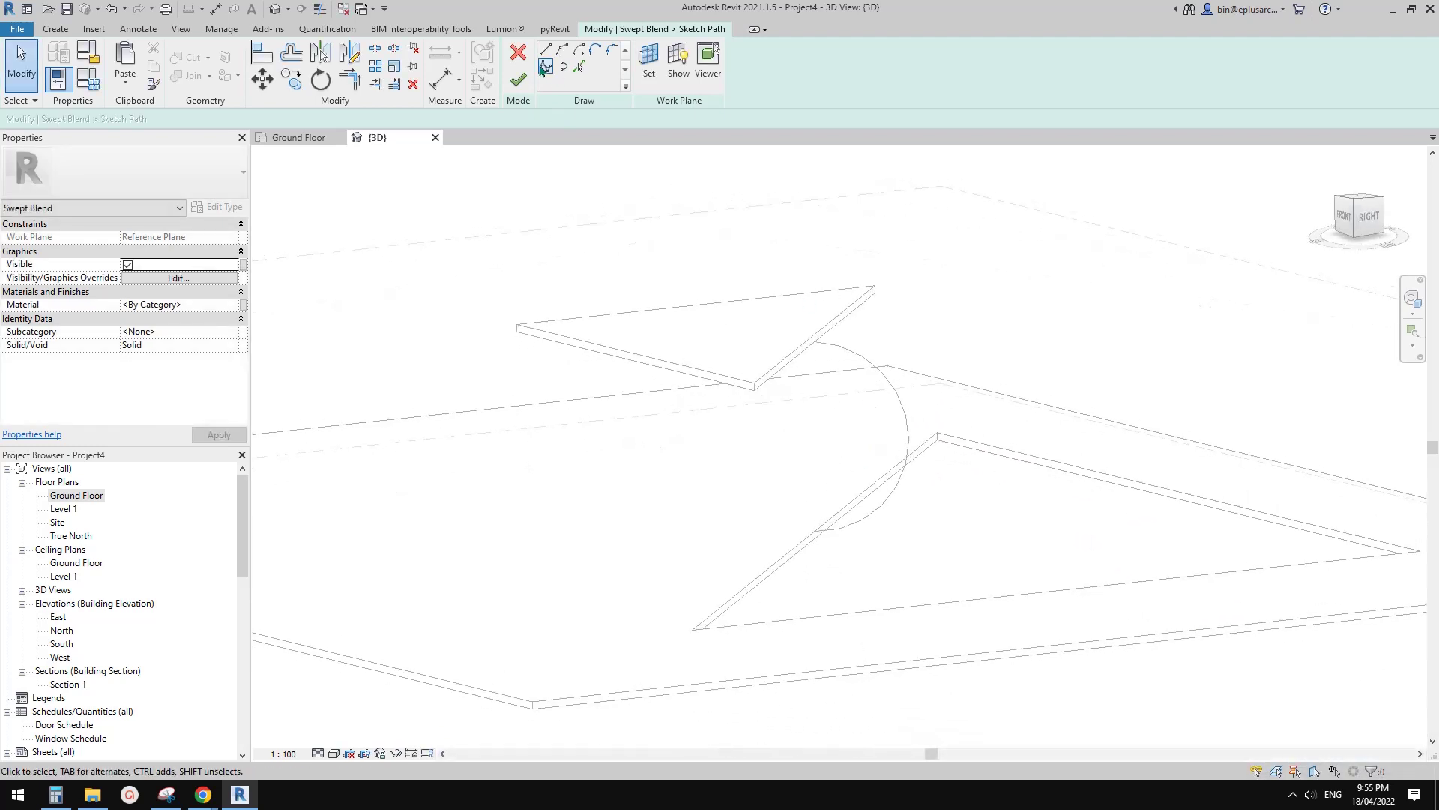
click(518, 51)
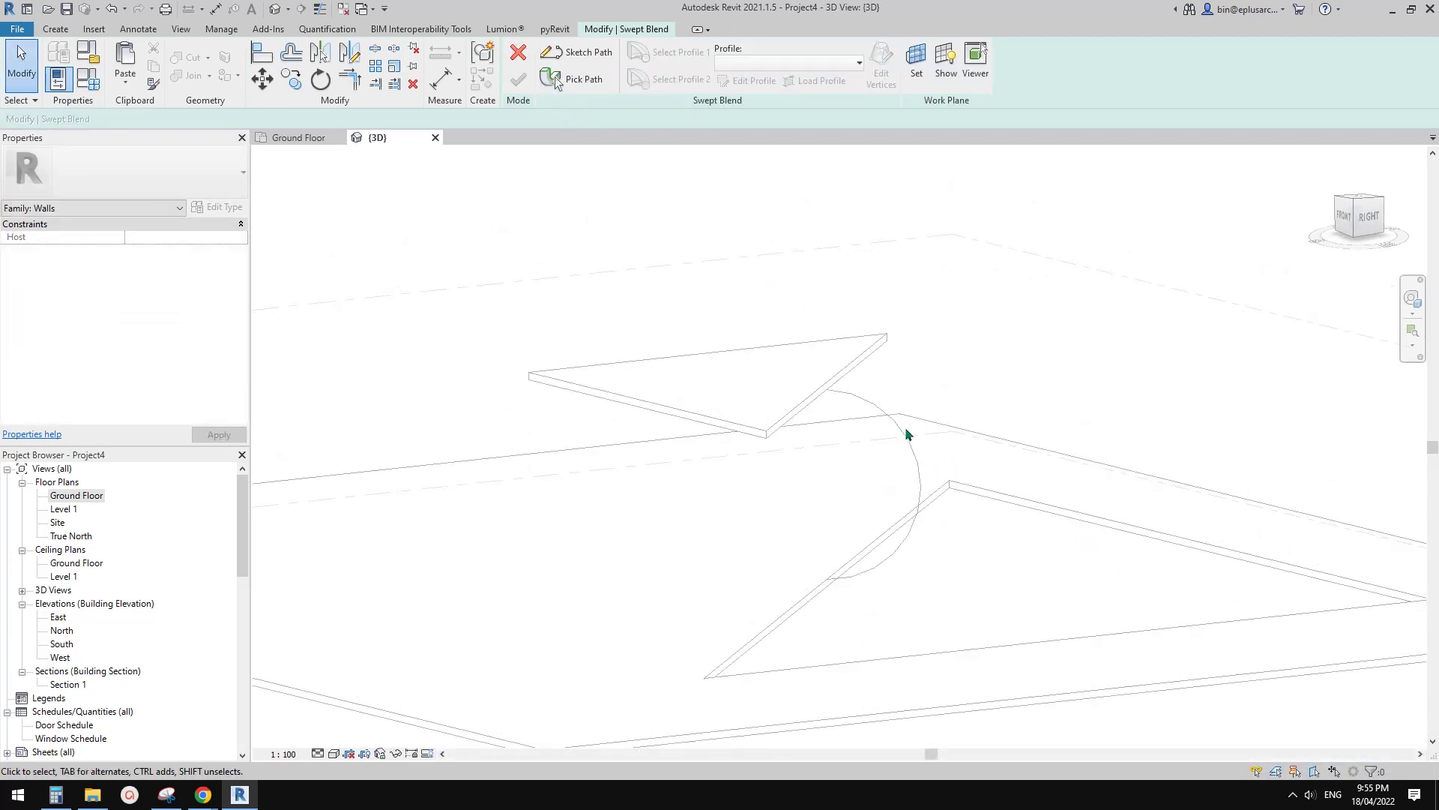
middle_drag(906, 436, 909, 441)
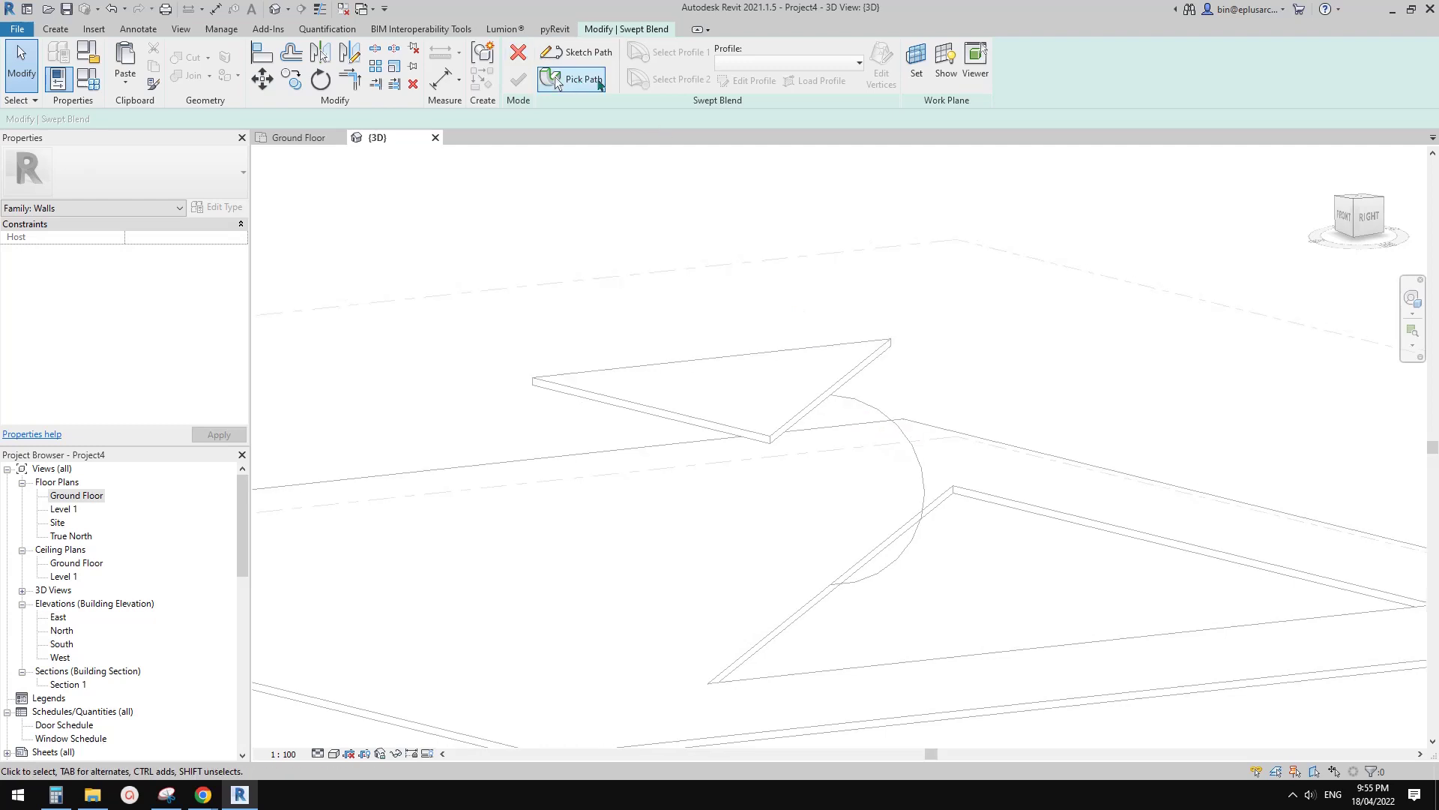
click(518, 52)
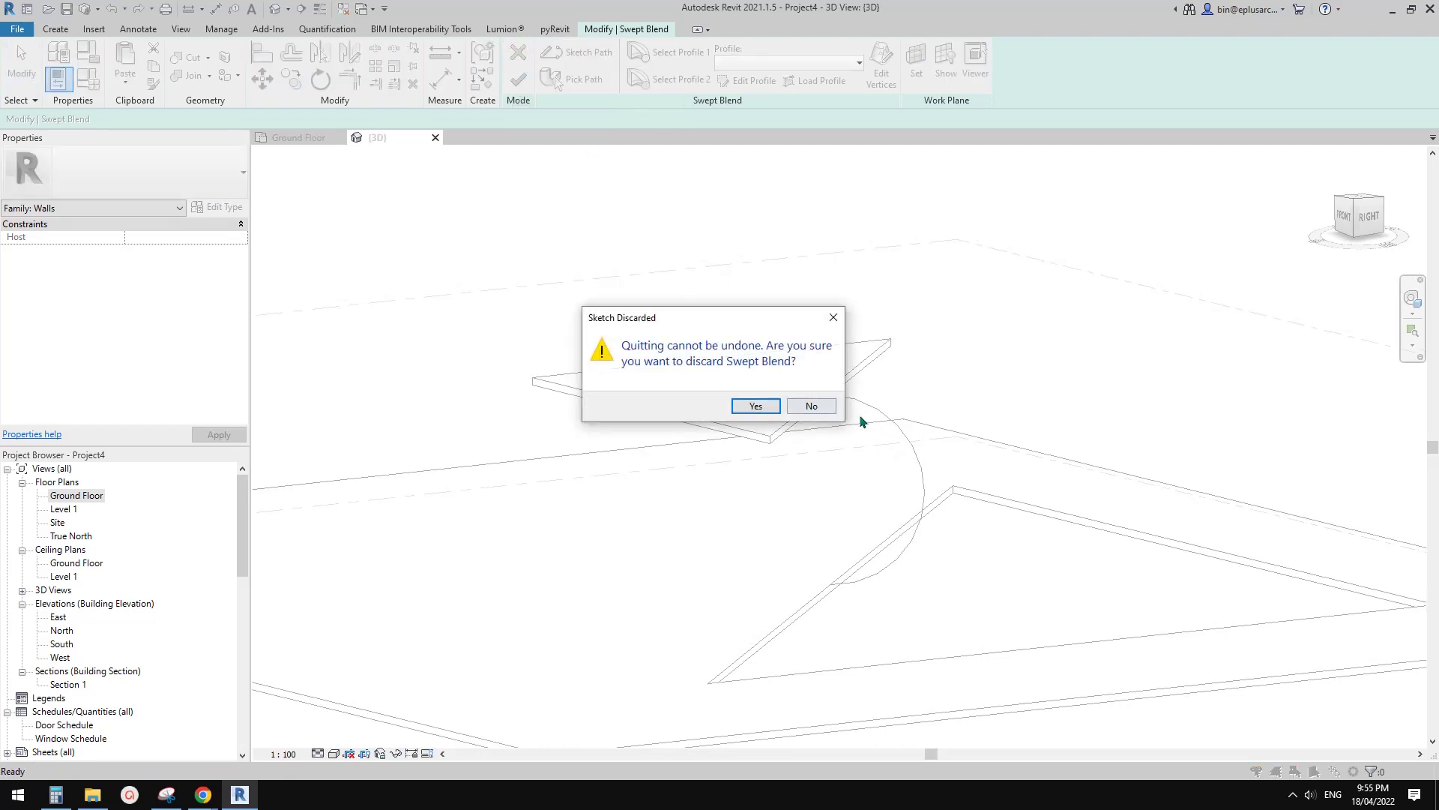
click(756, 406)
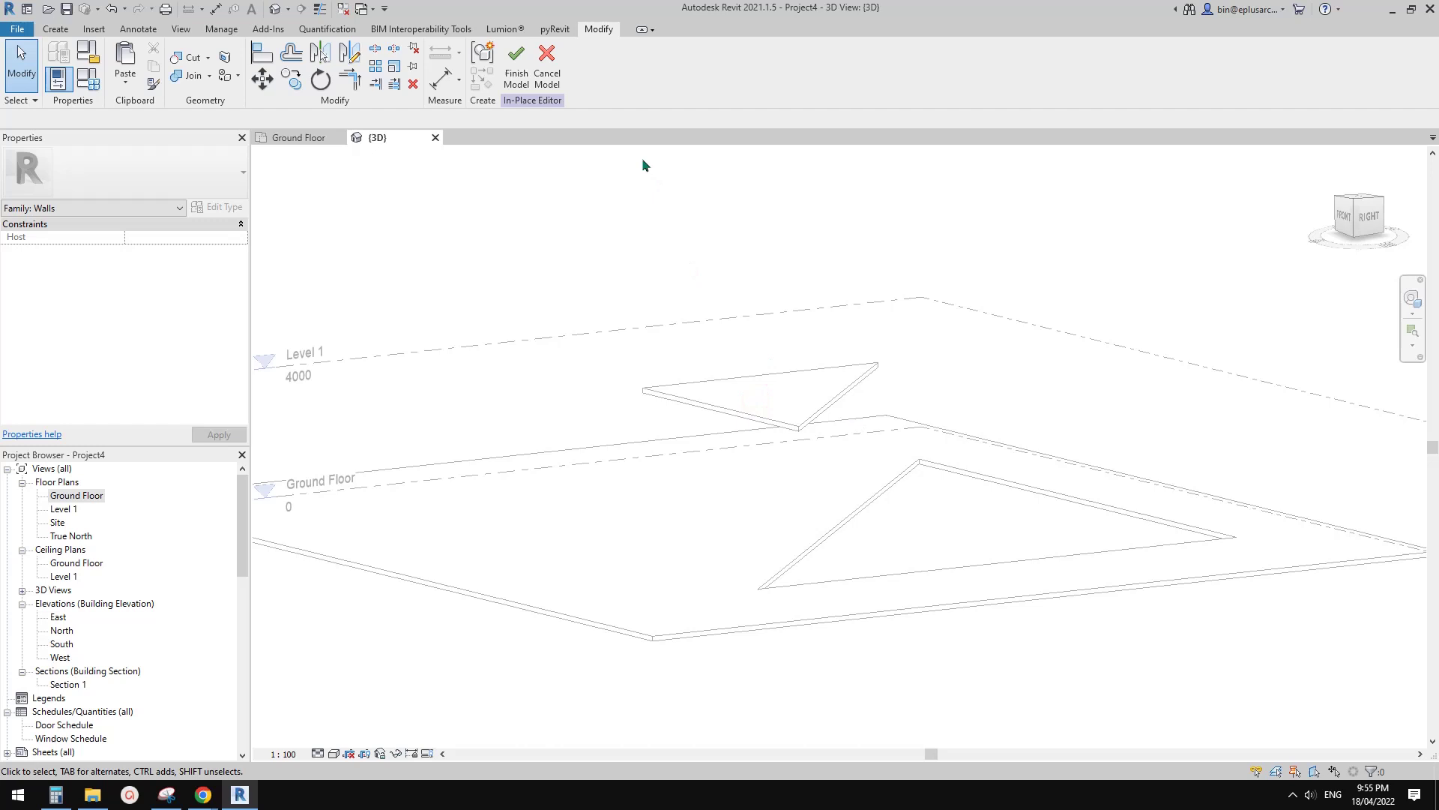
- Start a new solid Swept Blend in the in-place model and begin sketching its path
click(56, 28)
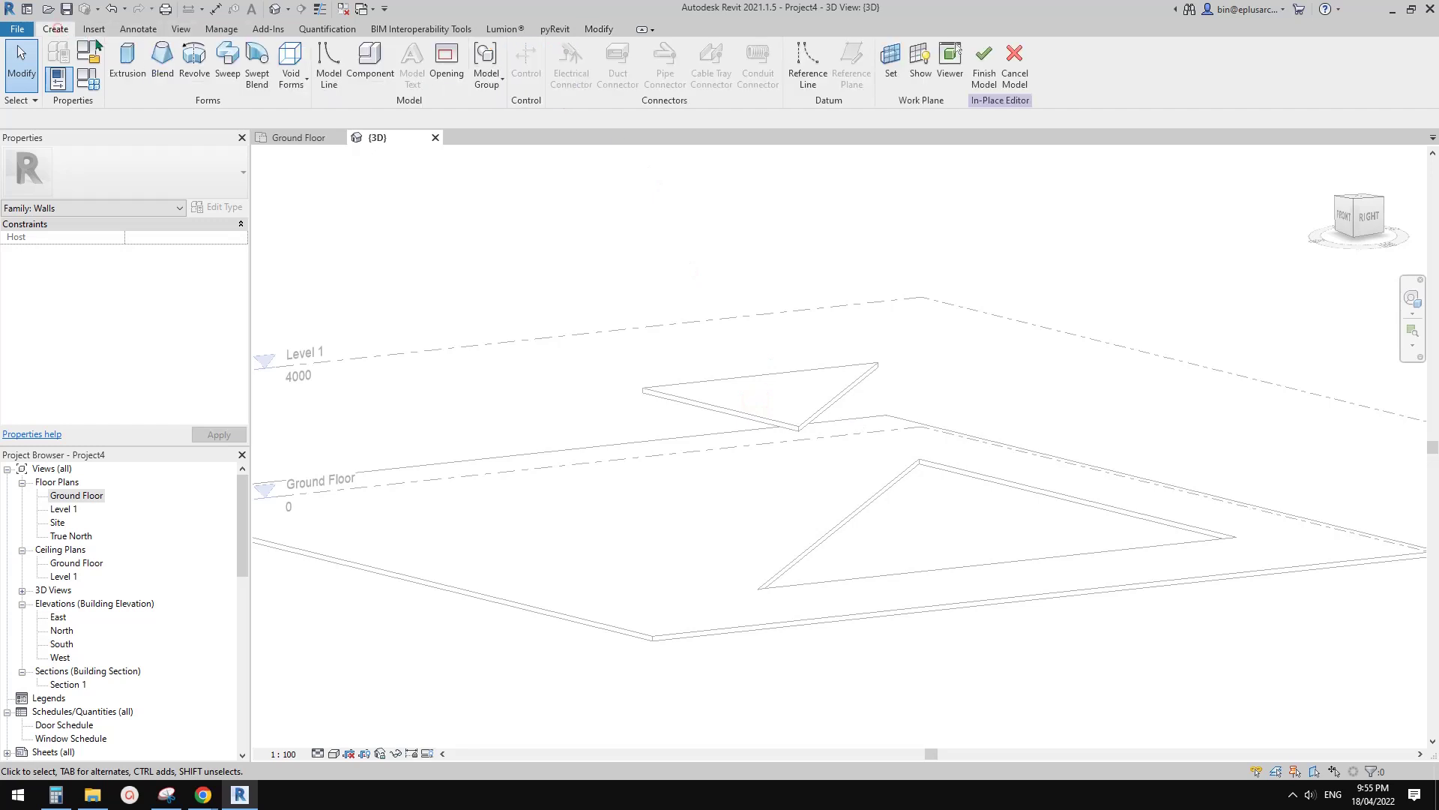
click(256, 64)
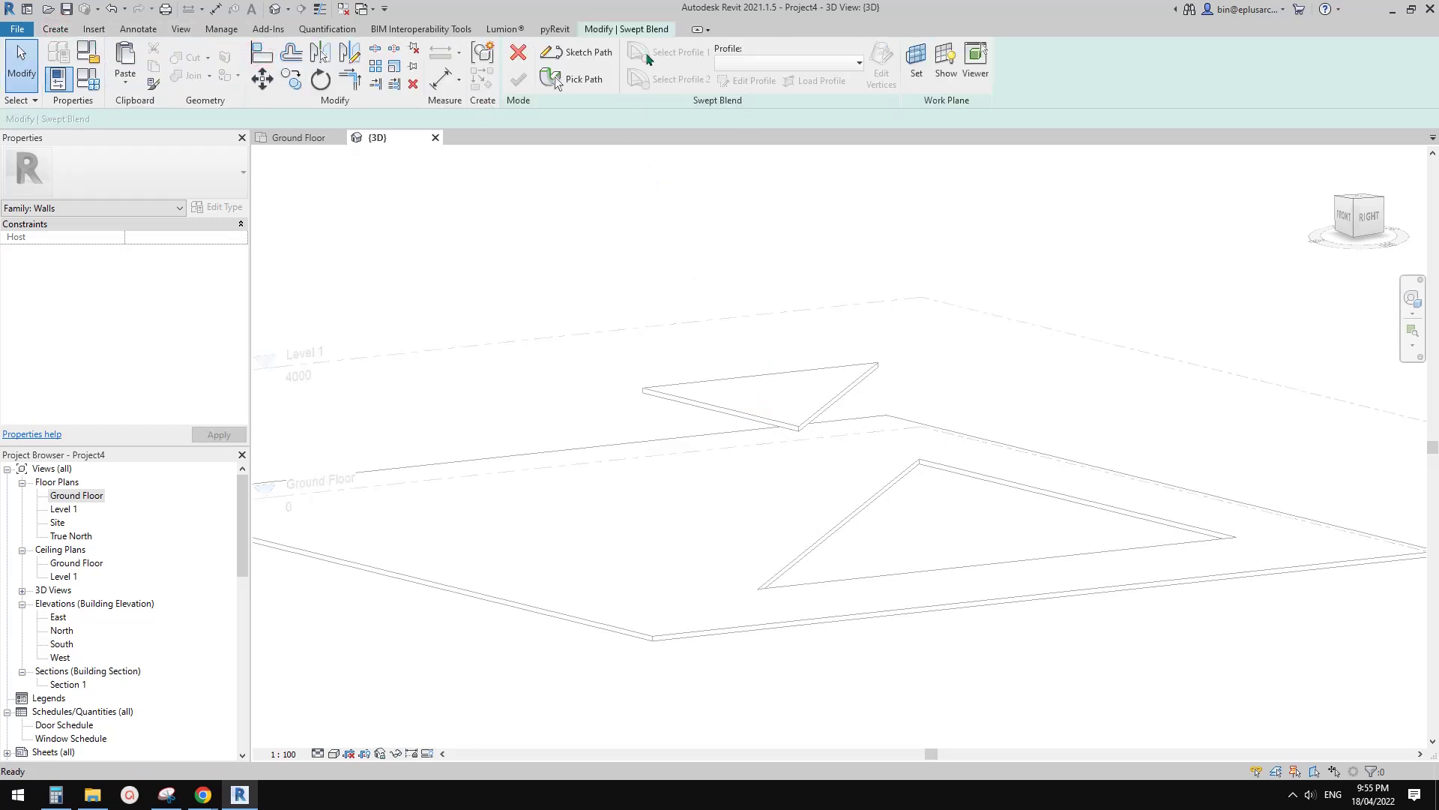
click(590, 58)
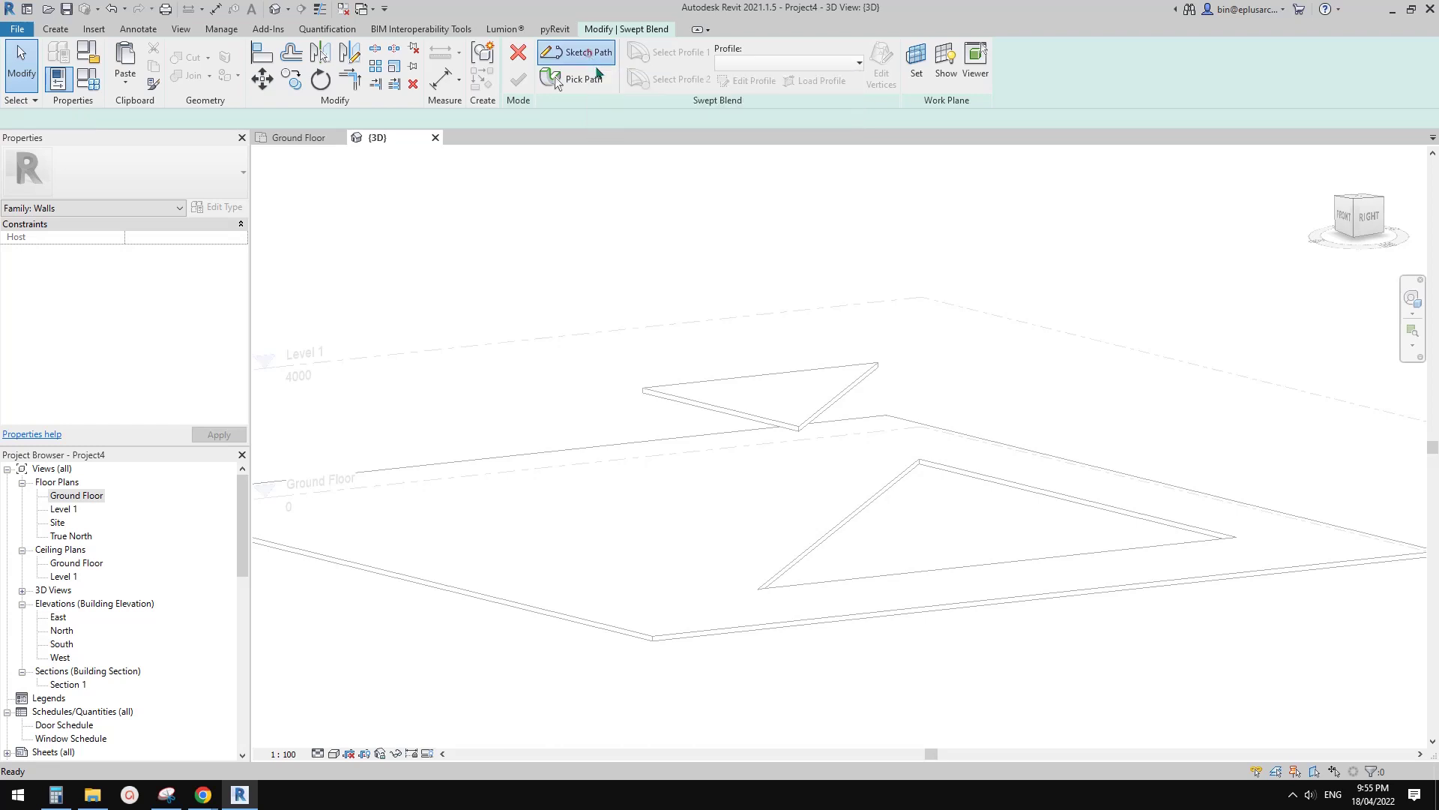
click(649, 60)
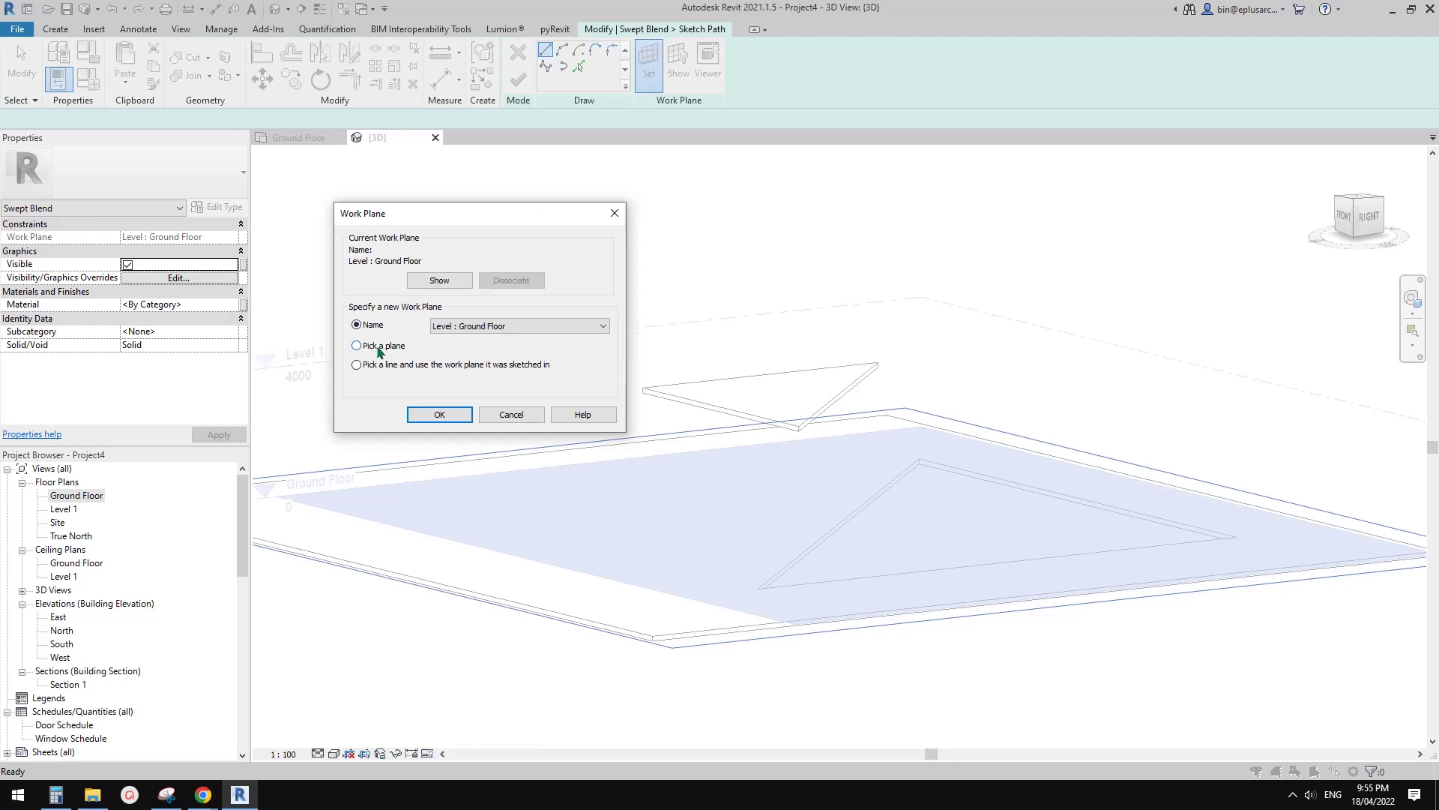
click(435, 413)
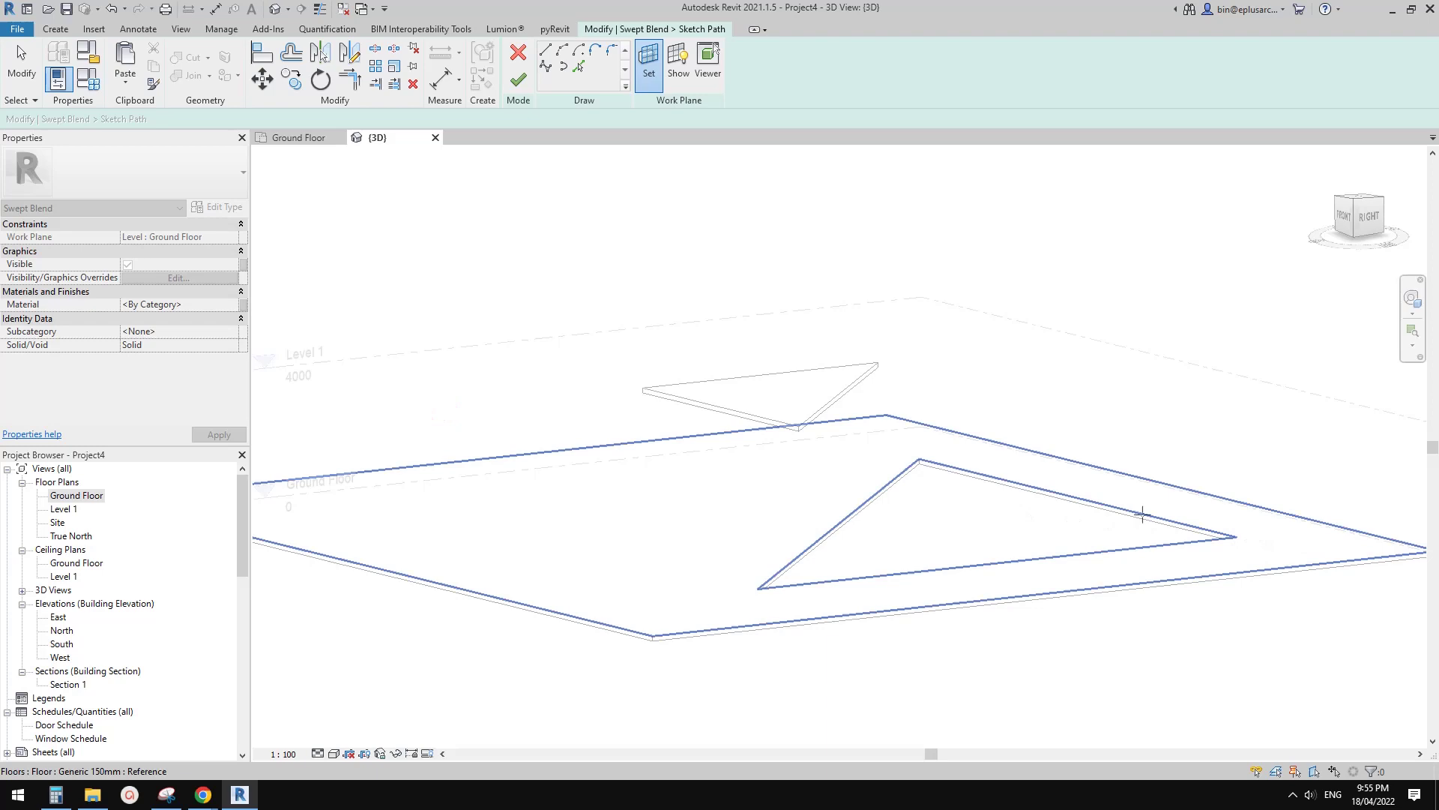
shift+middle_drag(1092, 523, 1057, 536)
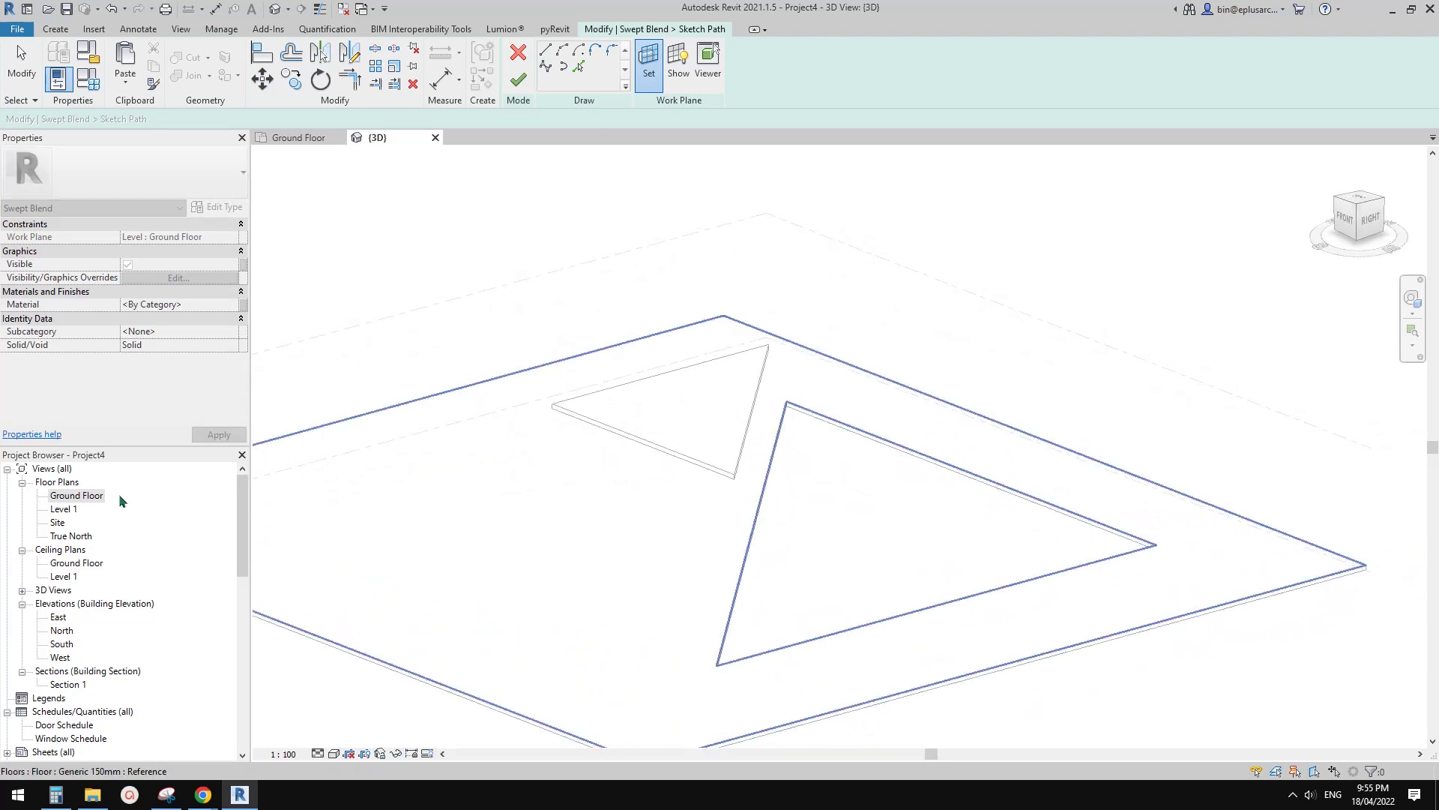
- From the Ground Floor plan, pick the diagonal reference plane as the path's work plane and open the 3D view for sketching
double_click(92, 495)
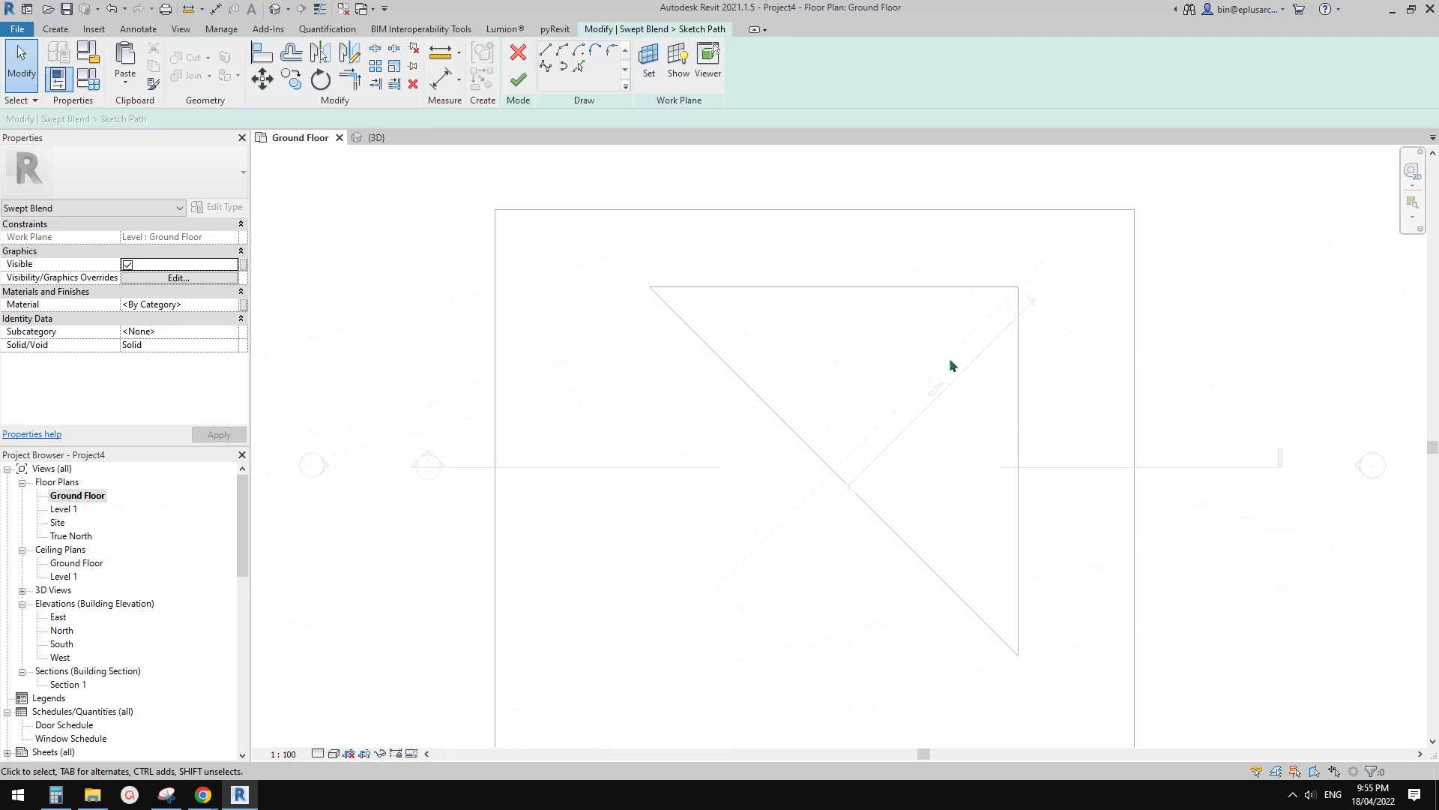
click(649, 60)
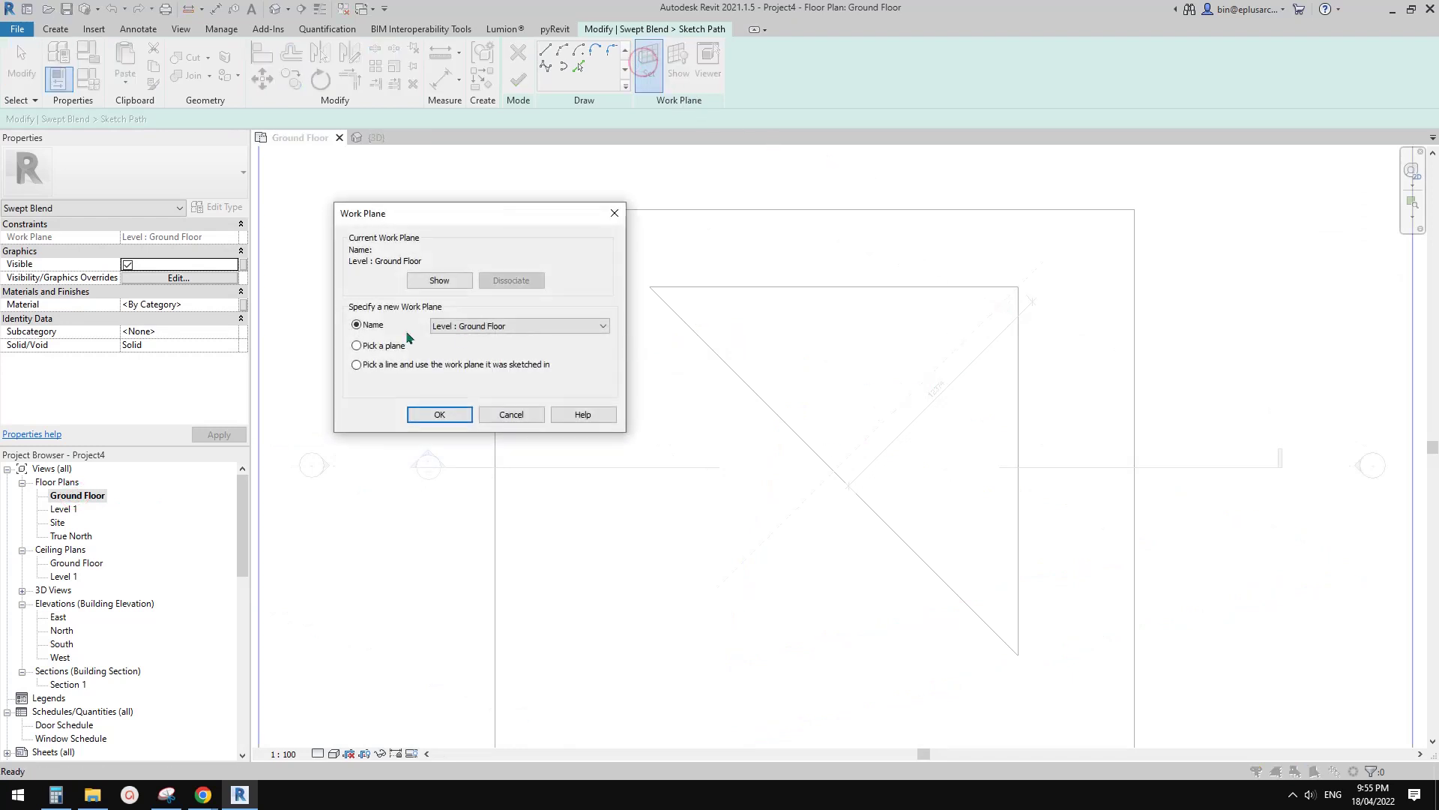
click(441, 415)
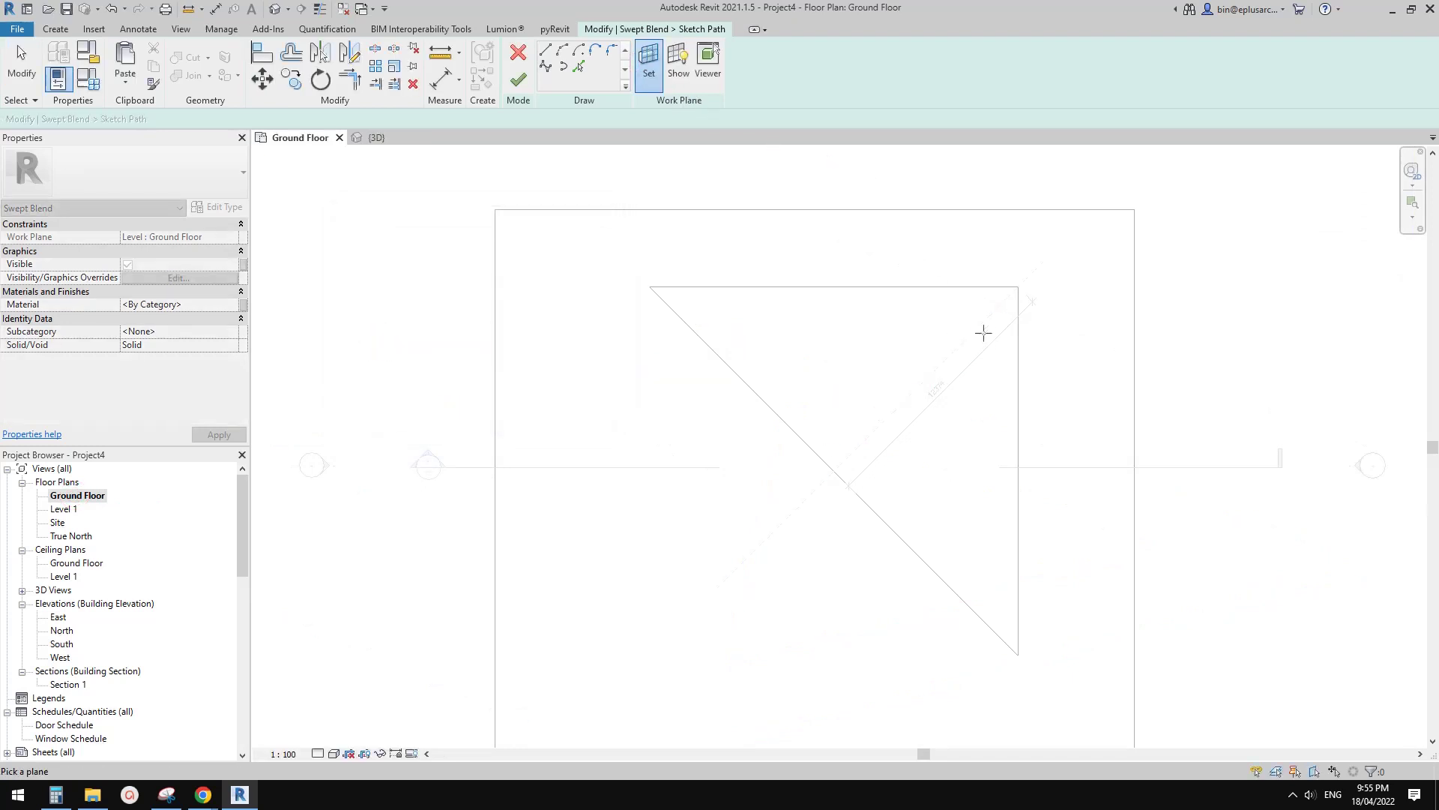
click(982, 329)
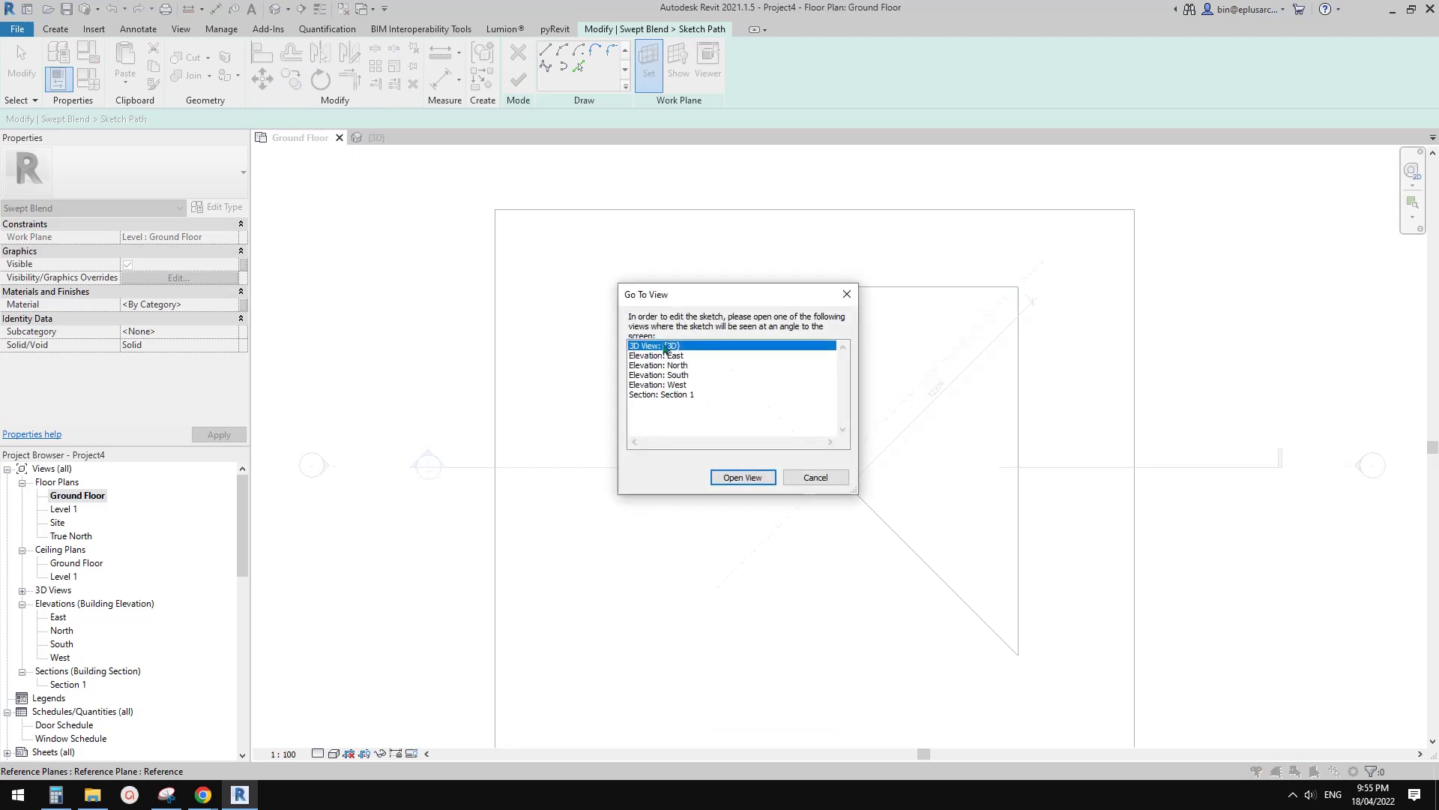
click(757, 482)
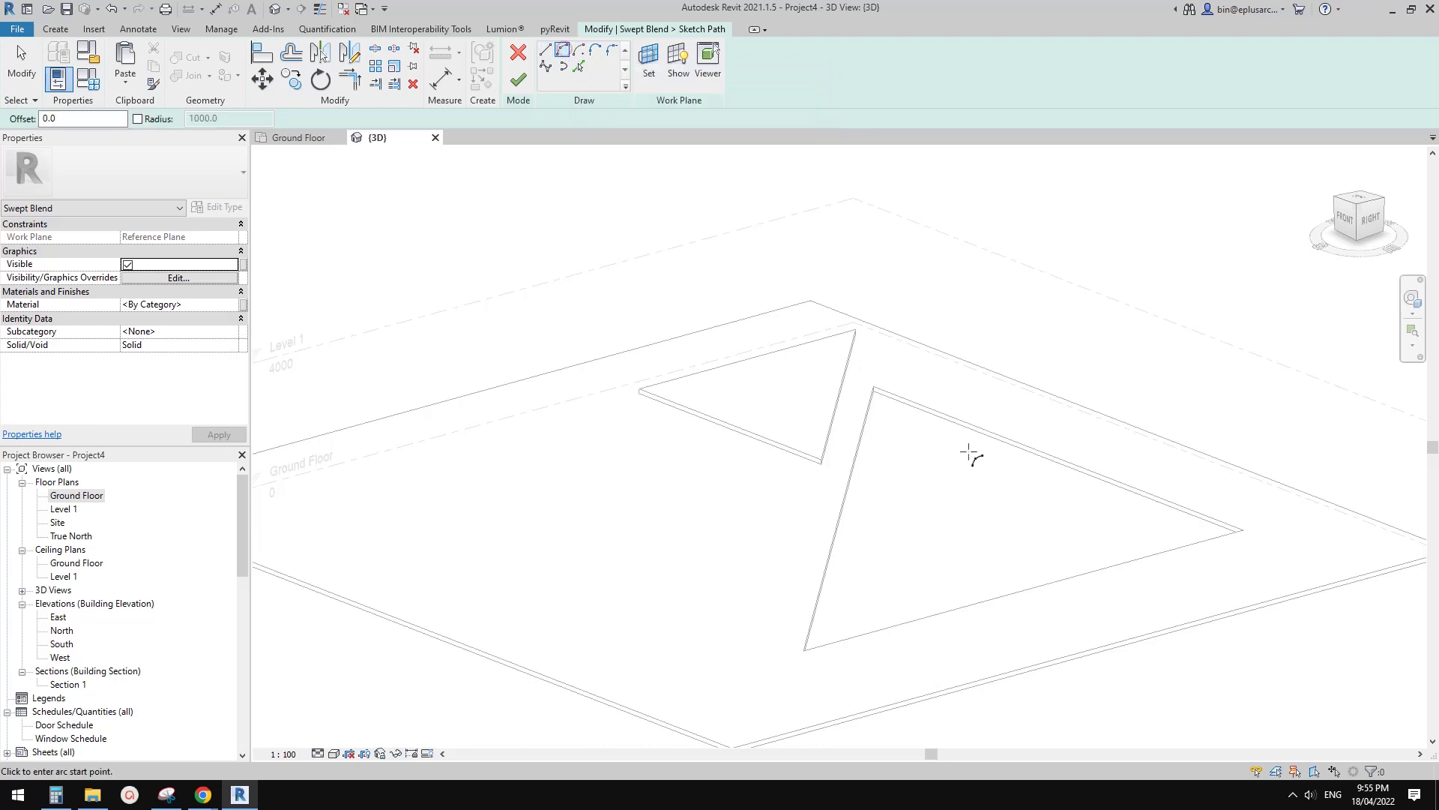
- Sketch the path as a 180° arc of 1925 mm radius from the raised triangle's diagonal midpoint to the cut-out's diagonal midpoint
shift+middle_drag(970, 455, 861, 427)
click(832, 391)
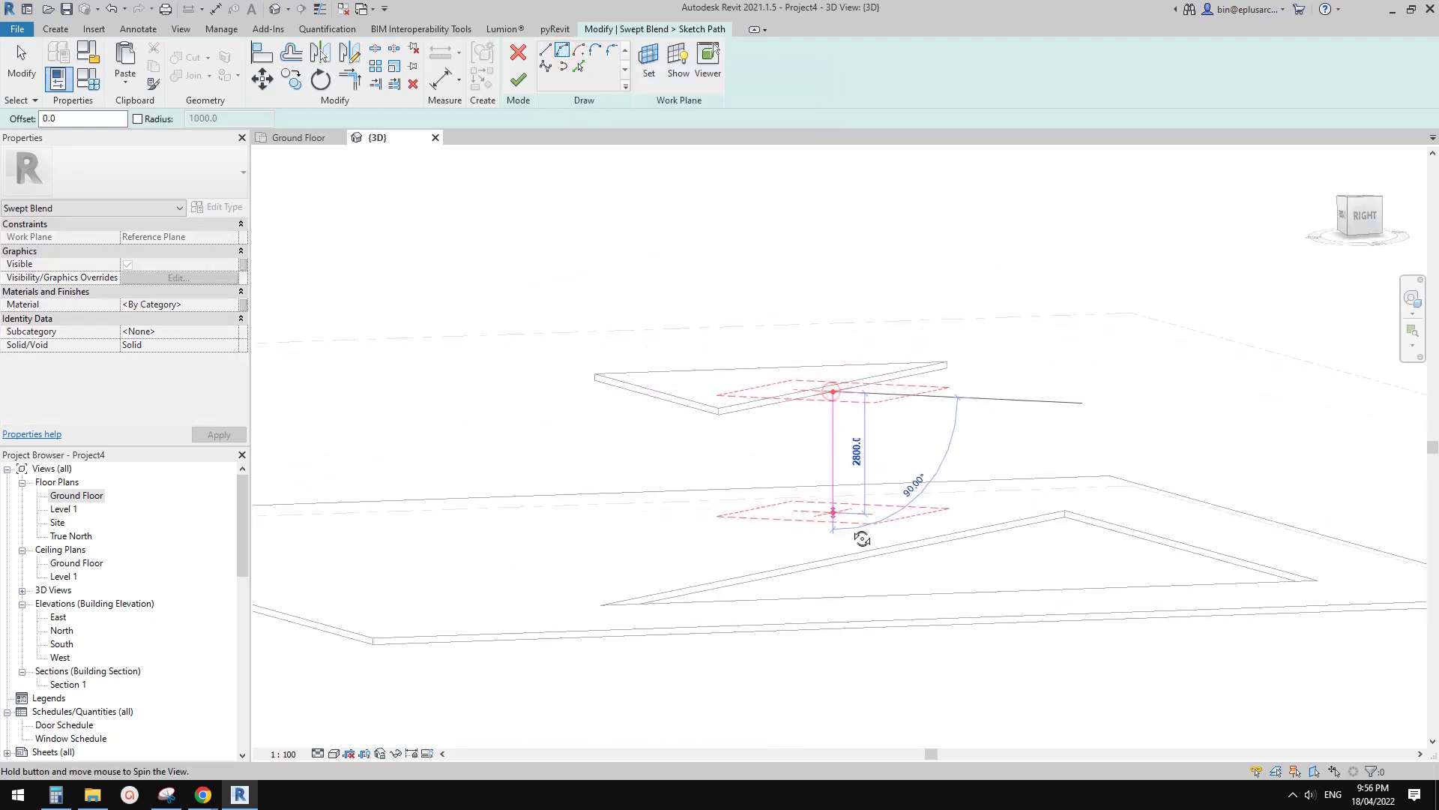
click(833, 556)
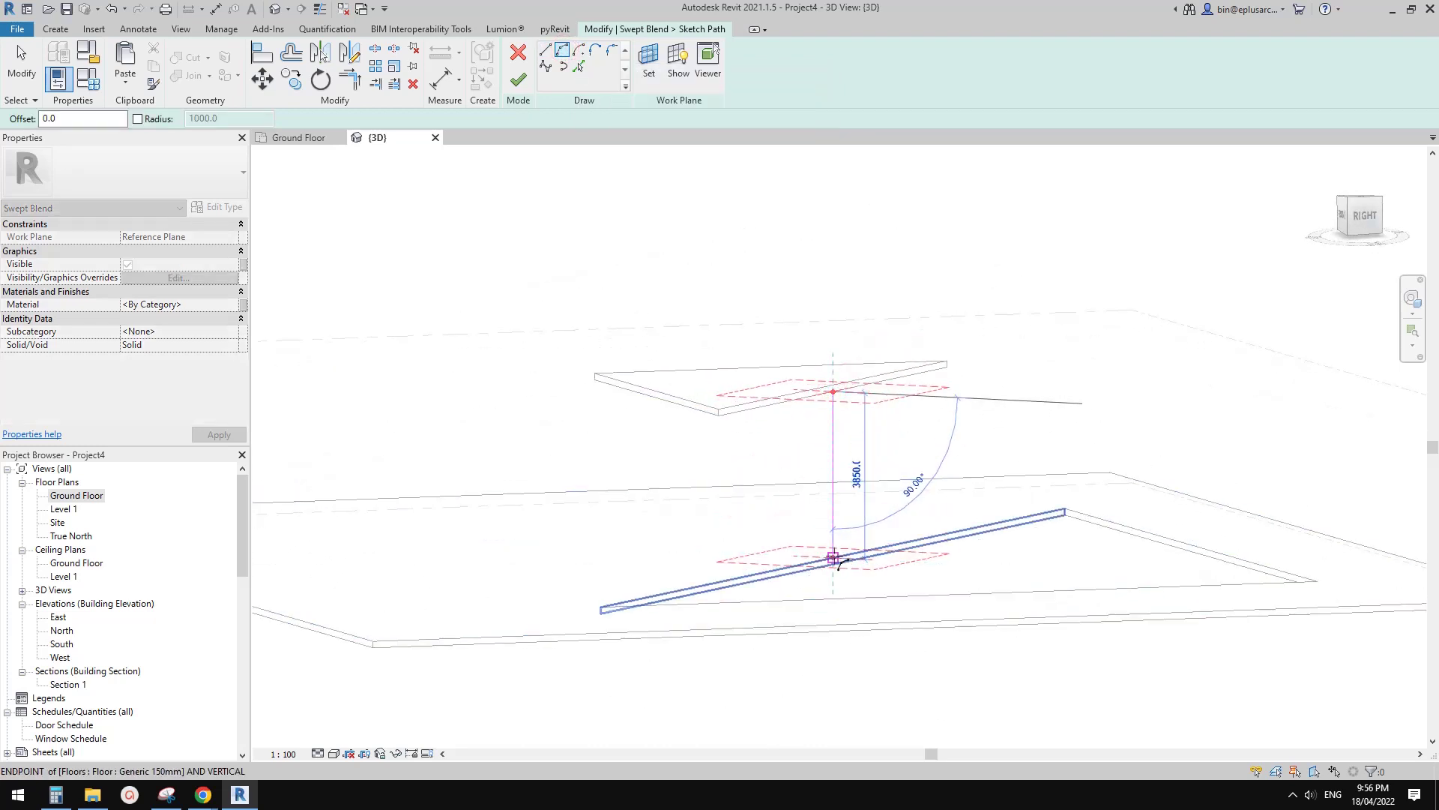
click(907, 450)
shift+middle_drag(907, 450, 906, 514)
key(Escape)
key(Escape)
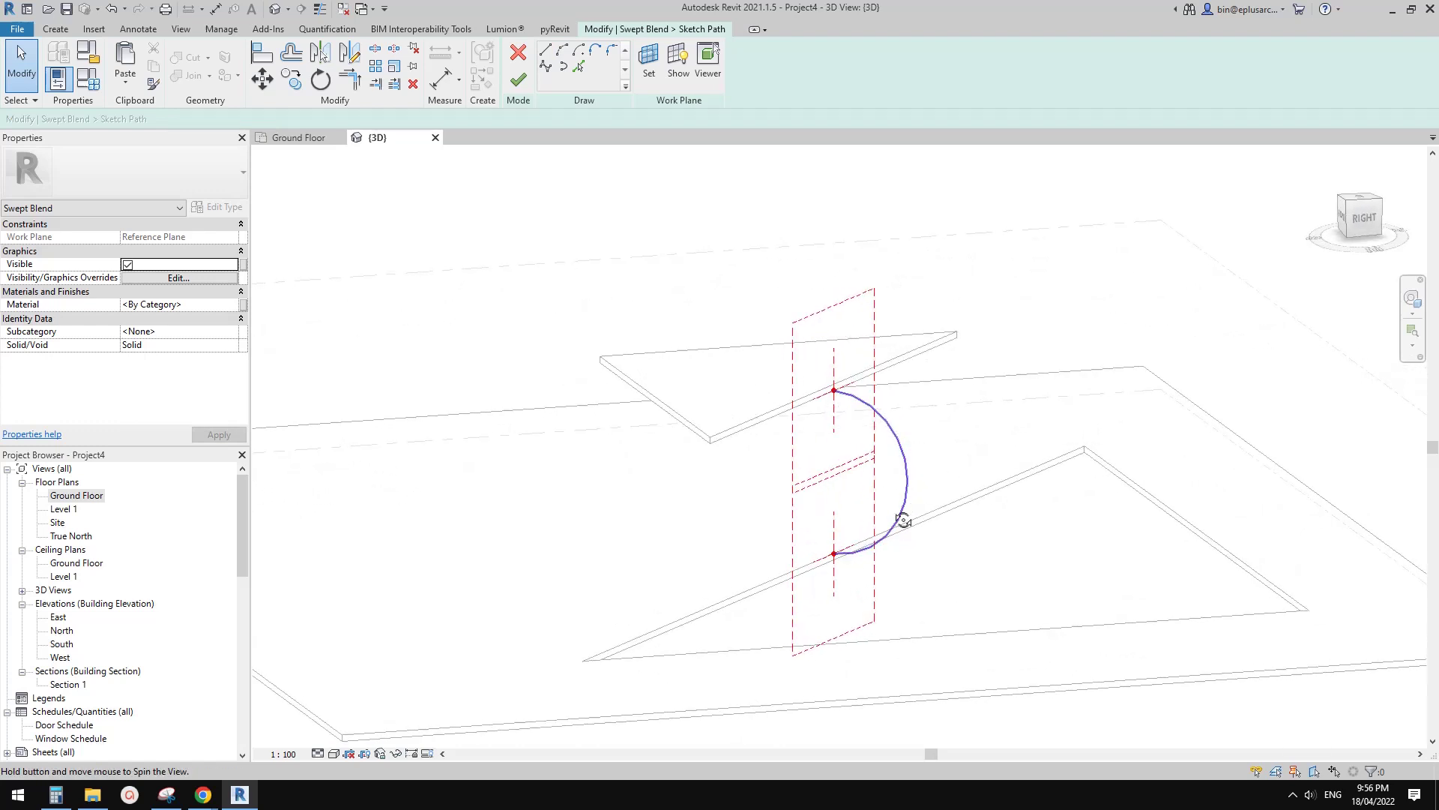
click(908, 471)
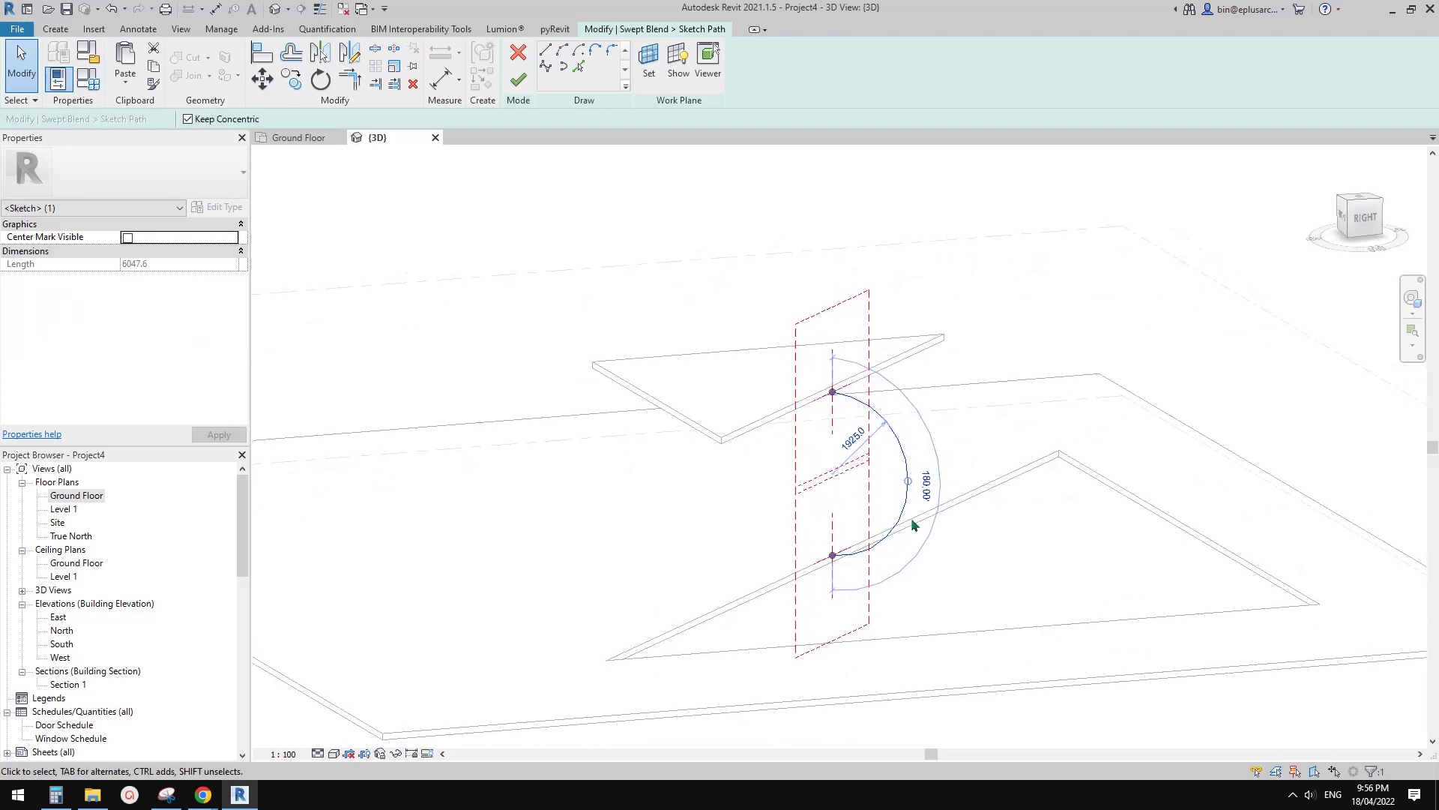
mouse_move(908, 472)
shift+middle_down()
mouse_move(866, 431)
mouse_move(909, 462)
shift+middle_up()
click(903, 457)
scroll(900, 458, up, 1)
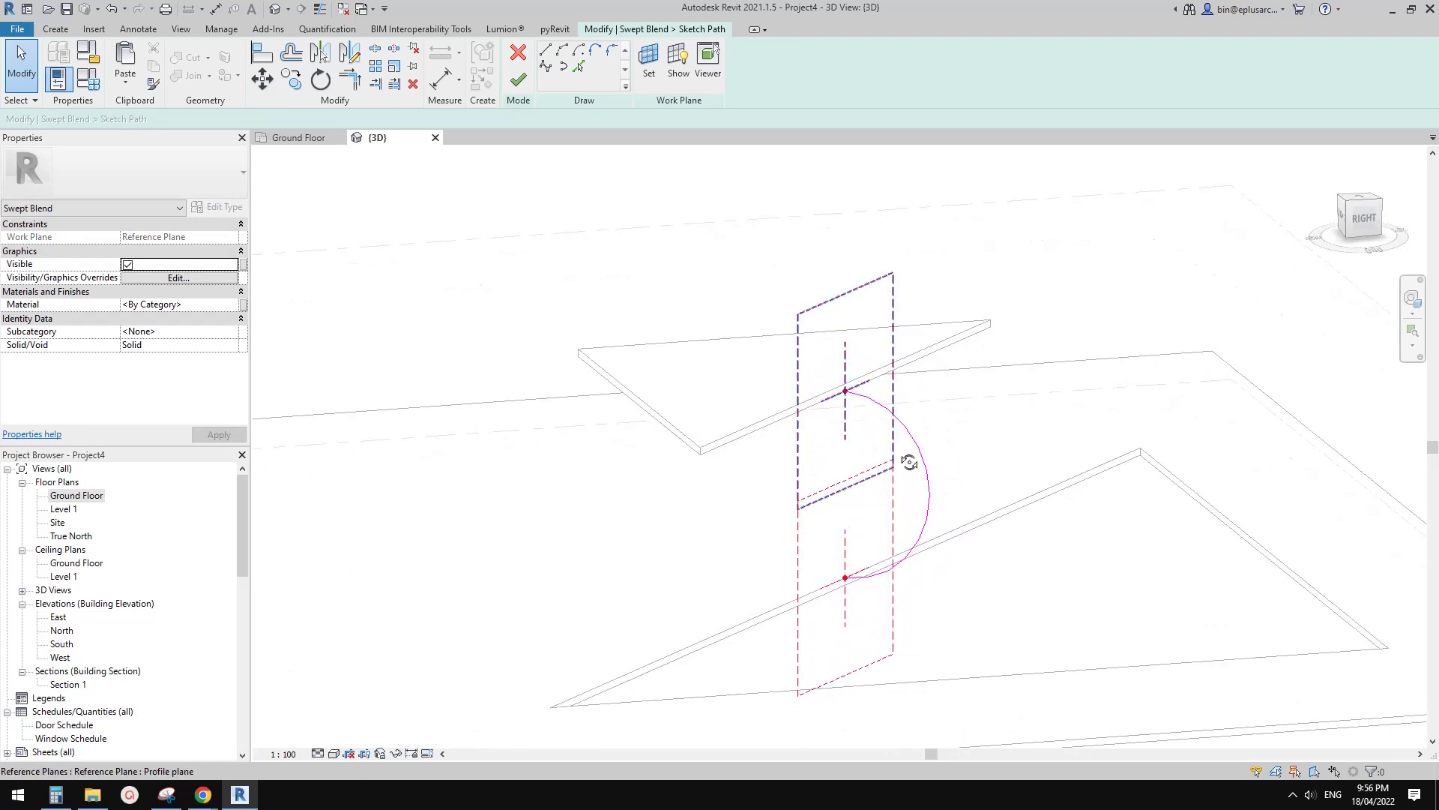
- Check the profile plane at the arc's upper end and finish the swept blend's path sketch
click(895, 310)
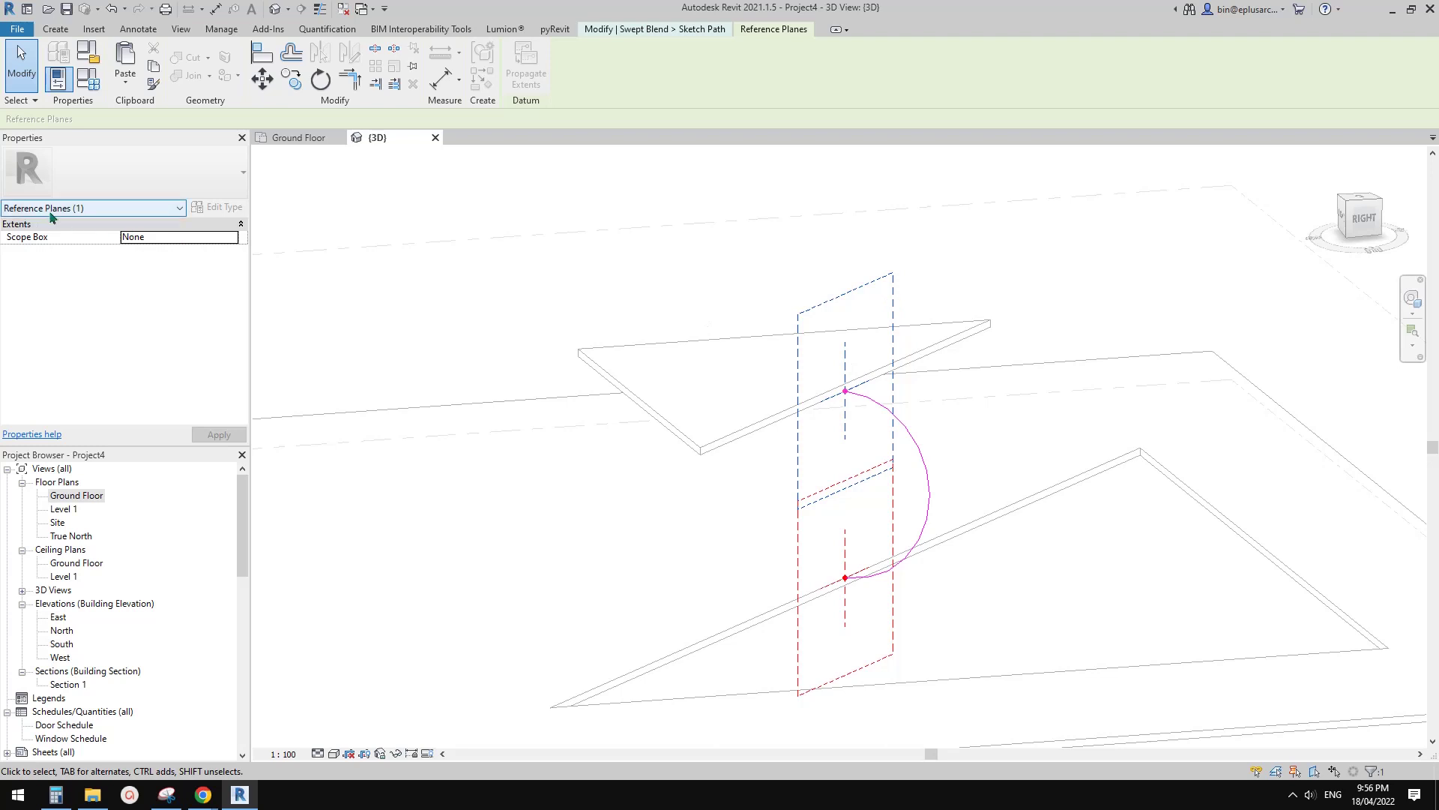
middle_drag(864, 375, 857, 361)
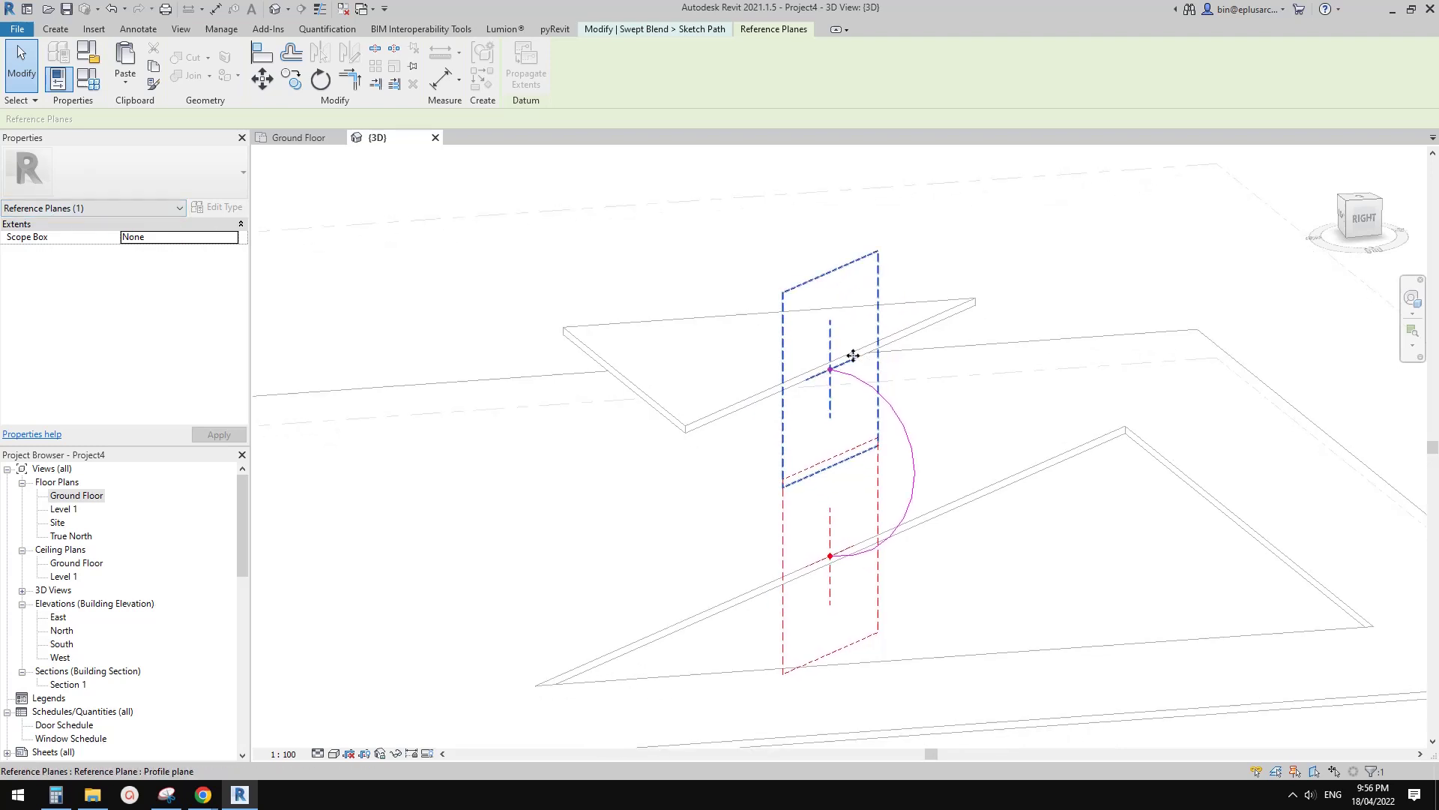
click(622, 30)
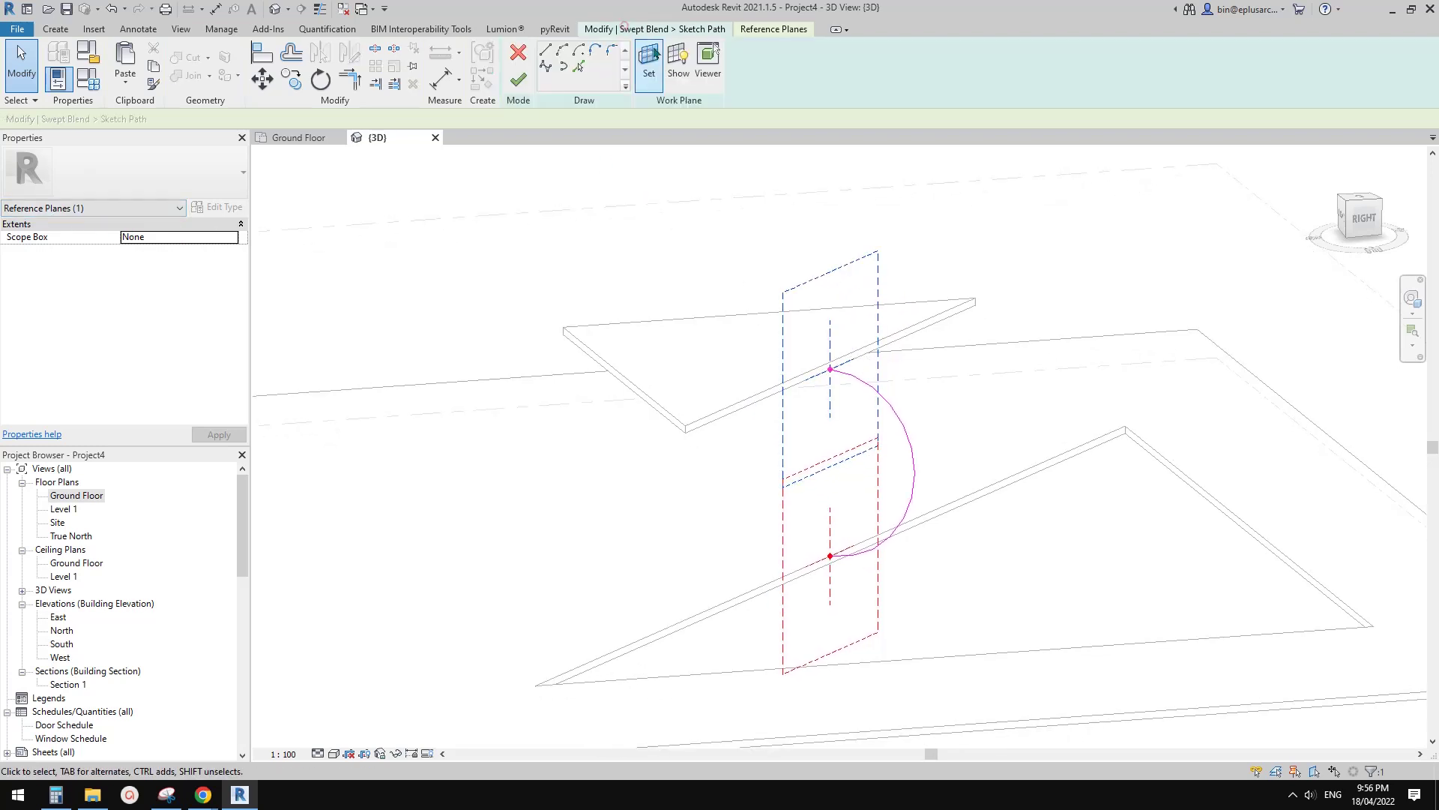
click(517, 77)
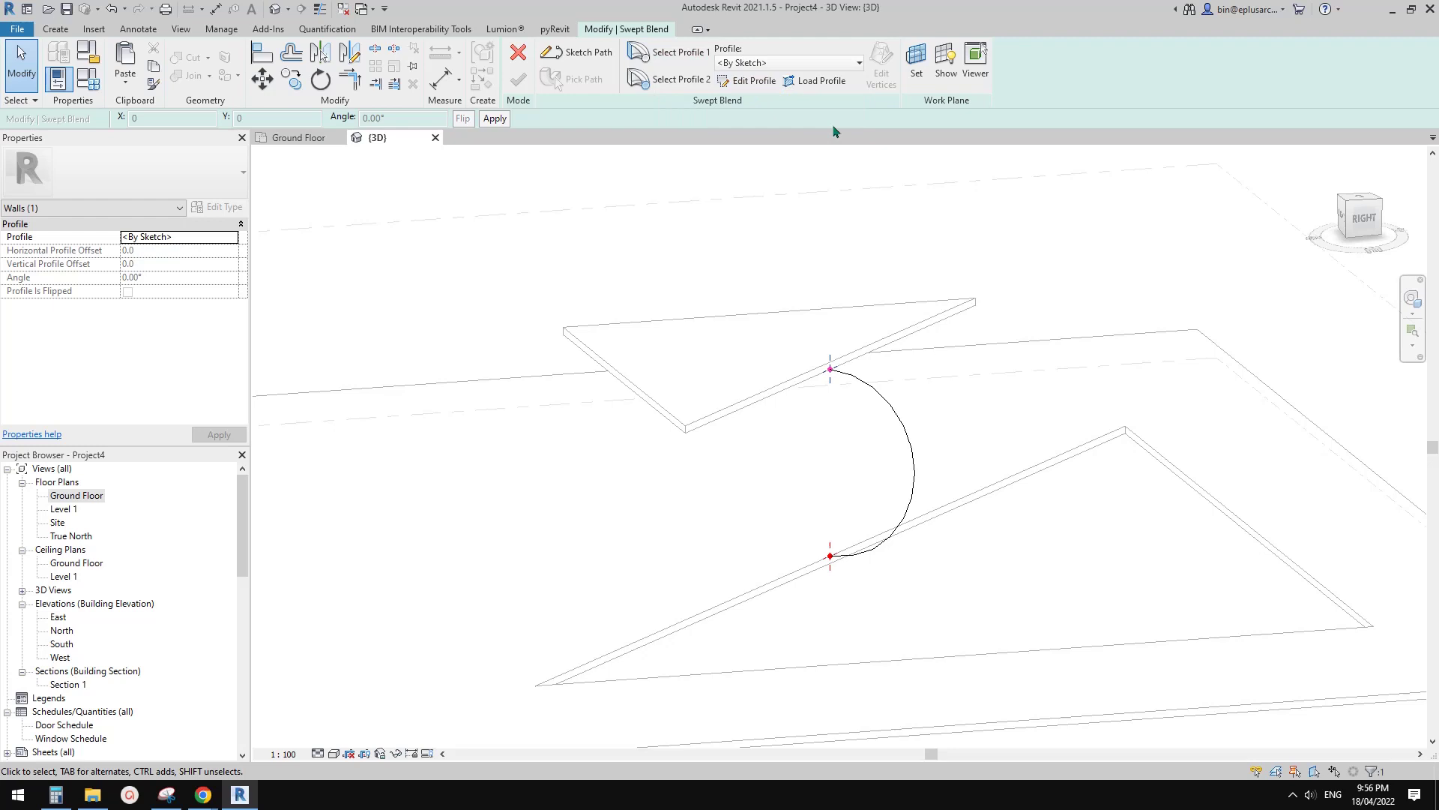
- Sketch the first profile by picking the edges of the raised triangle's diagonal side face, and finish the profile
click(750, 80)
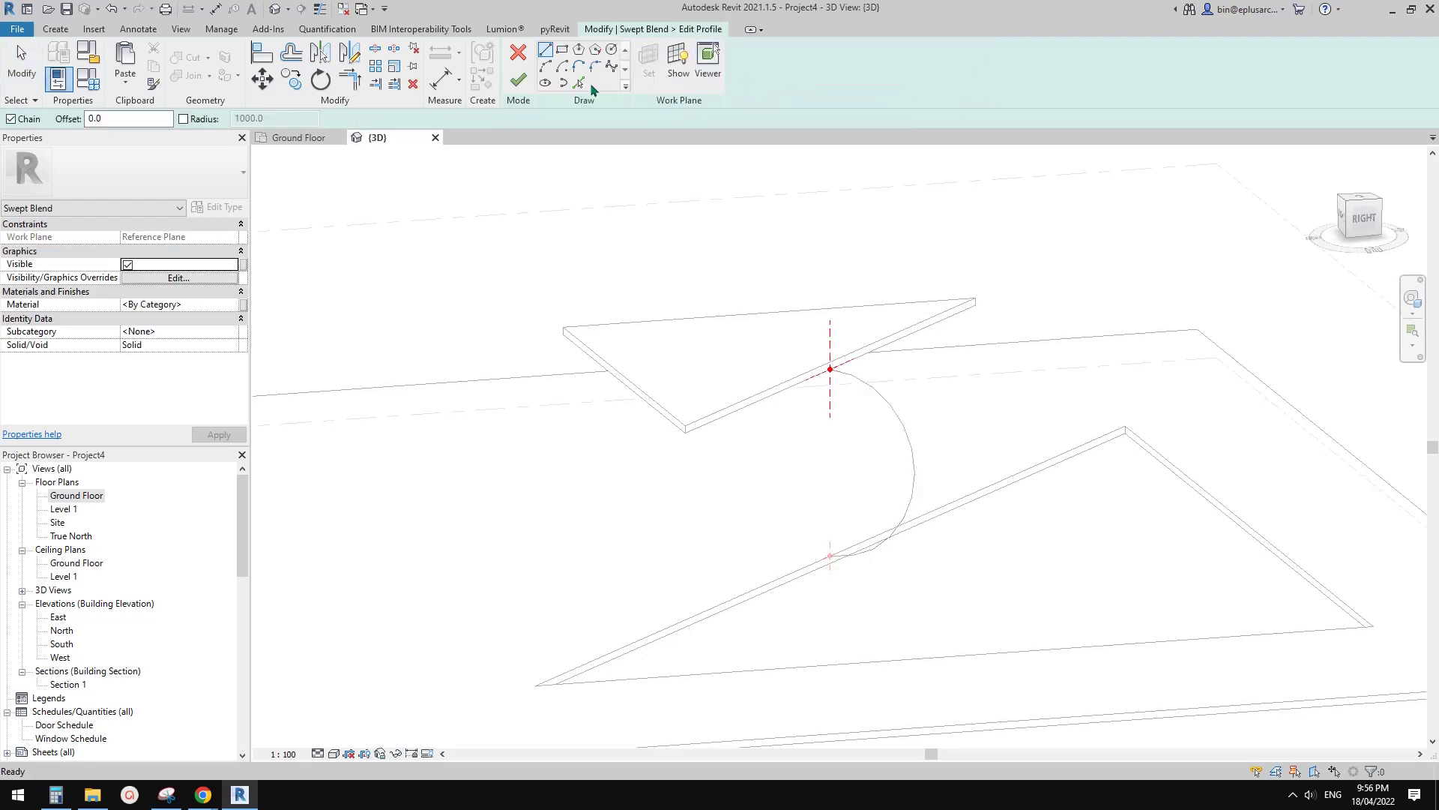
click(580, 83)
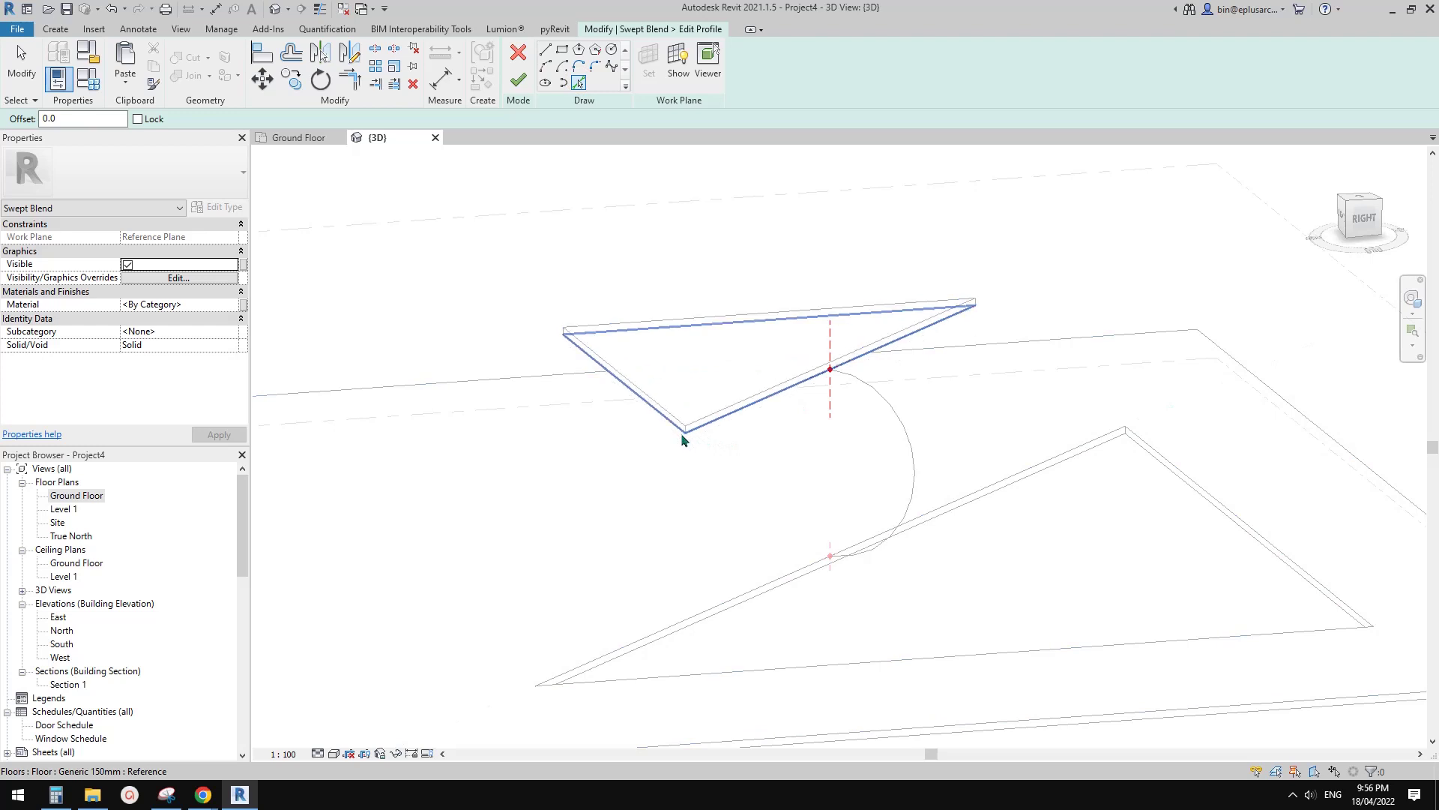
click(913, 330)
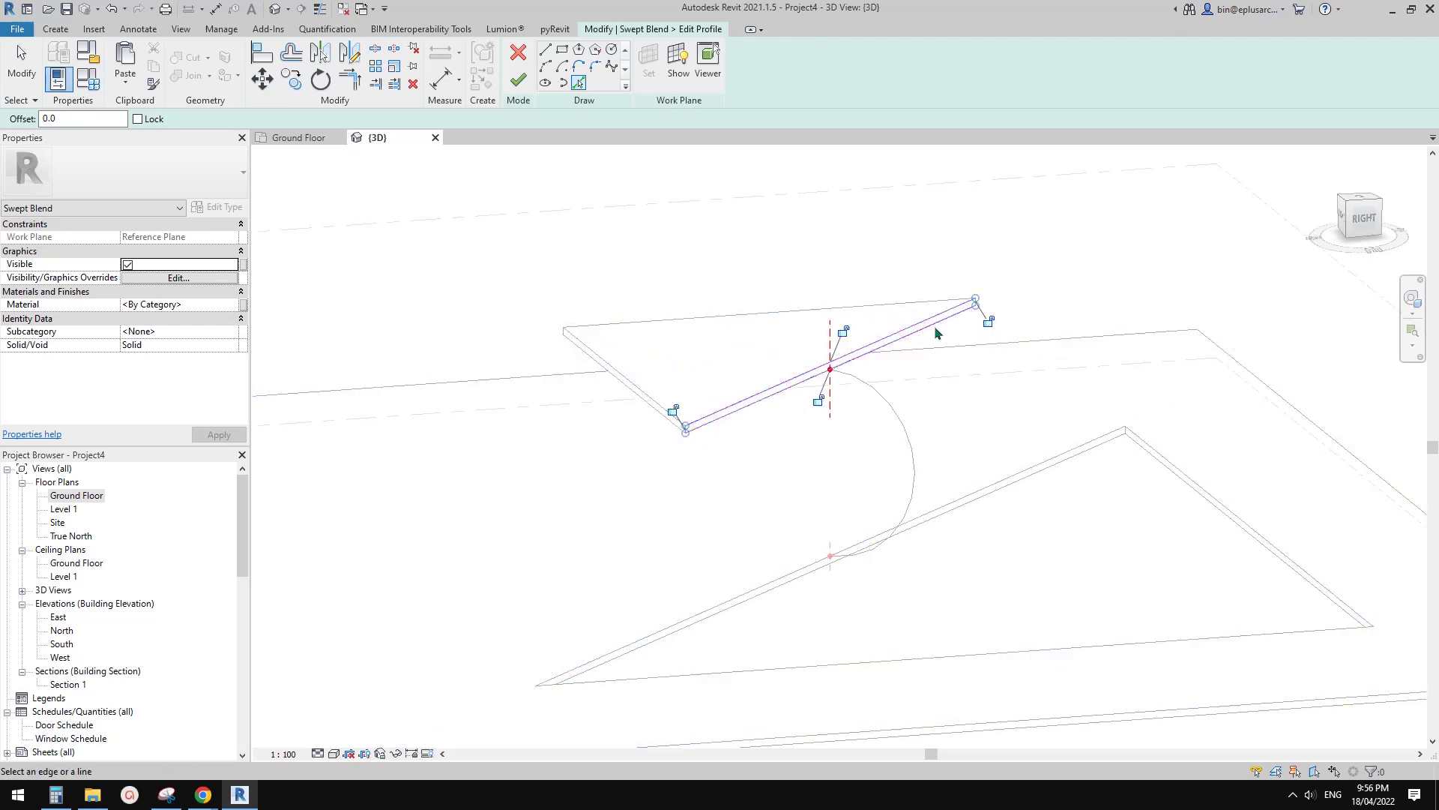
click(517, 81)
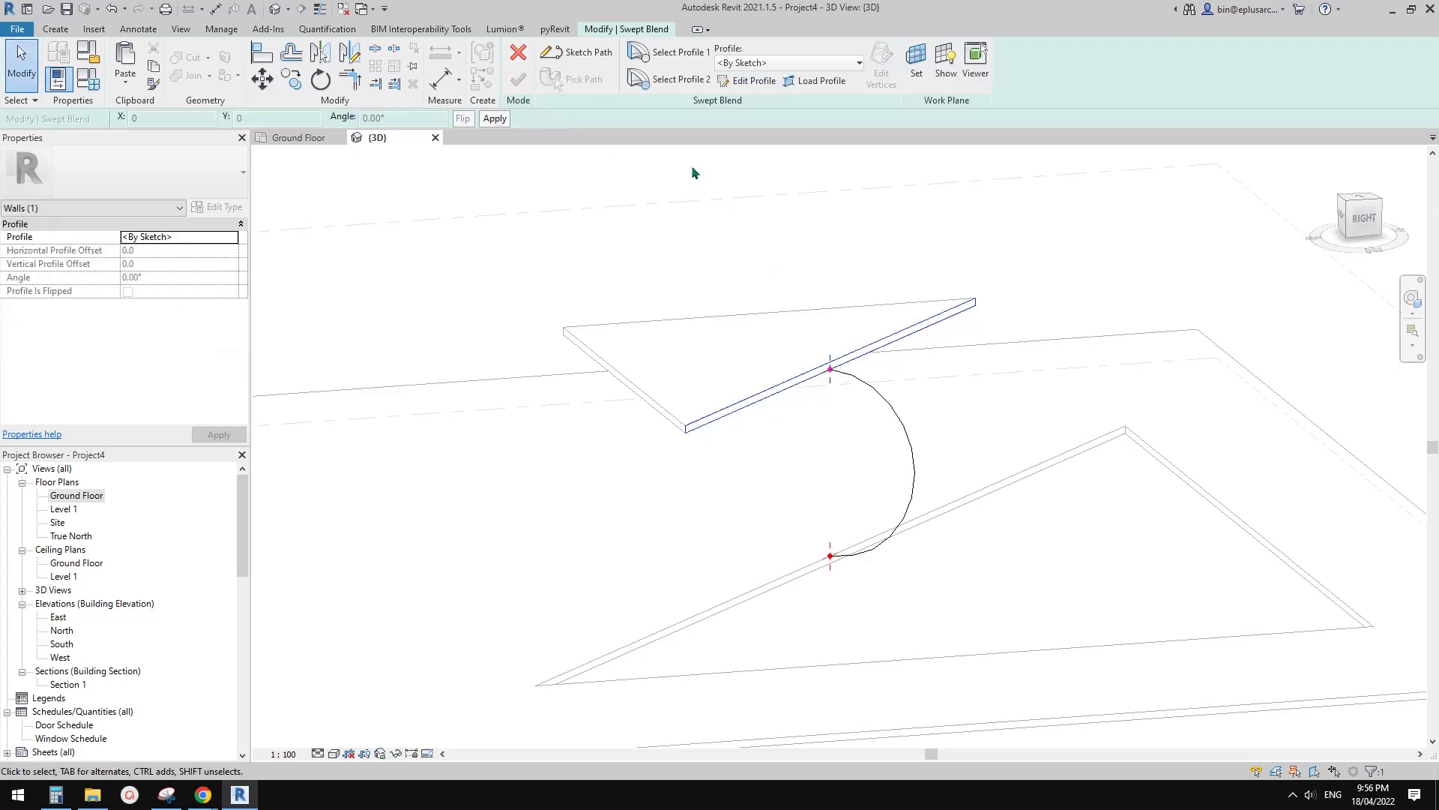
- Sketch the second profile from the picked edges of the floor cut-out's diagonal side face, and finish the profile
click(684, 87)
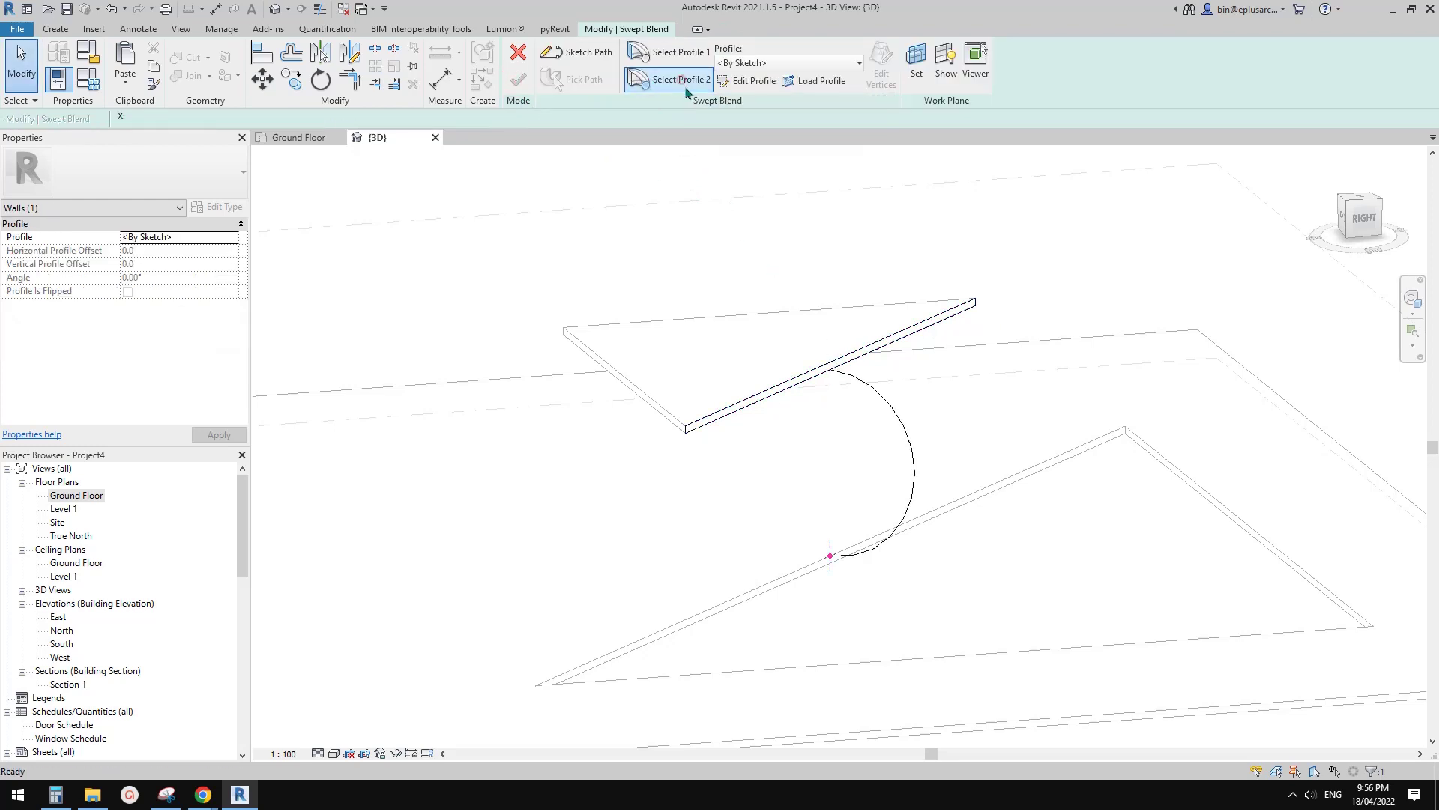
click(763, 87)
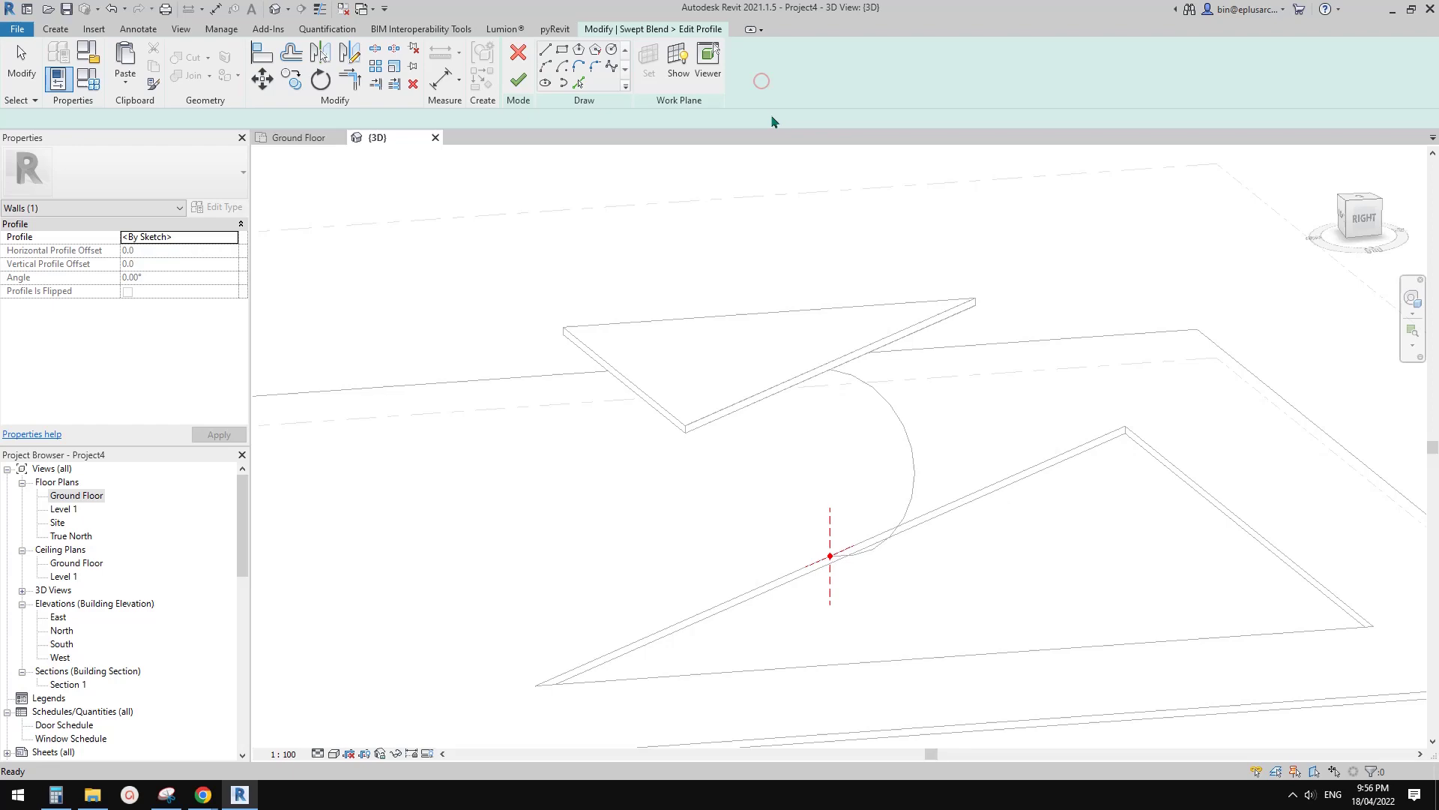
click(578, 84)
mouse_move(745, 420)
shift+middle_down()
mouse_move(1066, 427)
mouse_move(1050, 520)
mouse_move(669, 560)
shift+middle_up()
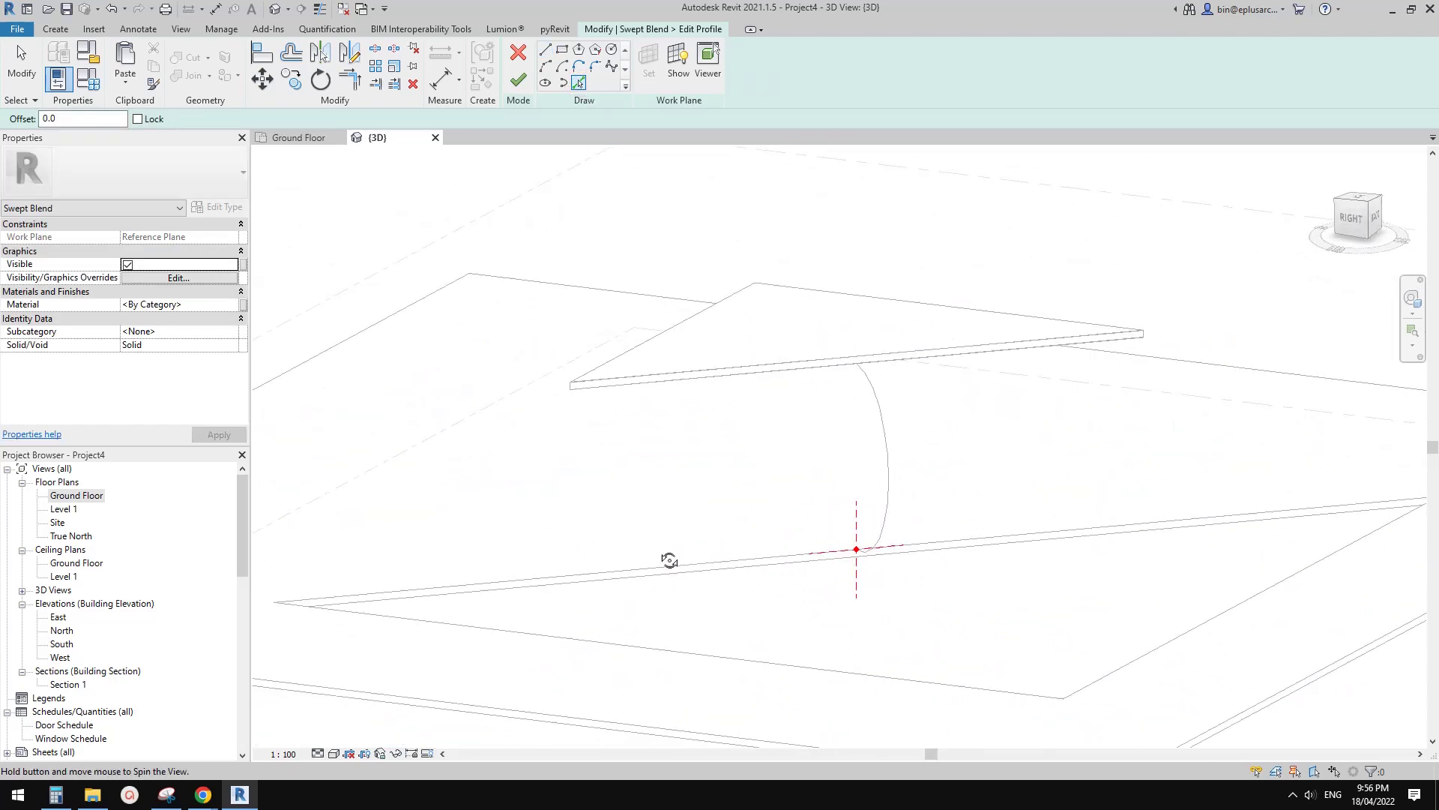
click(773, 554)
click(518, 80)
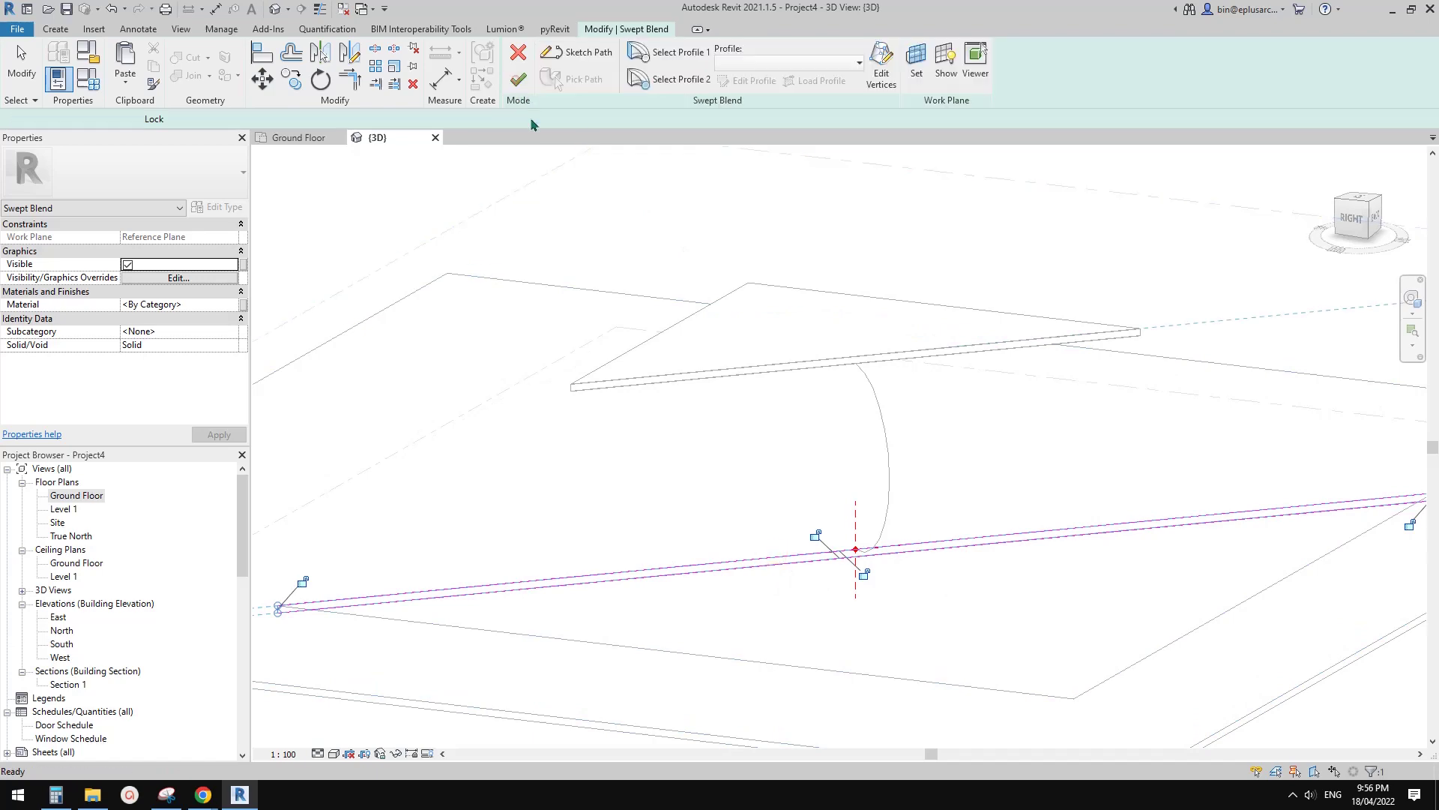
- Finish the swept blend and the in-place model, and inspect the curl between the two floors from several angles
click(518, 80)
shift+middle_drag(675, 305, 912, 305)
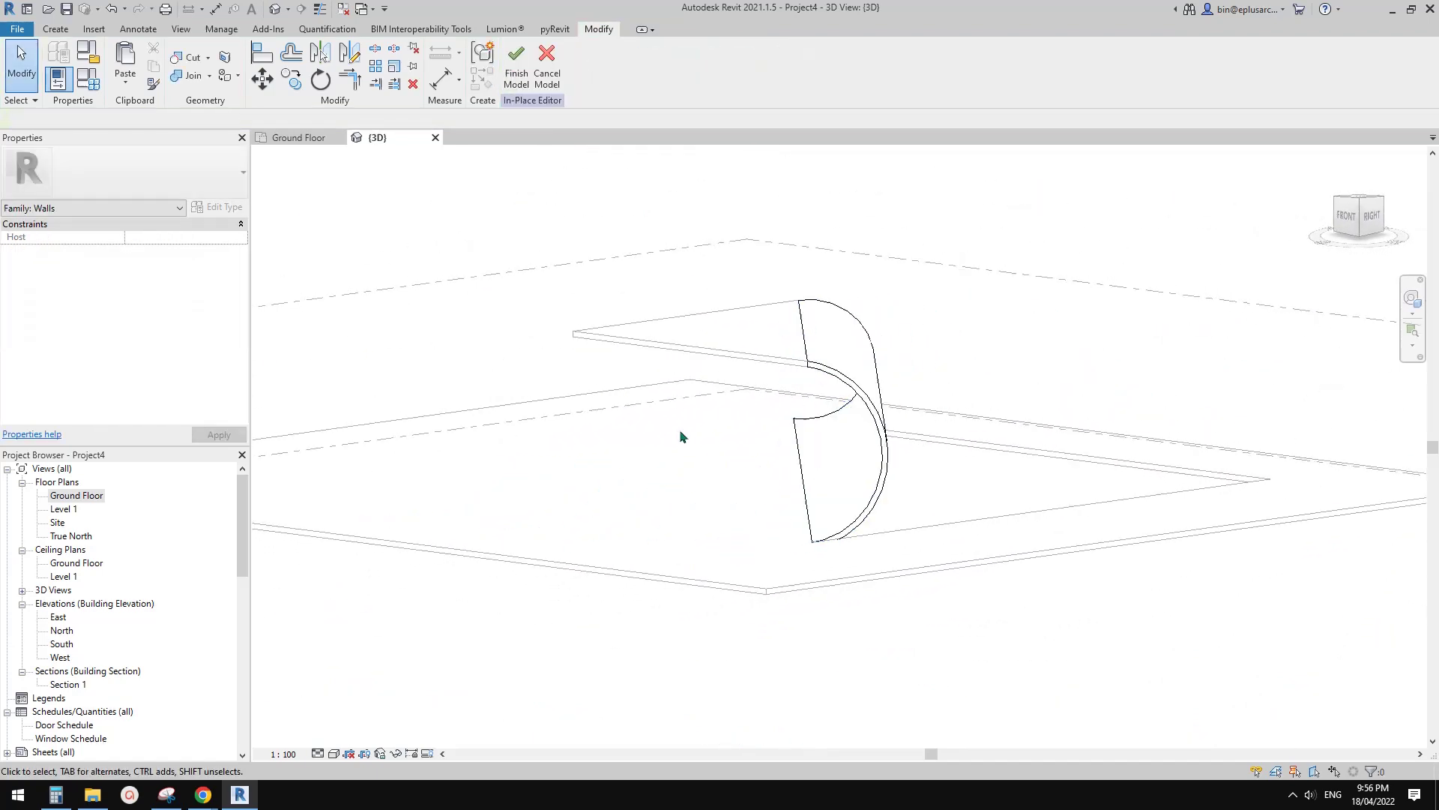
click(518, 71)
scroll(981, 318, down, 2)
shift+middle_drag(996, 413, 947, 393)
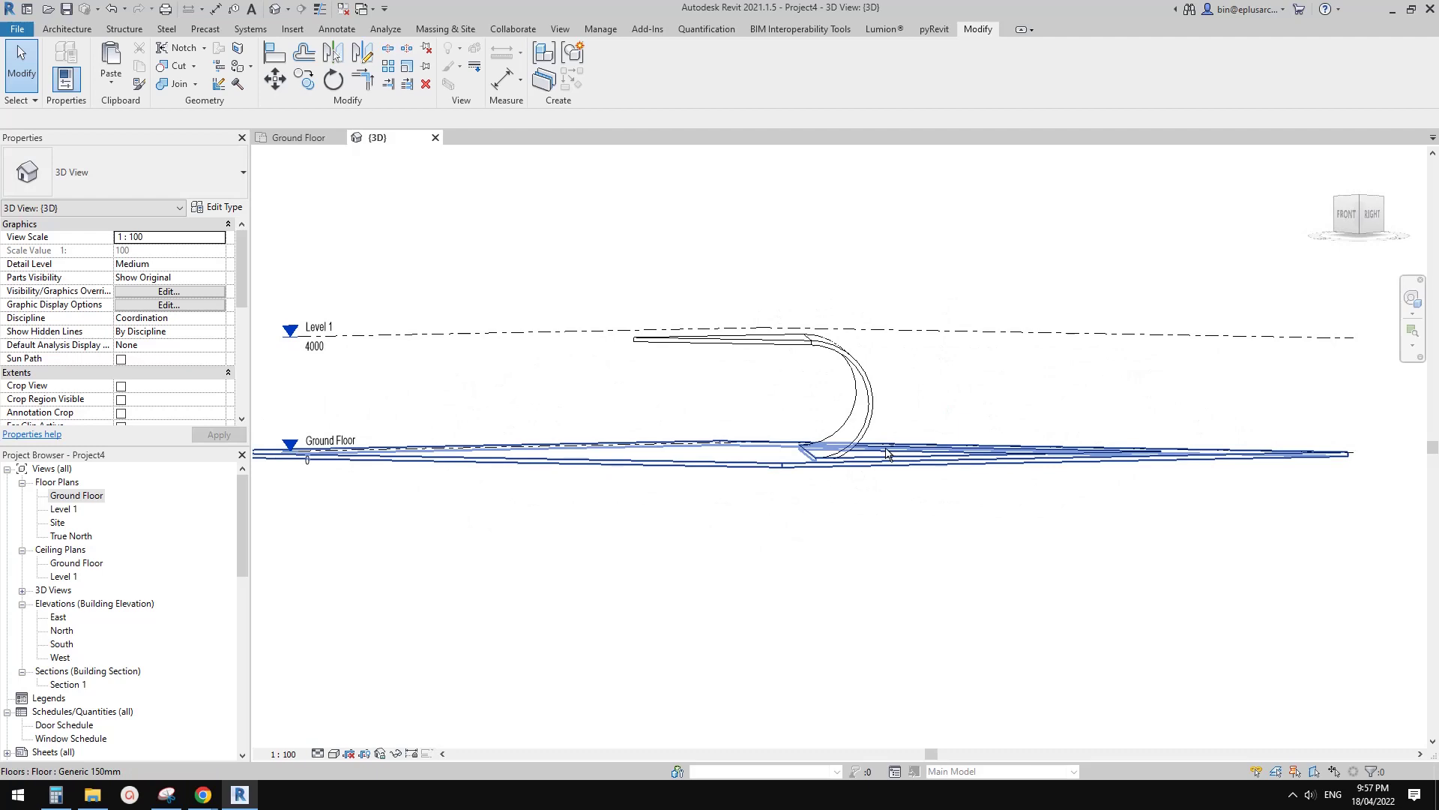
shift+middle_drag(892, 451, 746, 392)
scroll(965, 498, up, 2)
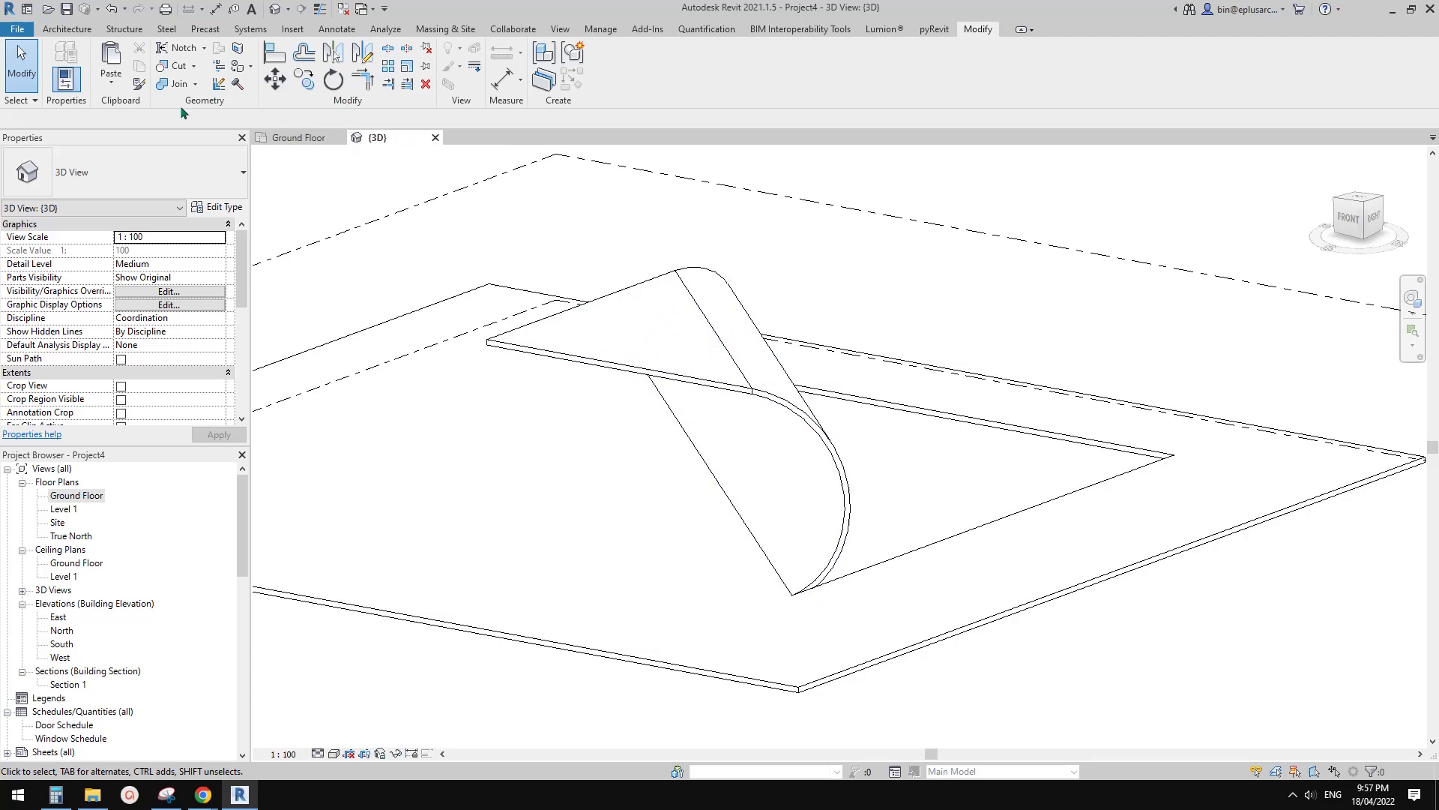
- Try to join the raised triangular floor with the in-place swept blend
click(174, 83)
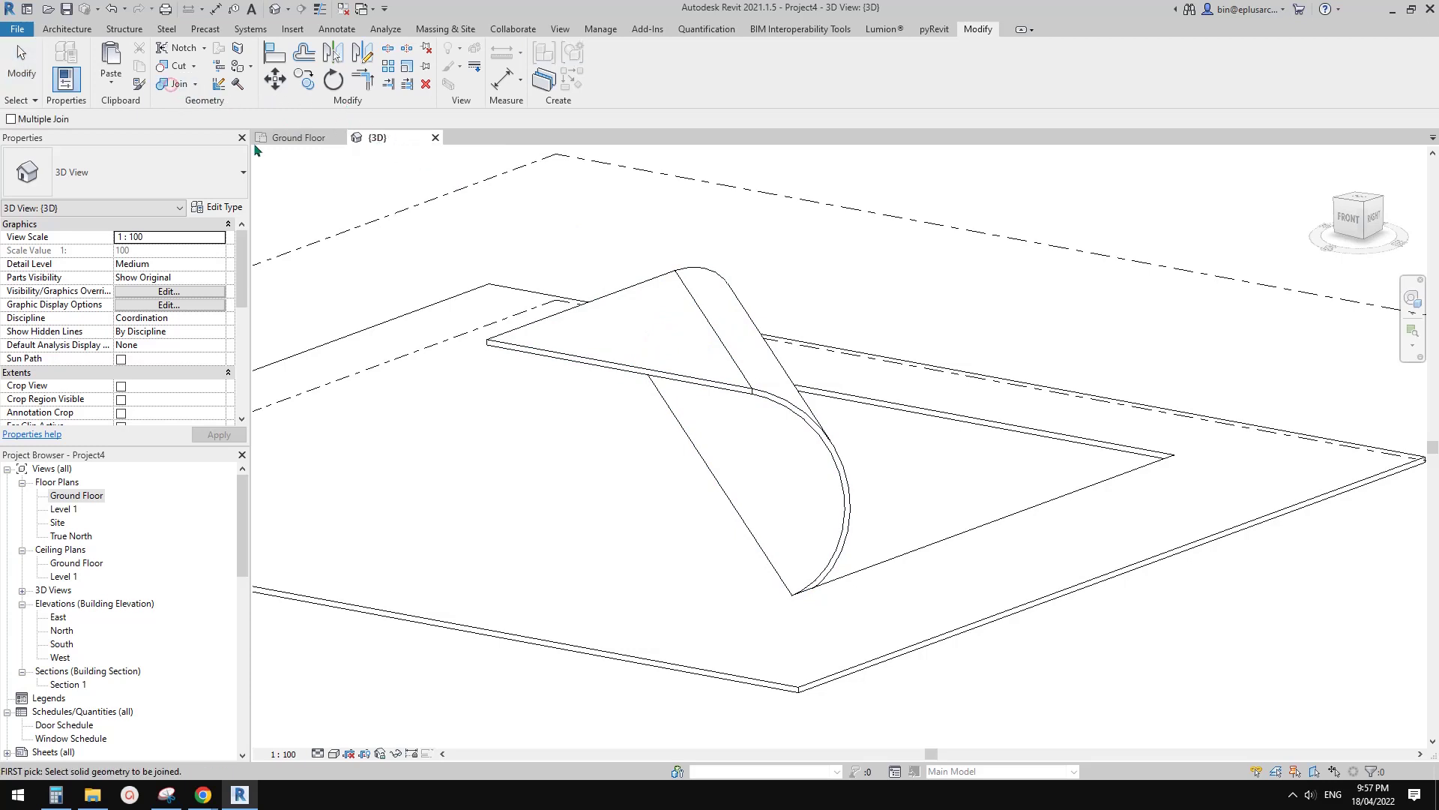
click(678, 326)
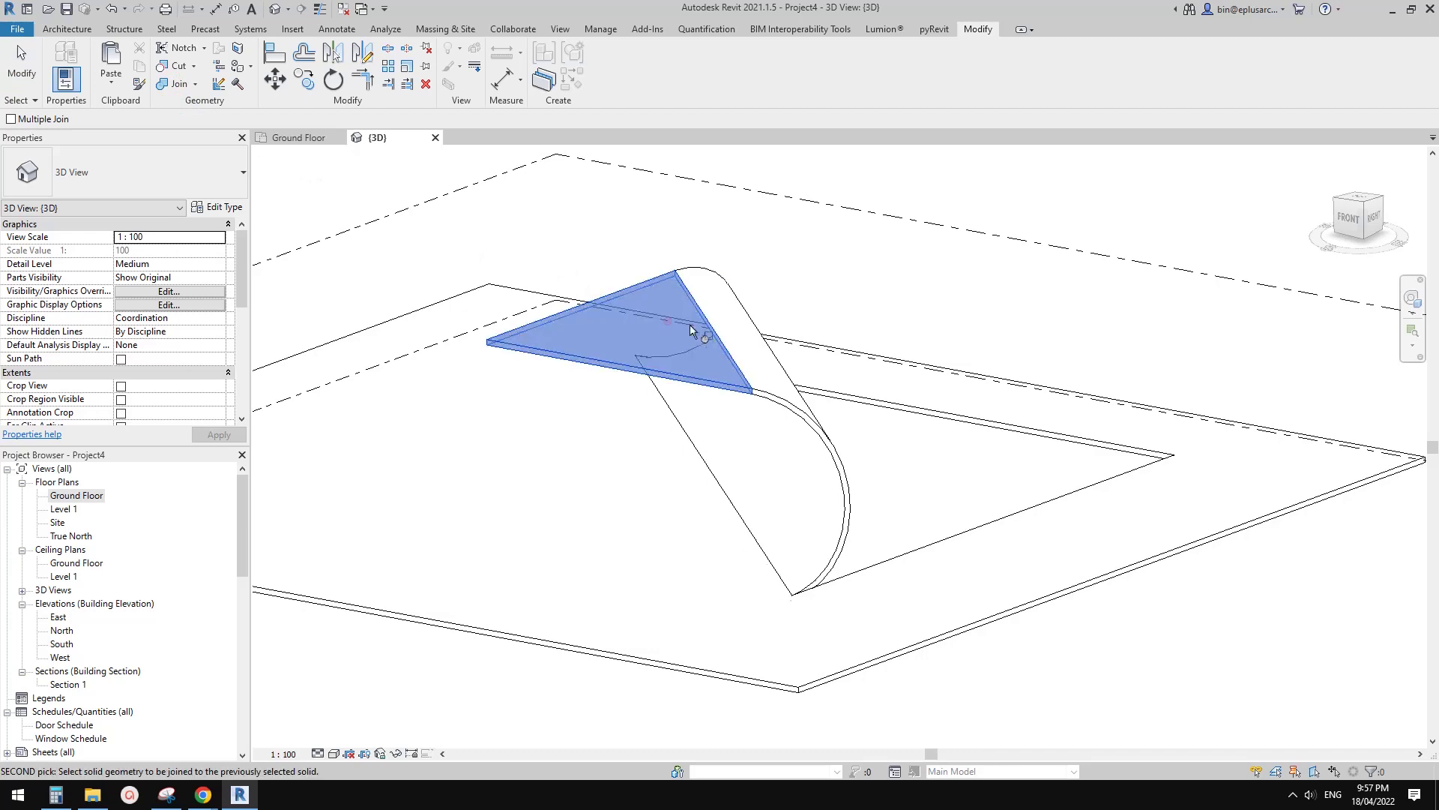
click(744, 332)
click(1198, 643)
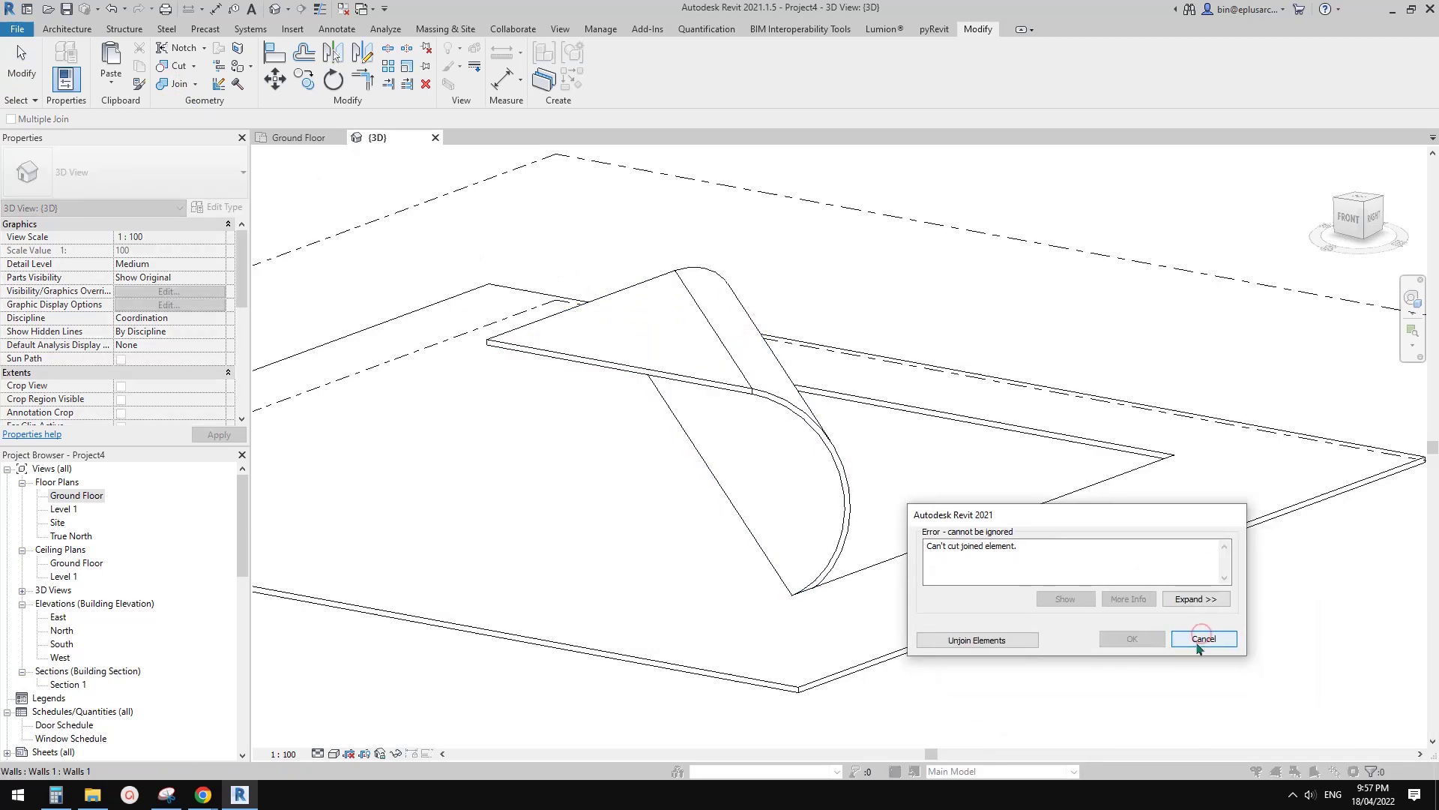
key(Escape)
scroll(750, 397, up, 3)
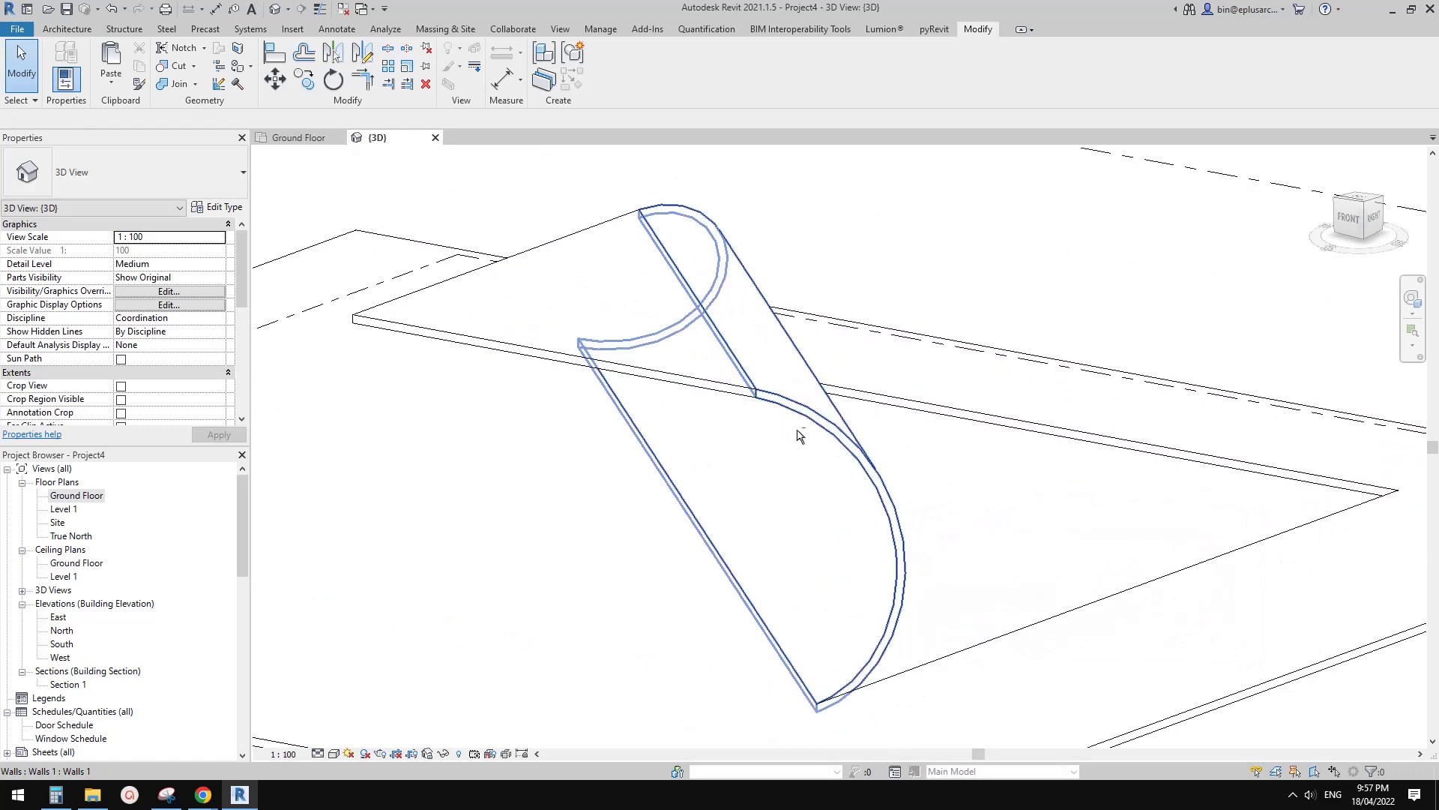
shift+middle_drag(799, 435, 733, 344)
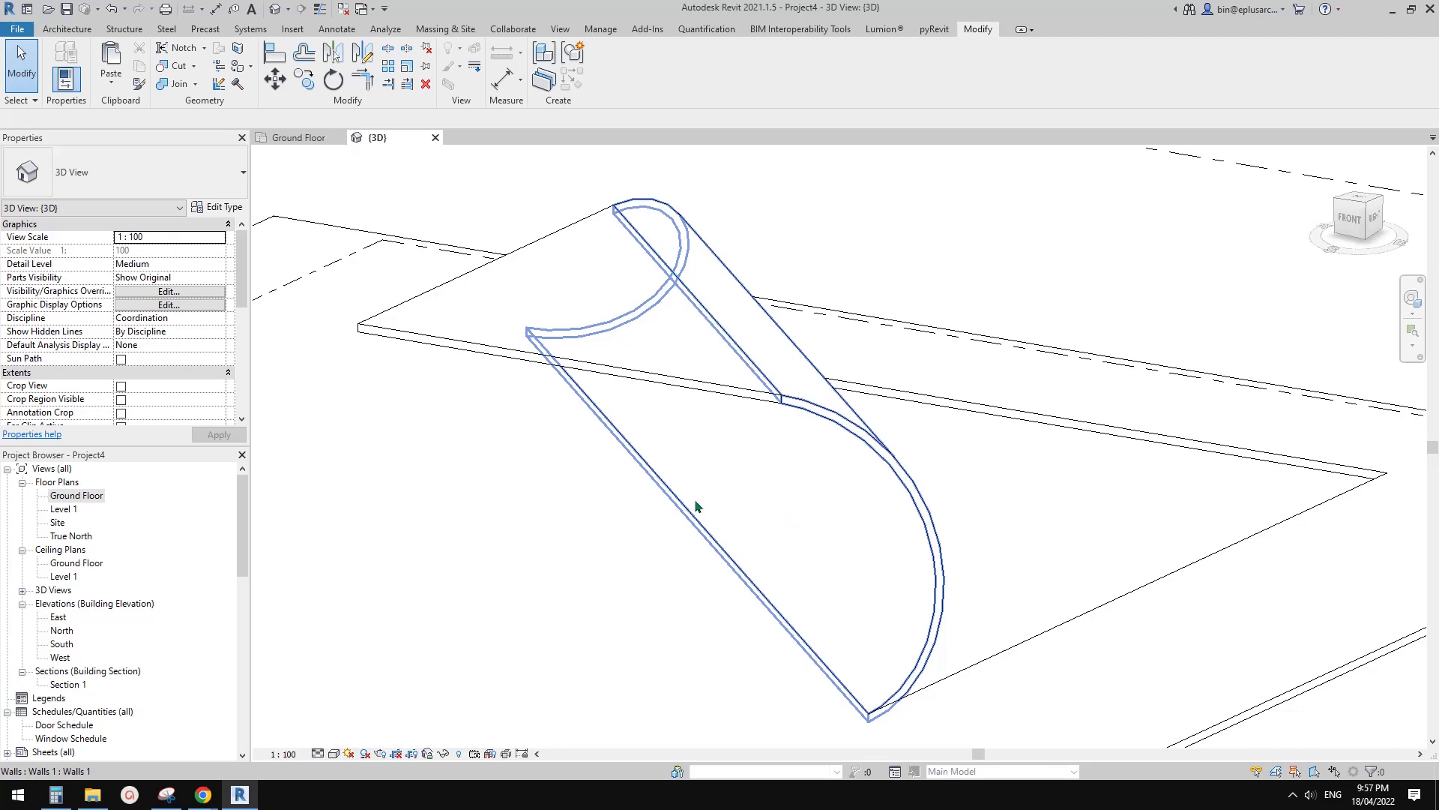
shift+middle_drag(696, 507, 942, 482)
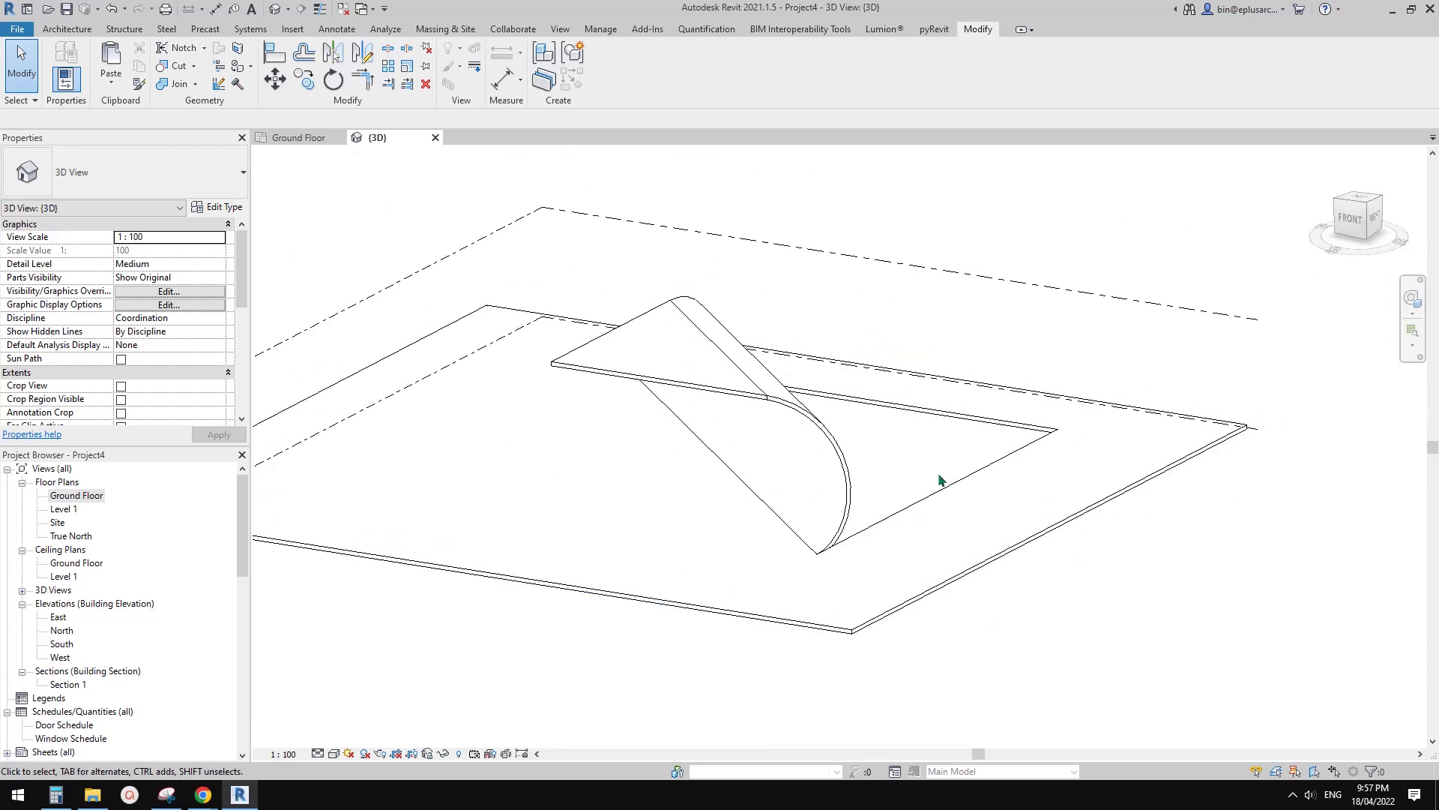
click(975, 519)
scroll(181, 326, down, 5)
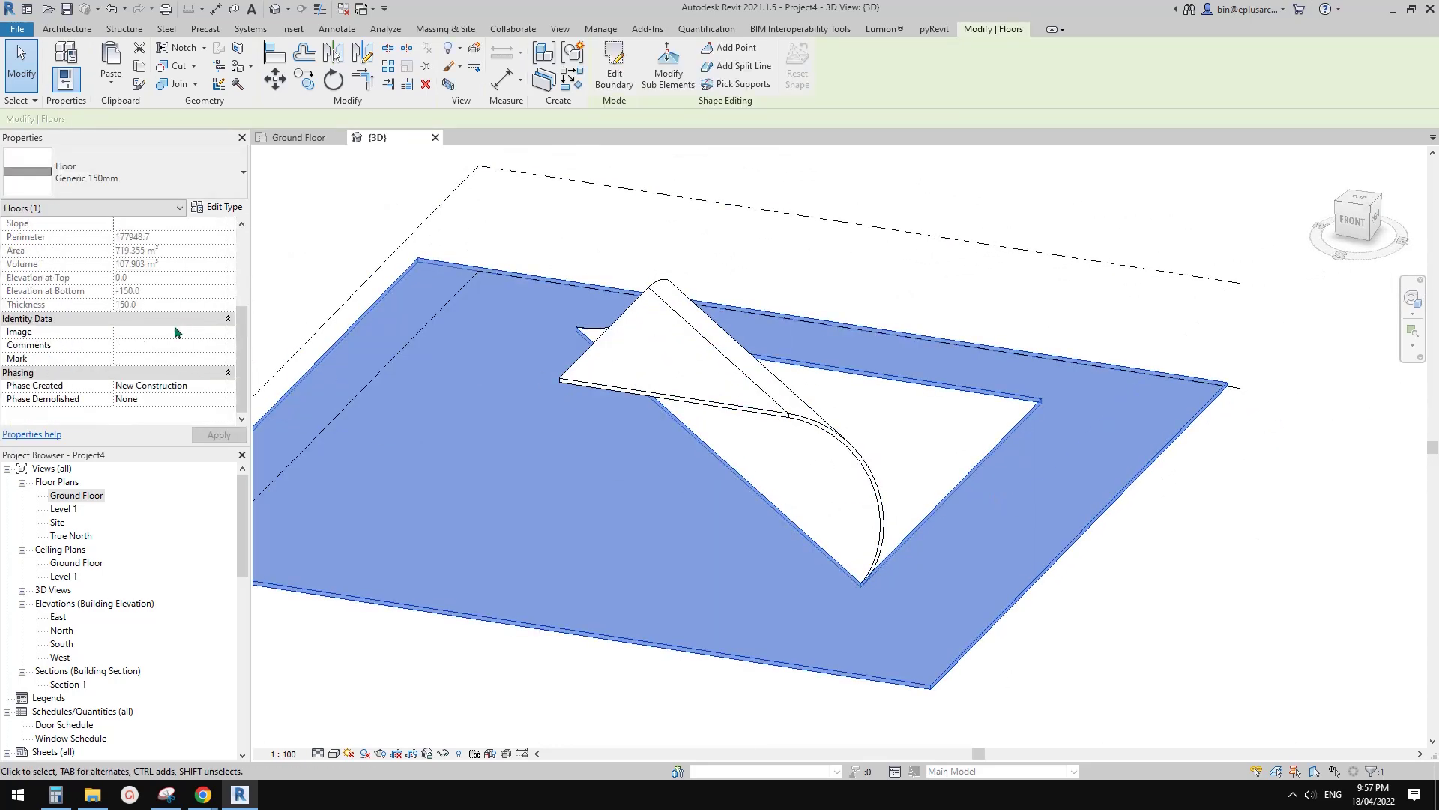
scroll(177, 332, up, 3)
click(218, 207)
click(672, 268)
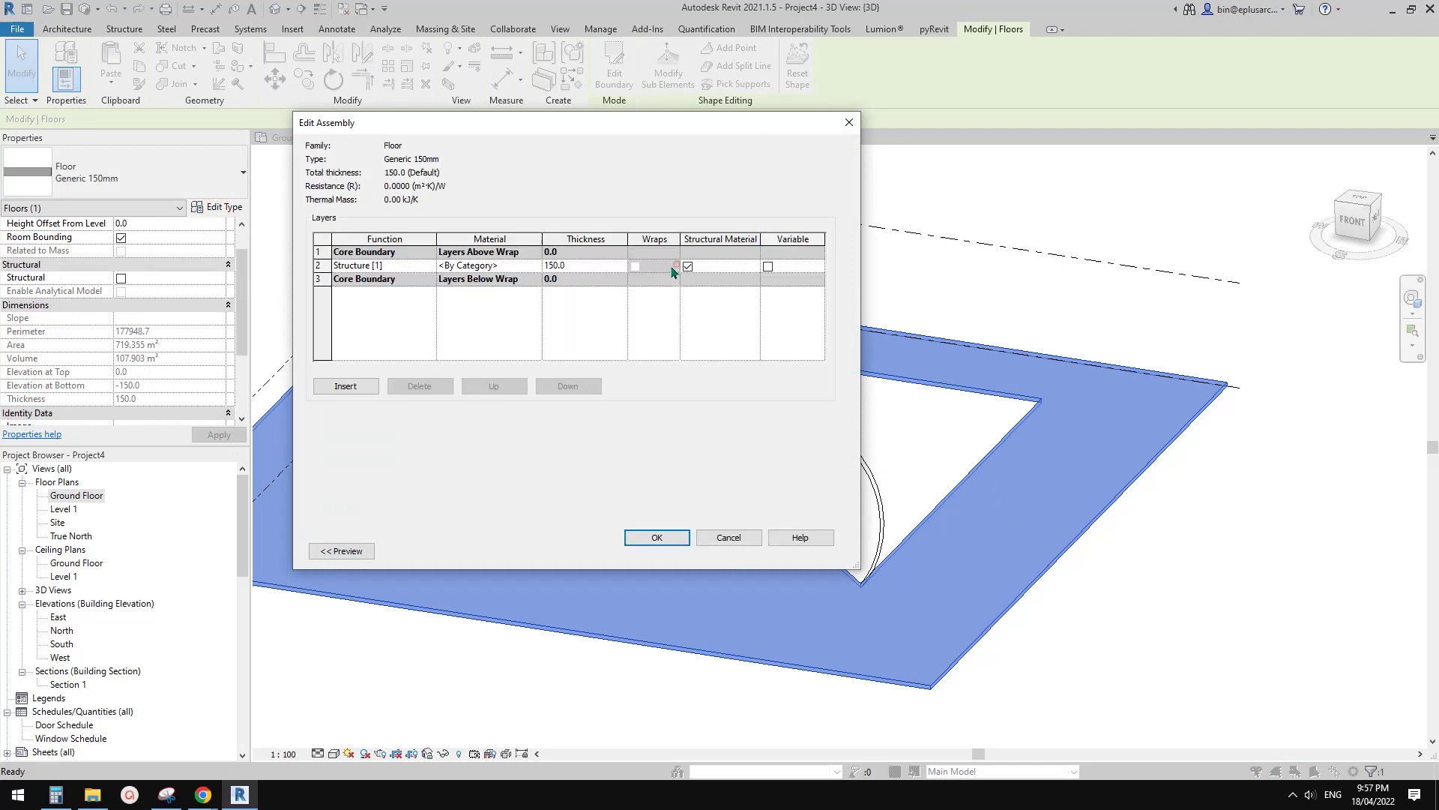
key(Escape)
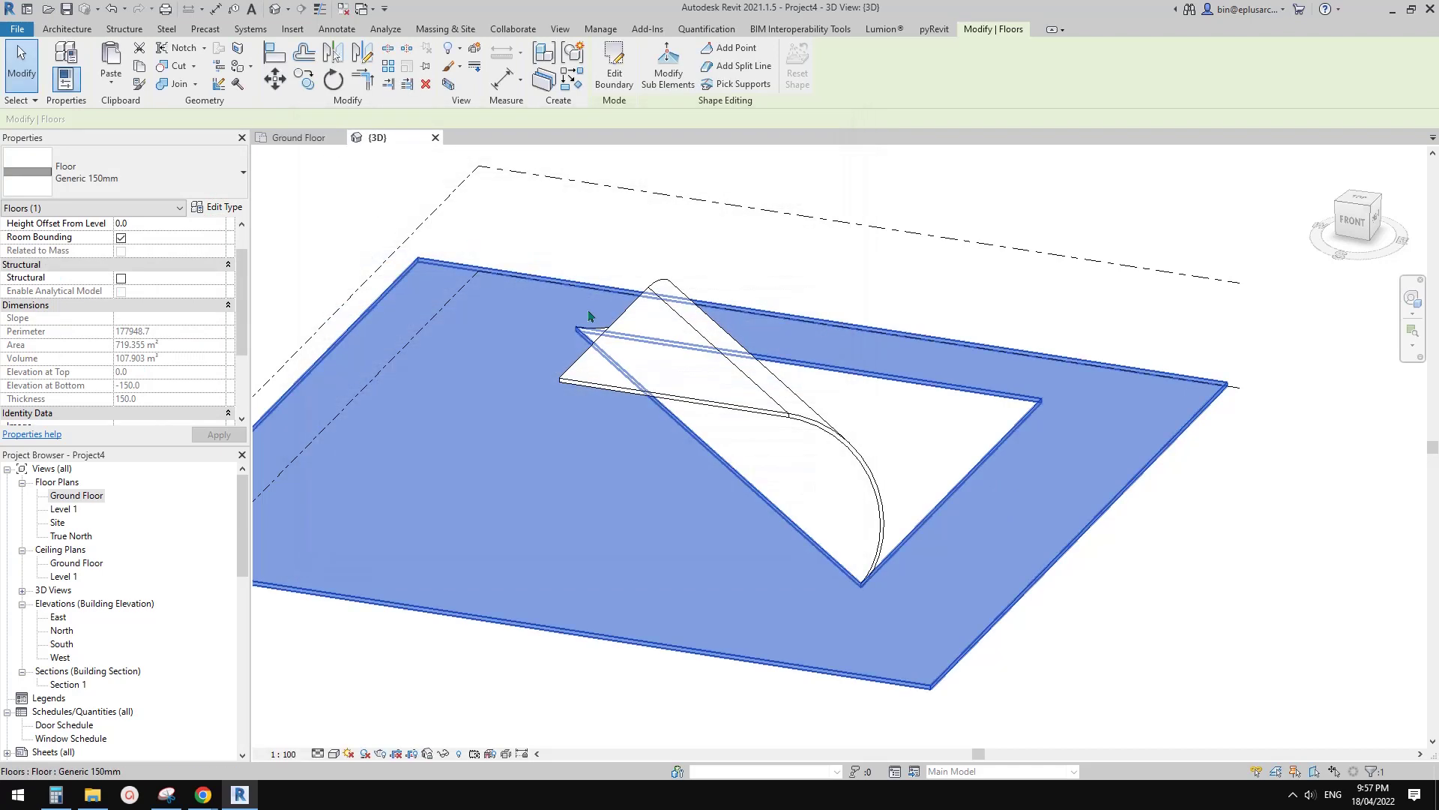
key(Escape)
- Set the structure layer material of the Generic 150mm floor type to Concrete, Cast In Situ
click(1050, 440)
click(217, 207)
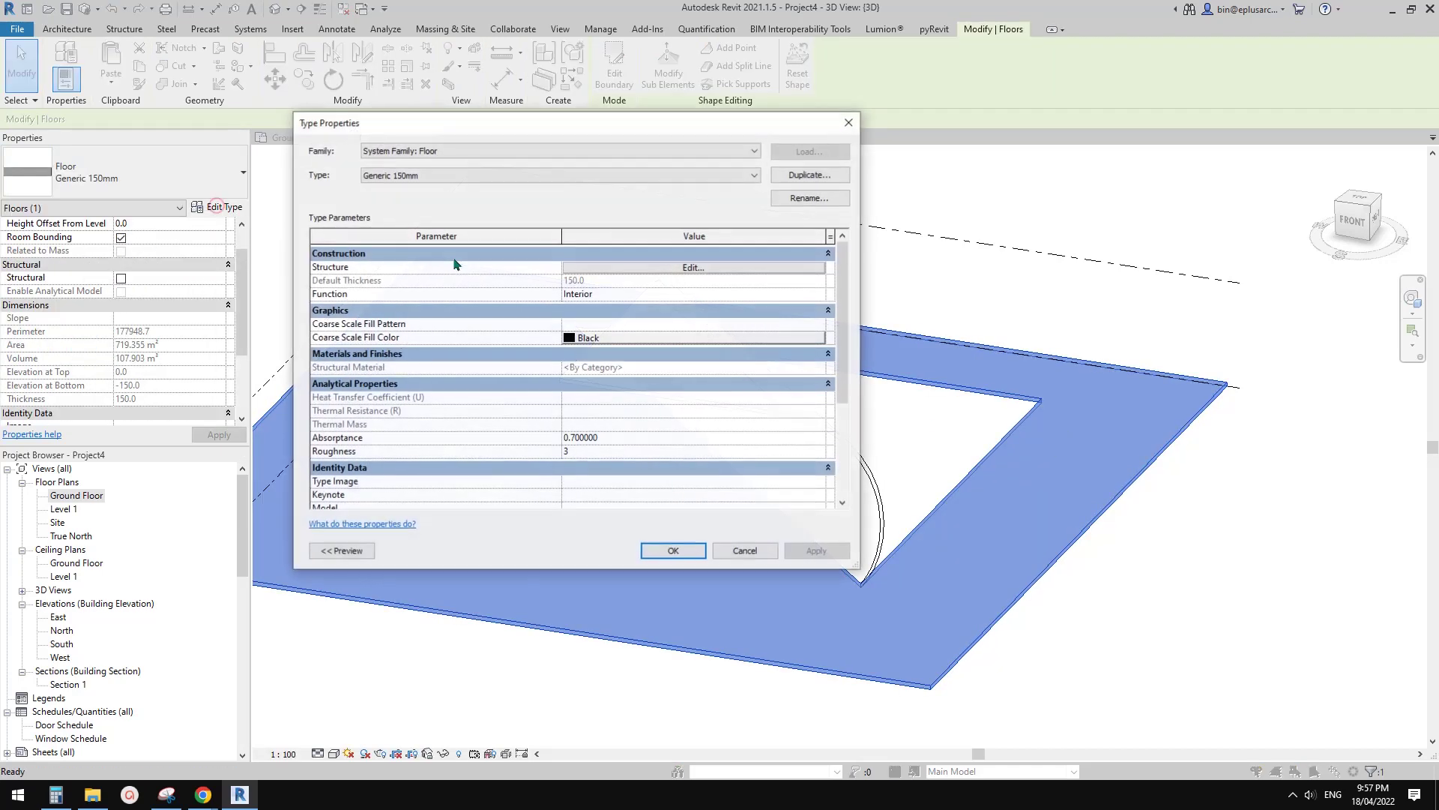
click(600, 268)
click(512, 265)
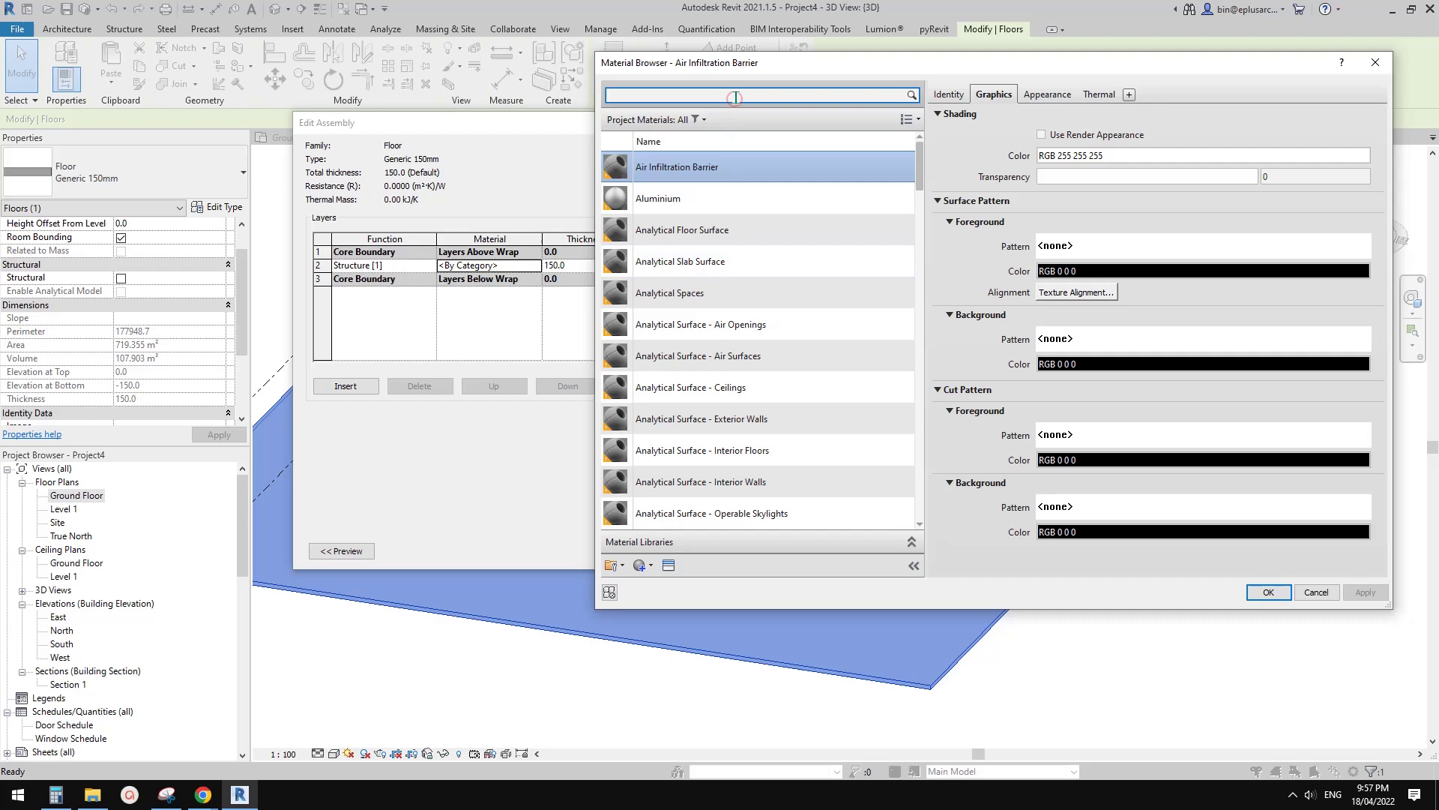
click(736, 97)
text(situ)
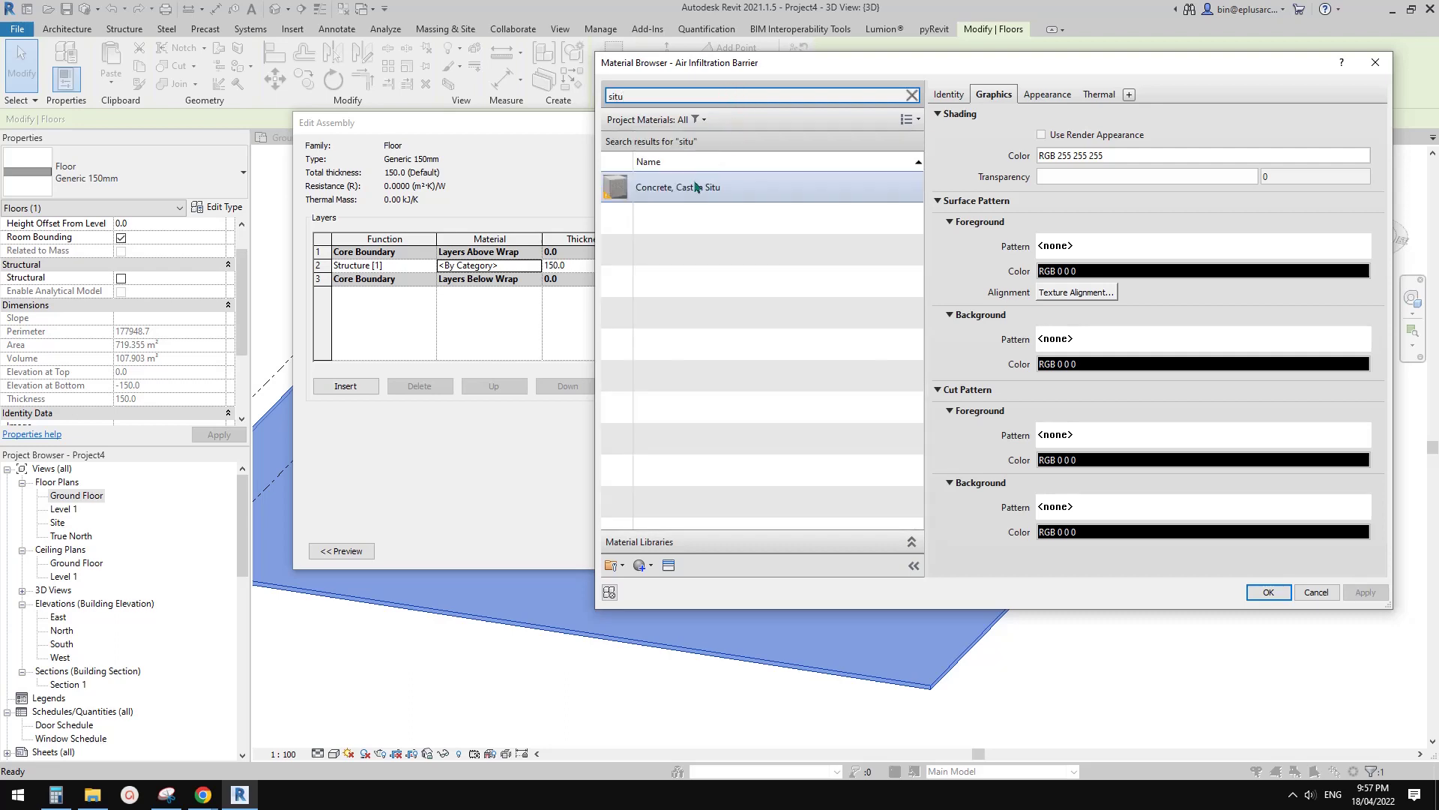
double_click(691, 182)
click(525, 265)
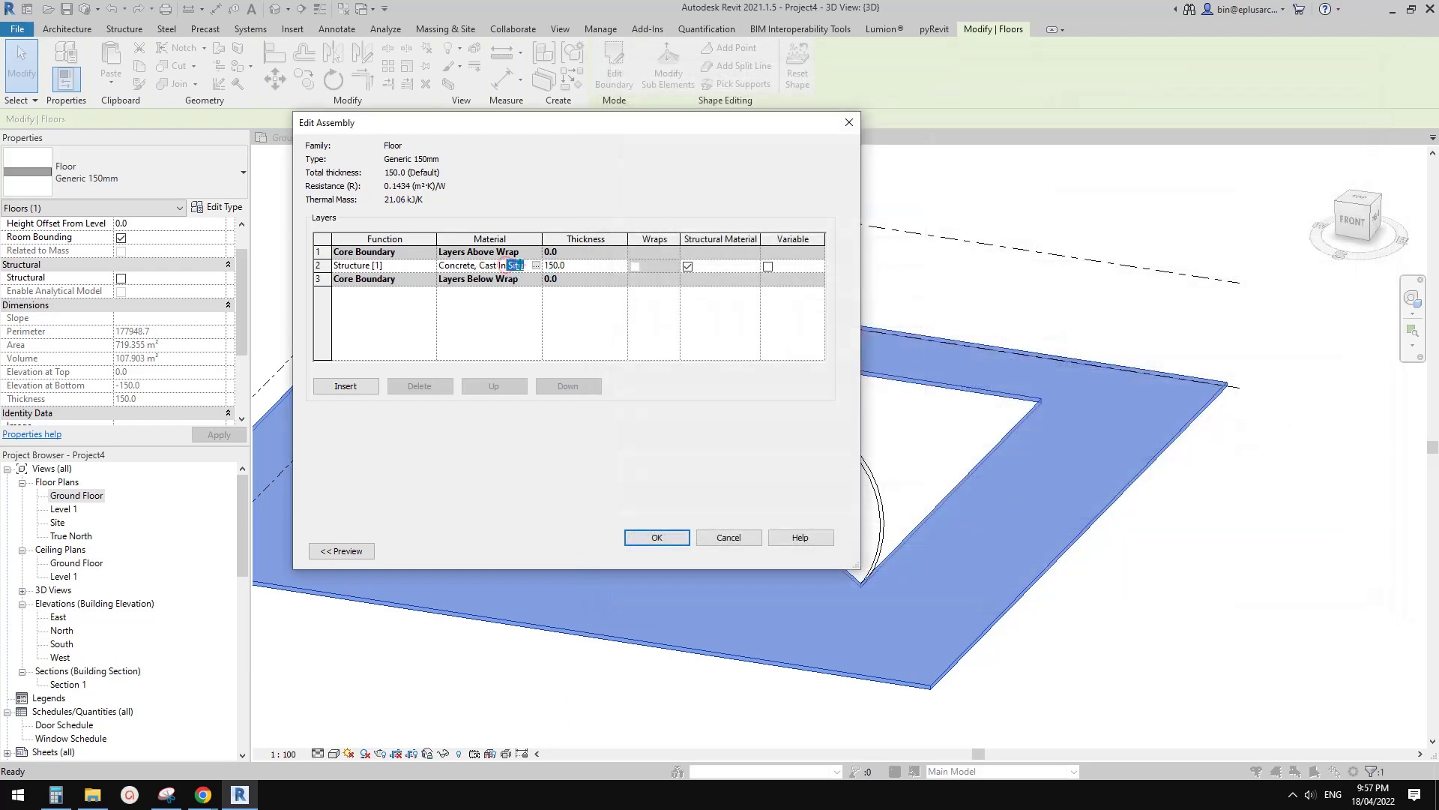
click(658, 538)
click(660, 545)
- Edit the curl in place, set its swept blend material to Concrete, Cast In Situ, and finish the model
click(841, 471)
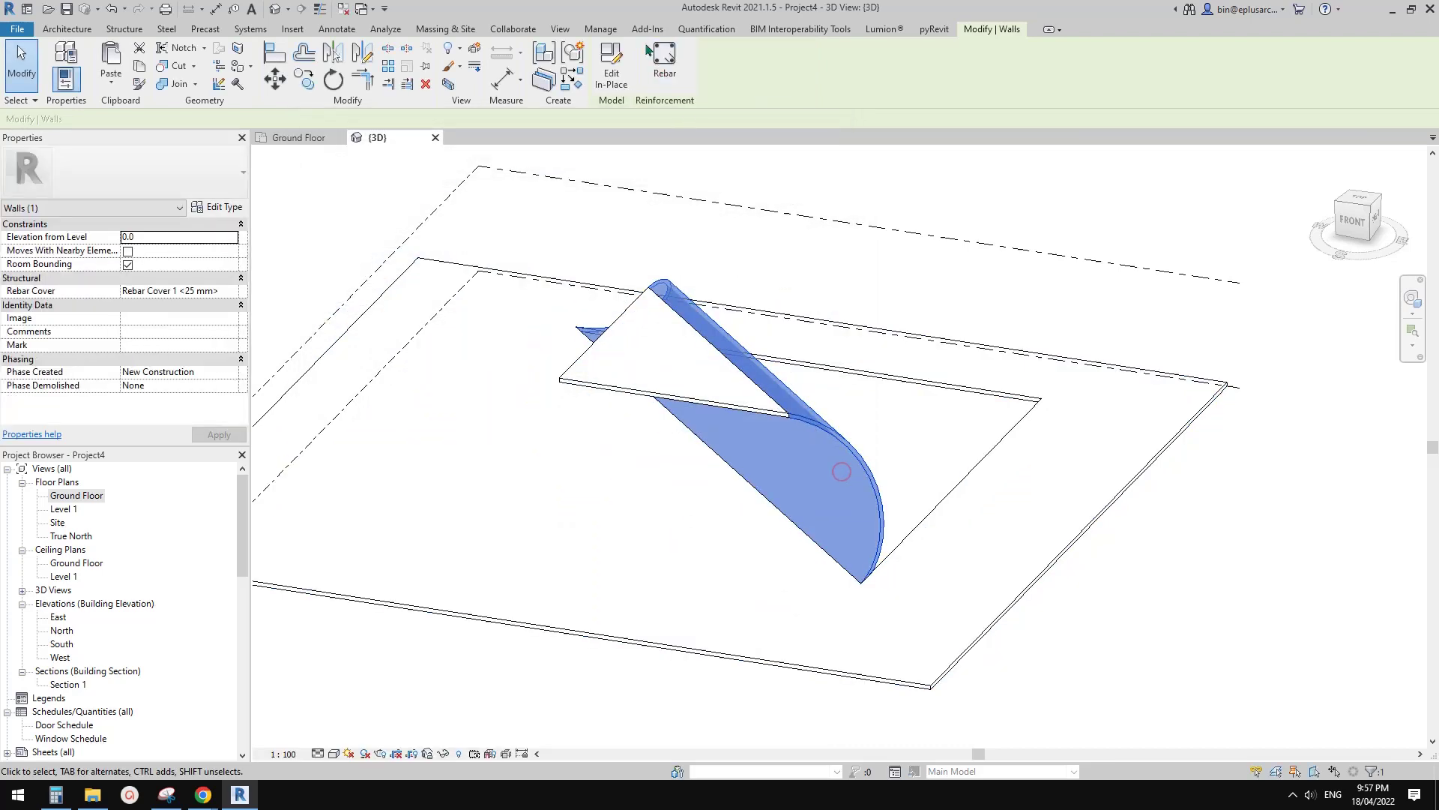
click(610, 56)
click(811, 451)
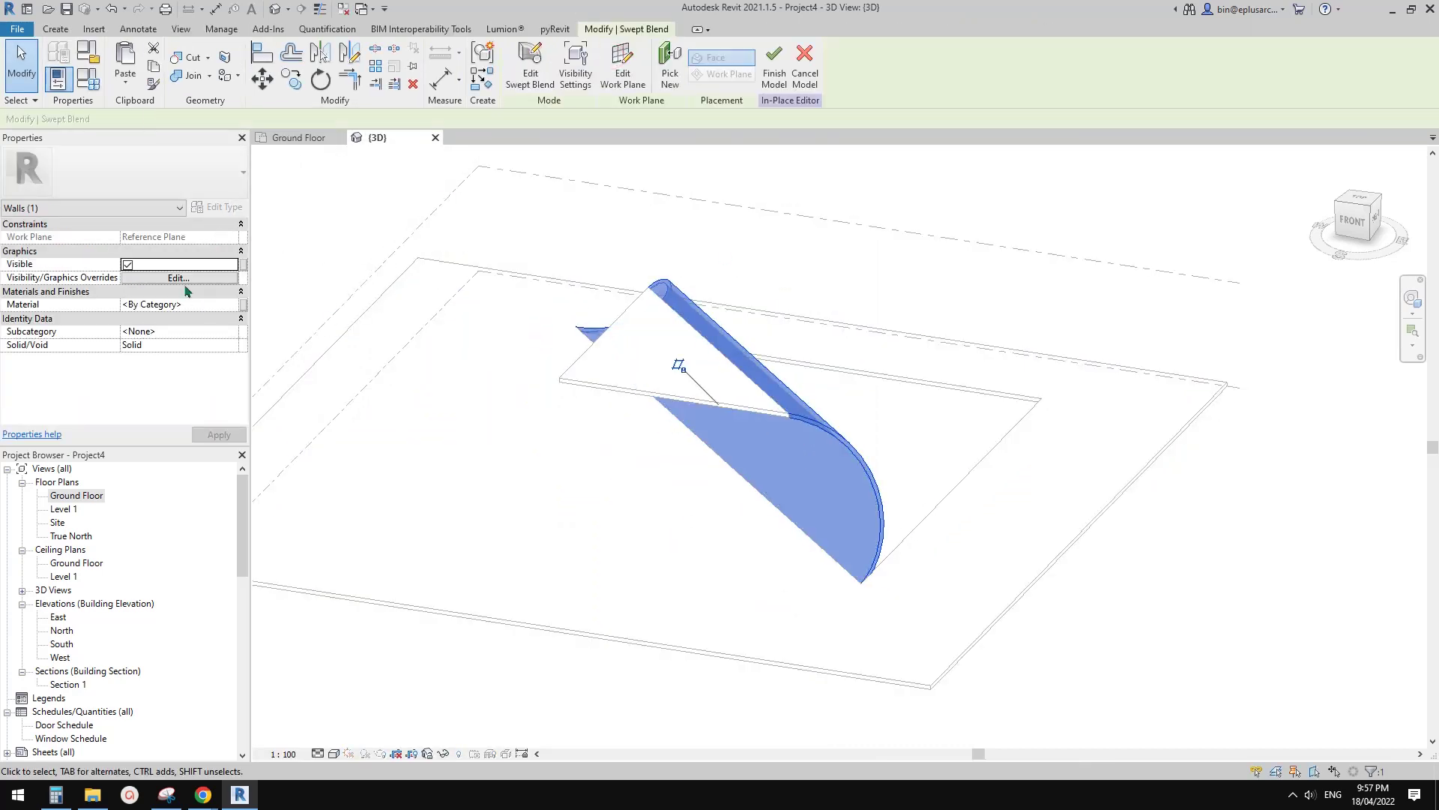
click(199, 305)
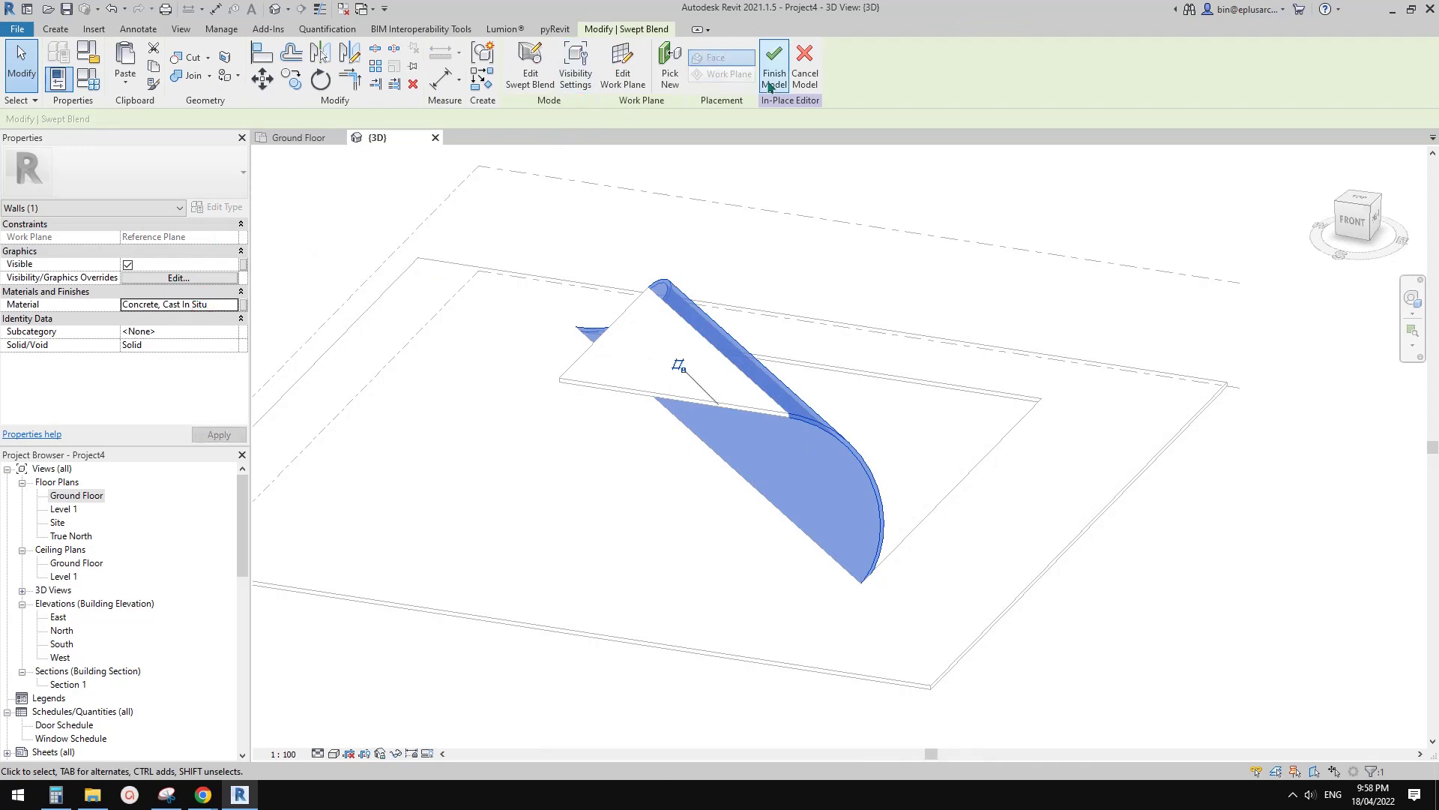
click(773, 78)
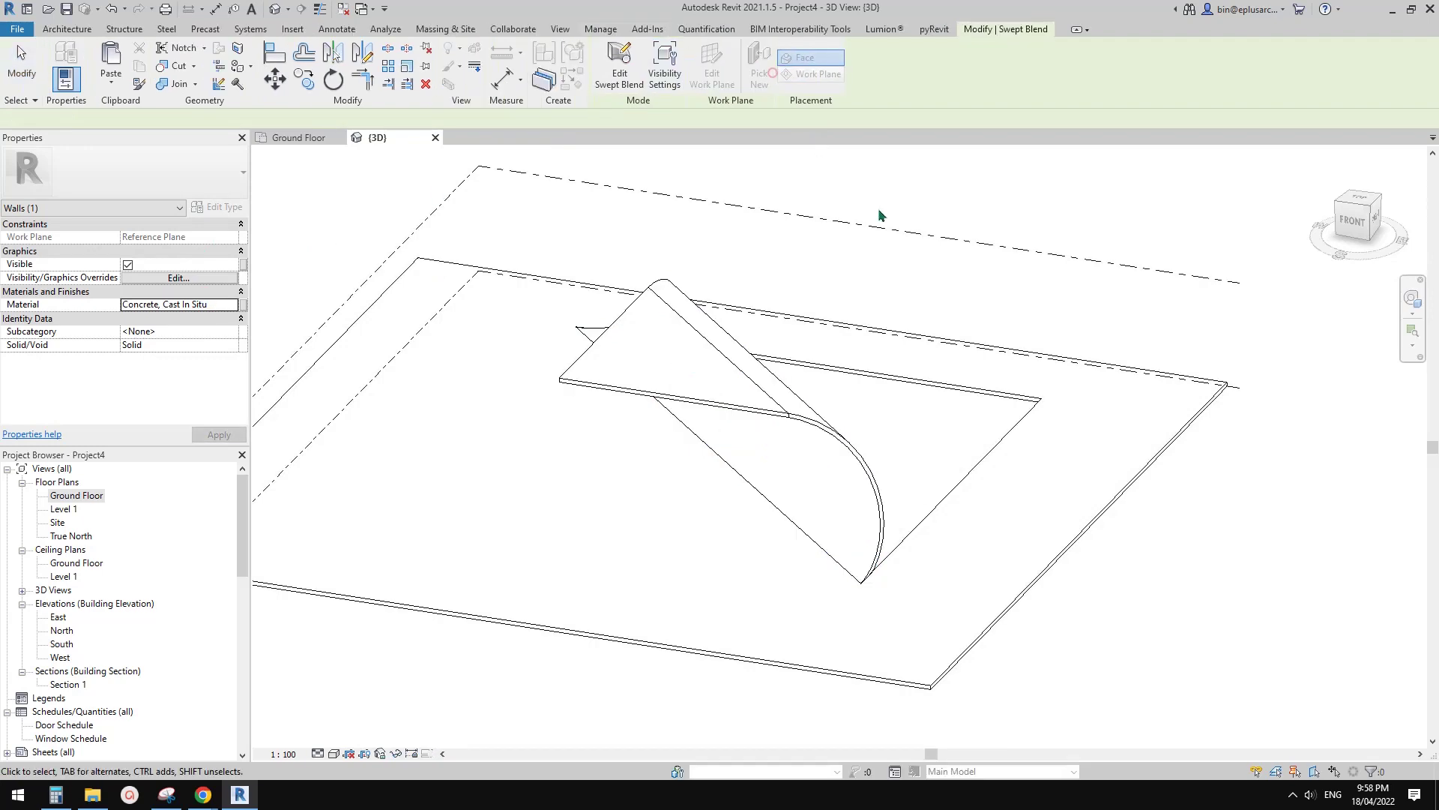
- Preview the 3D view in the Shaded visual style and switch it to Realistic
scroll(881, 431, up, 2)
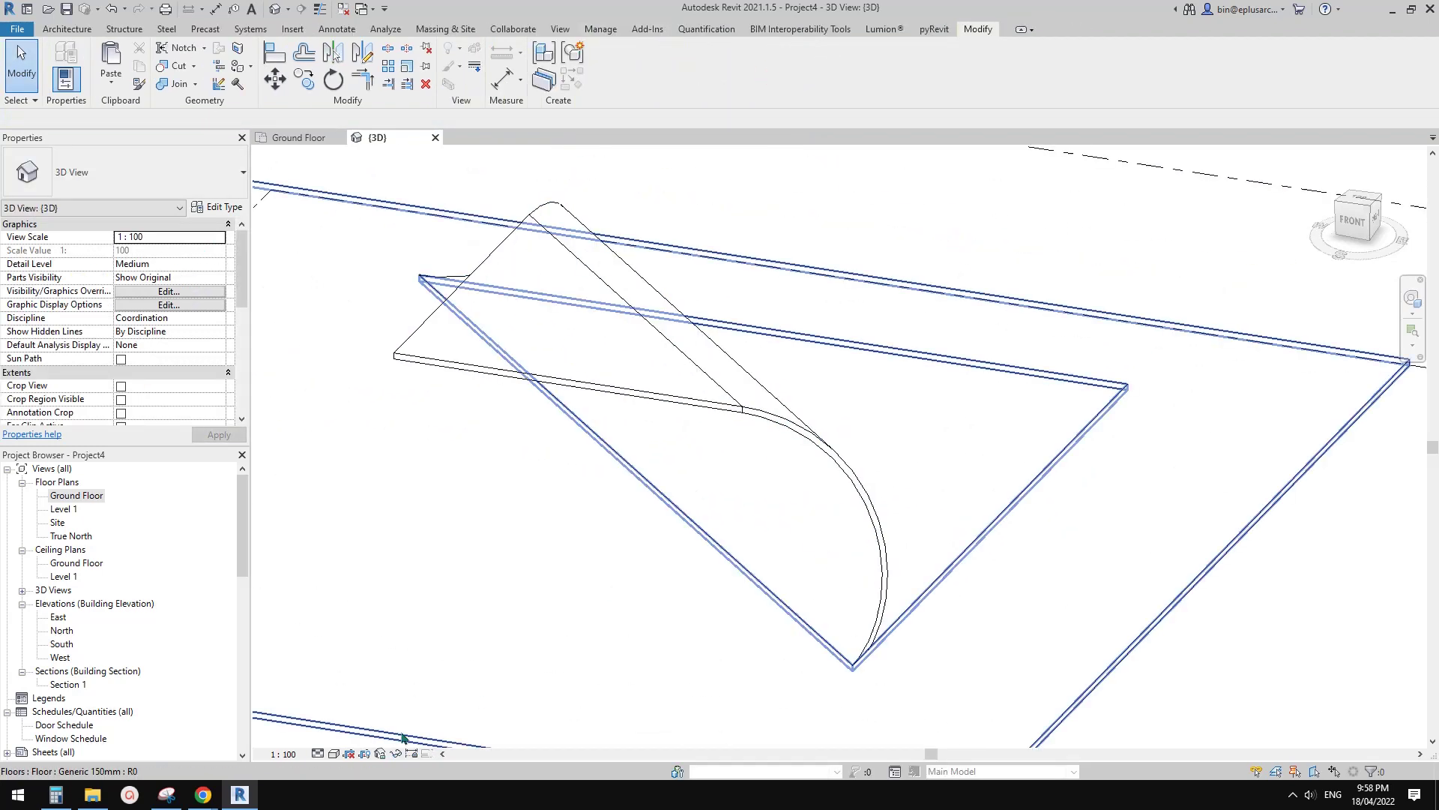
click(334, 753)
click(366, 711)
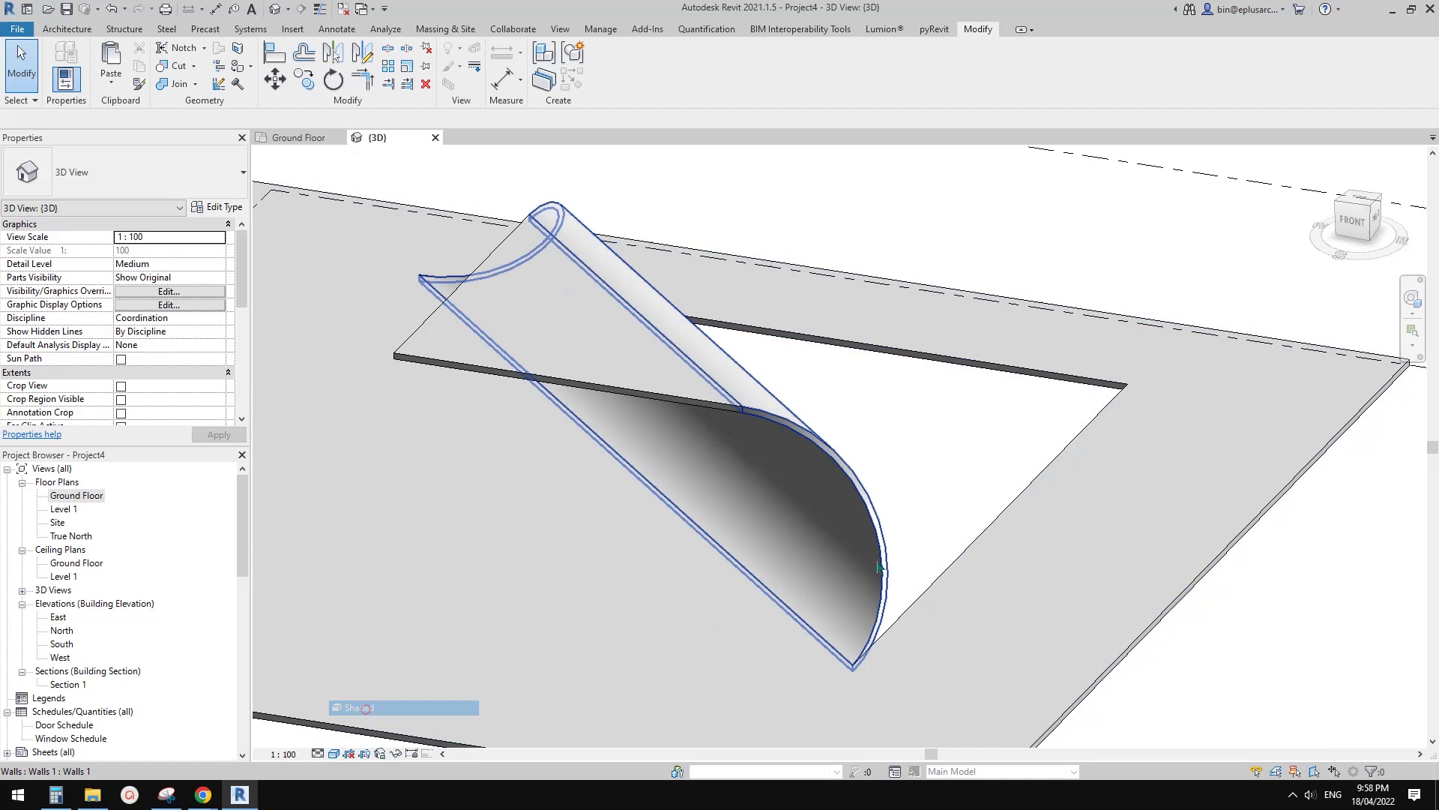
shift+middle_drag(903, 530, 901, 466)
click(334, 753)
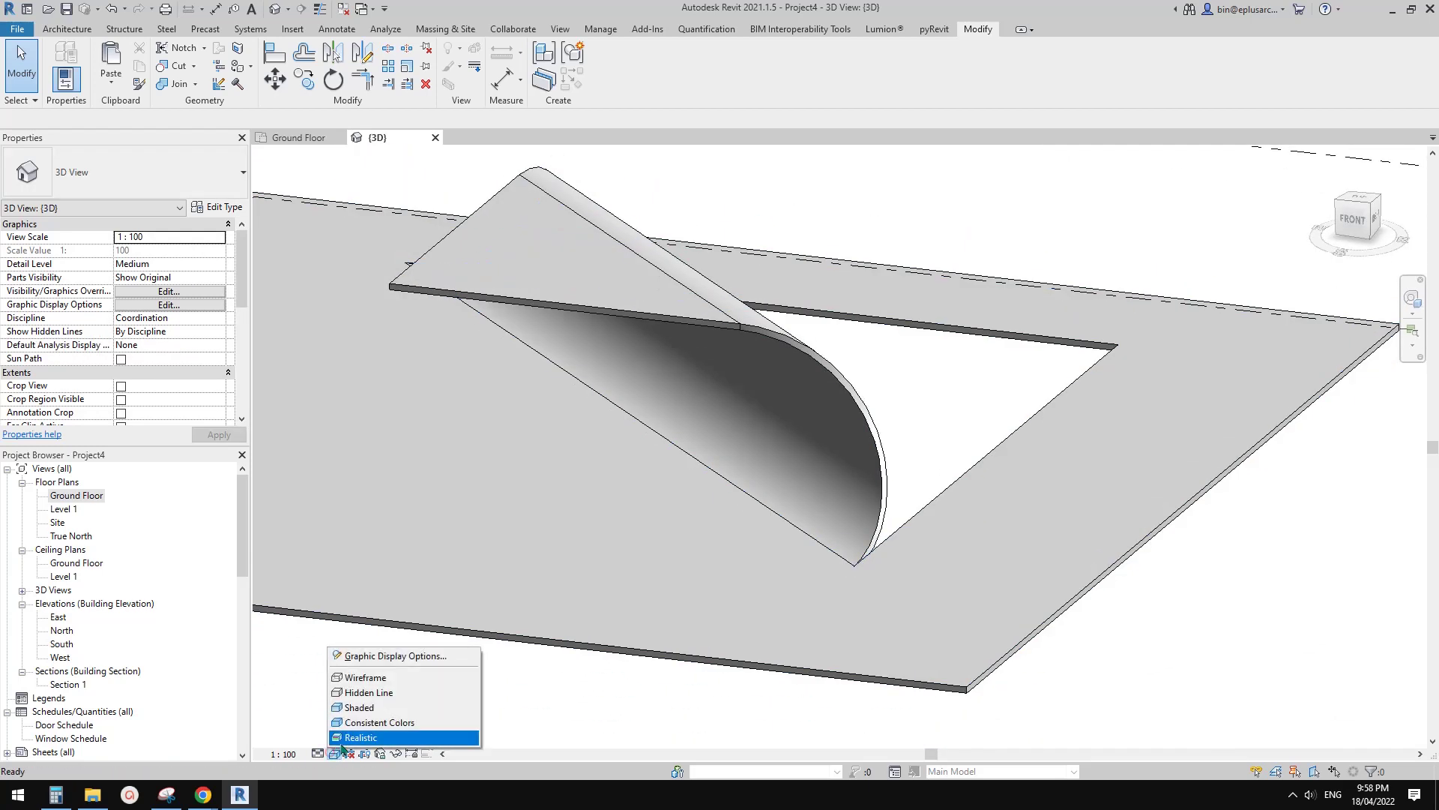
click(372, 736)
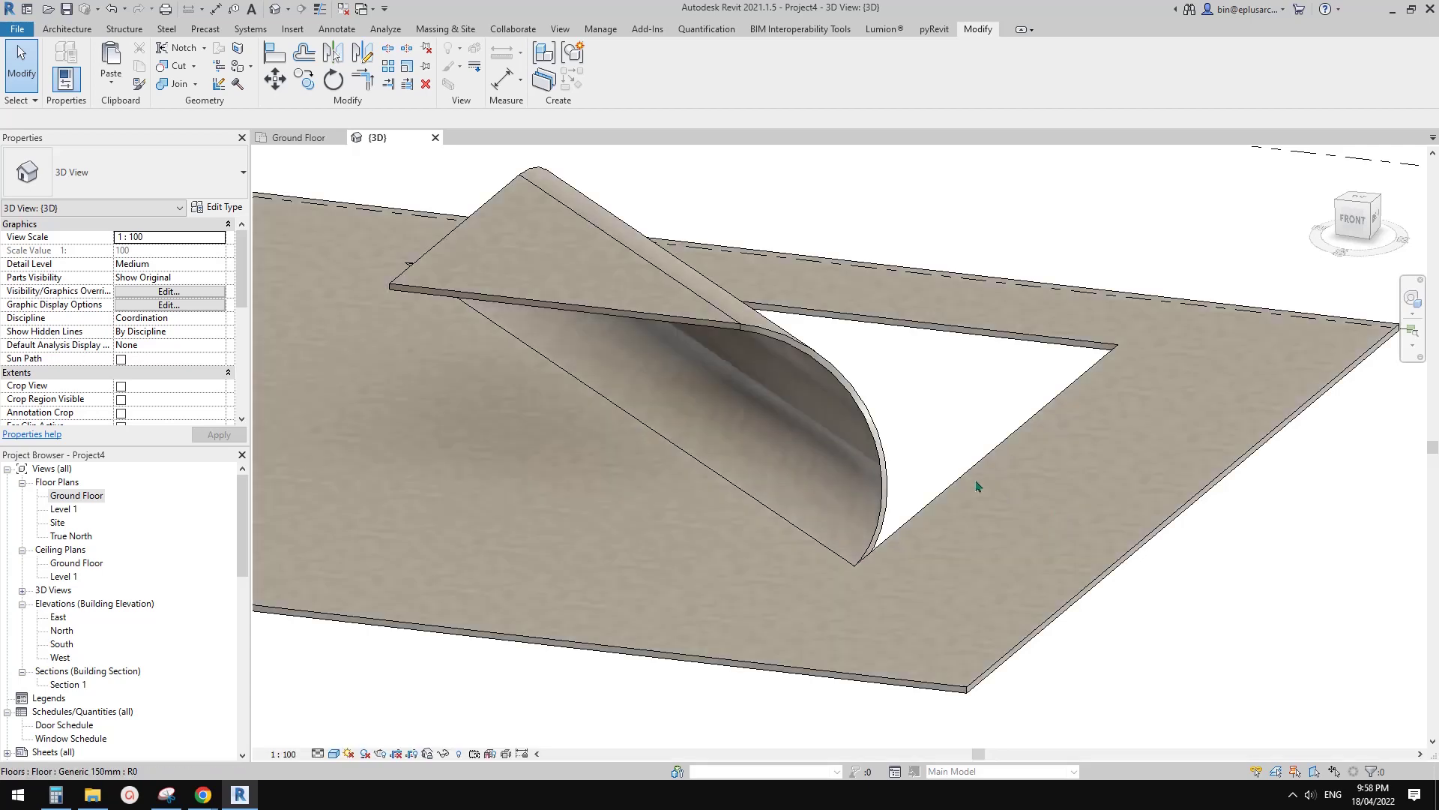
- Set the 3D view to the Shaded visual style and turn off Show Edges in its graphic display options
middle_drag(800, 485, 842, 504)
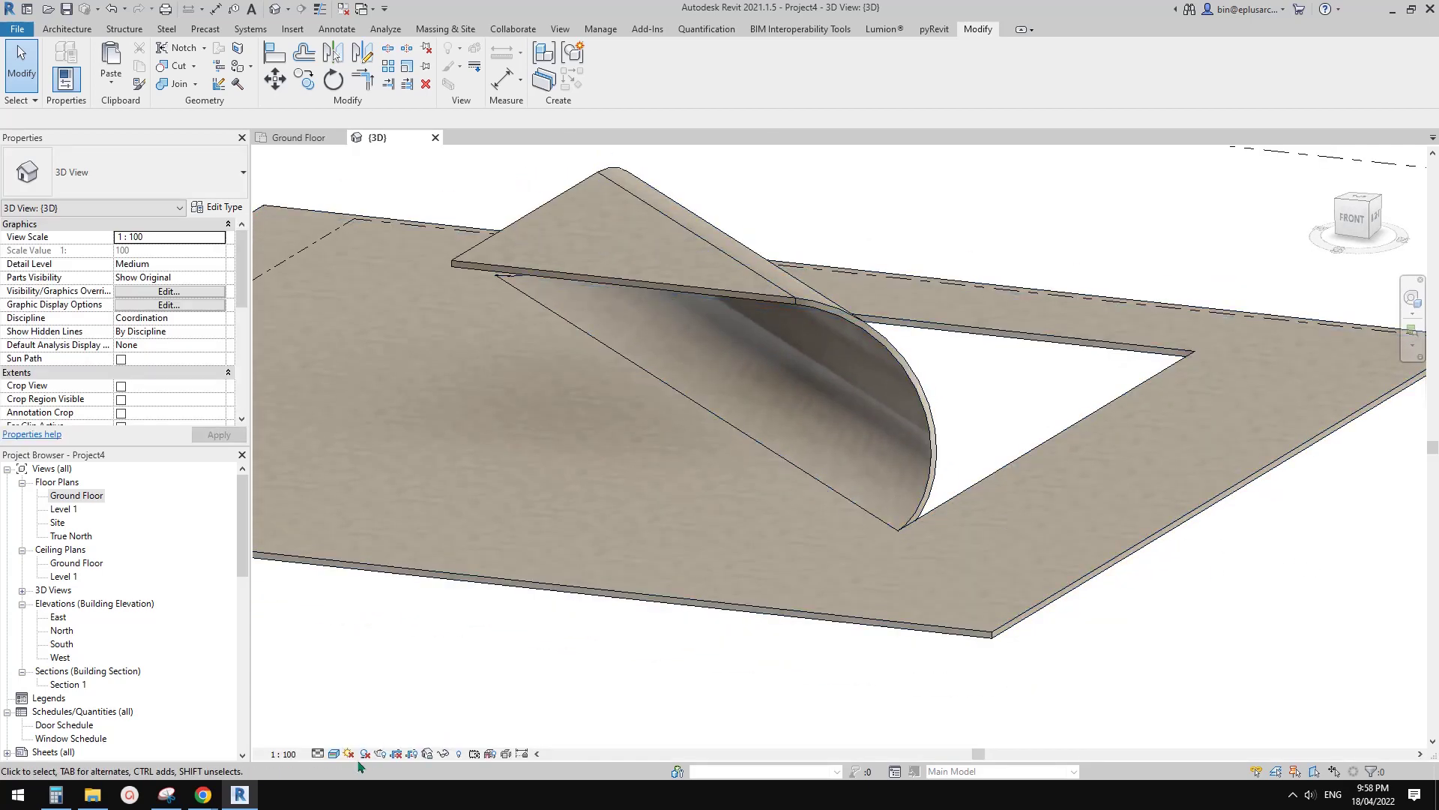
click(333, 752)
click(365, 706)
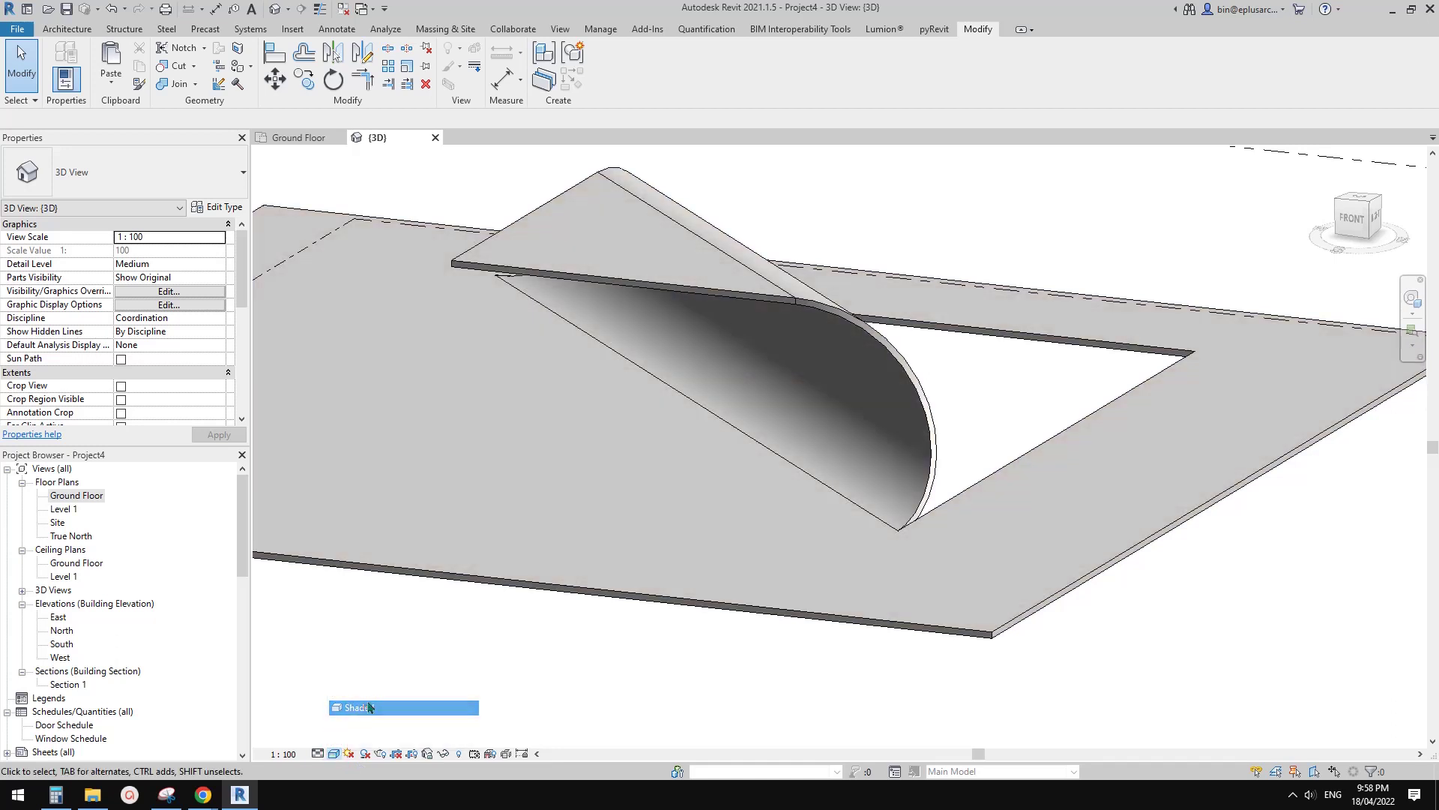
click(334, 753)
click(389, 653)
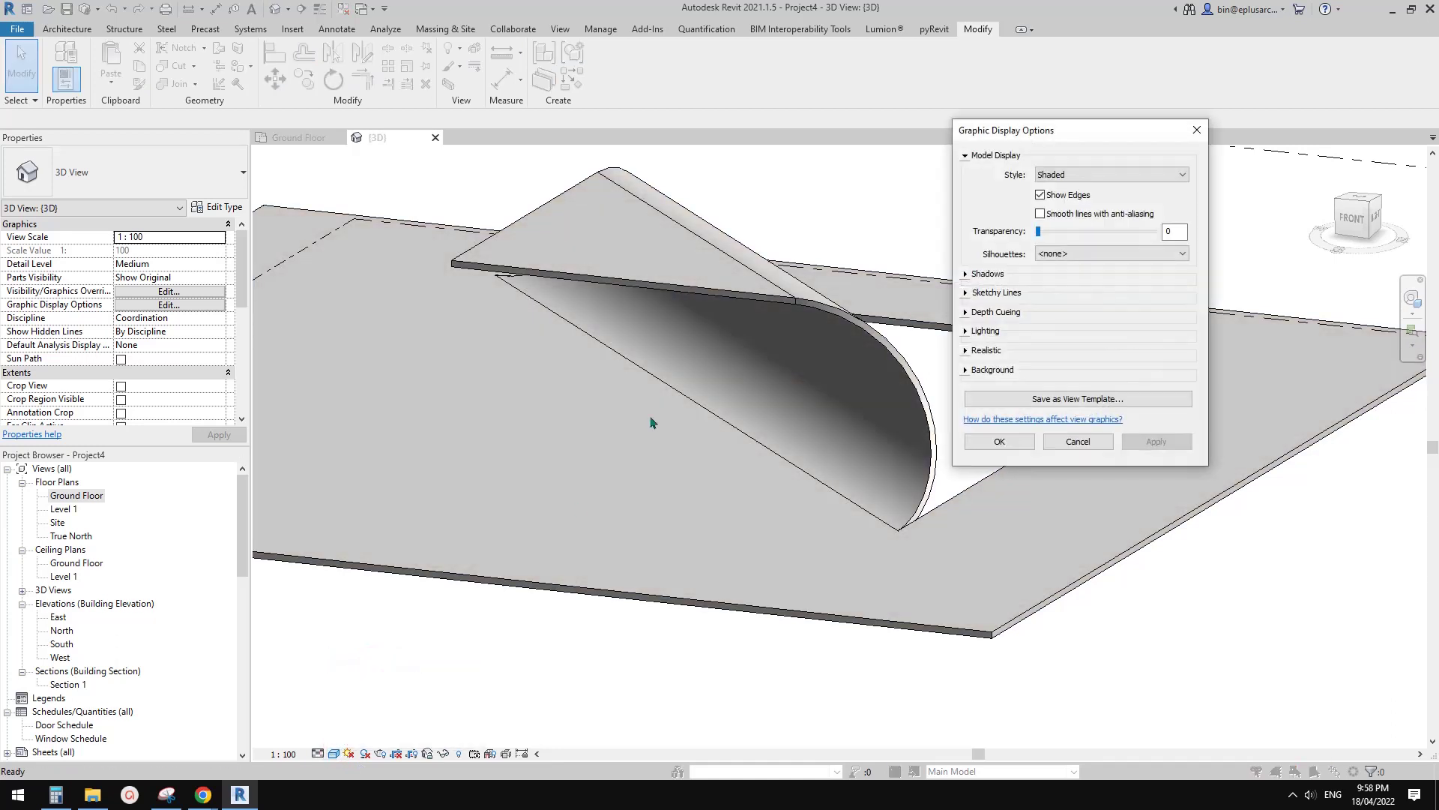
click(1040, 195)
click(1155, 441)
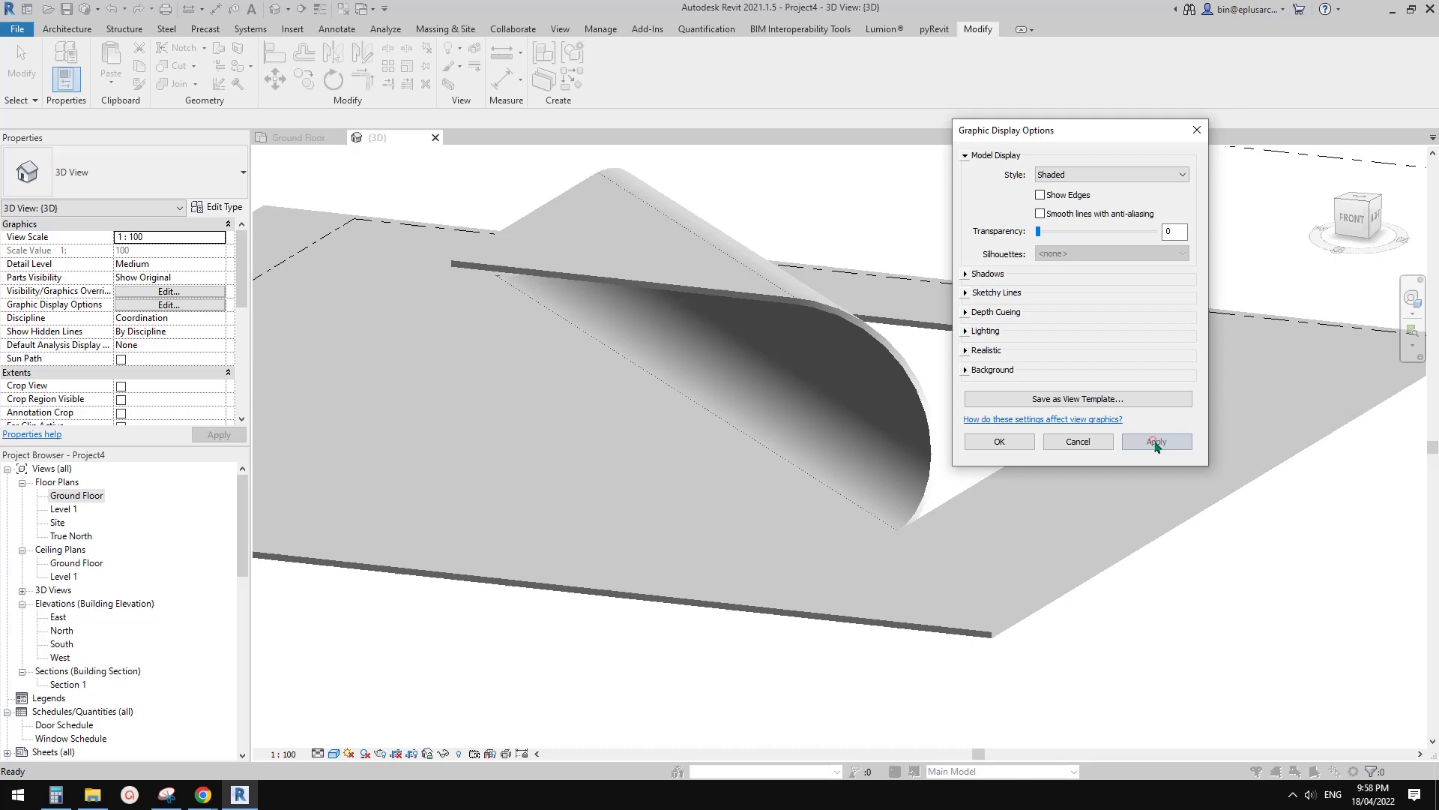
click(999, 441)
shift+middle_drag(999, 441, 1049, 529)
shift+middle_drag(820, 518, 889, 524)
middle_drag(963, 454, 877, 457)
- Switch to the Google Docs reference page and compare its folded slab image with the curled floor in the Revit 3D view
mouse_move(203, 794)
click(101, 723)
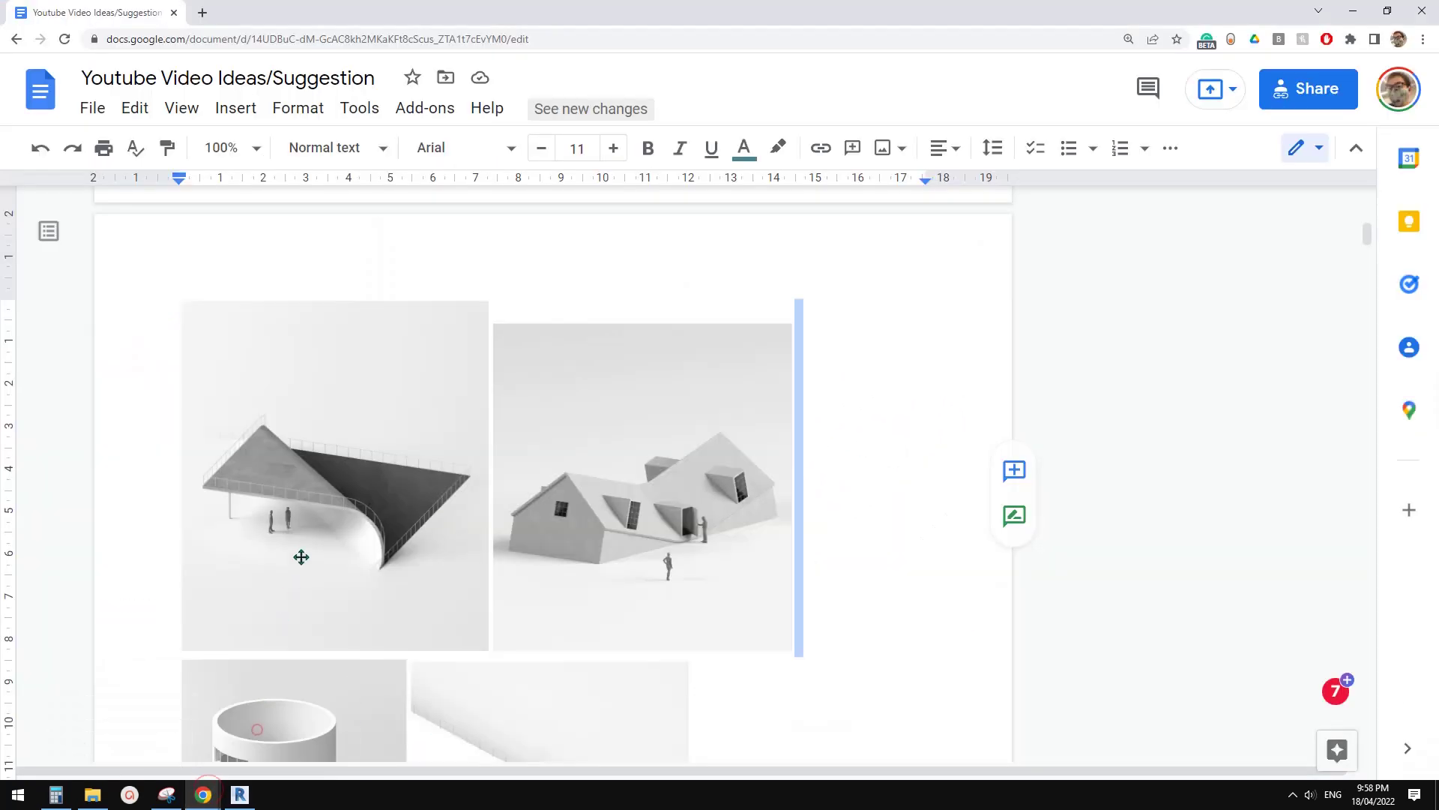
click(239, 794)
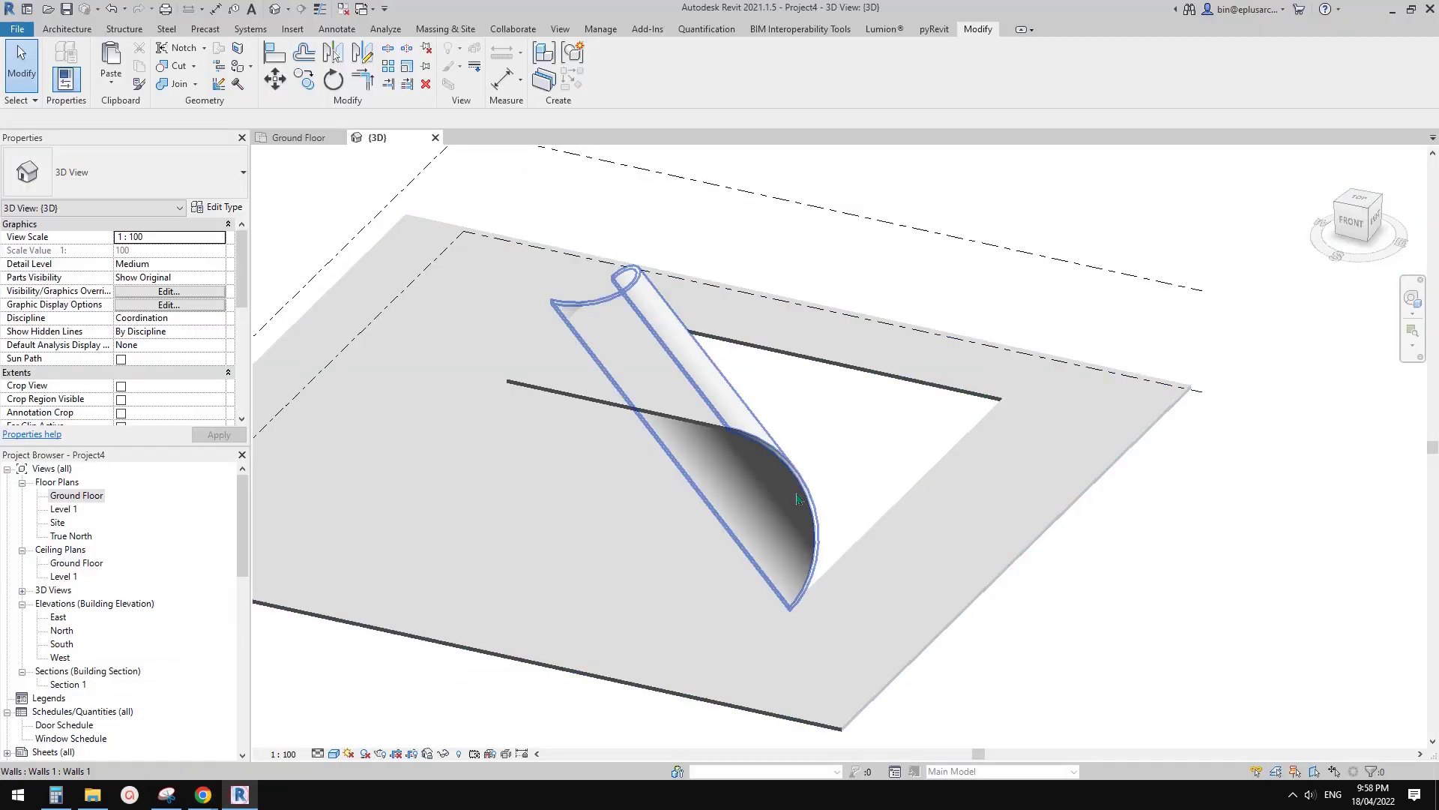
click(679, 404)
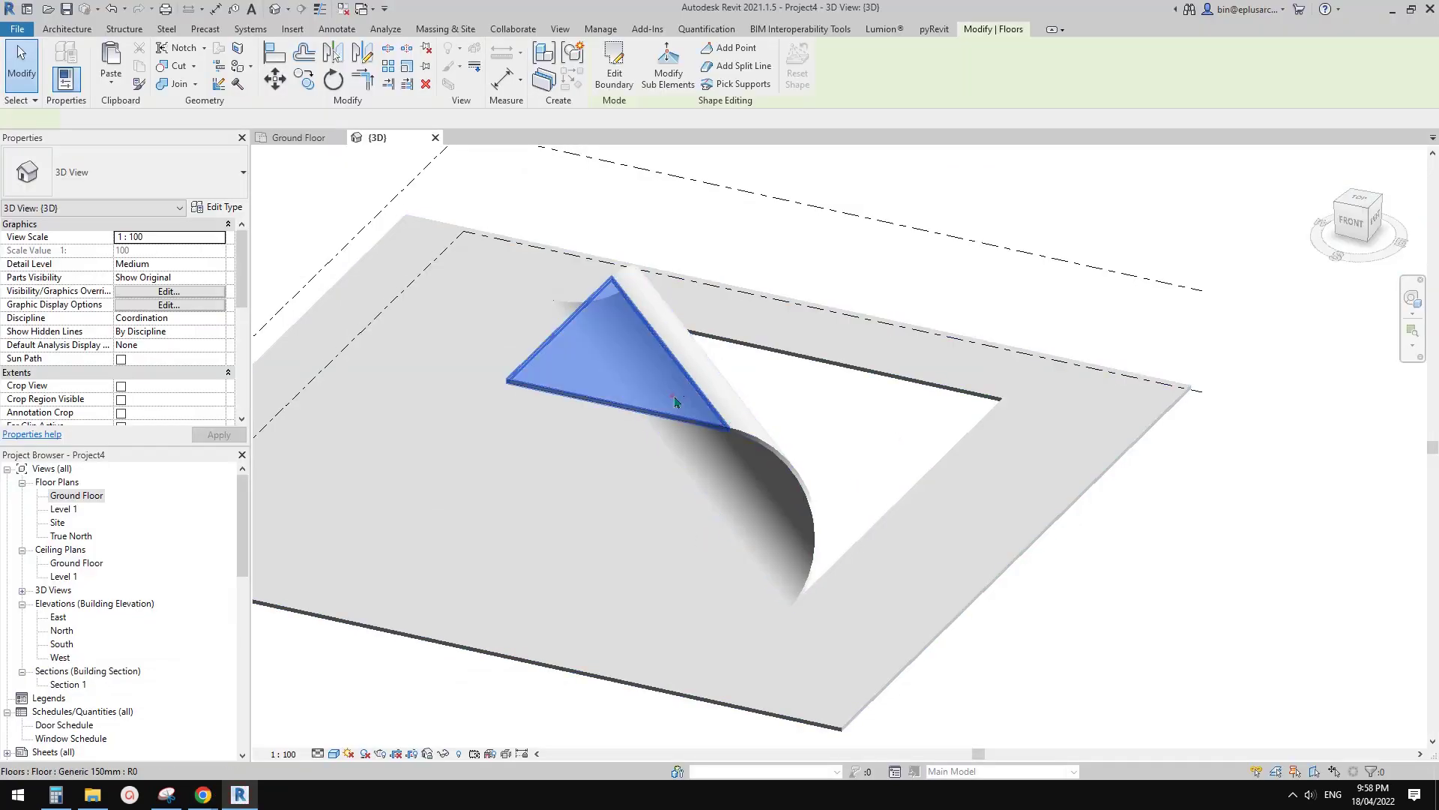
click(760, 437)
click(813, 405)
scroll(820, 465, down, 2)
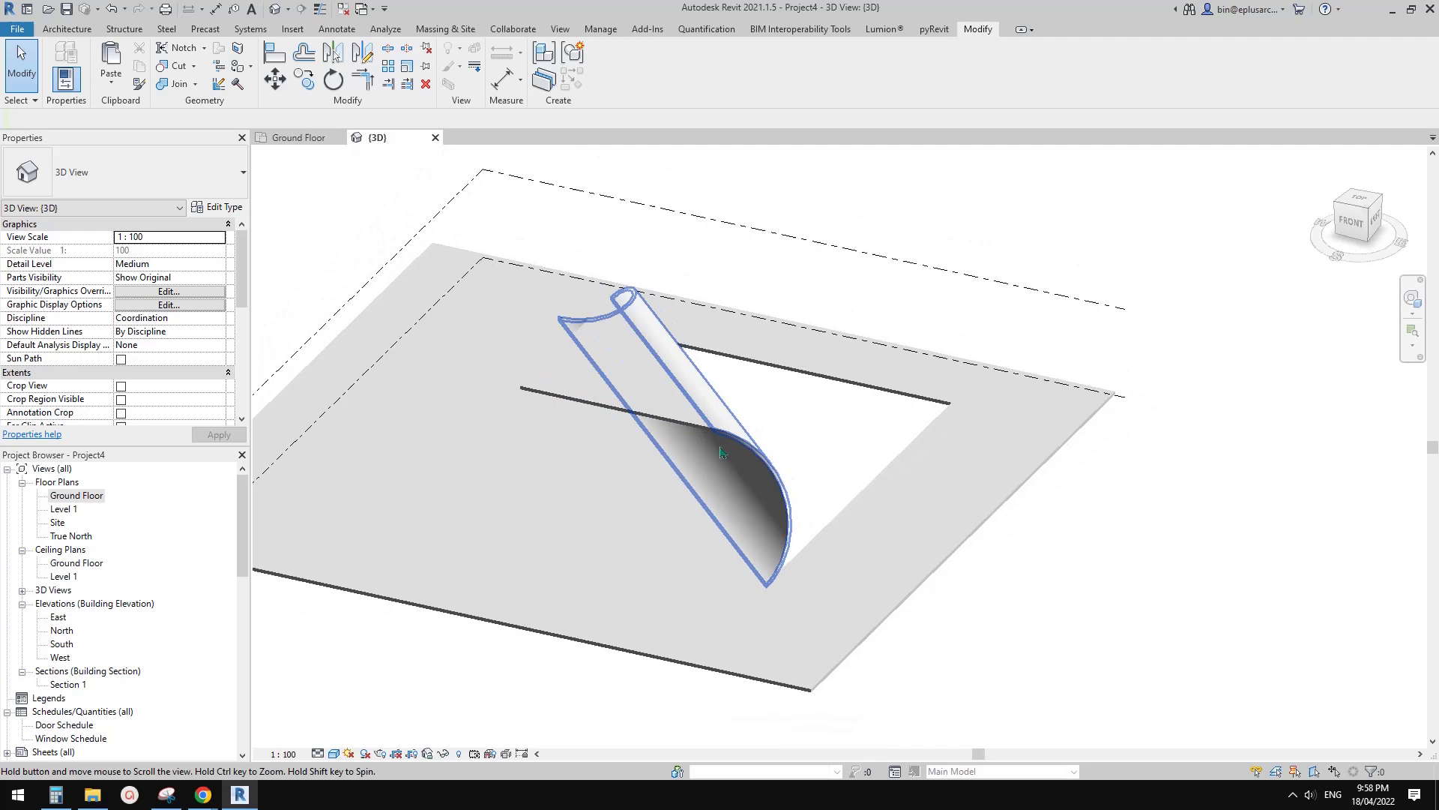
shift+middle_drag(927, 555, 665, 479)
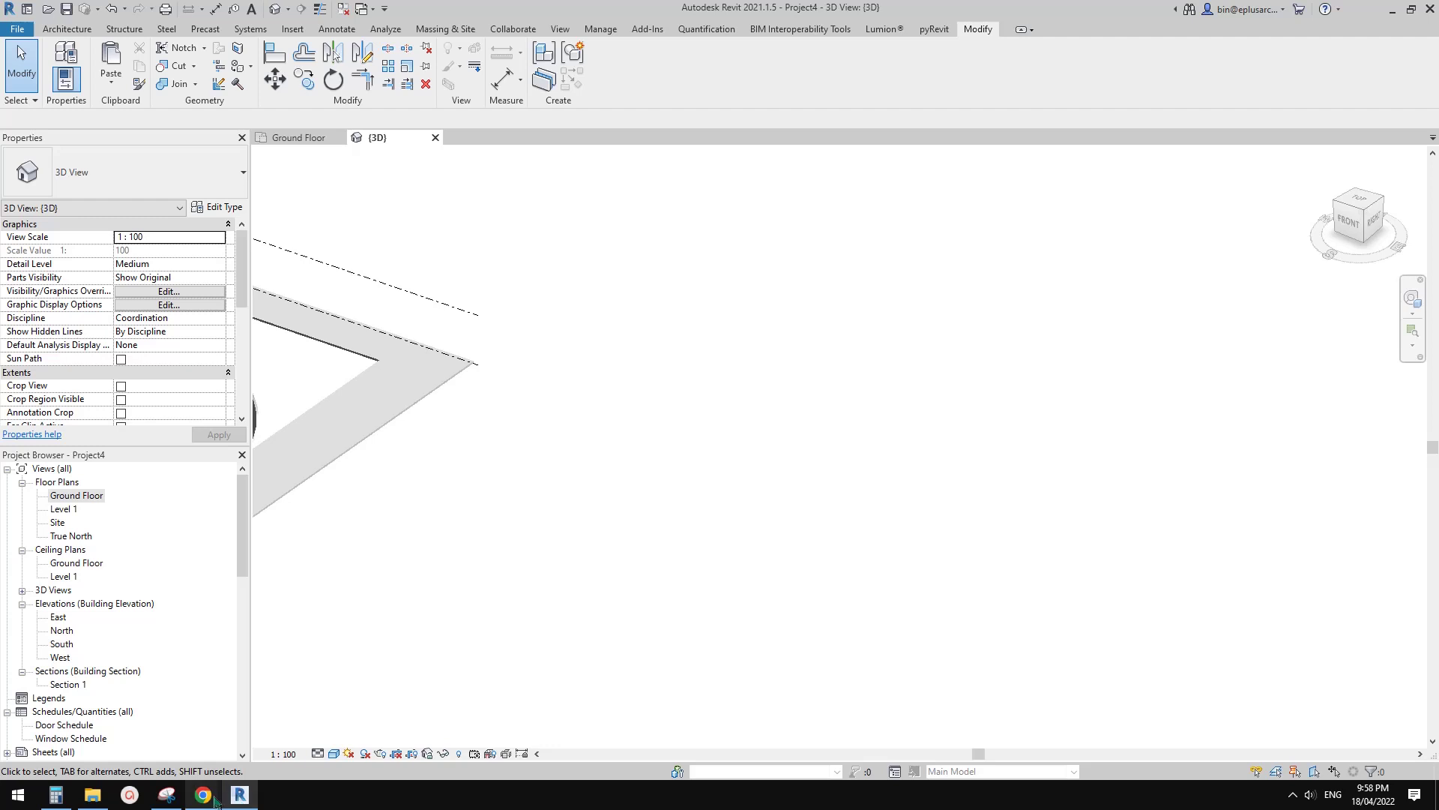
mouse_move(218, 796)
click(296, 748)
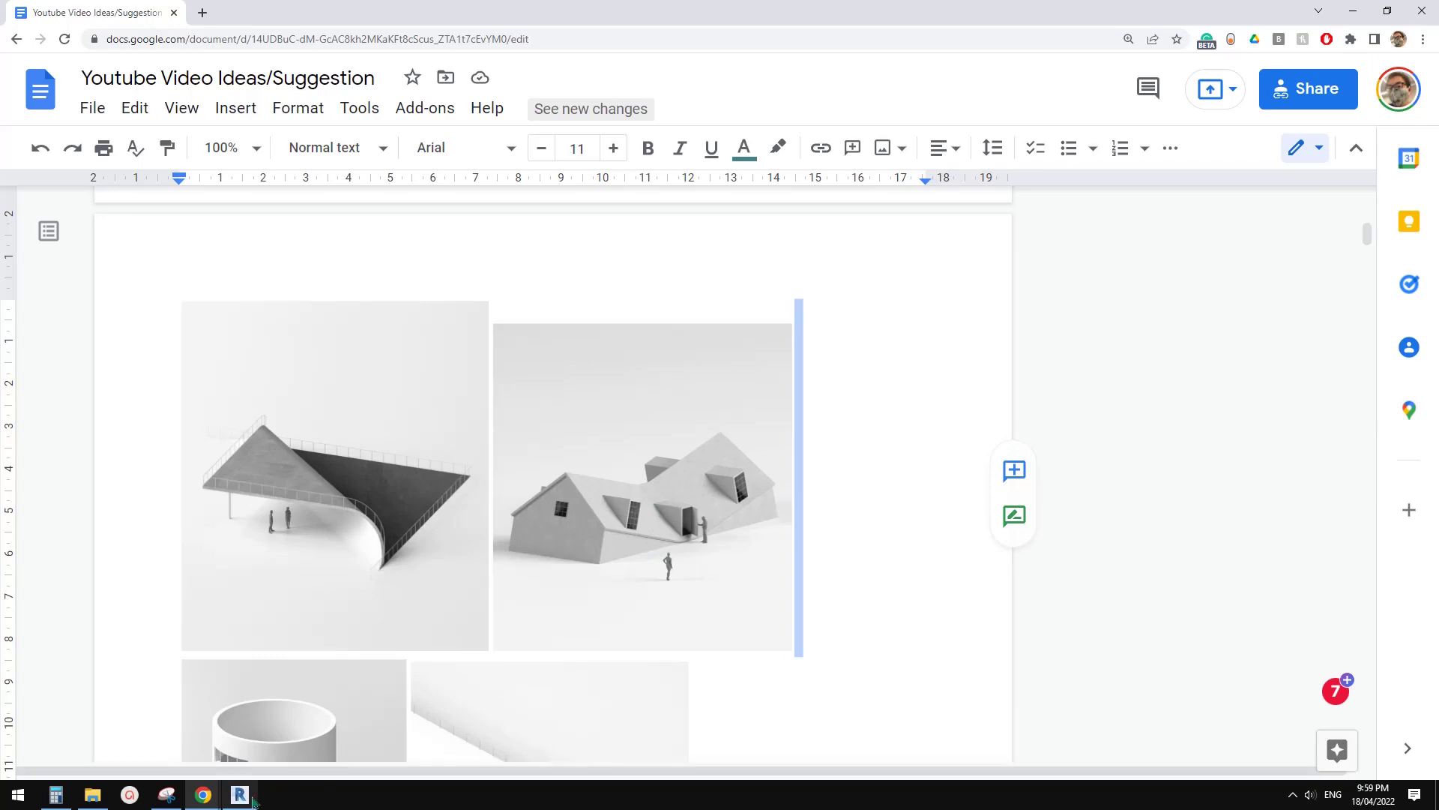
key(alt+Tab)
shift+middle_drag(819, 506, 735, 521)
- Open the Ground Floor plan at the empty area beside the slab and review the house reference image in Google Docs
double_click(72, 499)
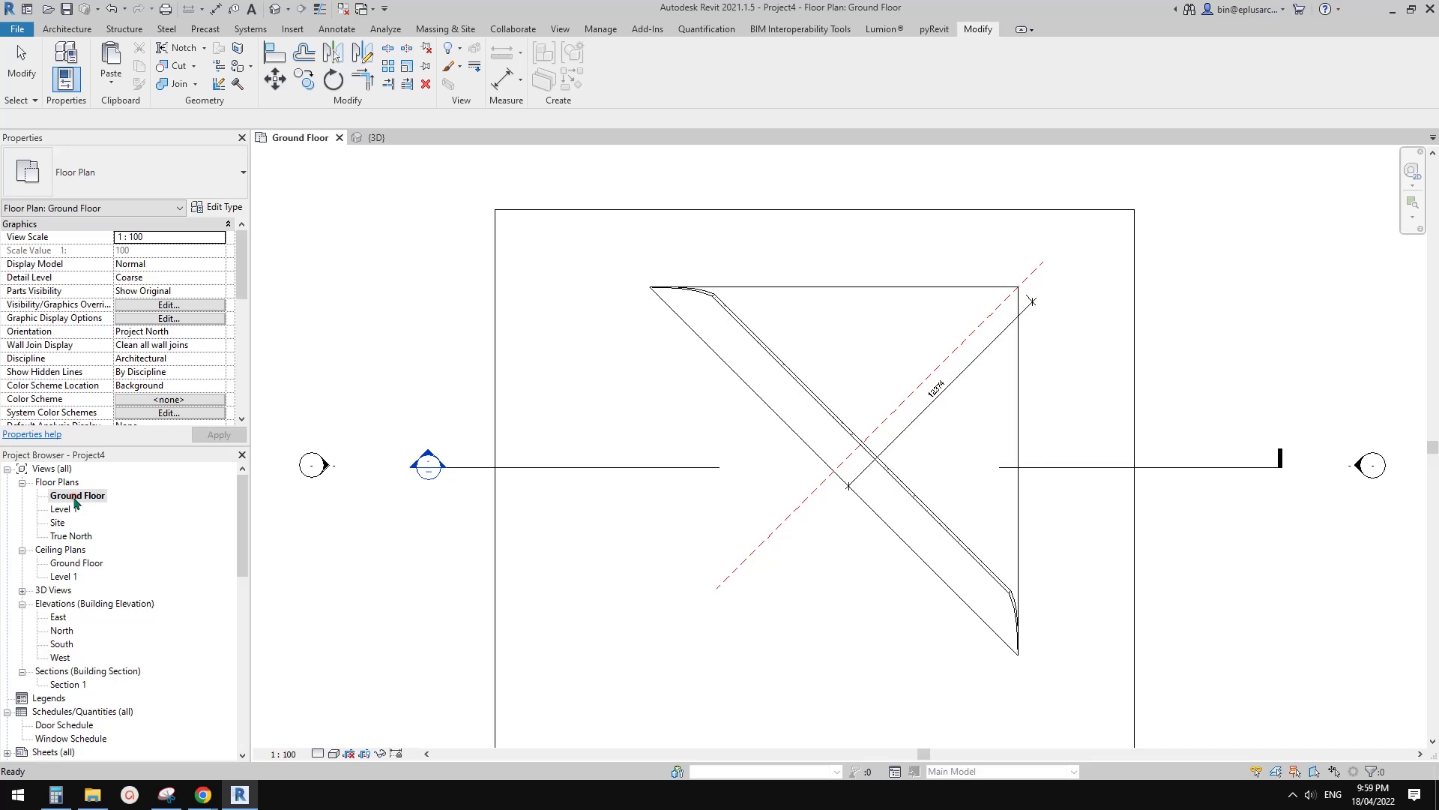
scroll(751, 462, down, 6)
middle_drag(963, 471, 698, 460)
middle_drag(883, 469, 847, 466)
scroll(843, 454, down, 1)
shift+scroll(845, 461, right, 1)
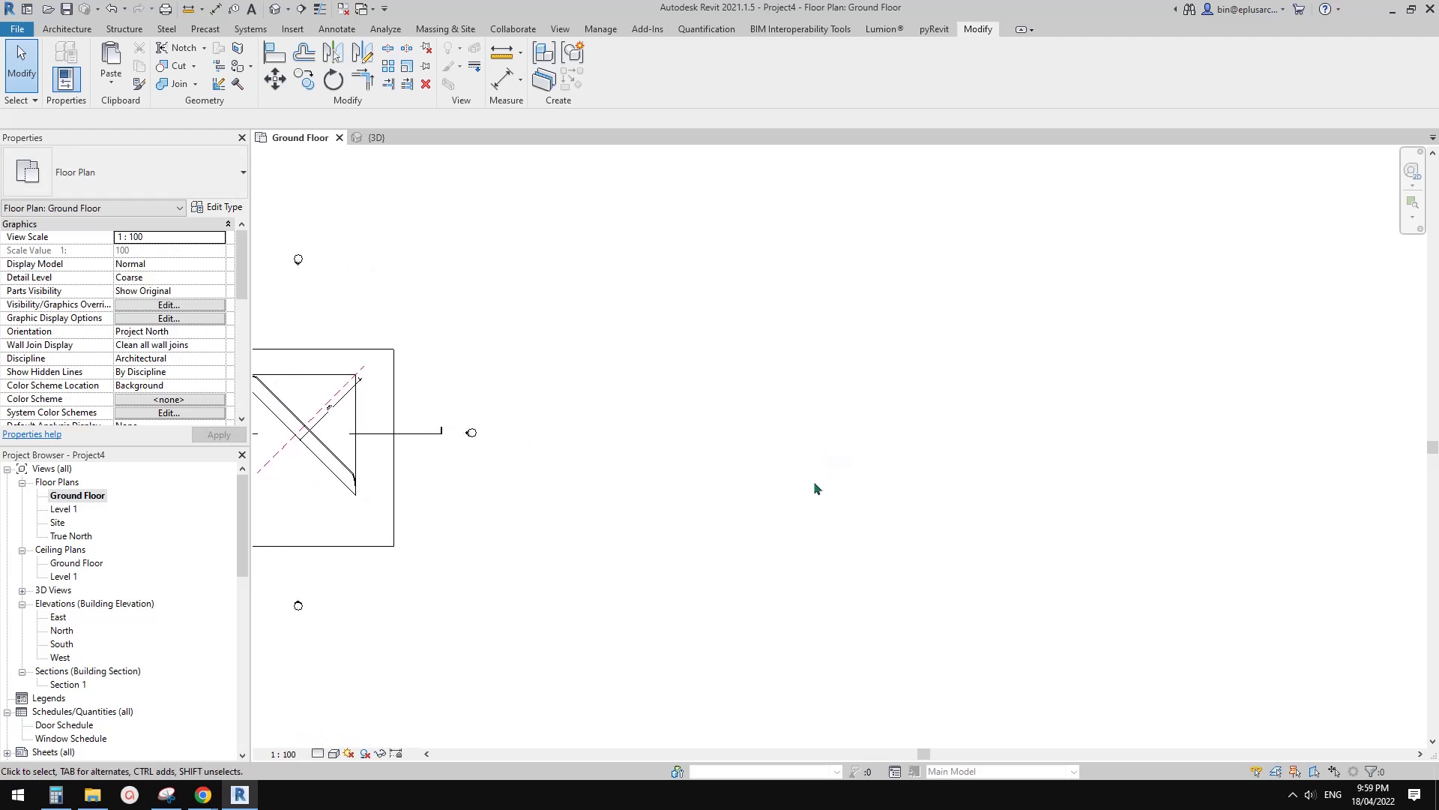
click(245, 793)
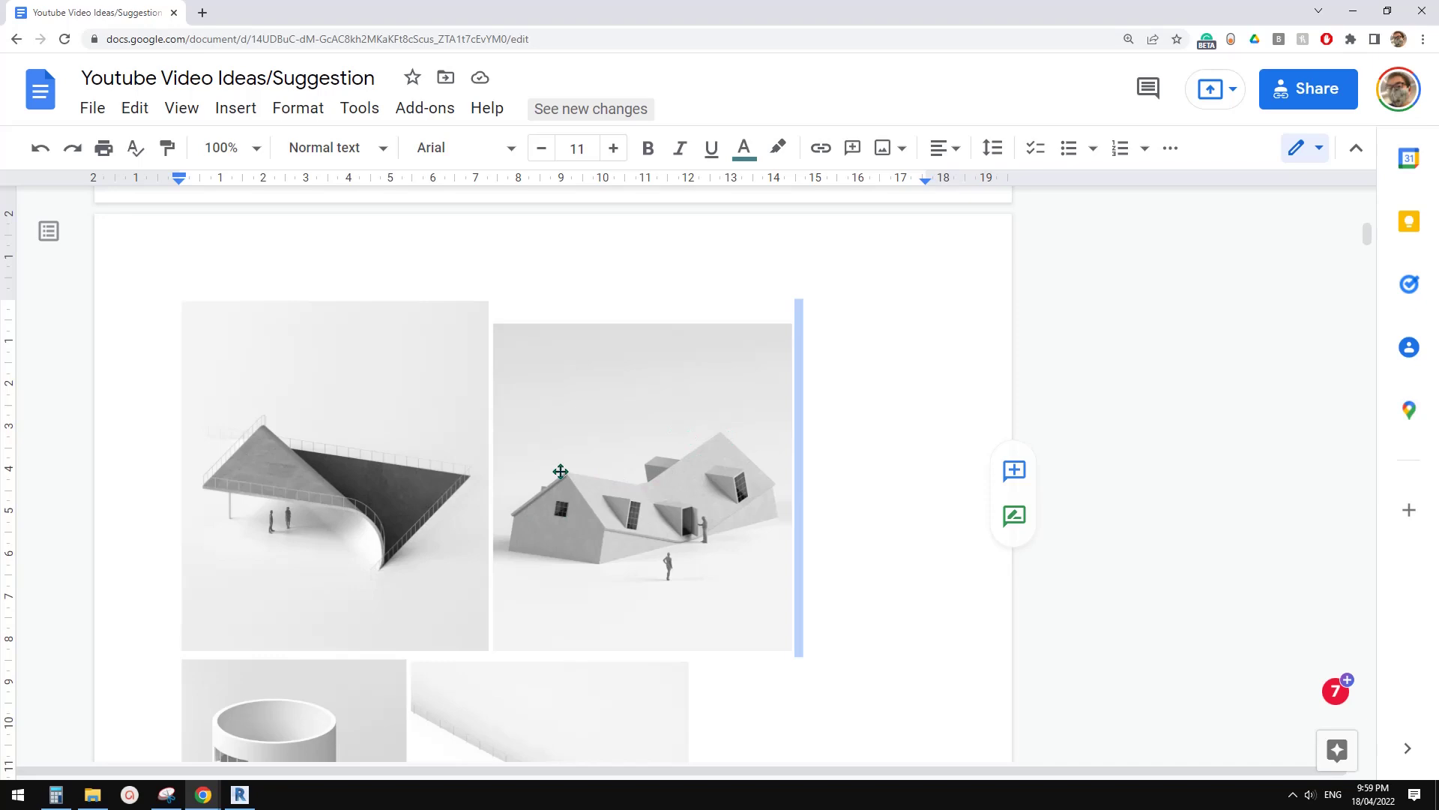
click(240, 796)
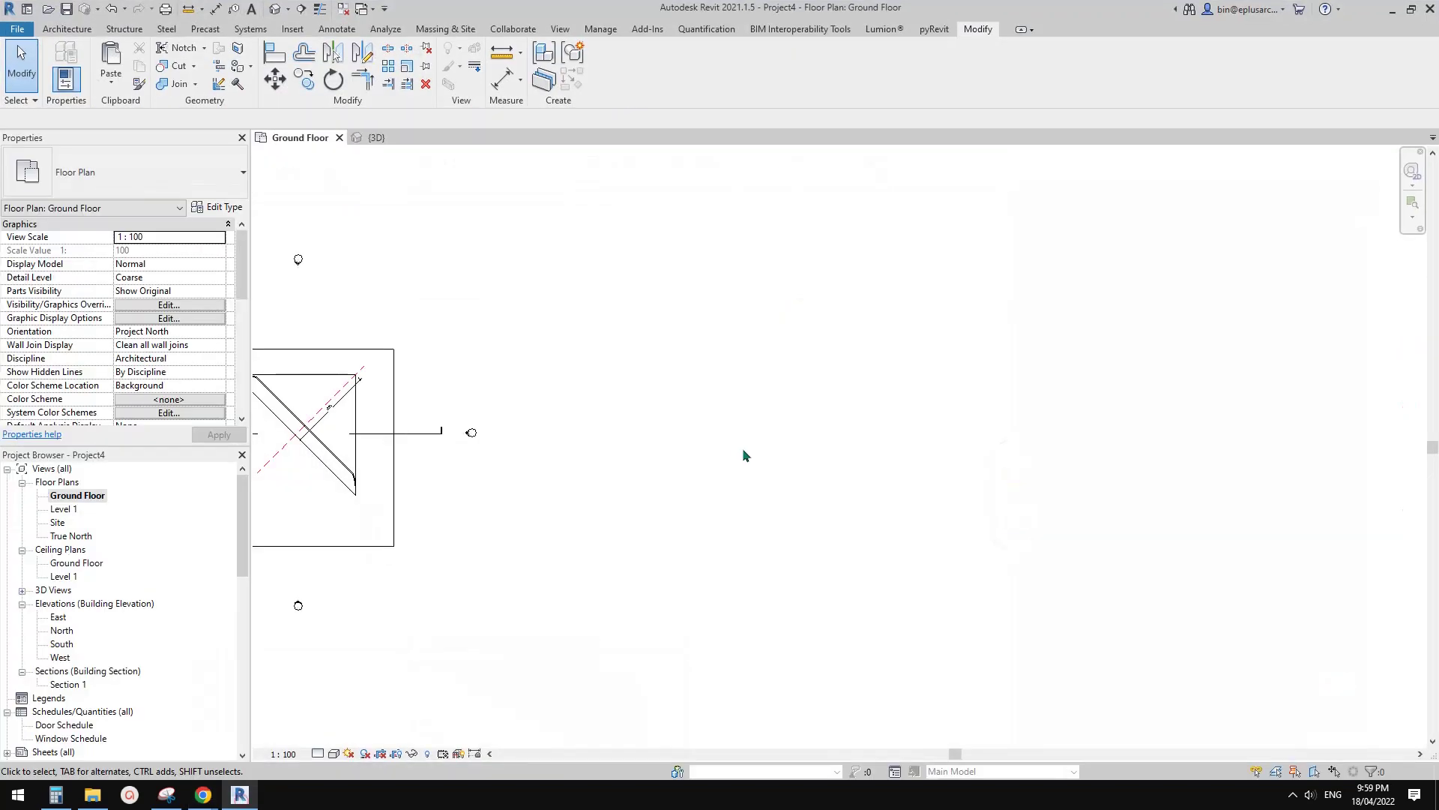
- In Revit's South elevation, extend the Level 1 and Ground Floor level lines well past the slab's east edge
double_click(70, 642)
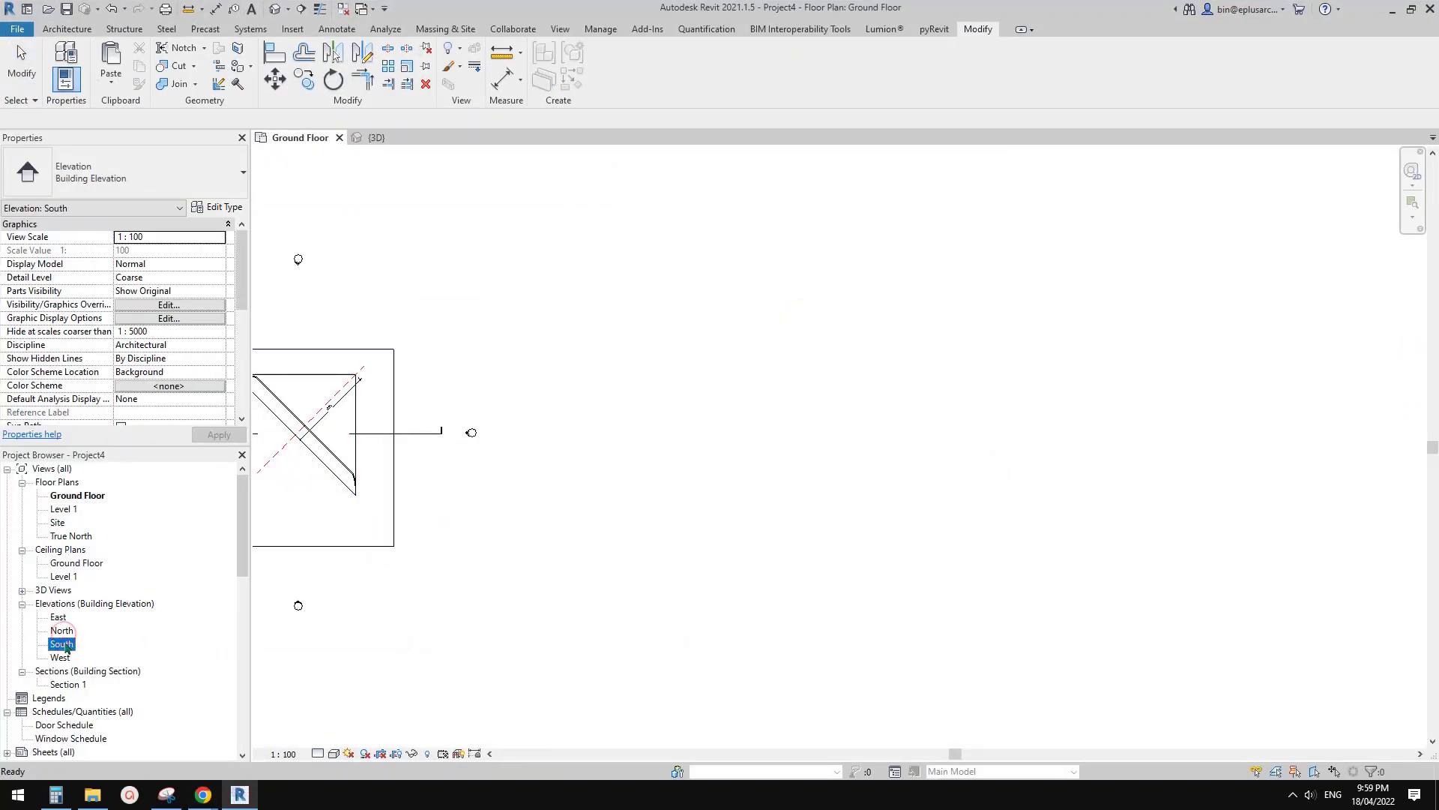
scroll(777, 444, down, 2)
middle_drag(1200, 444, 912, 485)
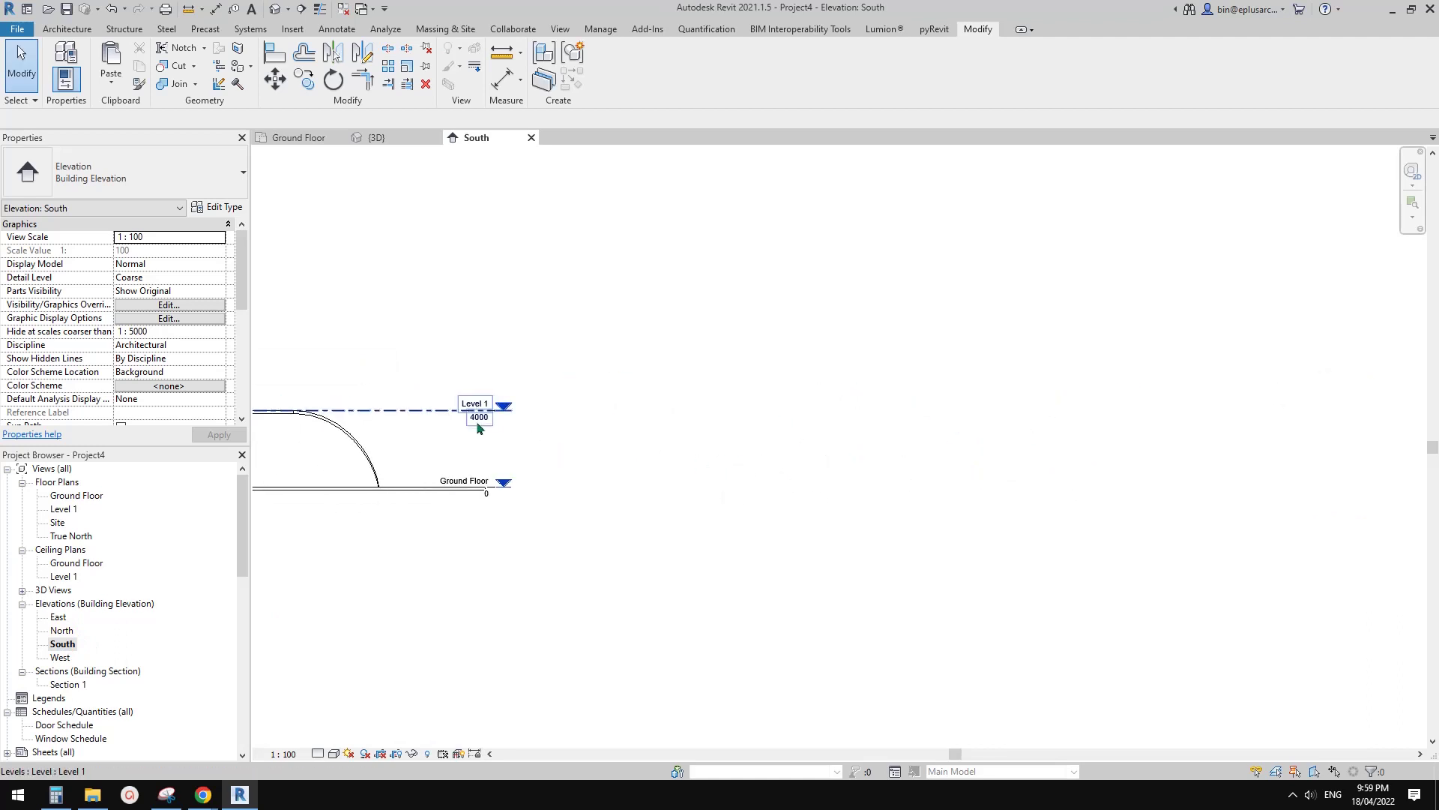
click(428, 411)
drag(496, 410, 1308, 410)
scroll(935, 433, up, 1)
middle_drag(1308, 422, 1245, 430)
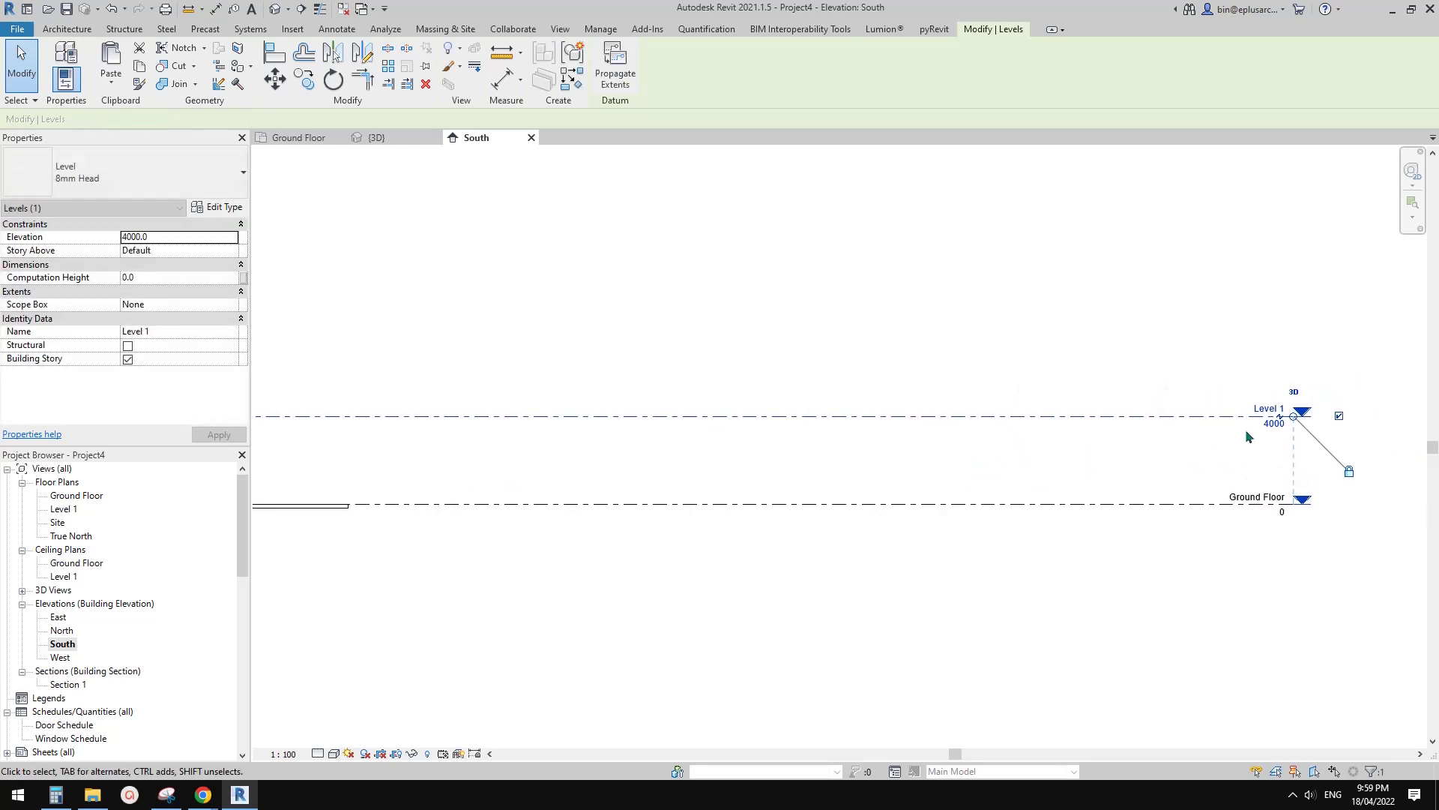
scroll(780, 465, up, 1)
middle_drag(779, 467, 721, 425)
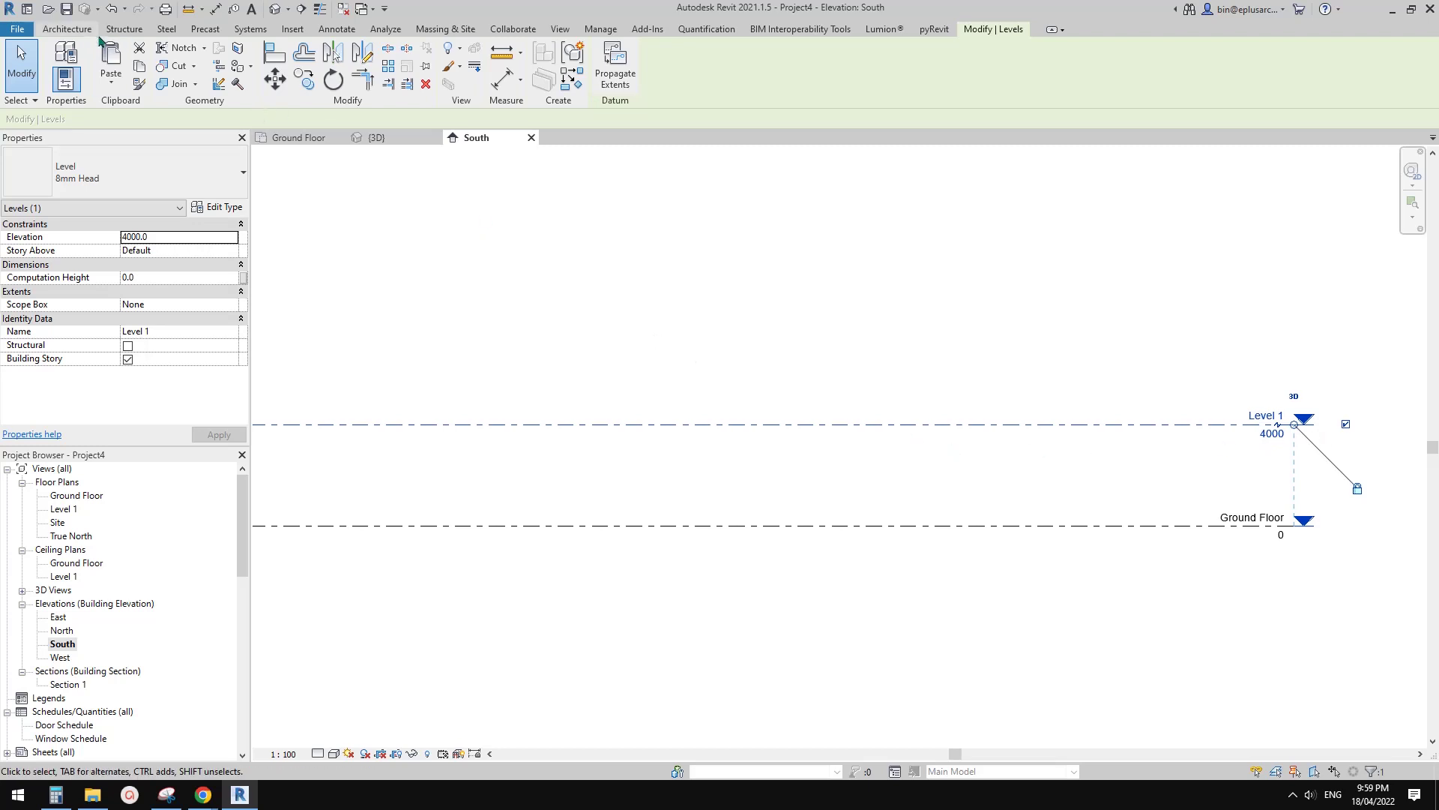
mouse_move(718, 347)
middle_down()
mouse_move(711, 330)
mouse_move(729, 344)
middle_up()
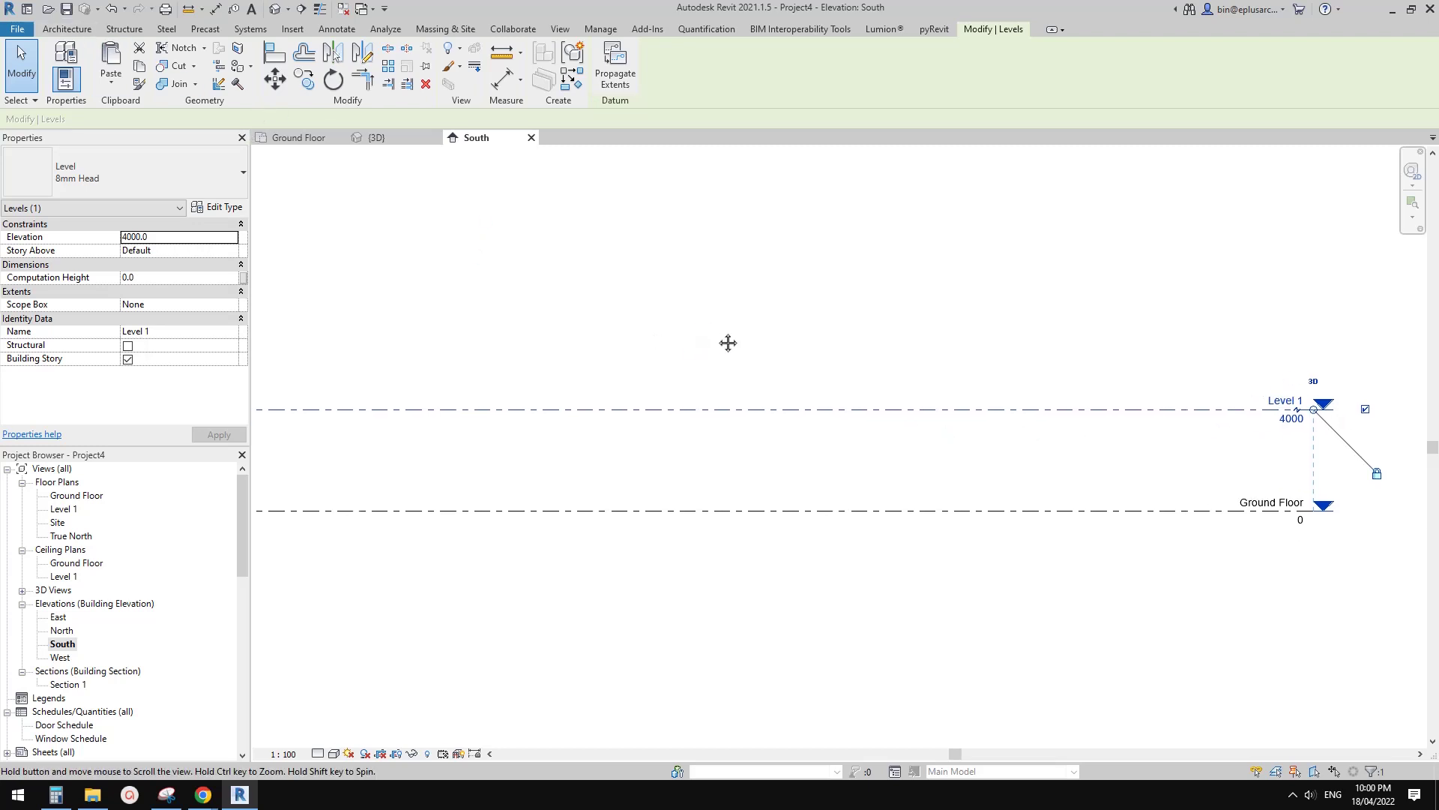
click(66, 29)
click(177, 81)
click(209, 142)
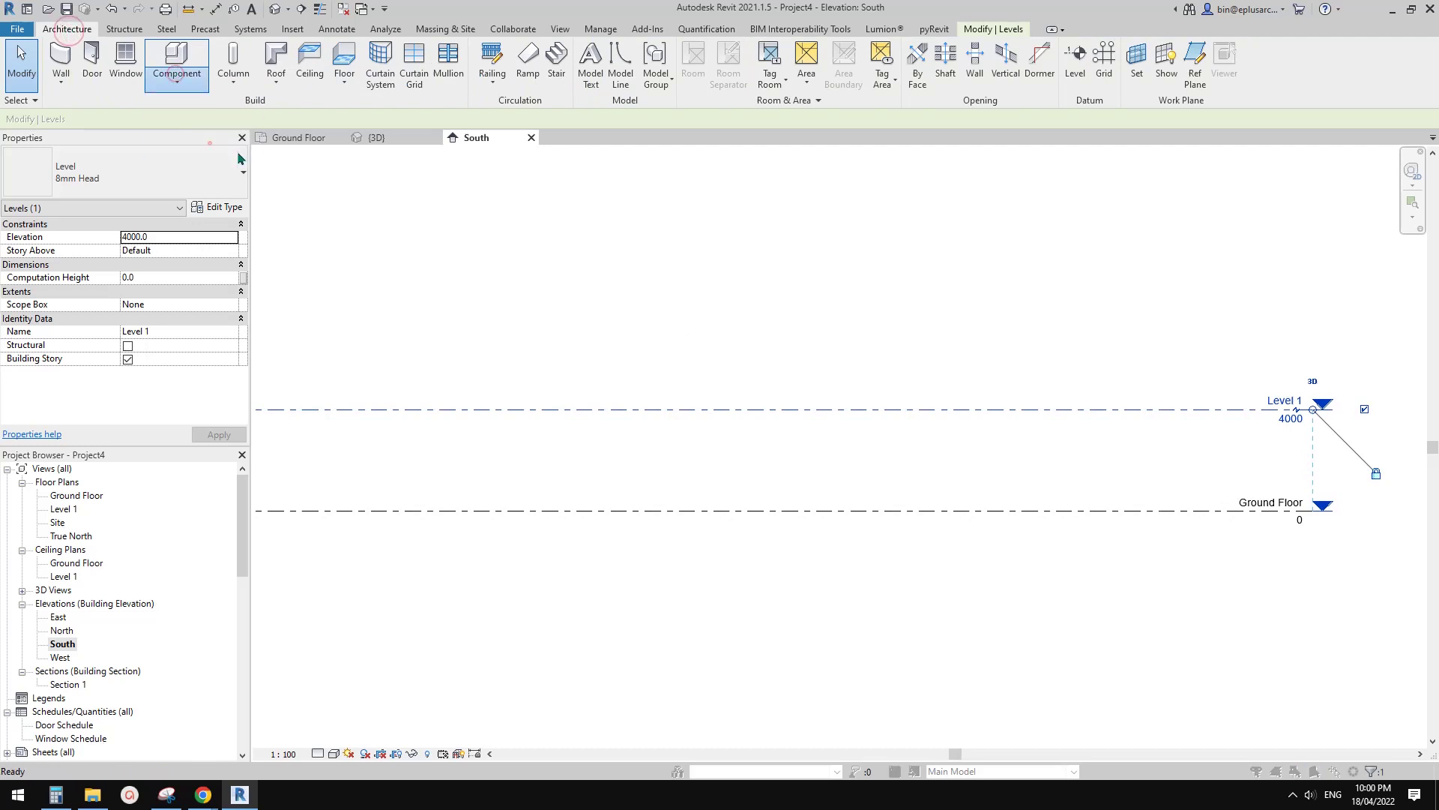
click(366, 340)
click(388, 376)
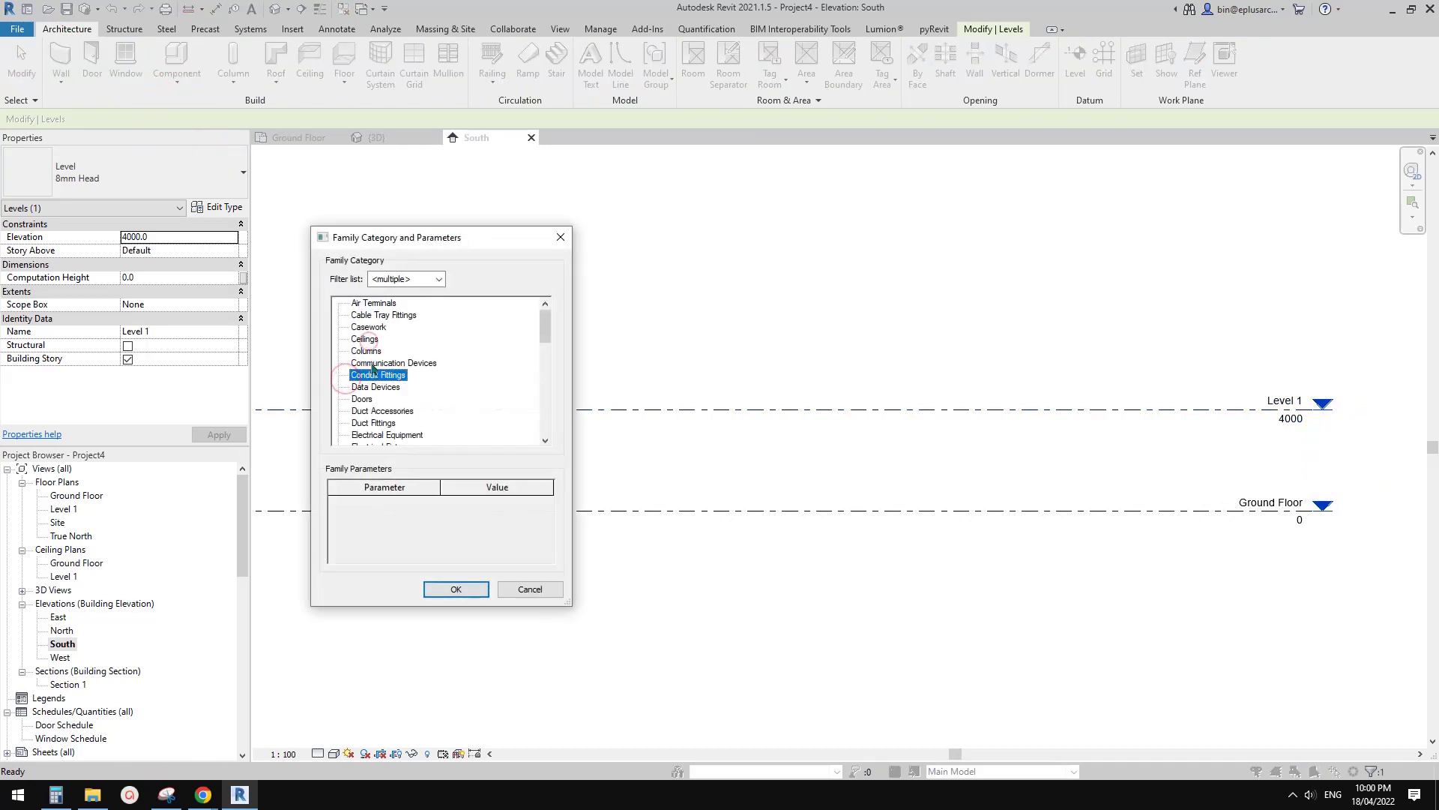
scroll(389, 379, down, 3)
click(383, 425)
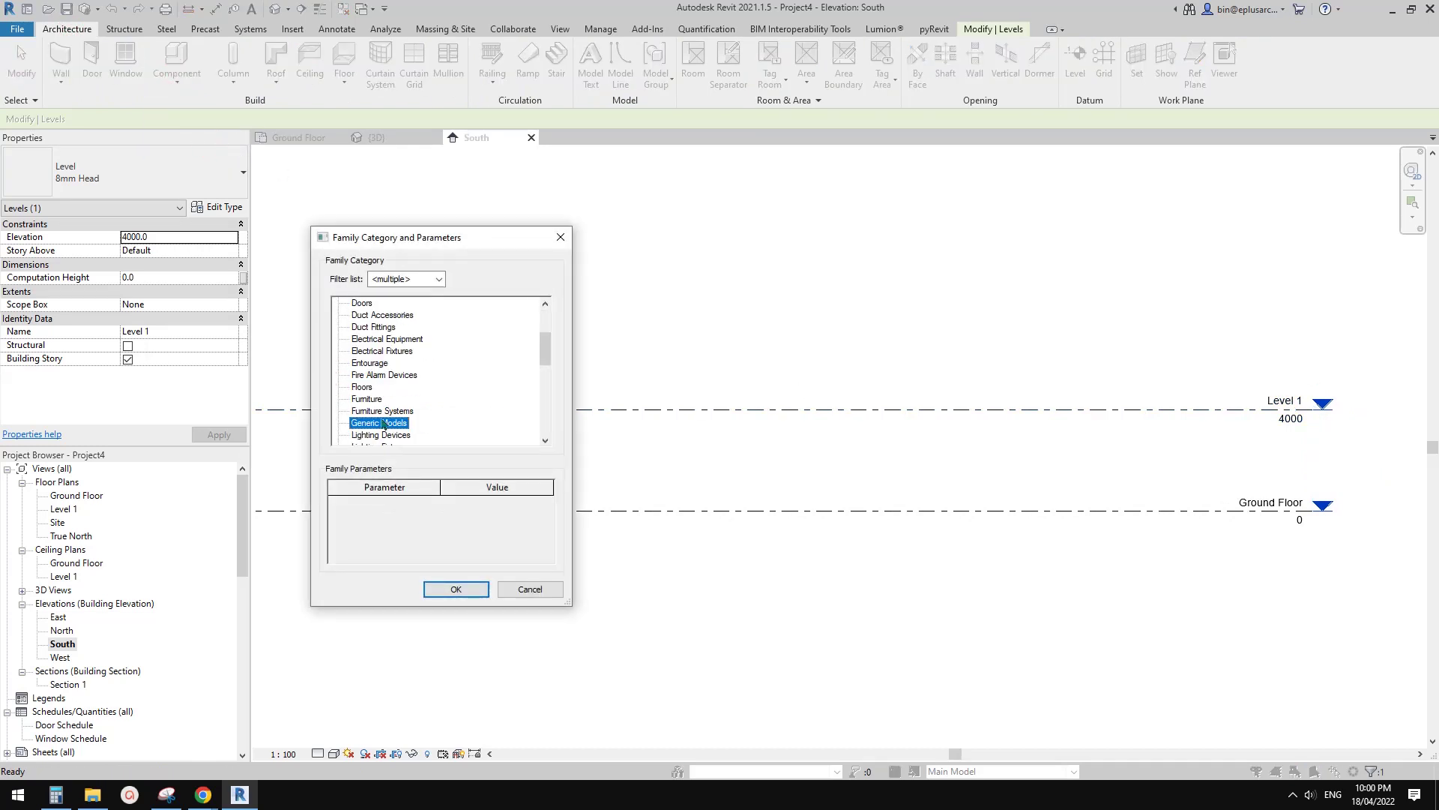
click(457, 588)
click(927, 403)
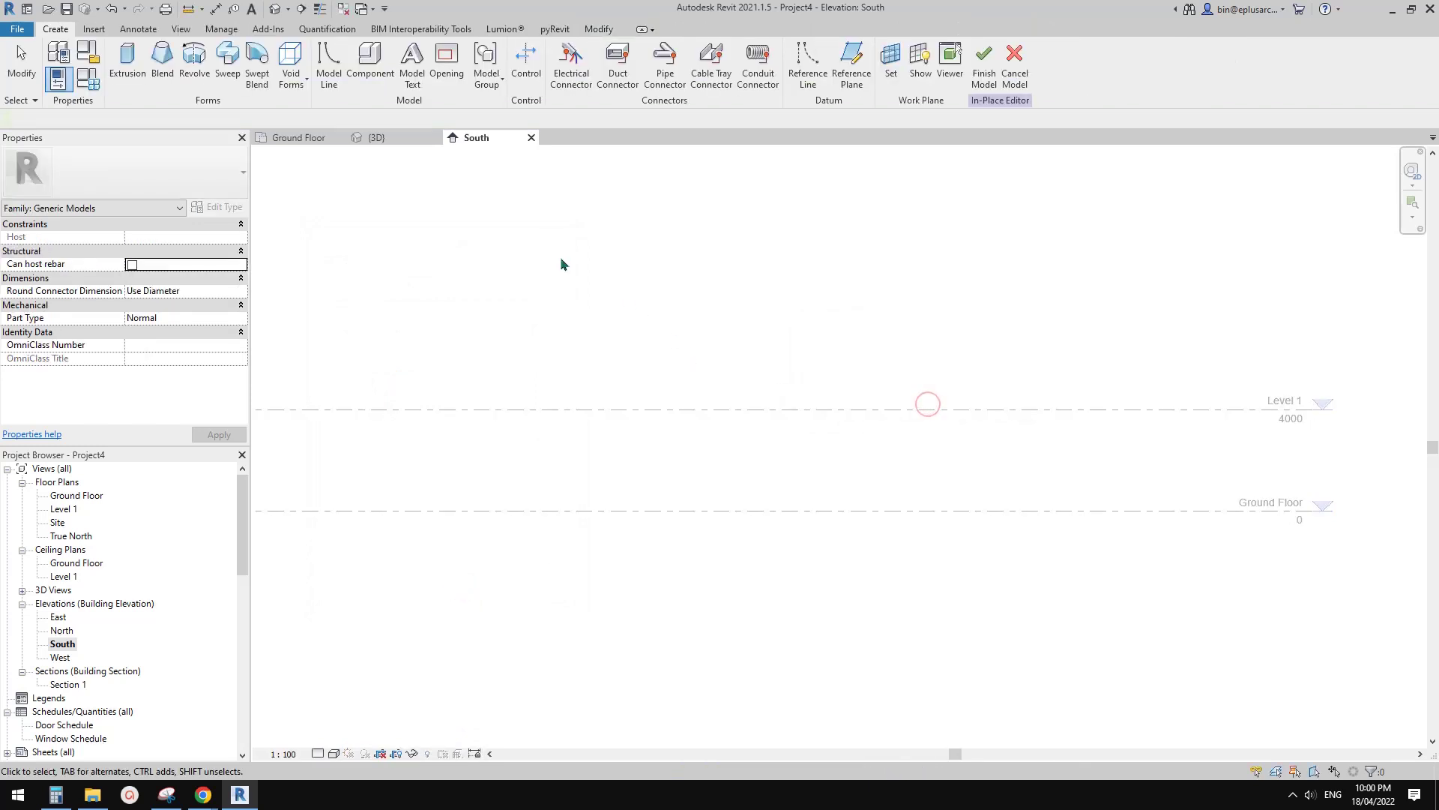
click(227, 79)
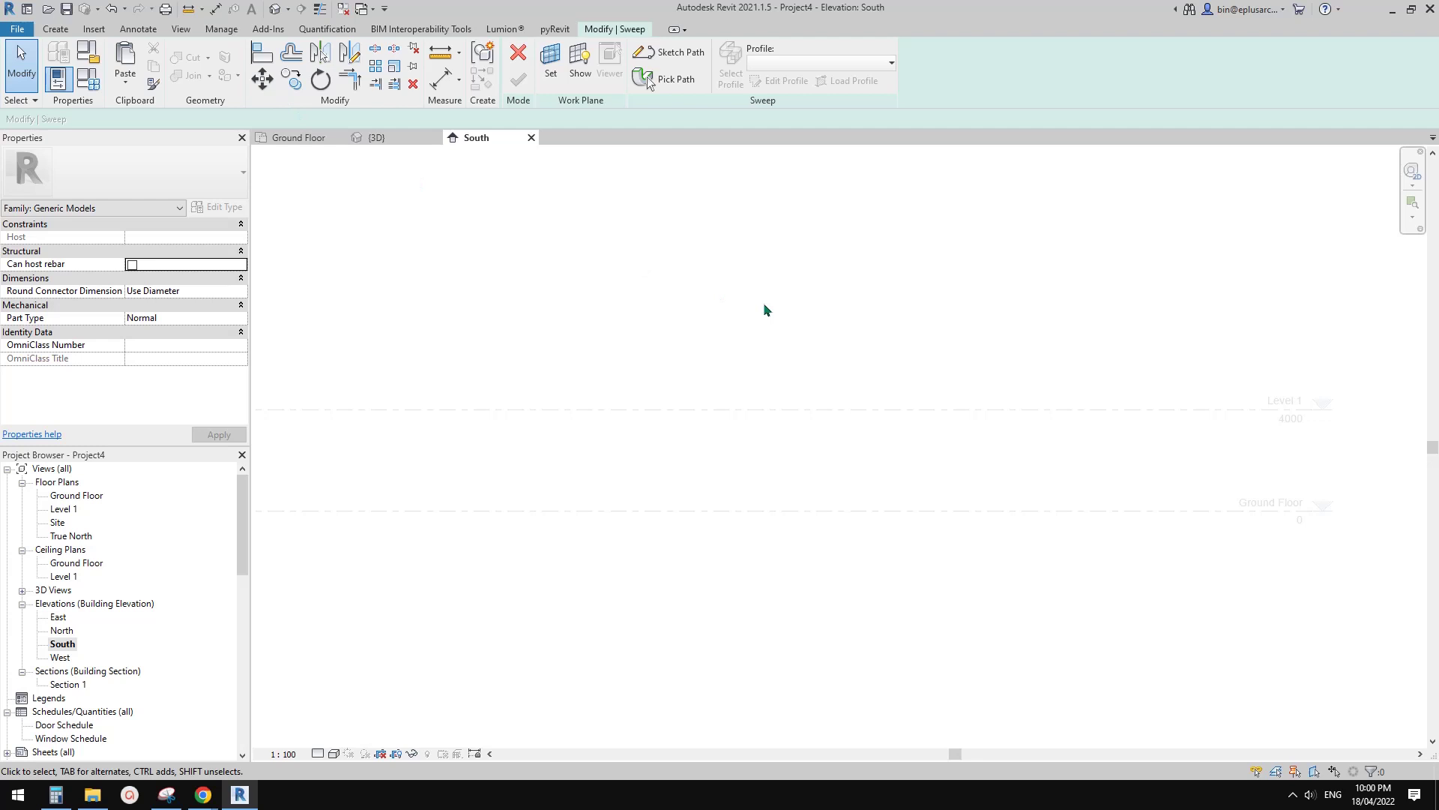
click(518, 52)
click(545, 52)
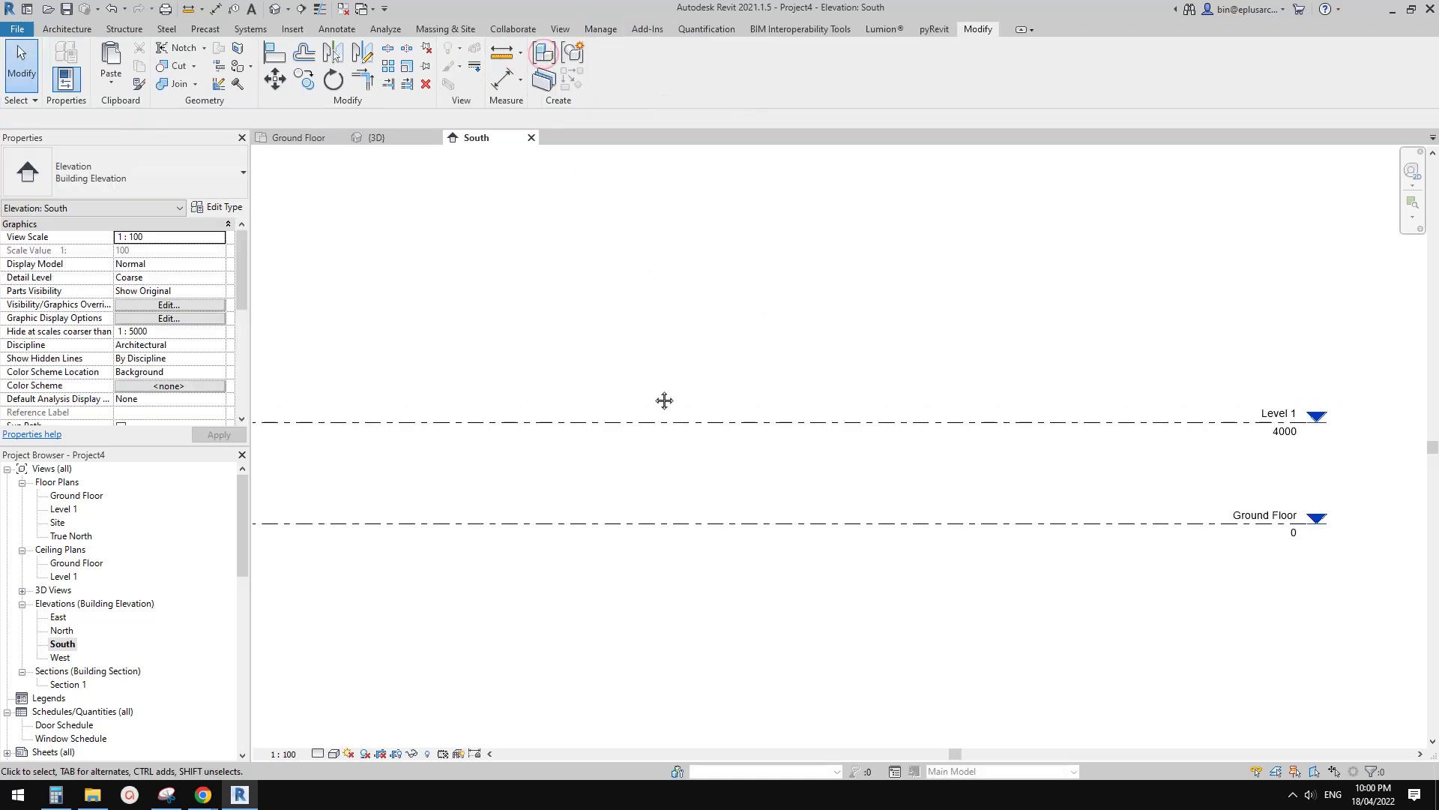
middle_drag(766, 437, 770, 445)
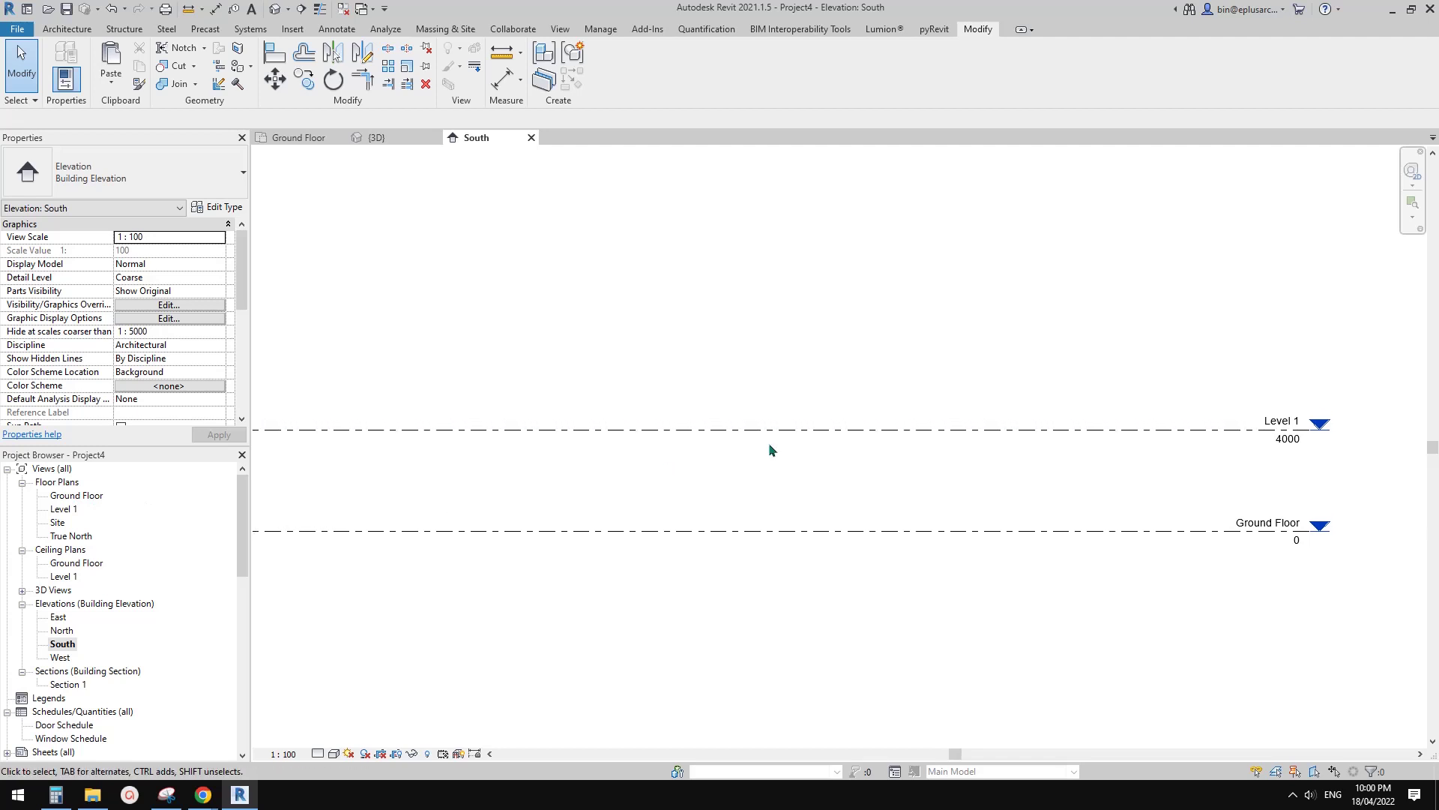
- Draw a horizontal reference plane in the Ground Floor plan, in the empty area east of the slab
double_click(70, 497)
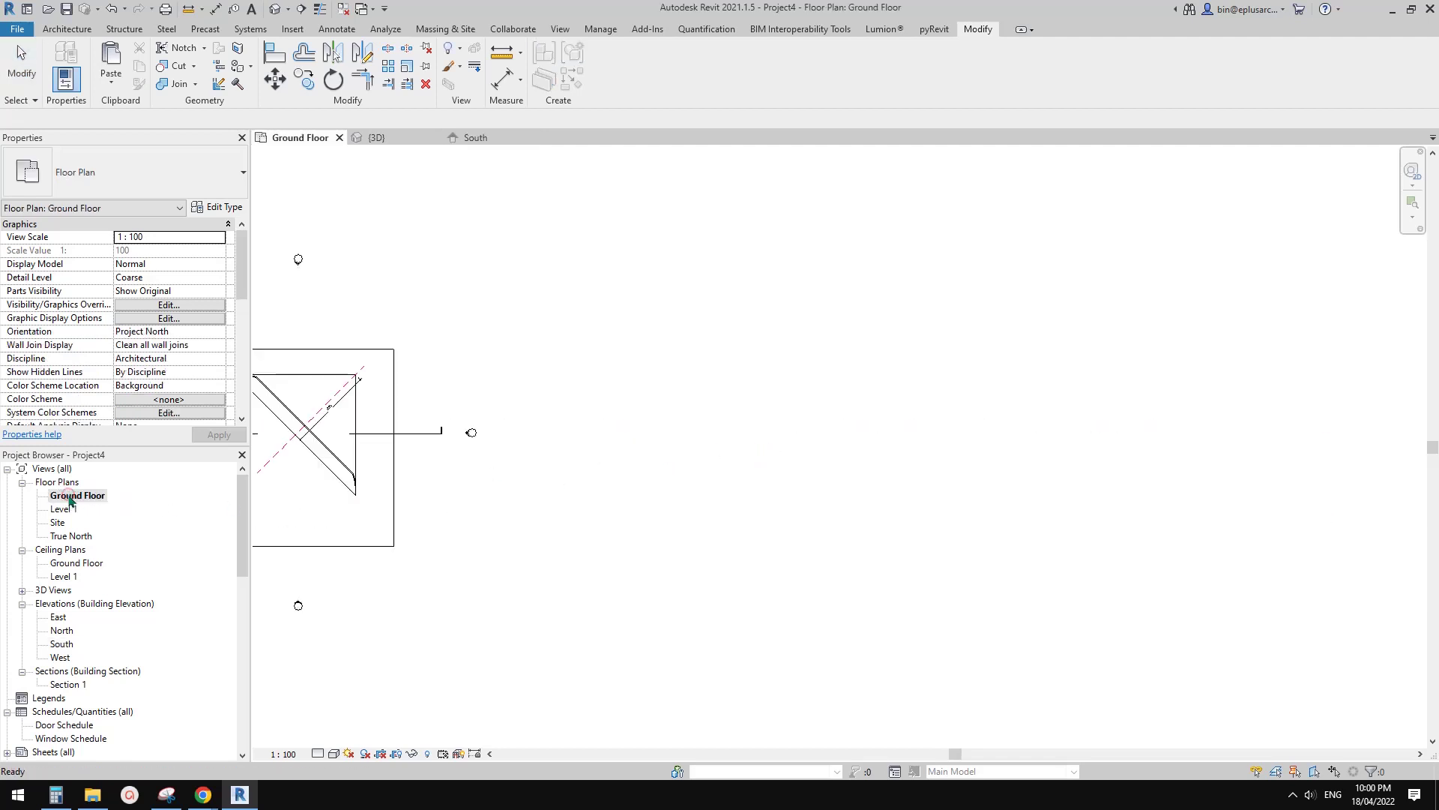
key(r)
key(p)
click(702, 469)
click(1083, 469)
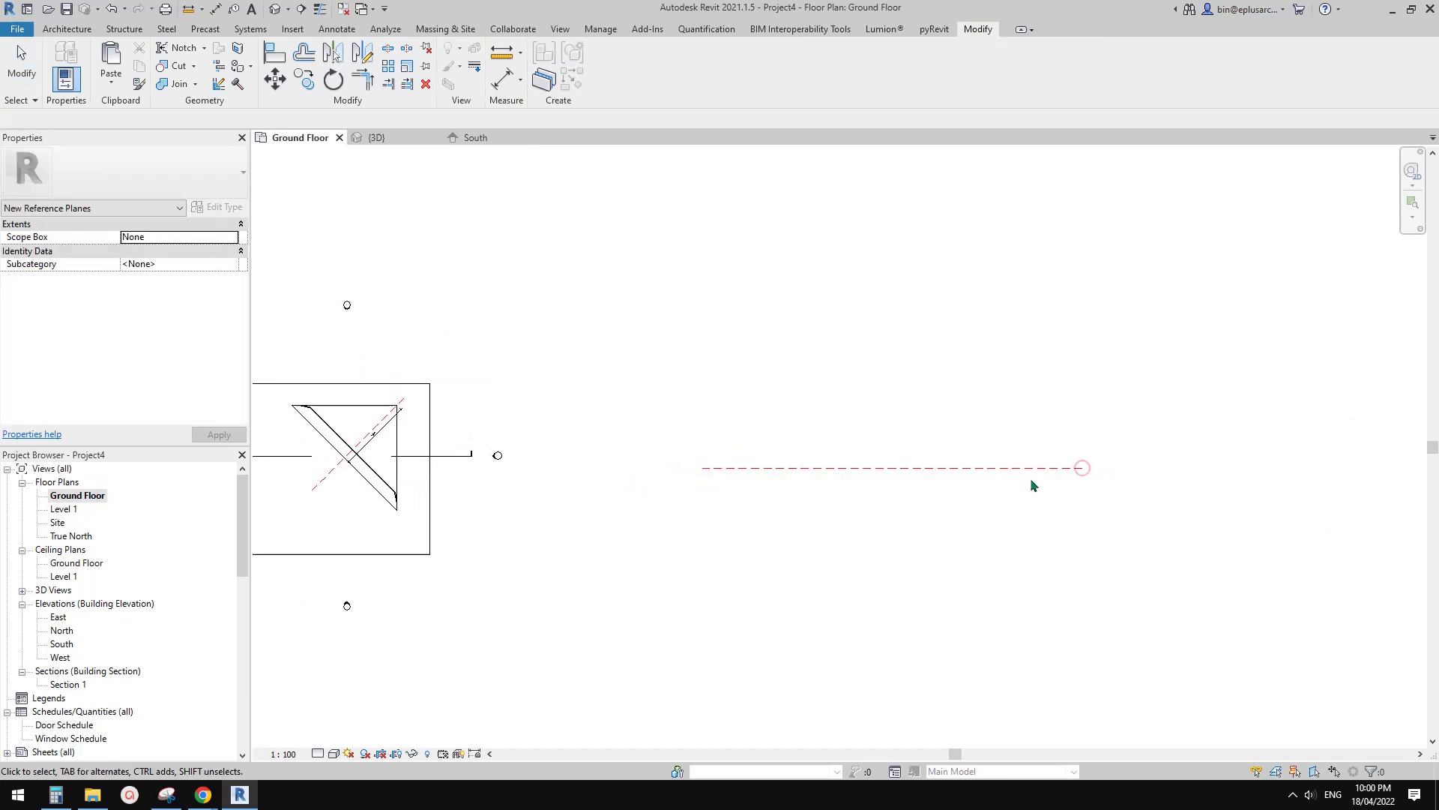
key(Escape)
middle_drag(817, 487, 761, 492)
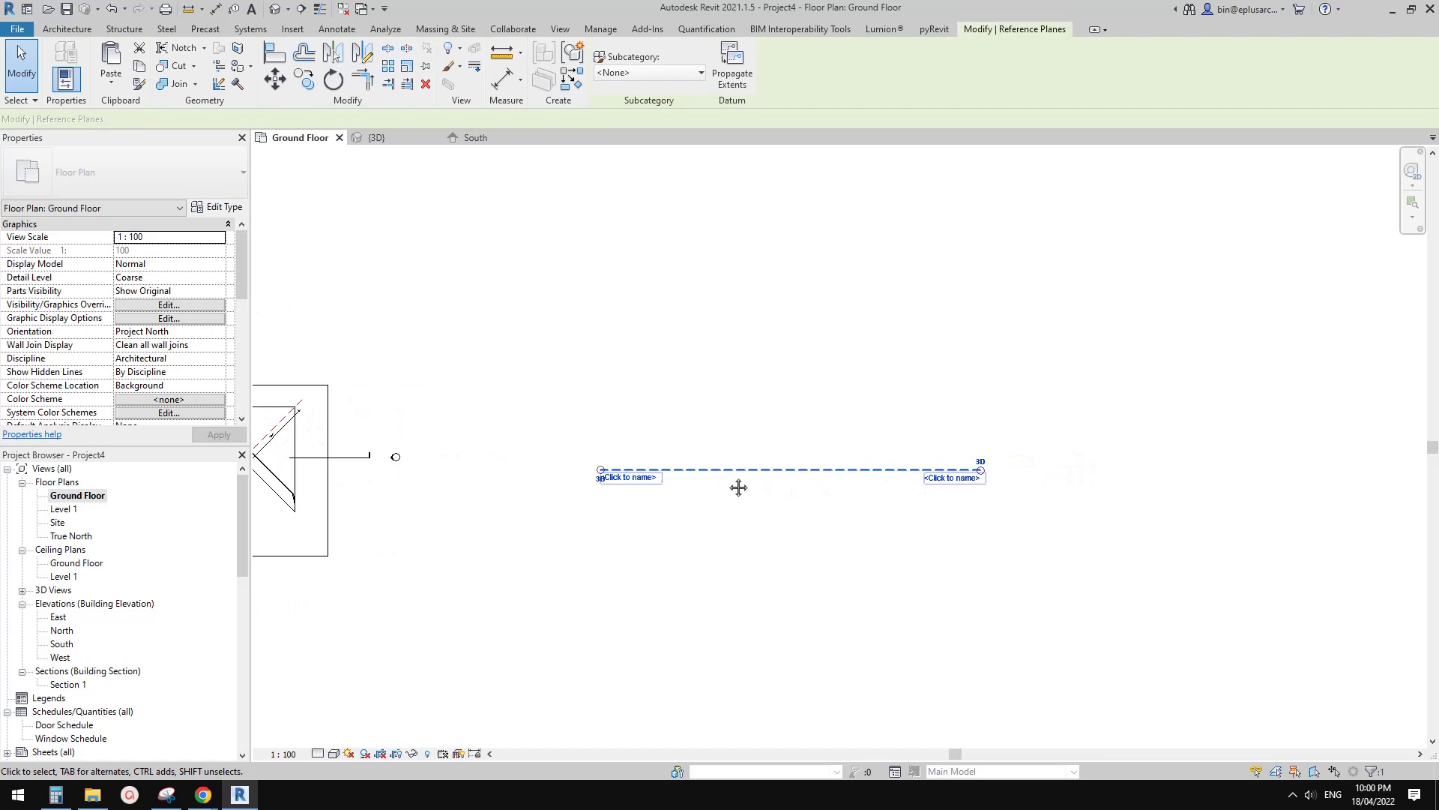
scroll(793, 489, up, 1)
middle_drag(793, 489, 768, 492)
click(766, 492)
click(703, 468)
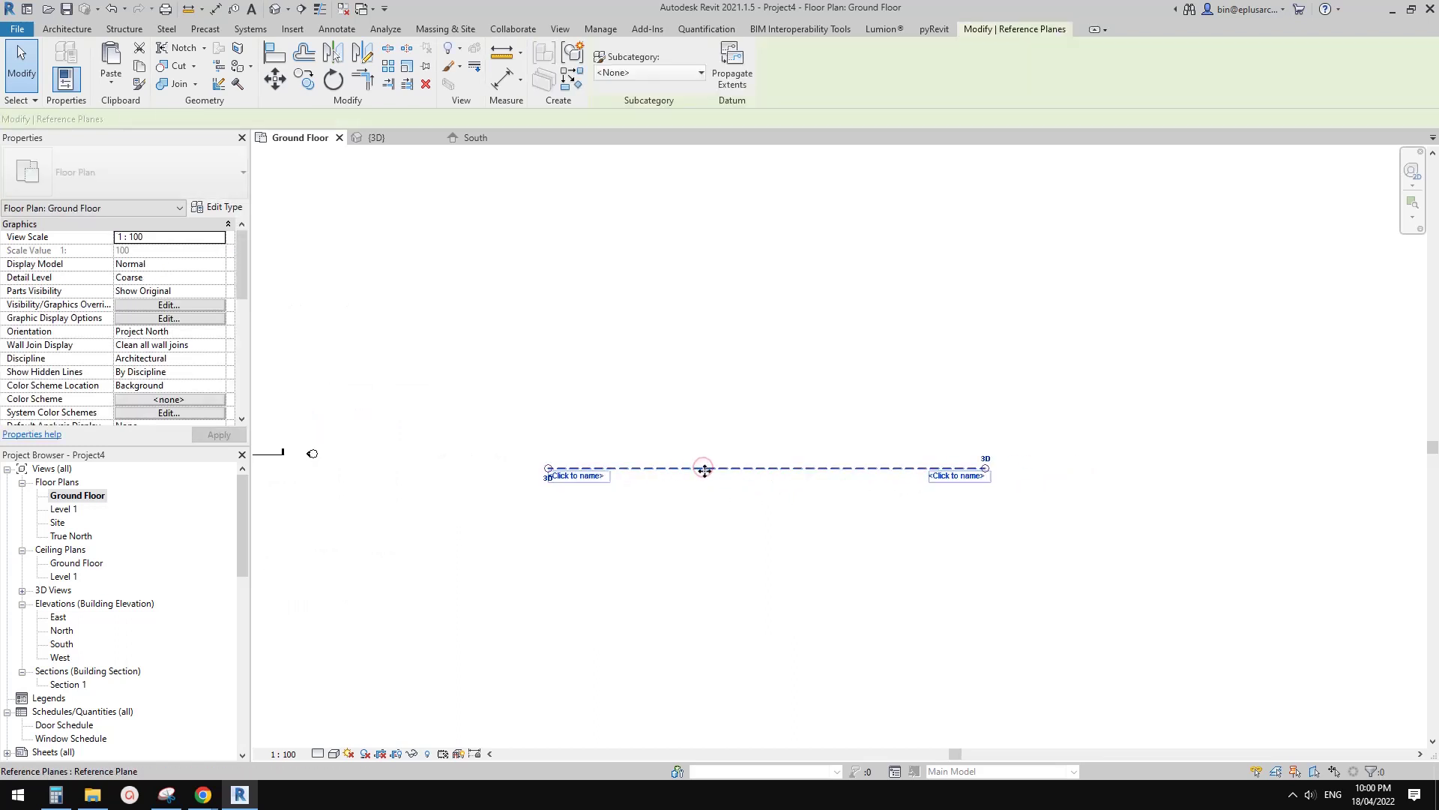
click(708, 469)
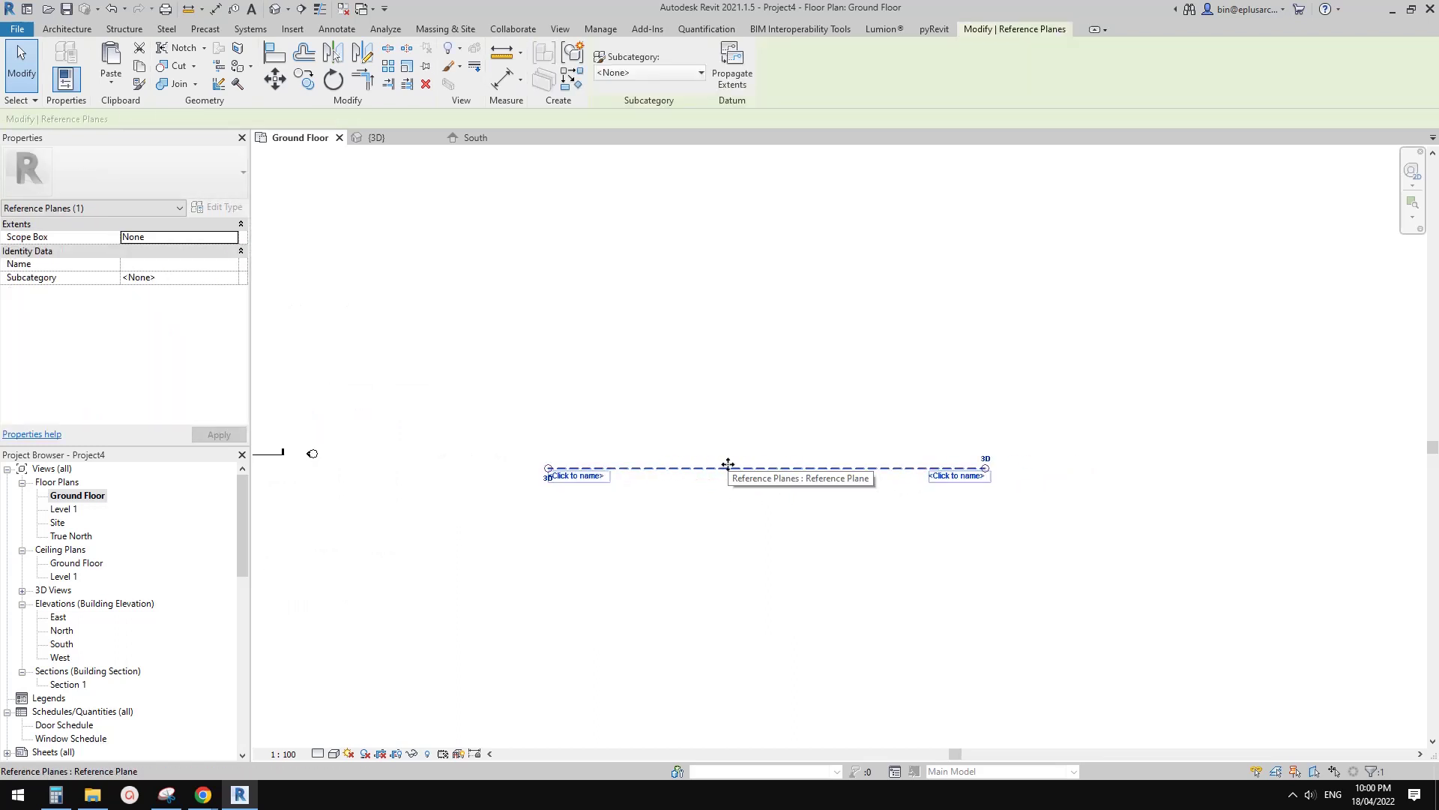
key(Escape)
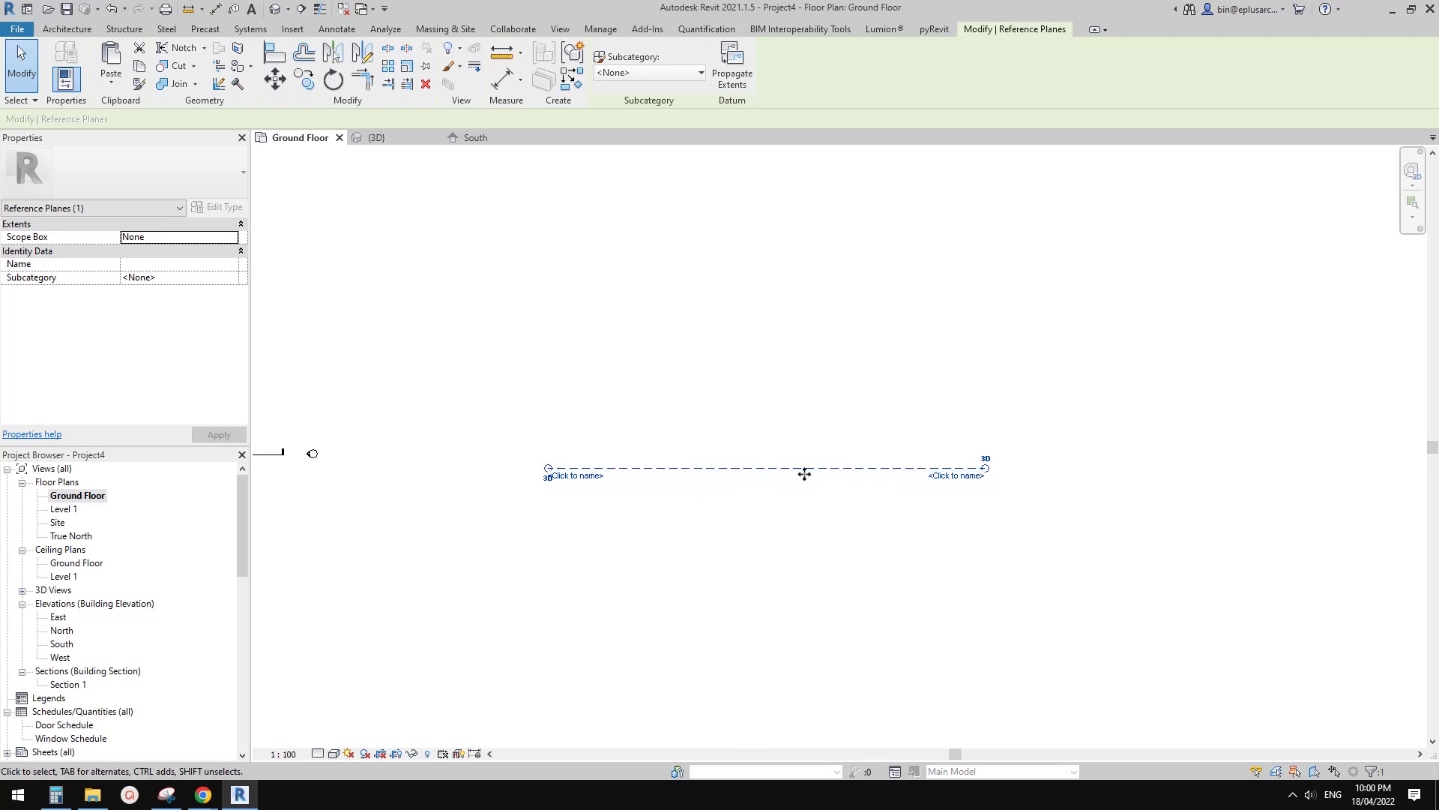
middle_drag(803, 474, 781, 466)
click(573, 343)
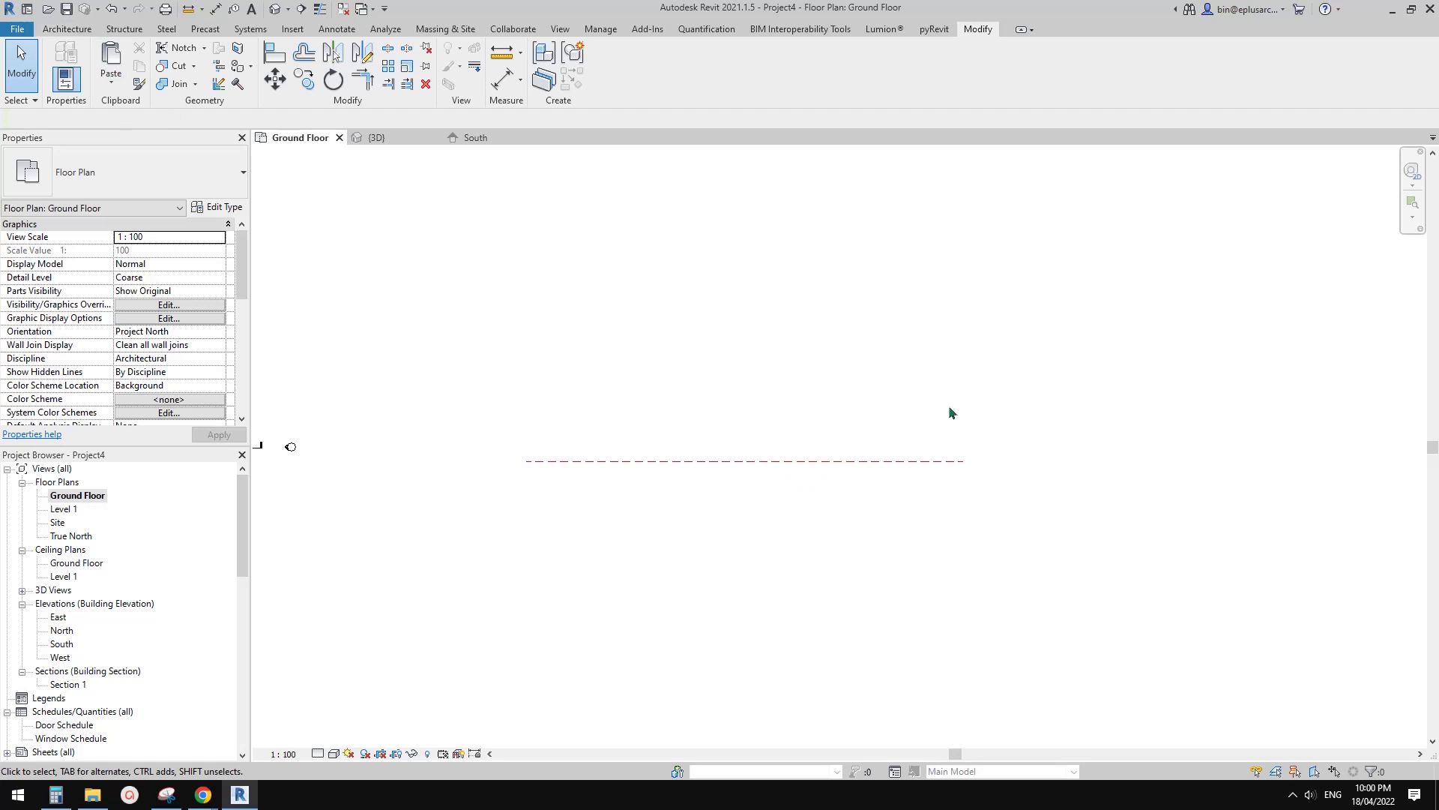
- Name the new horizontal reference plane 1 and open the South elevation
click(956, 461)
click(935, 469)
text(1)
click(982, 508)
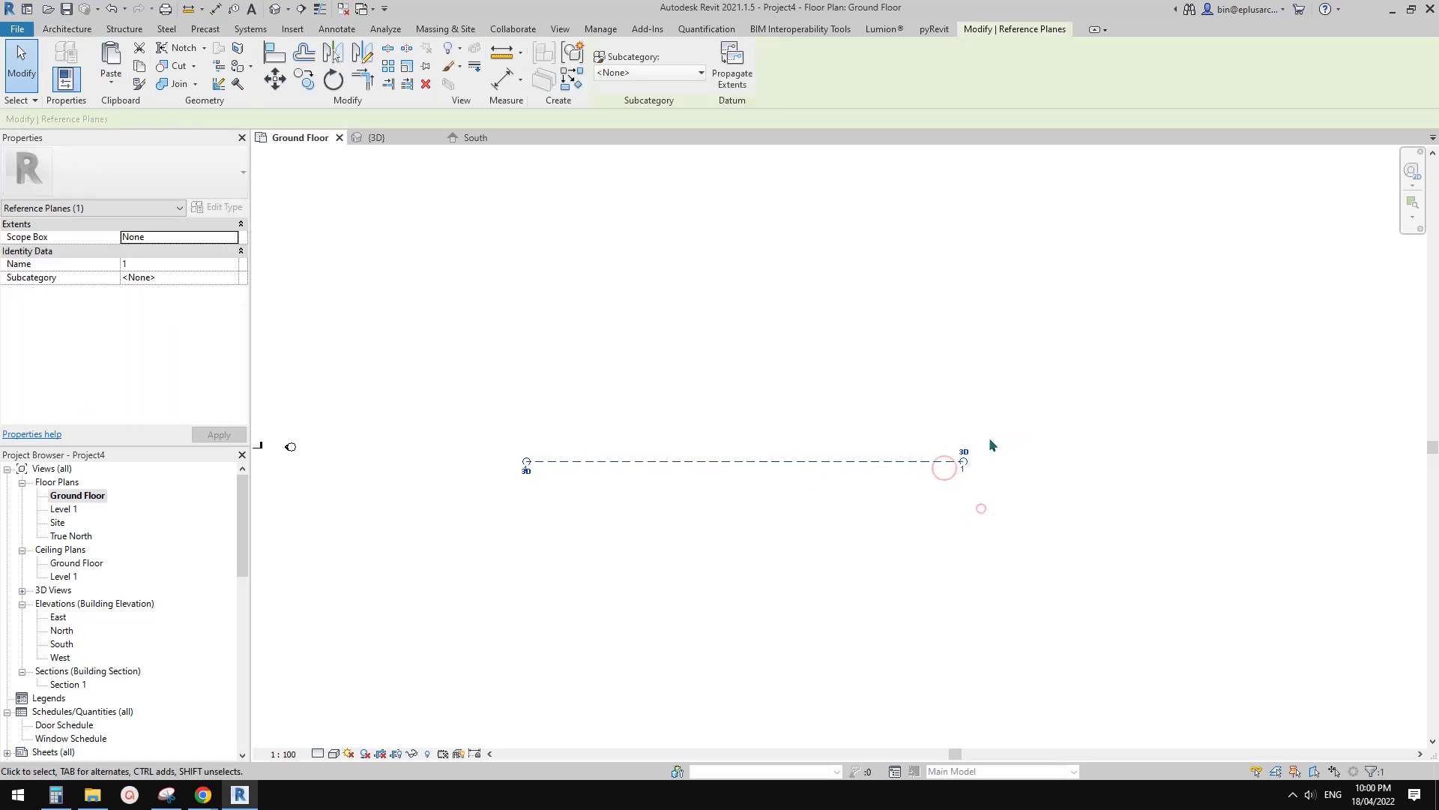
double_click(62, 645)
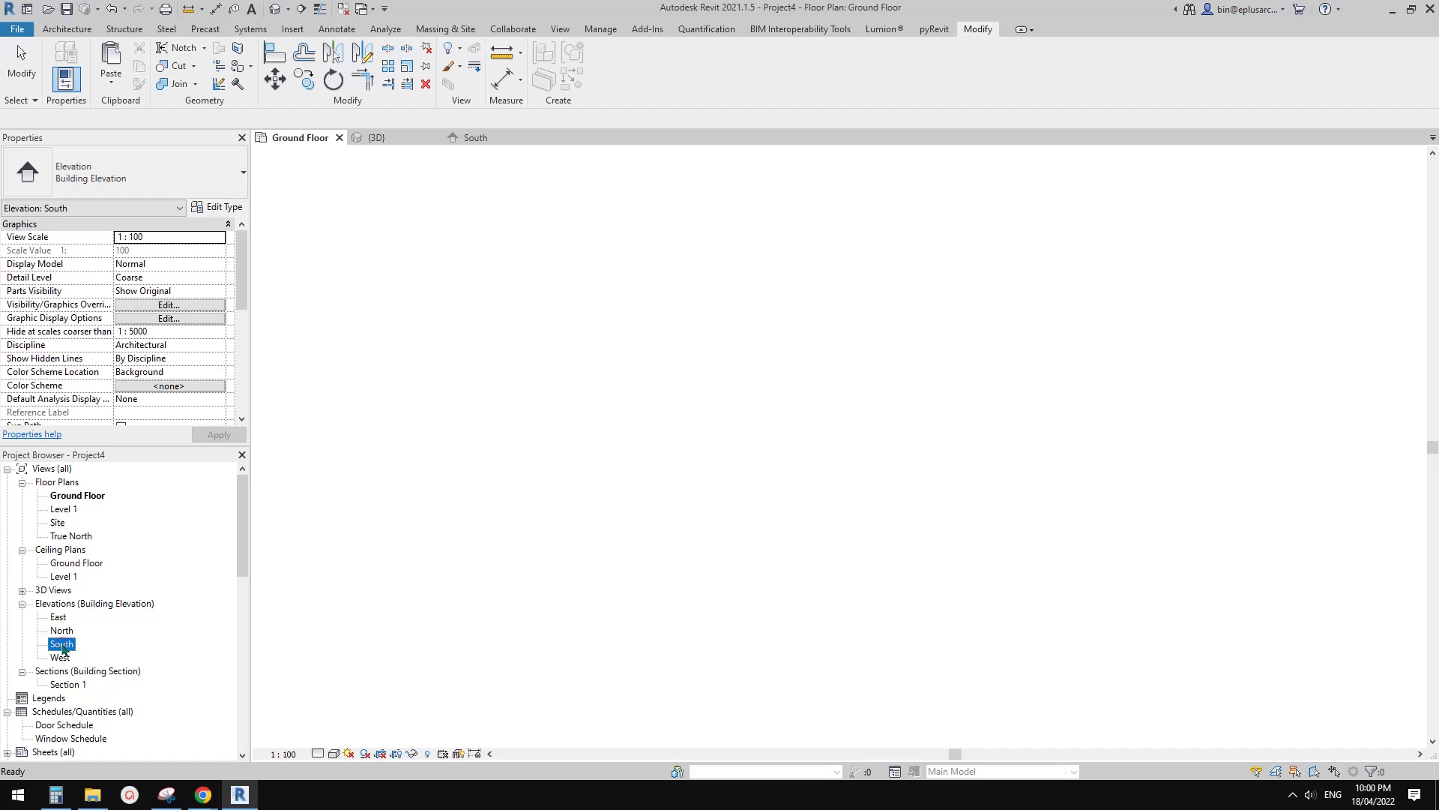
- Start an in-place component in the Generic Models category, accepting the default name
click(66, 30)
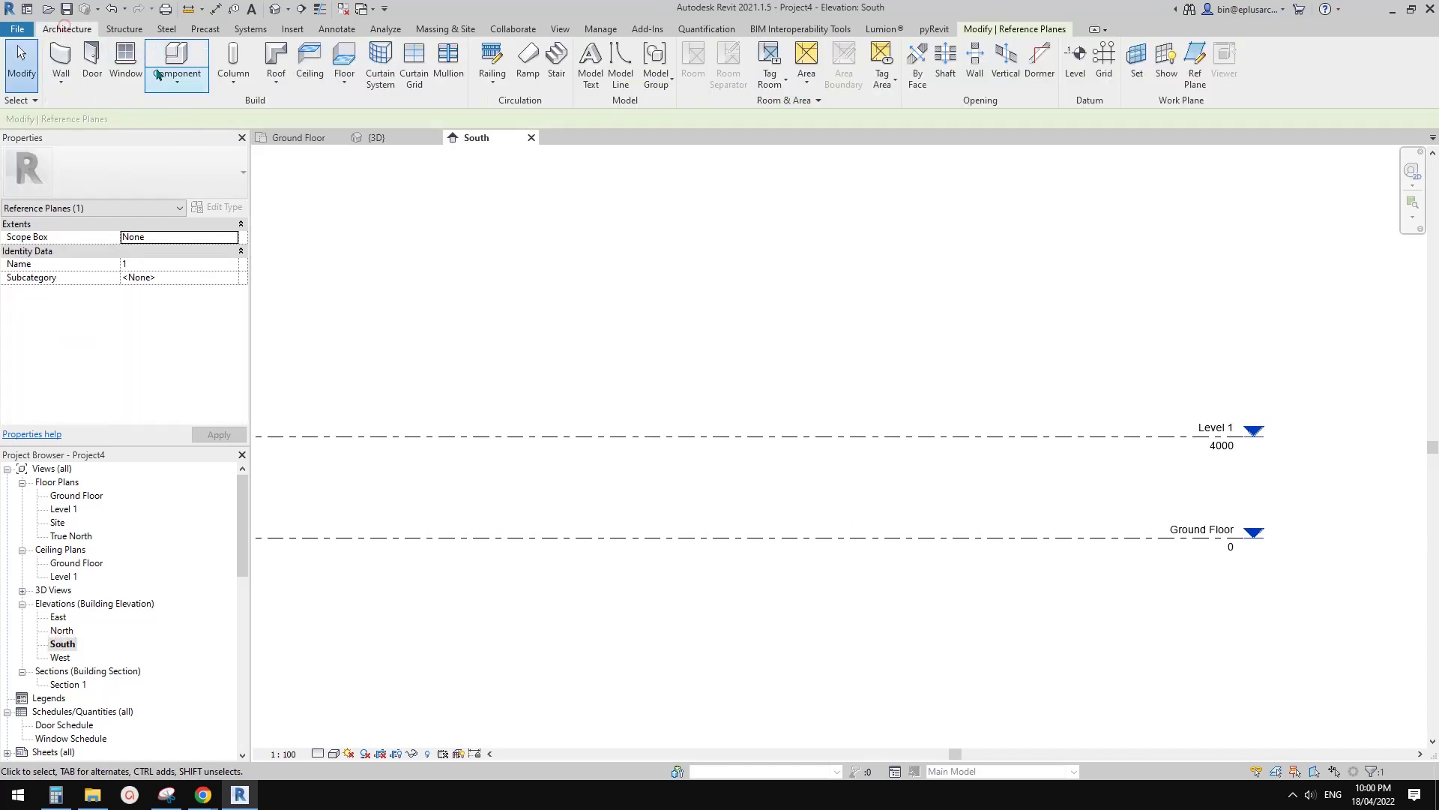
click(177, 75)
click(199, 138)
click(381, 363)
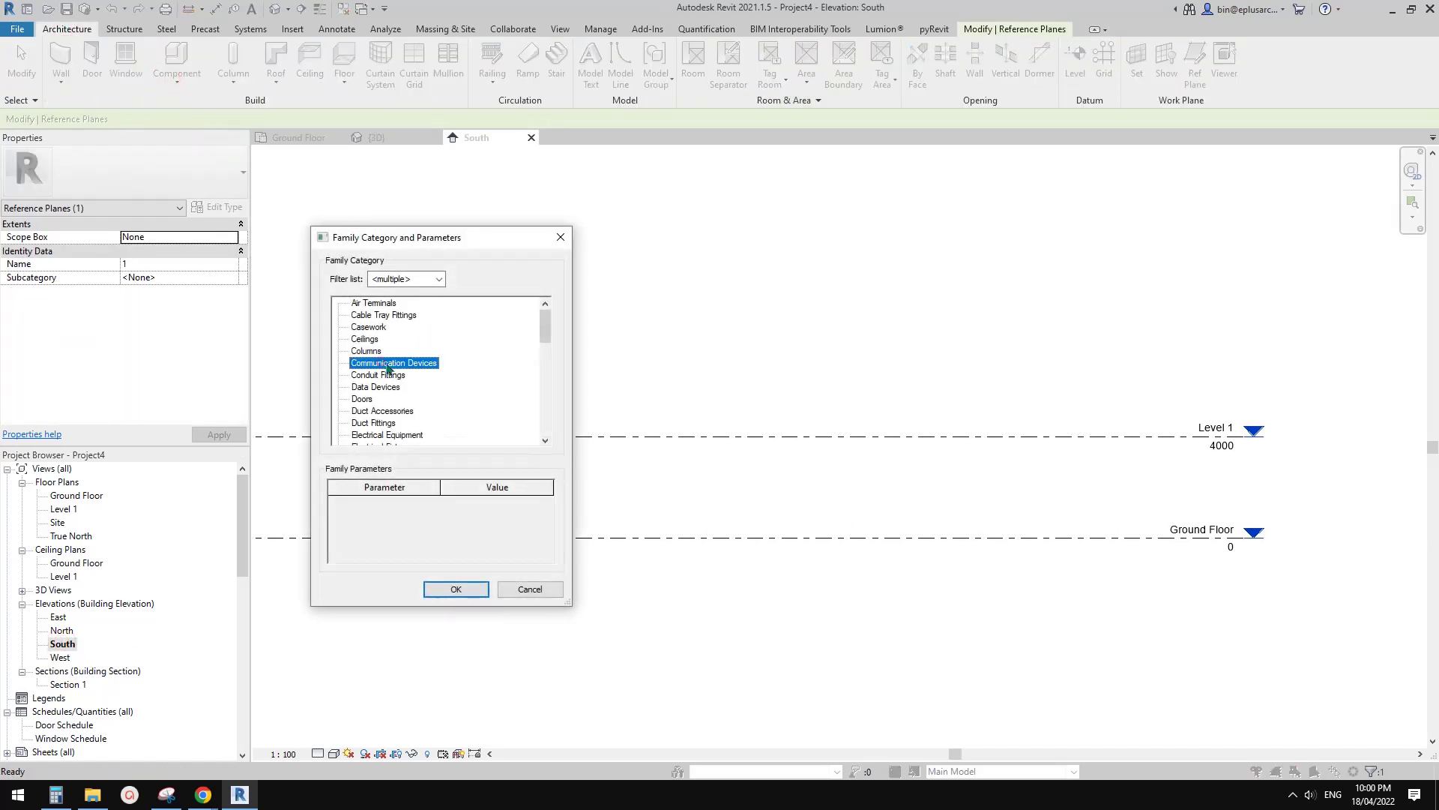
key(g)
click(468, 589)
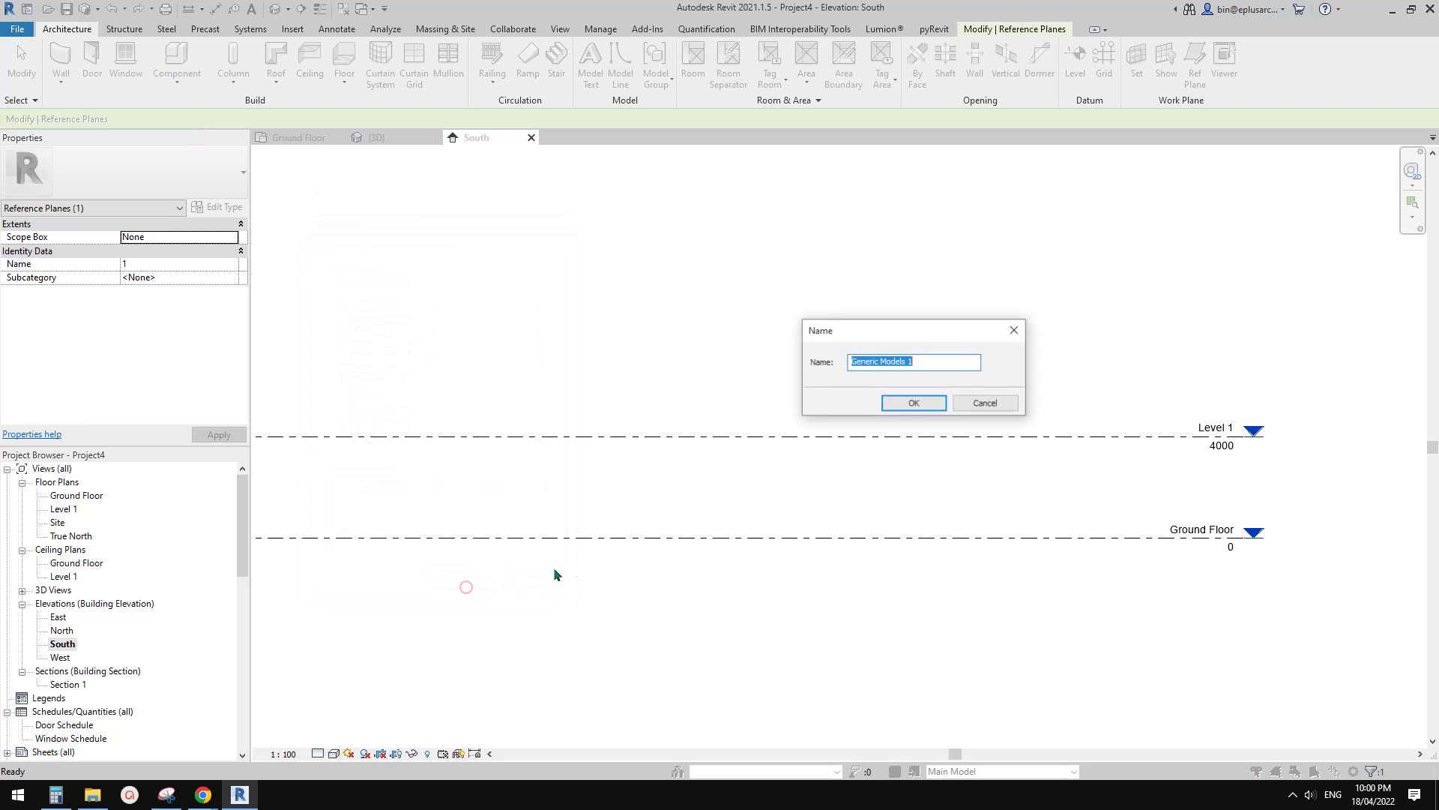
click(907, 402)
- Begin a sweep with a sketched path and set its work plane to Reference Plane : 1
click(227, 60)
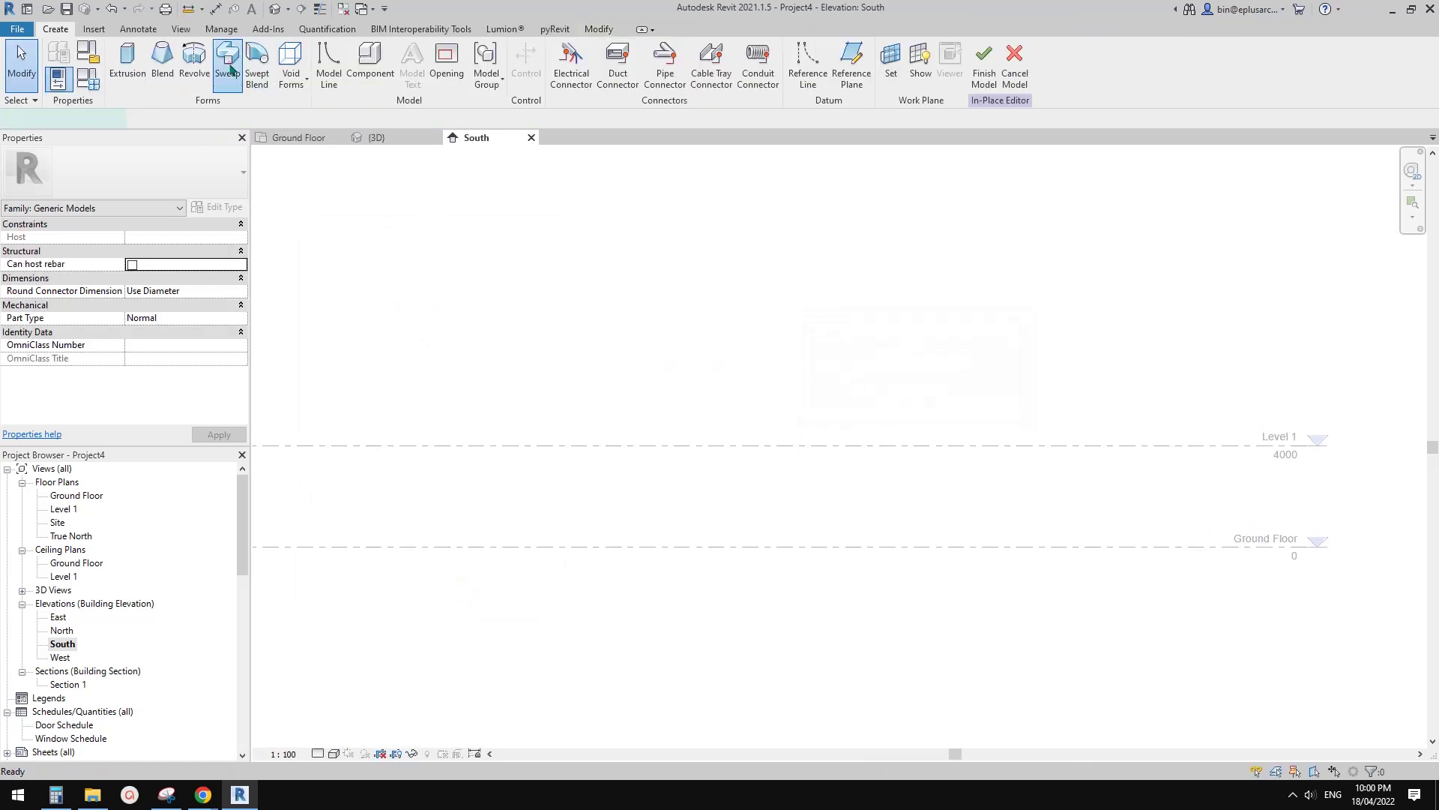
click(672, 56)
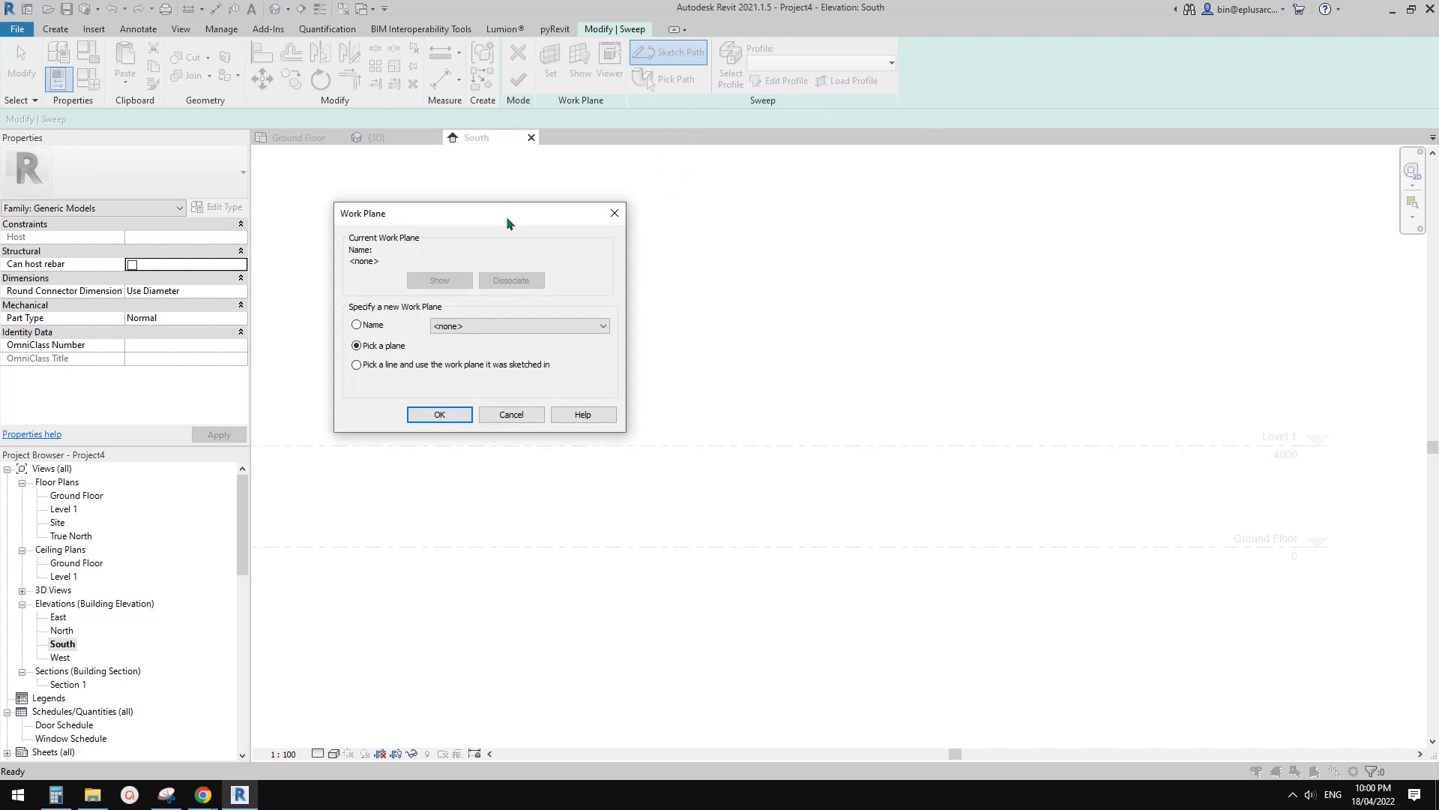
drag(506, 219, 634, 227)
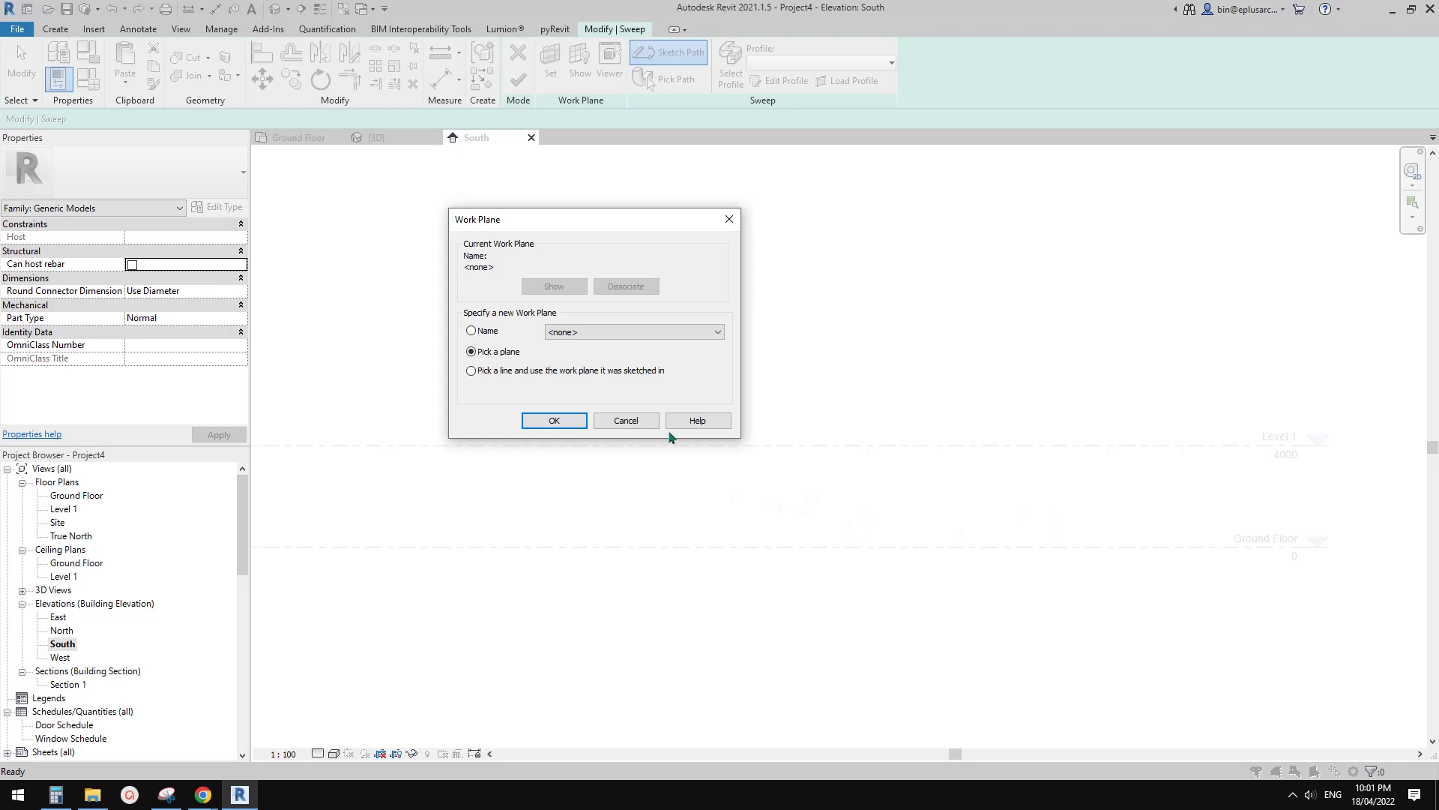
click(696, 335)
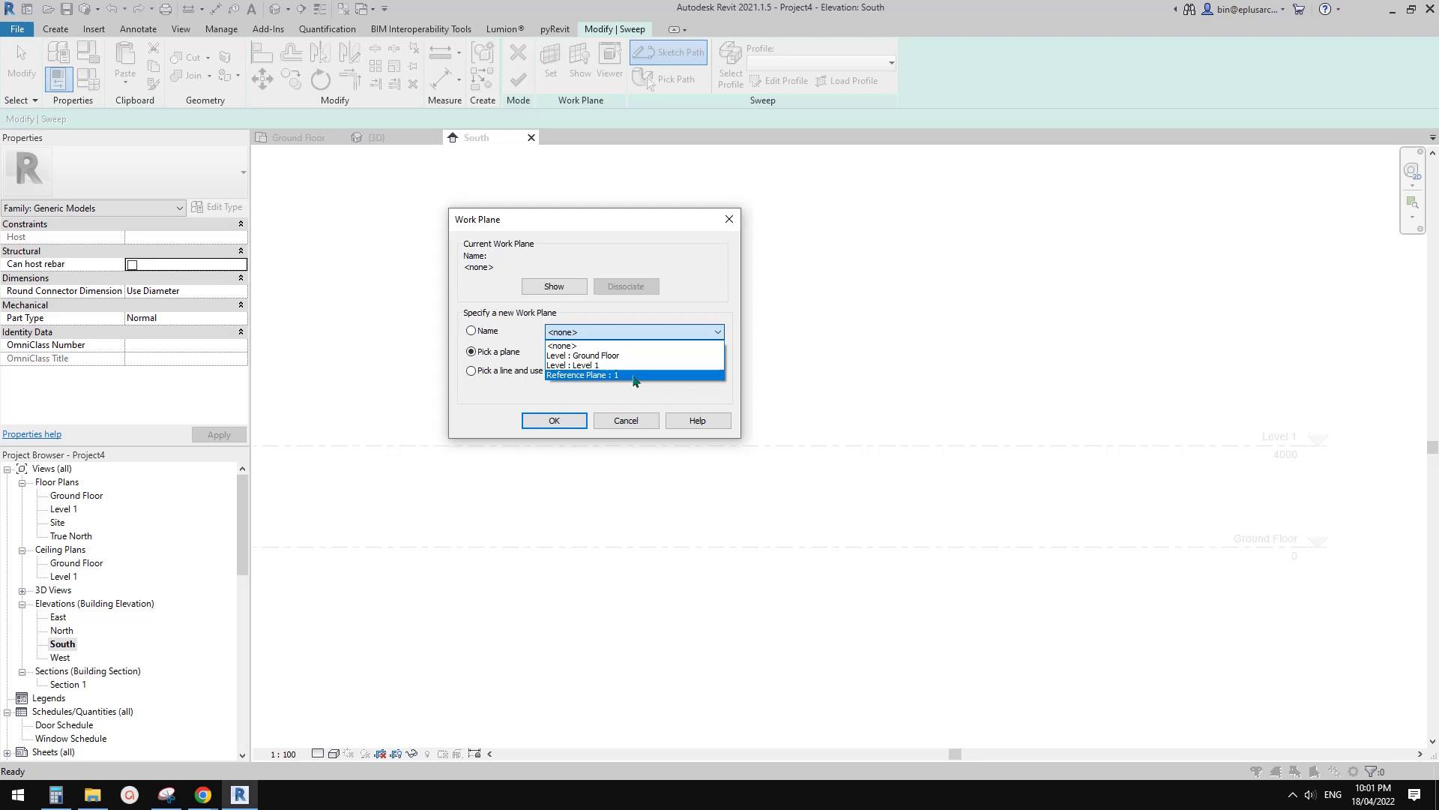
click(634, 375)
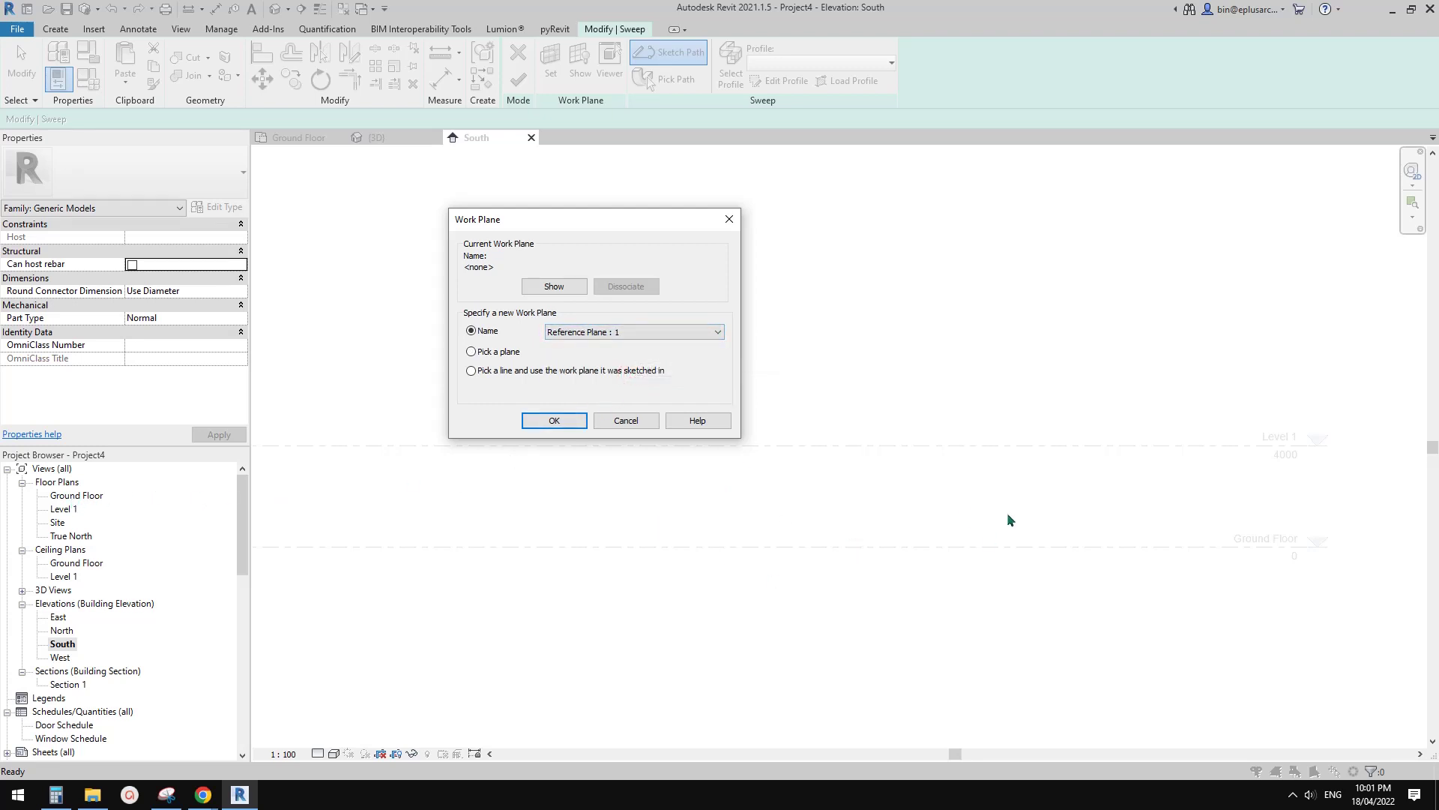
click(554, 421)
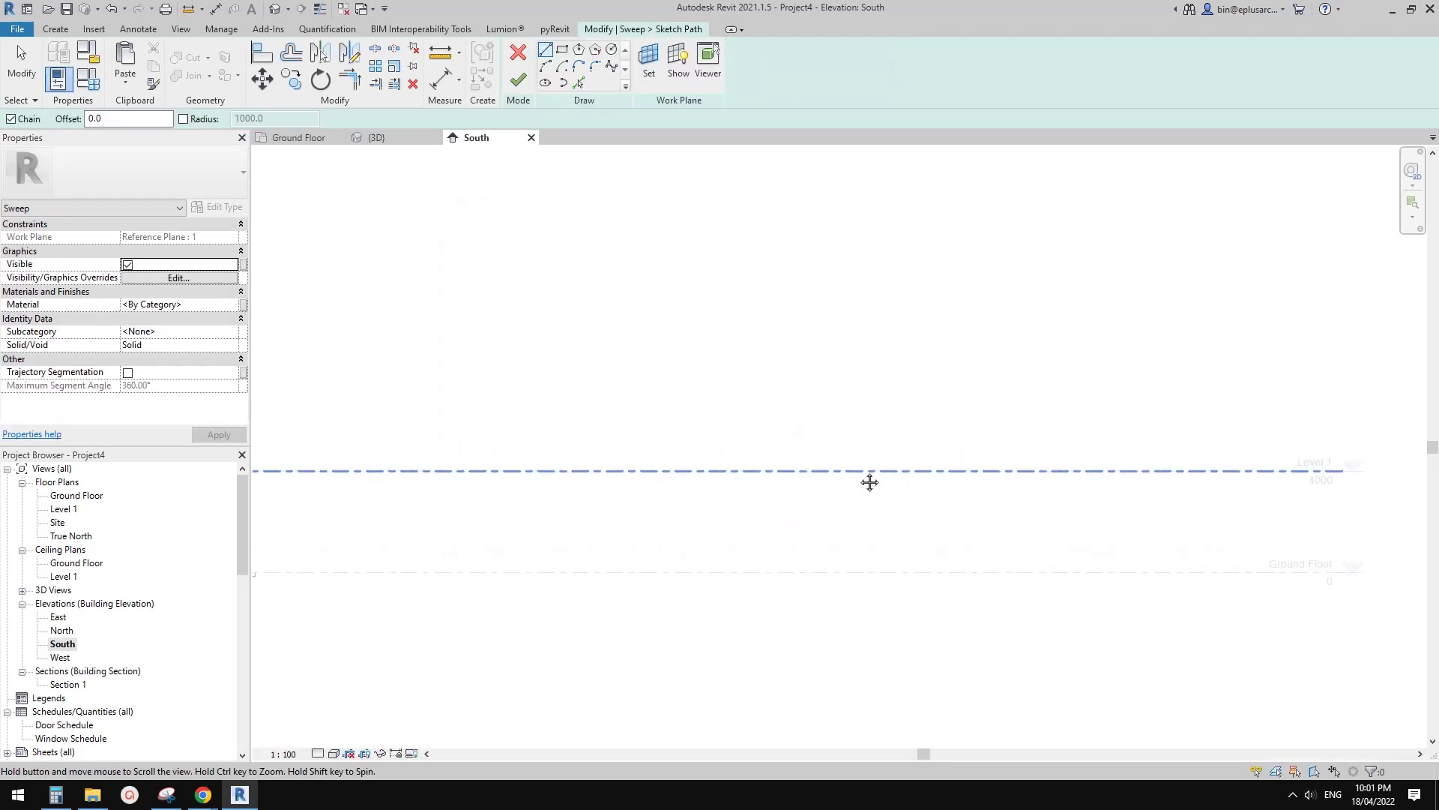
- Sketch the path from Level 1 with a line about 9700 mm long descending at 17°, followed by a short horizontal segment
click(552, 470)
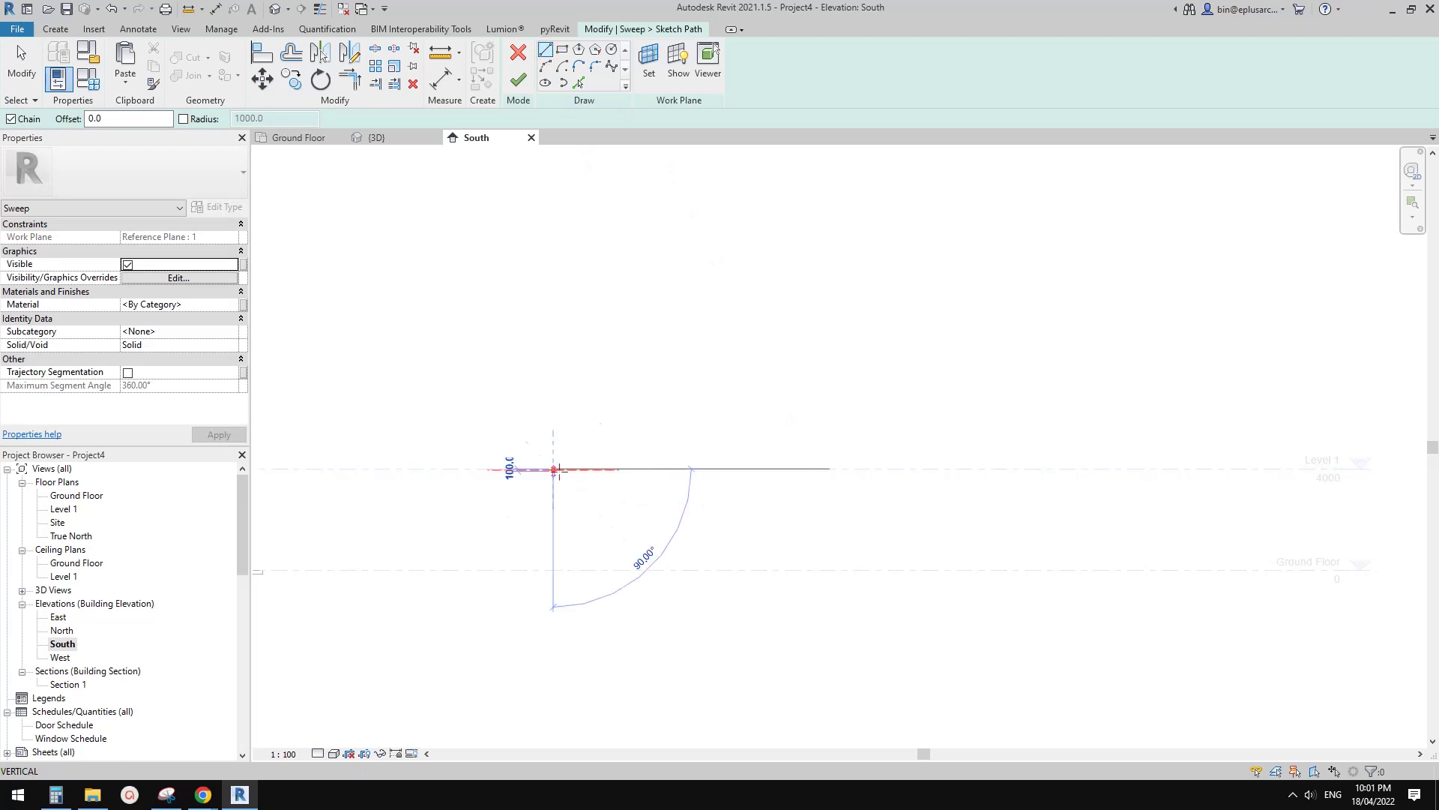
click(789, 538)
click(835, 539)
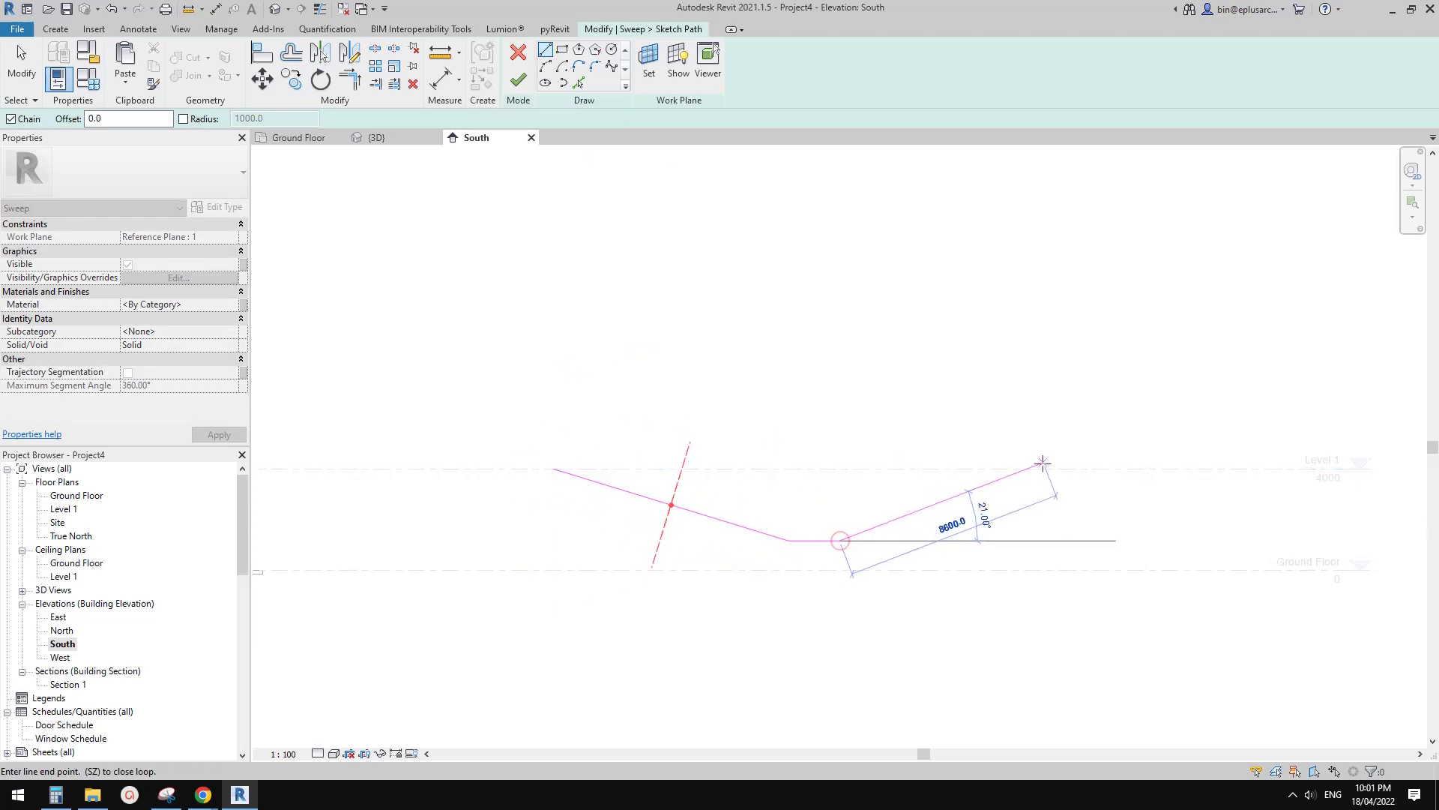
key(Escape)
key(Escape)
- Mirror the sloping path line about the middle of the short horizontal segment and finish the sweep path
click(748, 529)
middle_drag(807, 535, 781, 530)
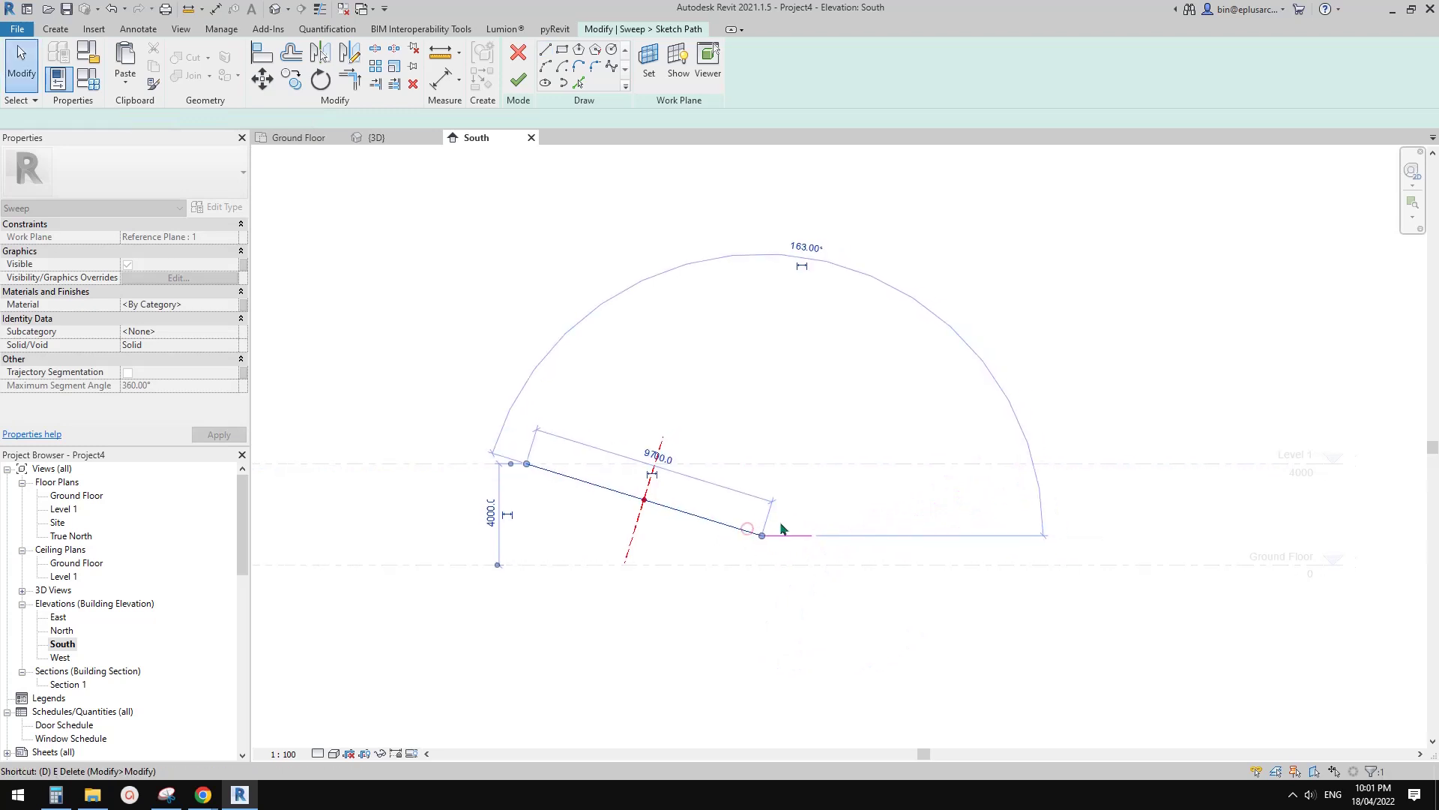
key(d)
key(m)
click(791, 537)
click(793, 514)
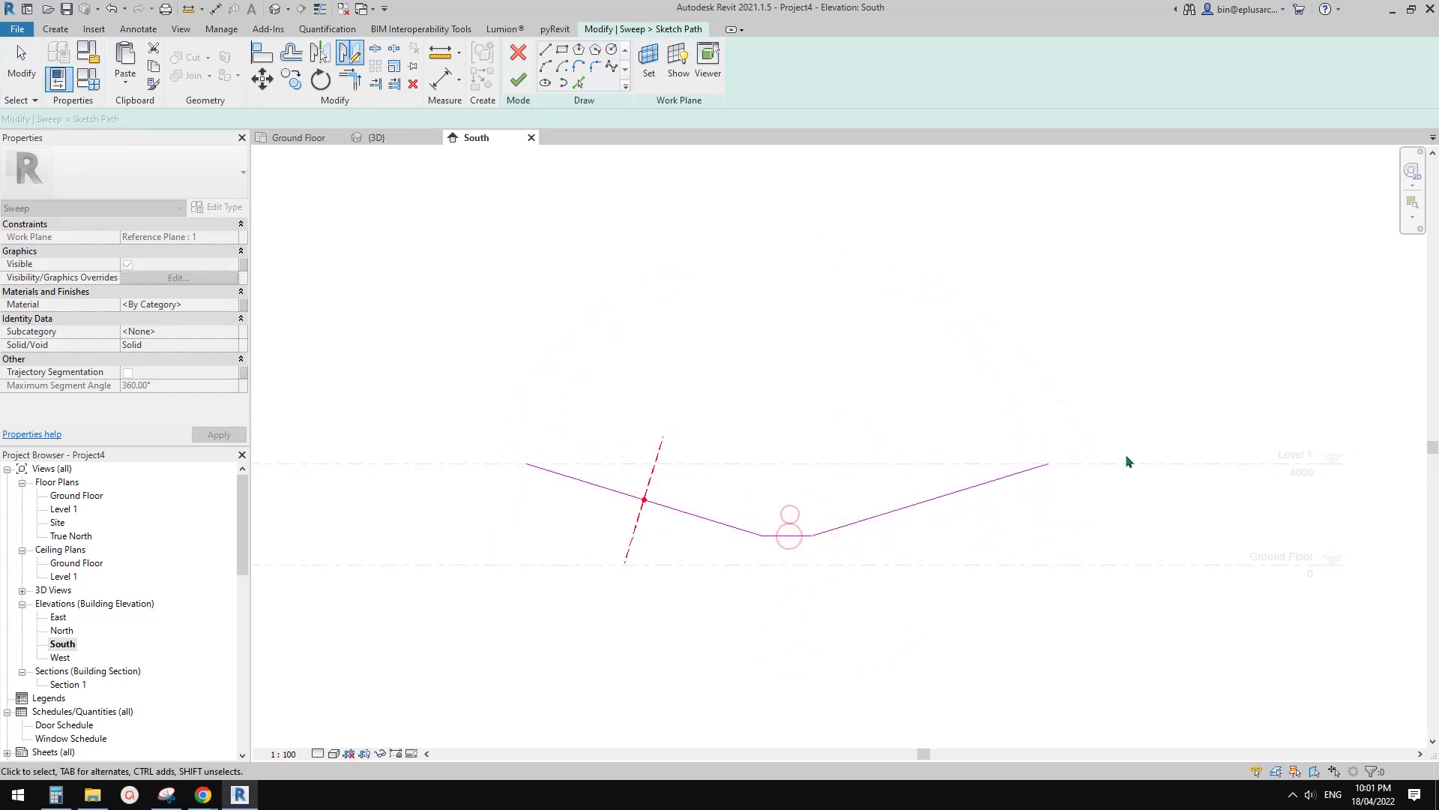
middle_drag(826, 504, 869, 490)
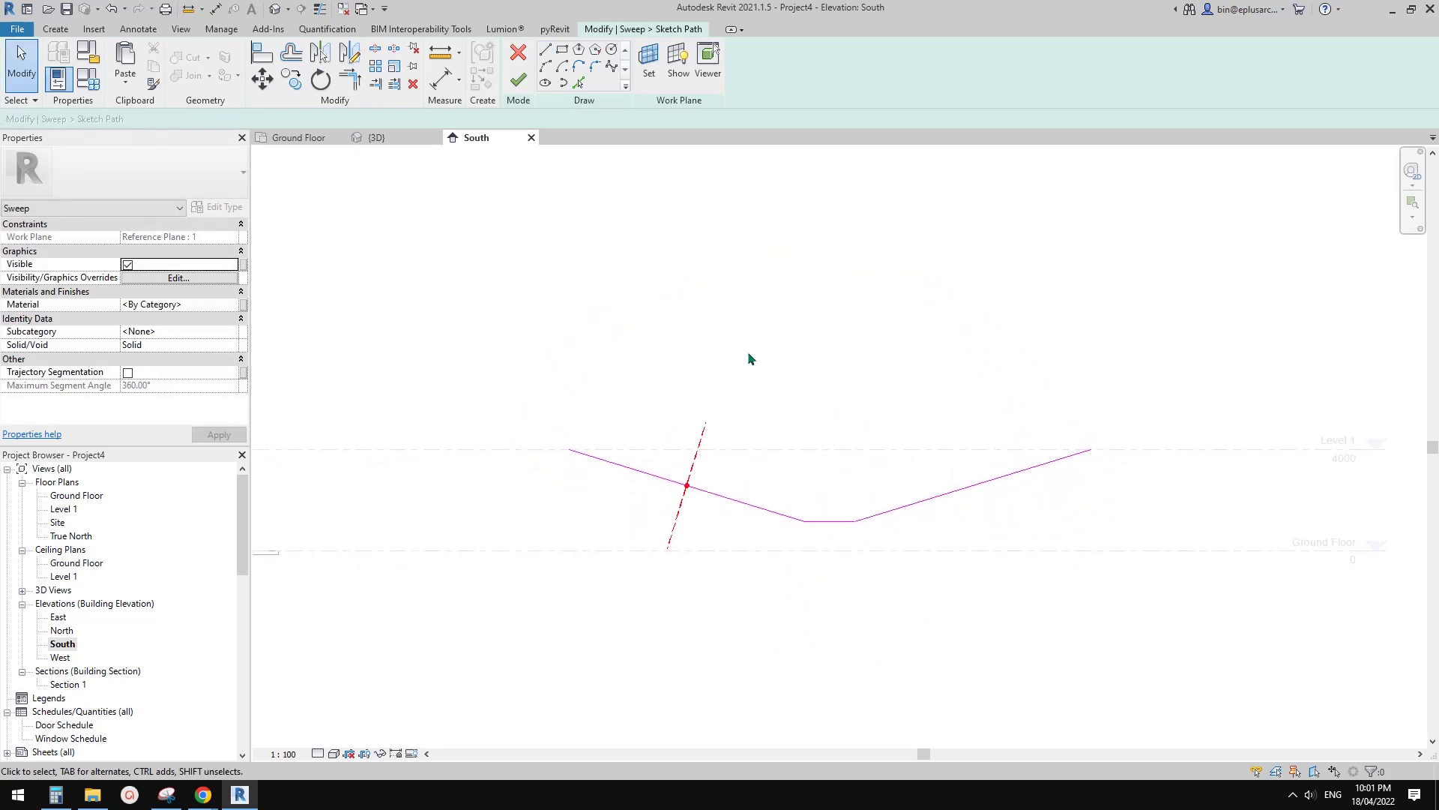
middle_drag(755, 357, 753, 360)
click(518, 80)
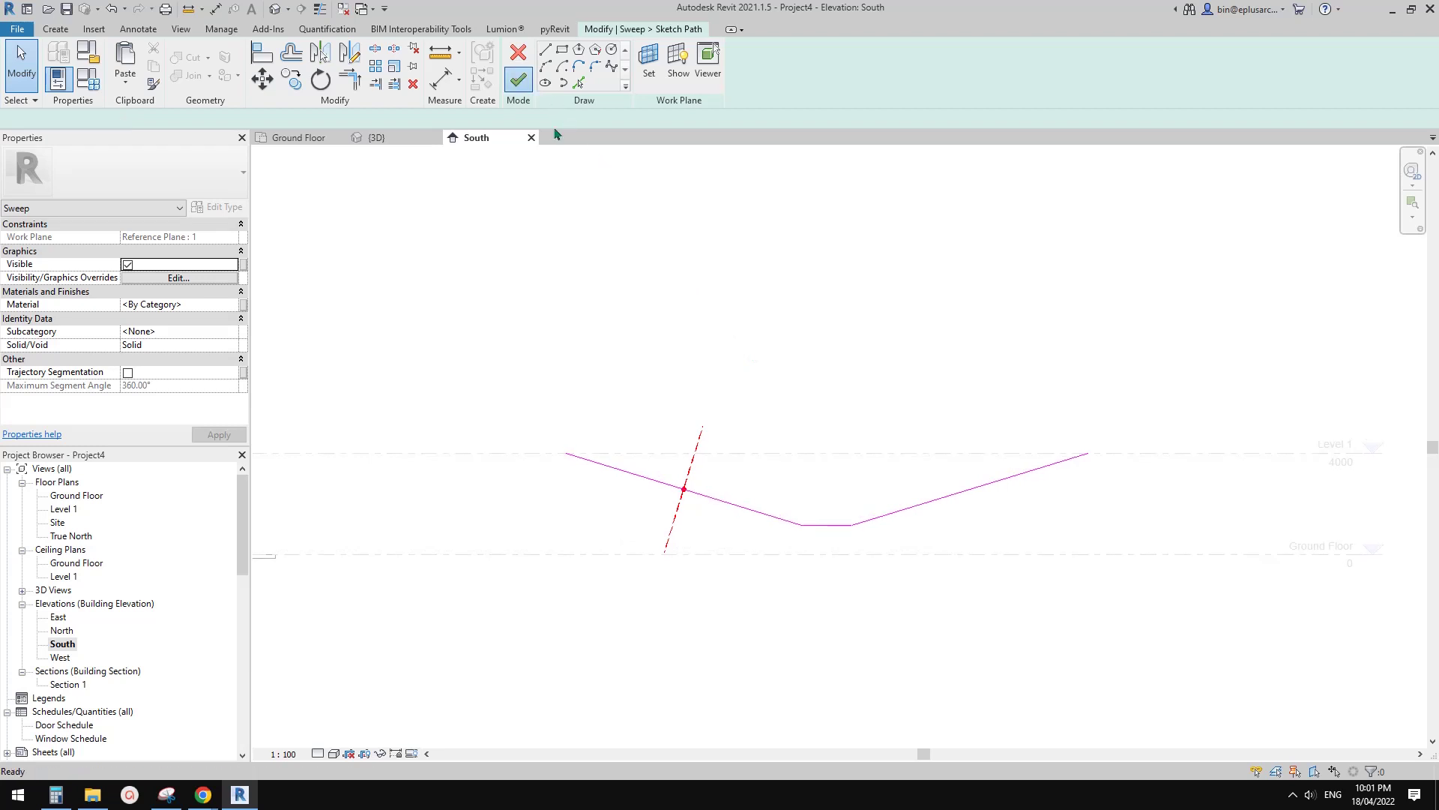
- Edit the sweep profile in the 3D view and draw a roof slope line about 6200 mm long from the path point, 60° from vertical
click(780, 81)
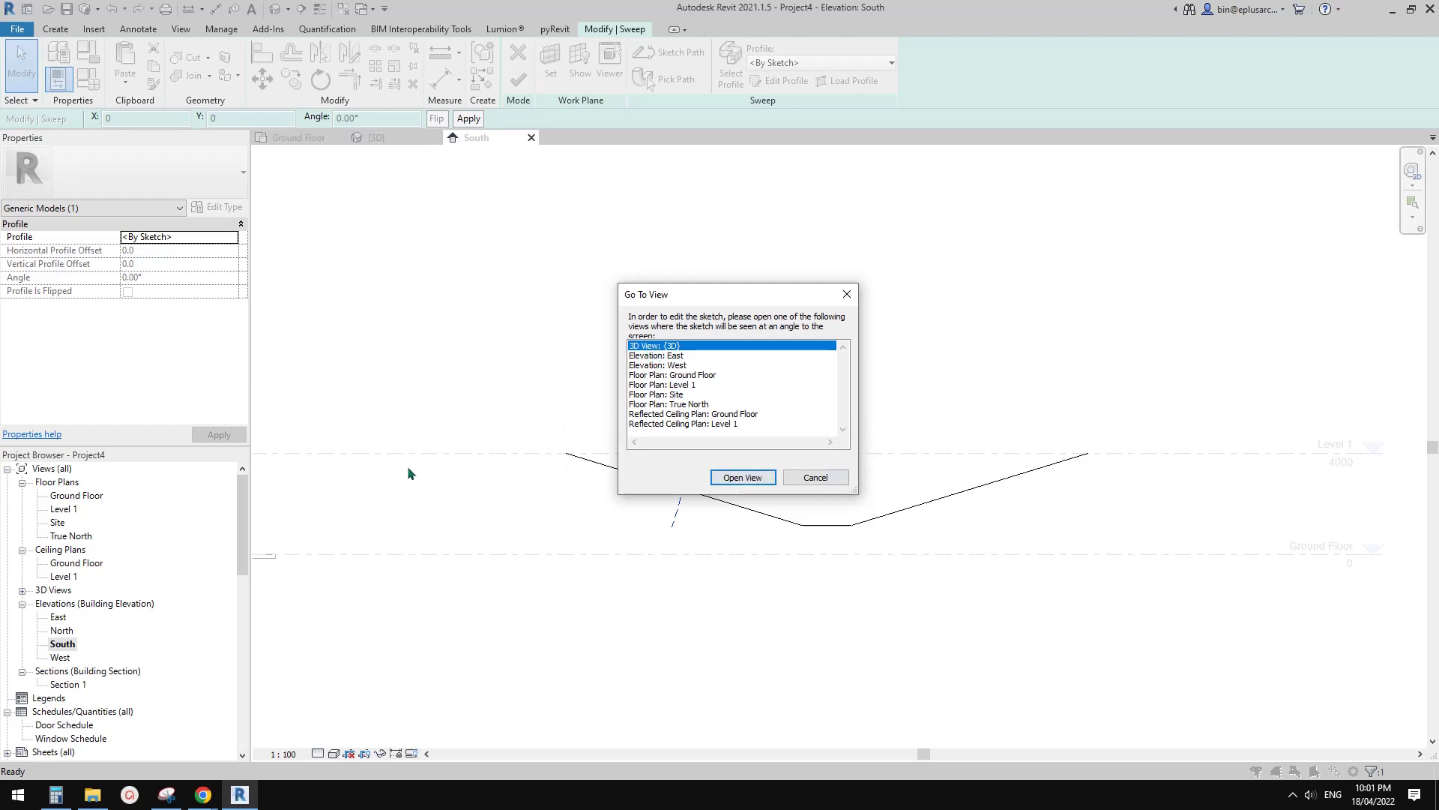
click(736, 475)
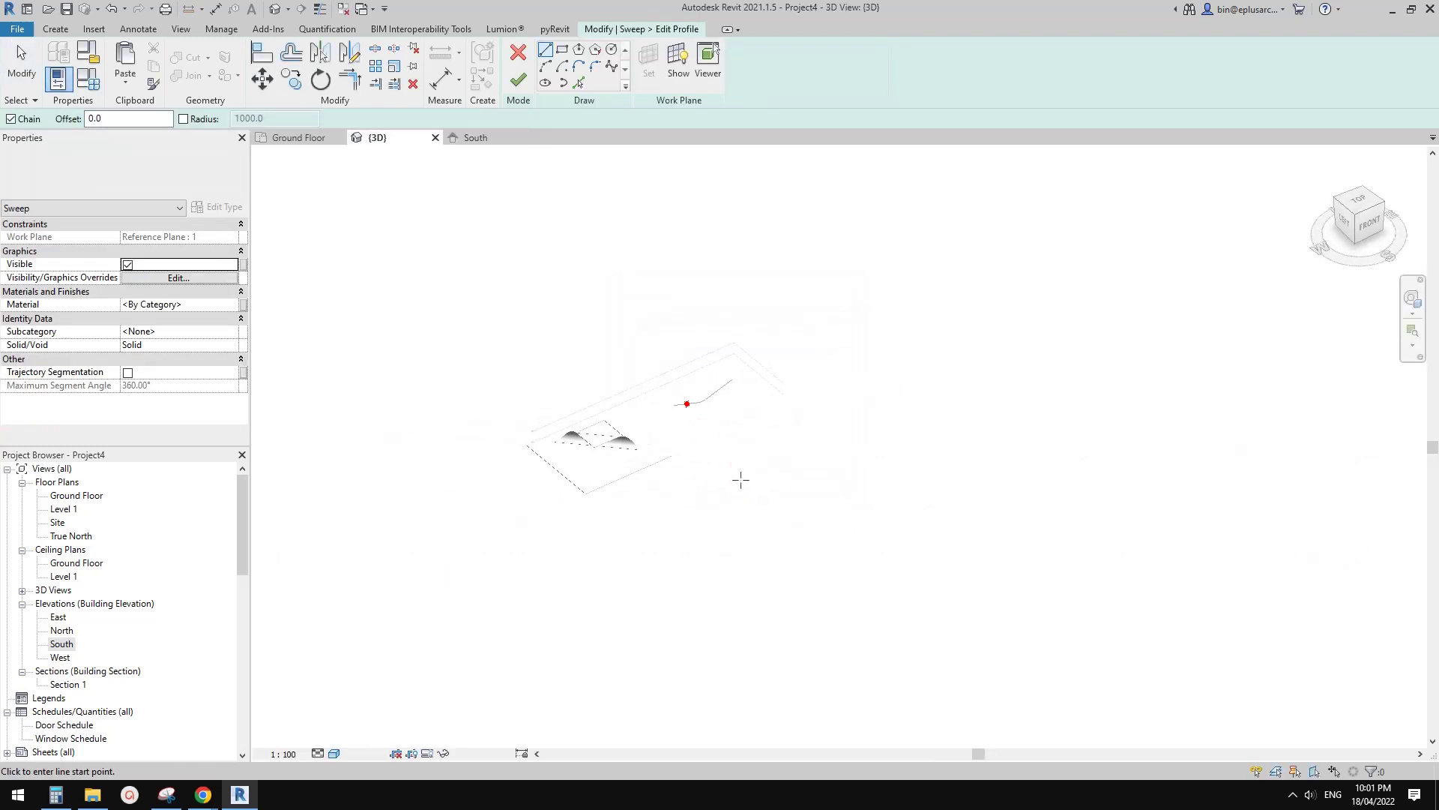
scroll(685, 430, up, 8)
middle_drag(714, 372, 752, 424)
click(545, 54)
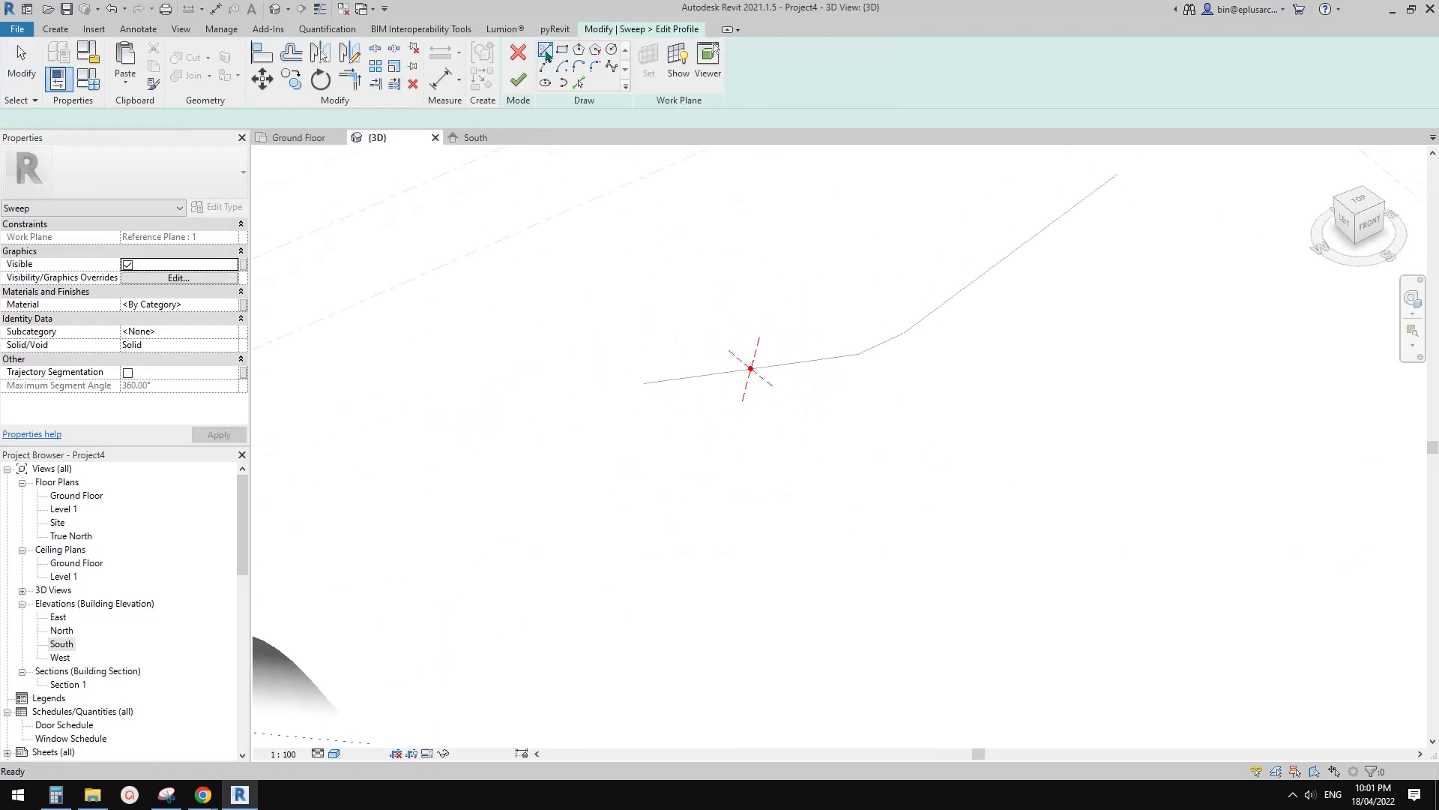
shift+middle_drag(776, 330, 824, 342)
click(743, 275)
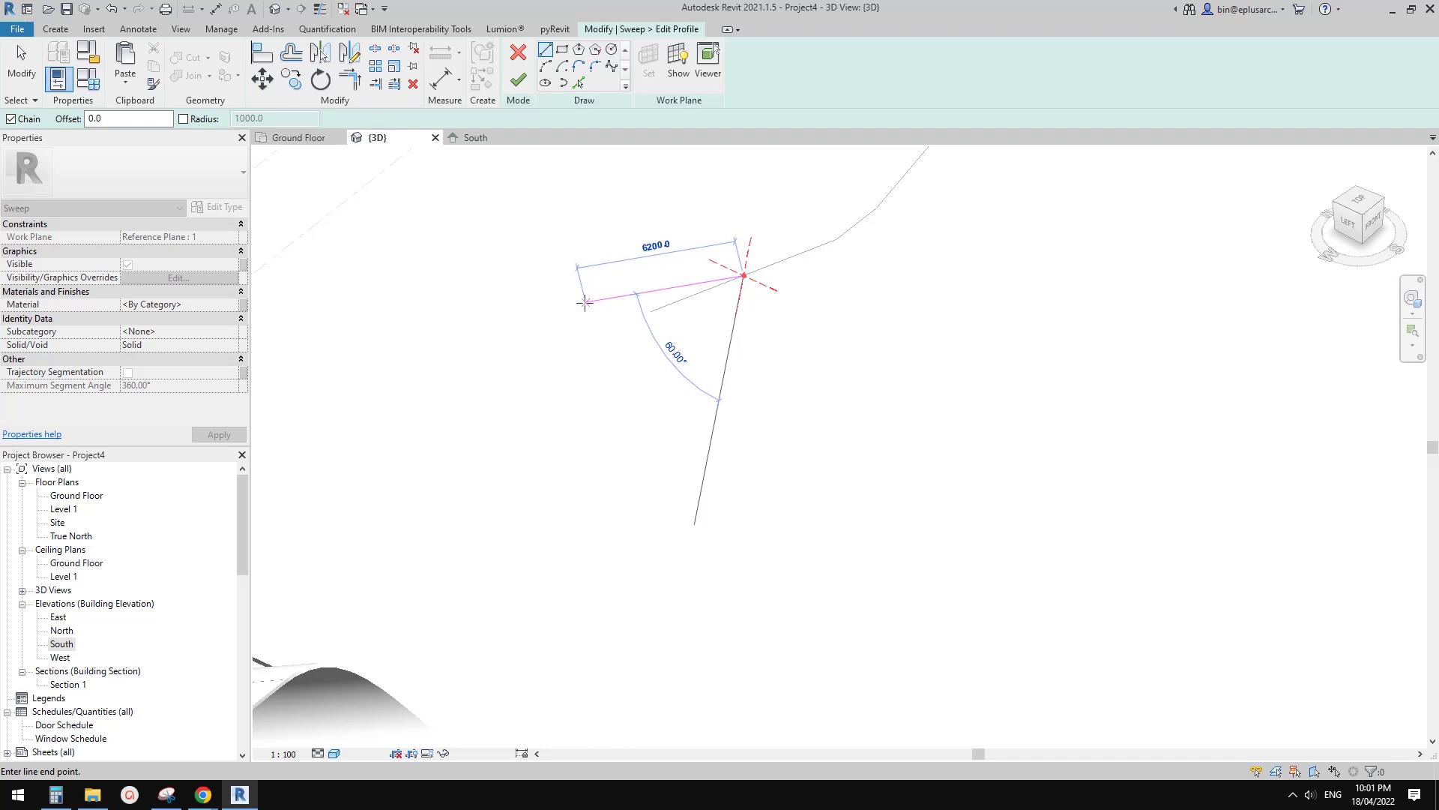
click(585, 302)
key(Escape)
key(Escape)
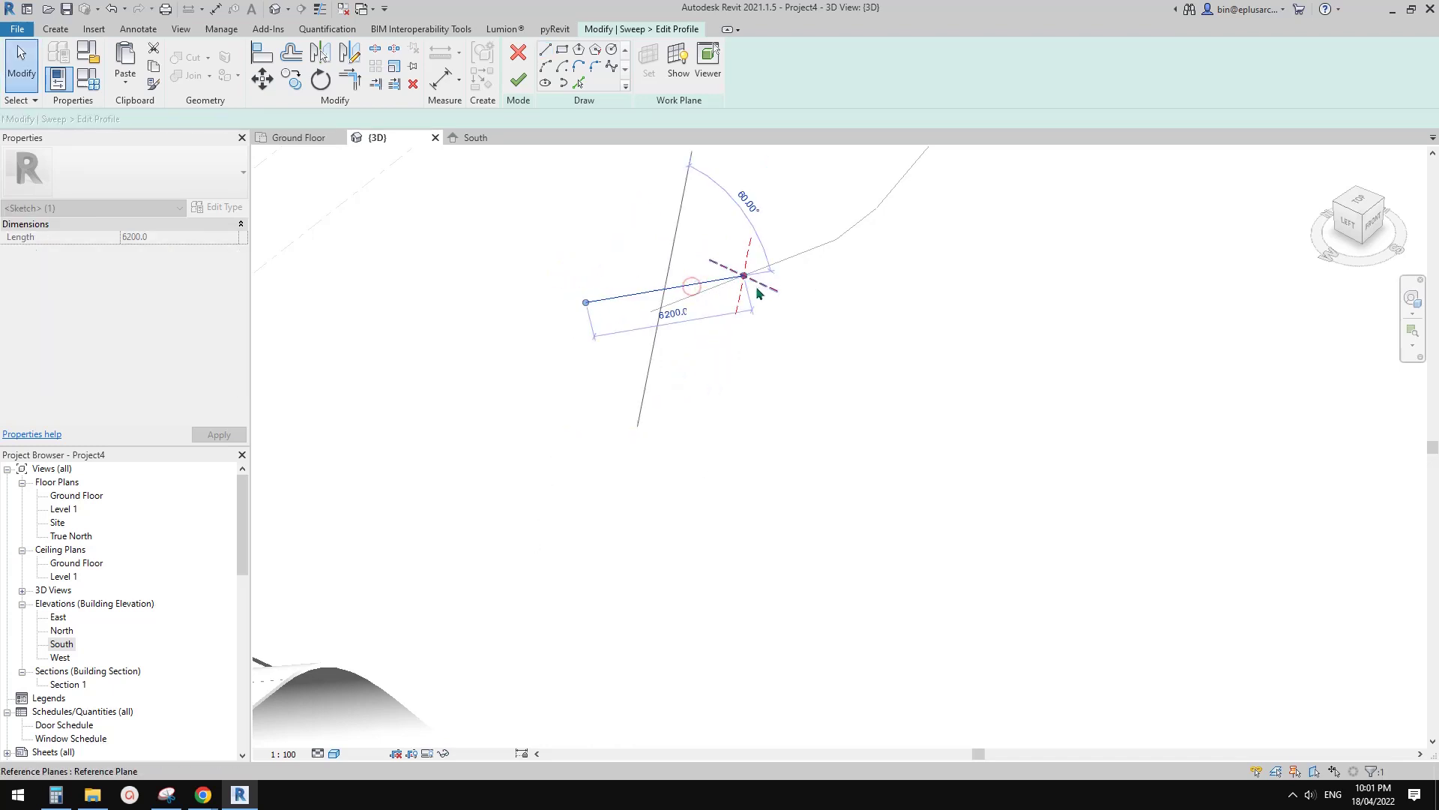
- Mirror the roof slope line across the profile's vertical centre plane
key(m)
key(m)
click(732, 314)
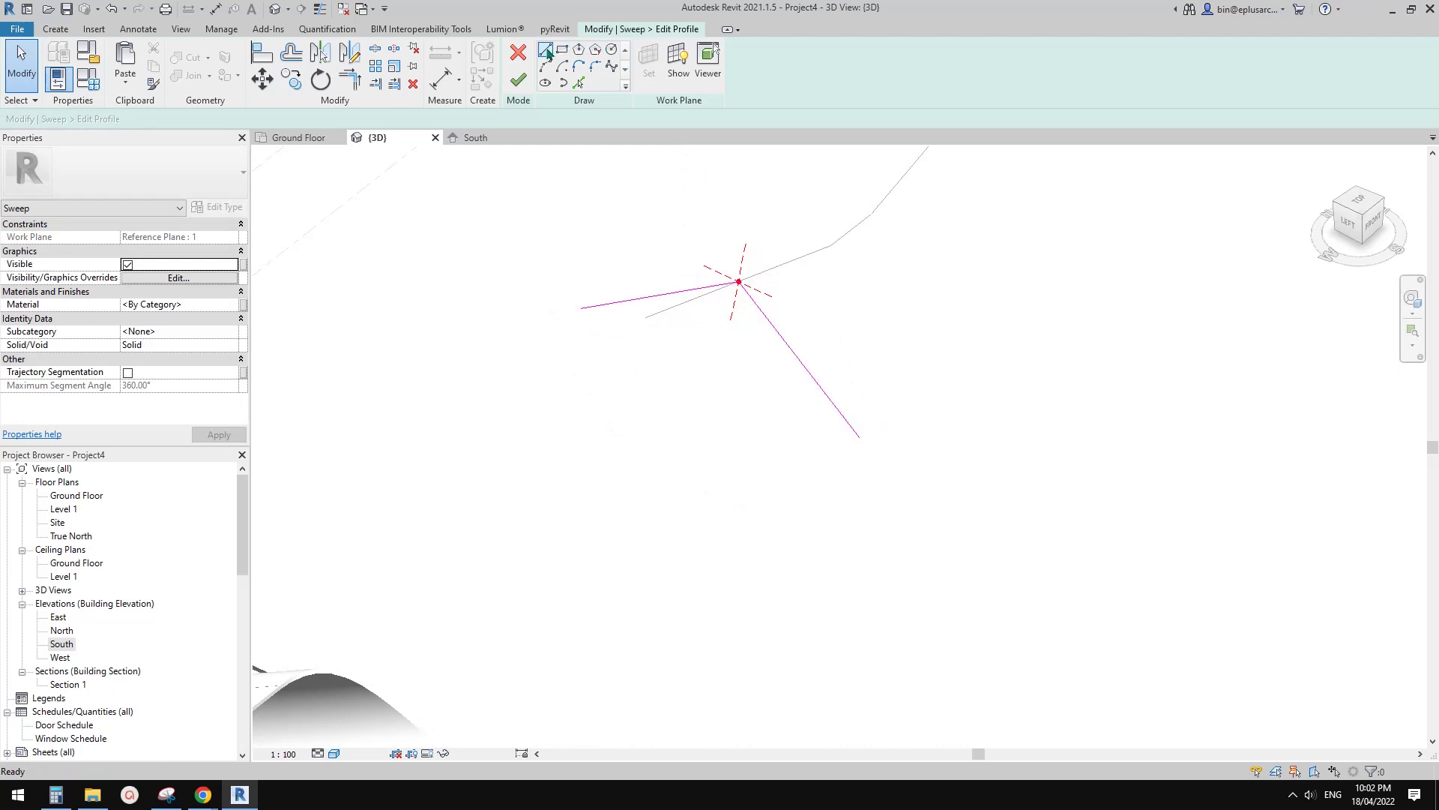
- Draw a horizontal helper line about 4000 mm long outward from the profile's vertical centre axis, below the roof slopes
key(l)
key(i)
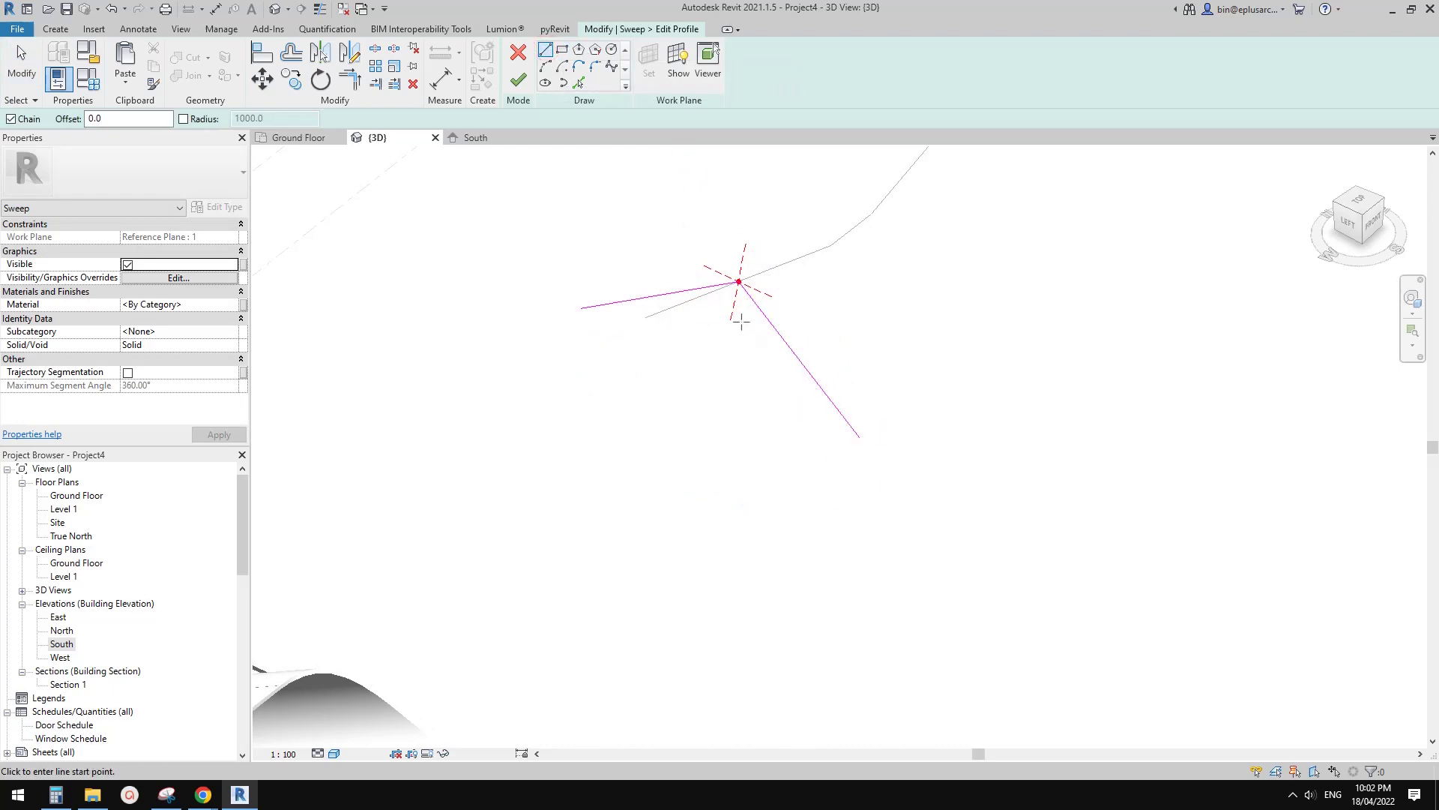
click(716, 393)
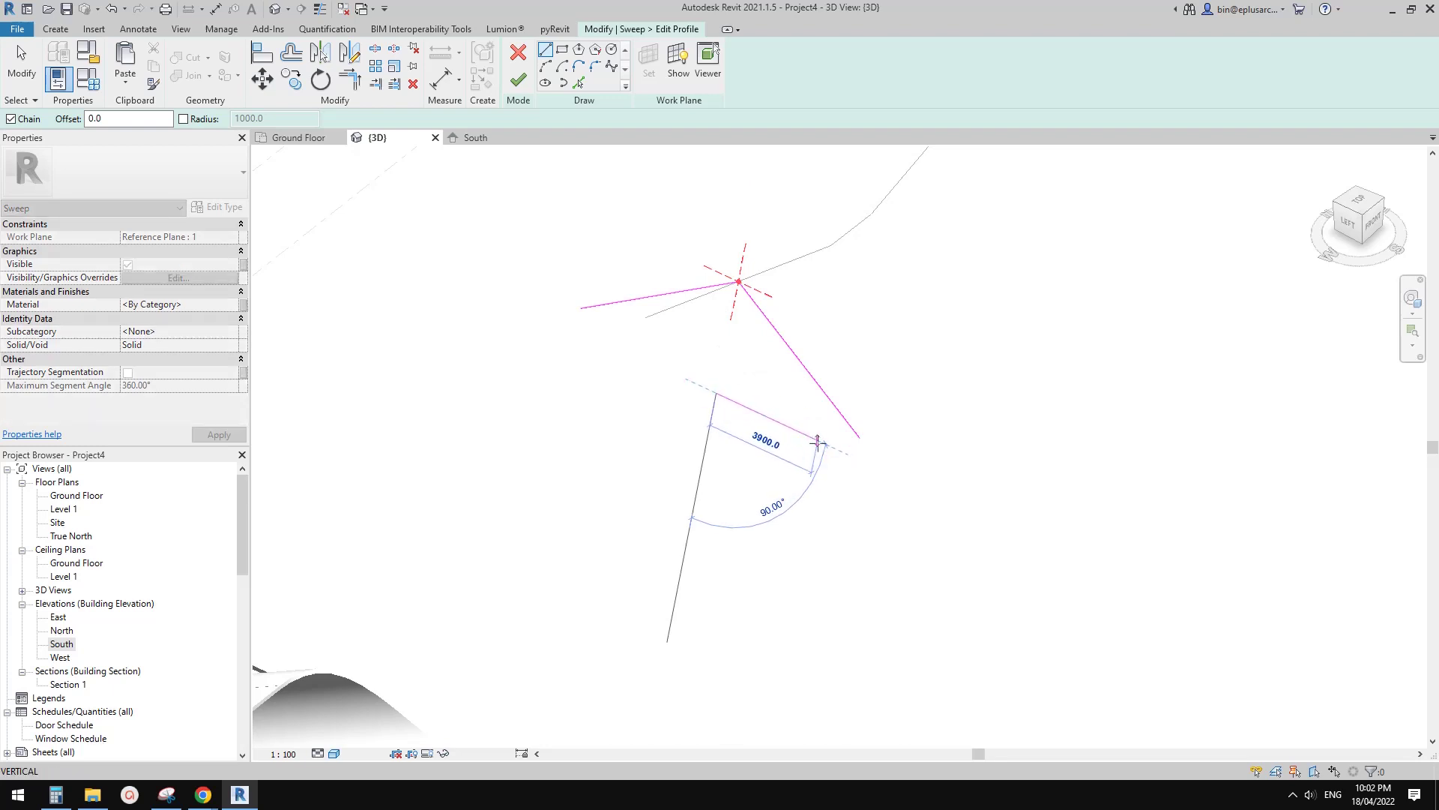
click(820, 442)
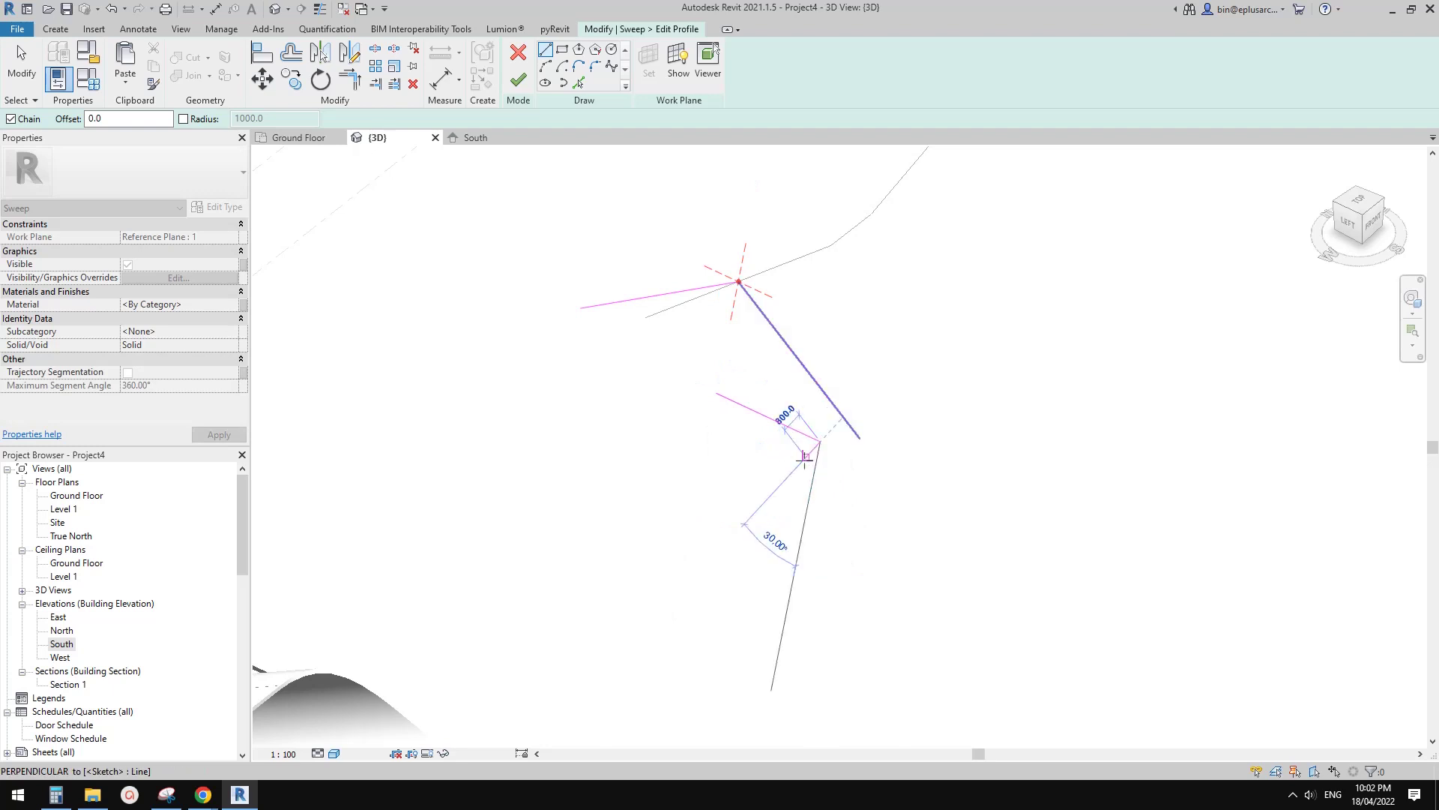
key(Escape)
key(Escape)
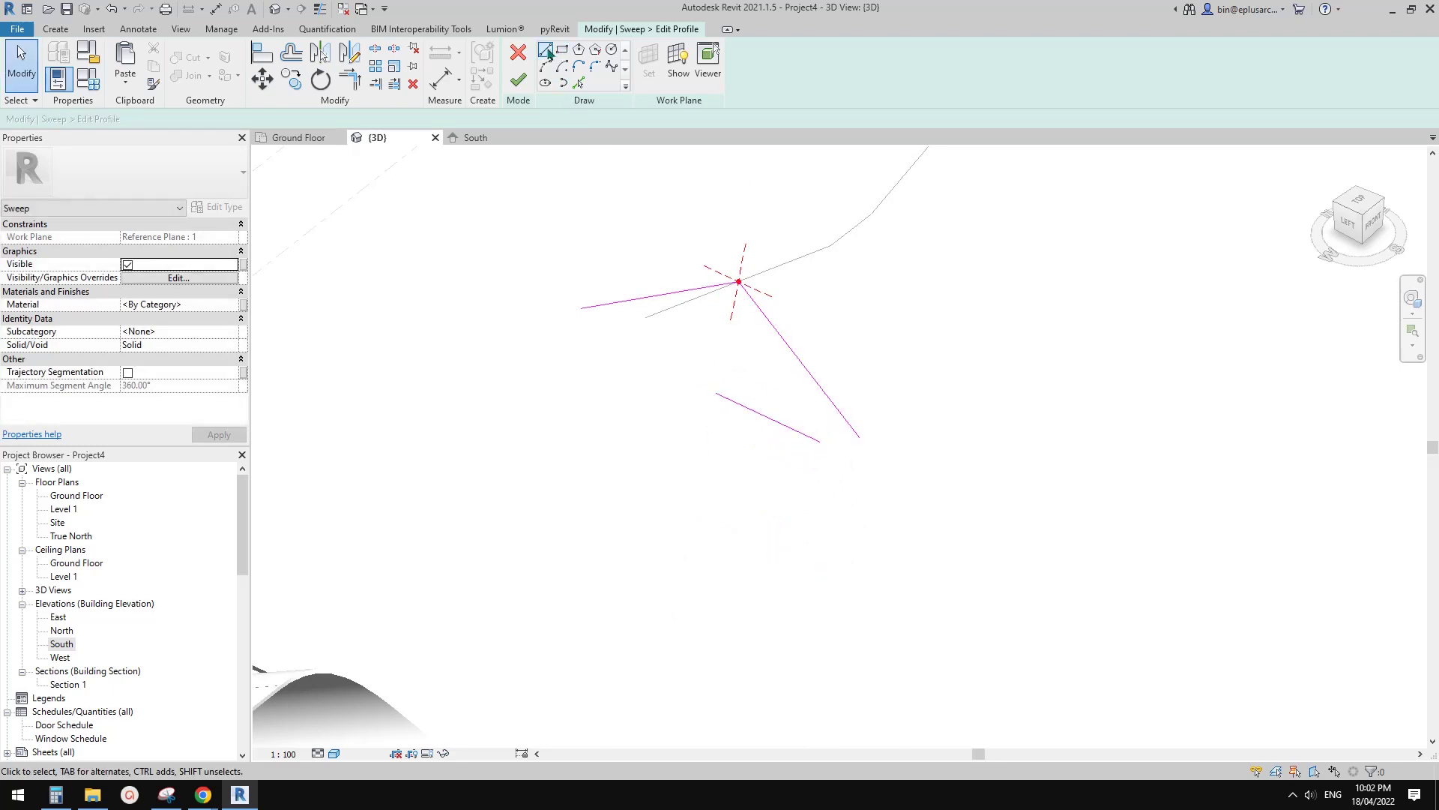
- Draw a vertical wall line from the helper line's end up to the roof slope, set its length to 3000 mm, and delete the helper line
click(548, 53)
click(820, 443)
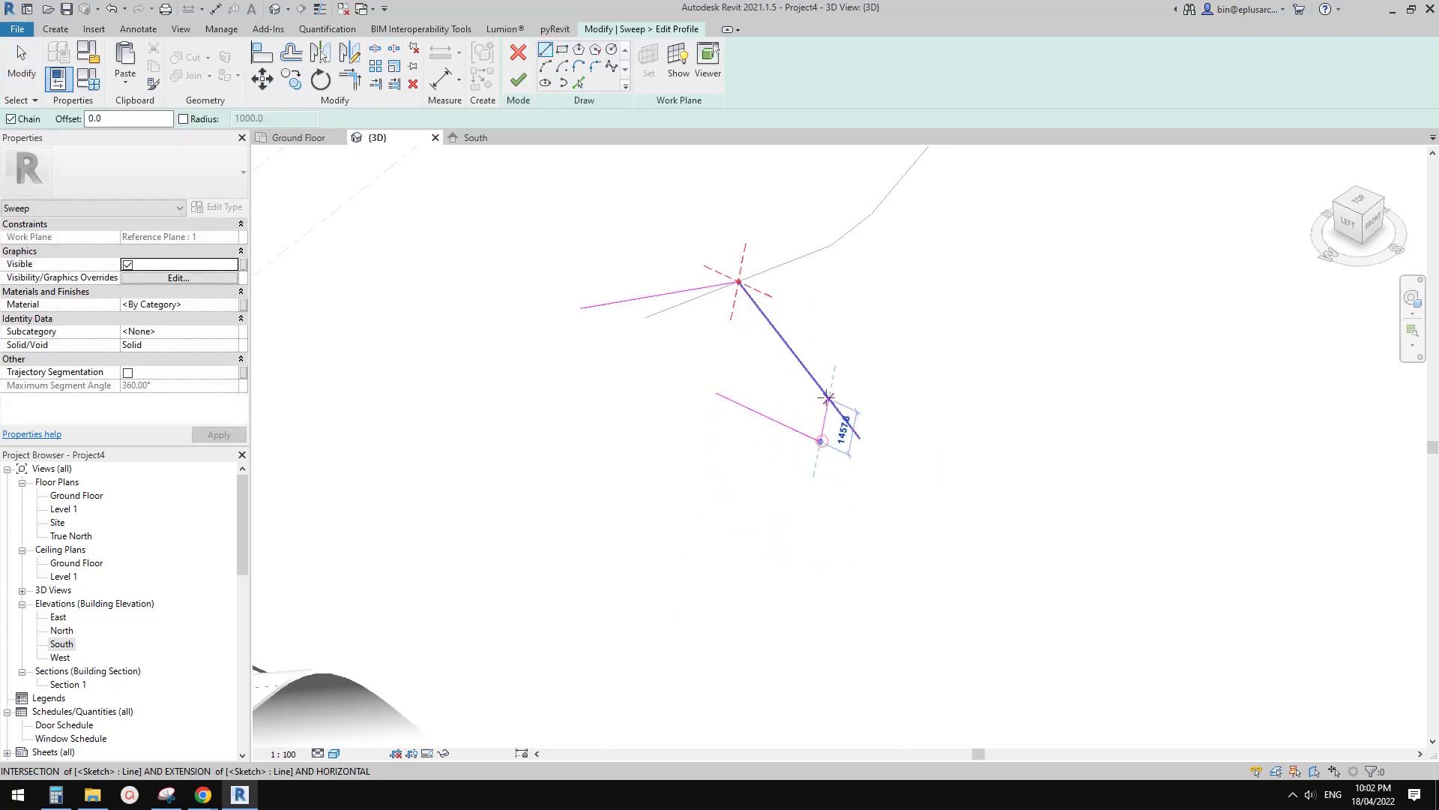
click(828, 398)
key(Escape)
key(Escape)
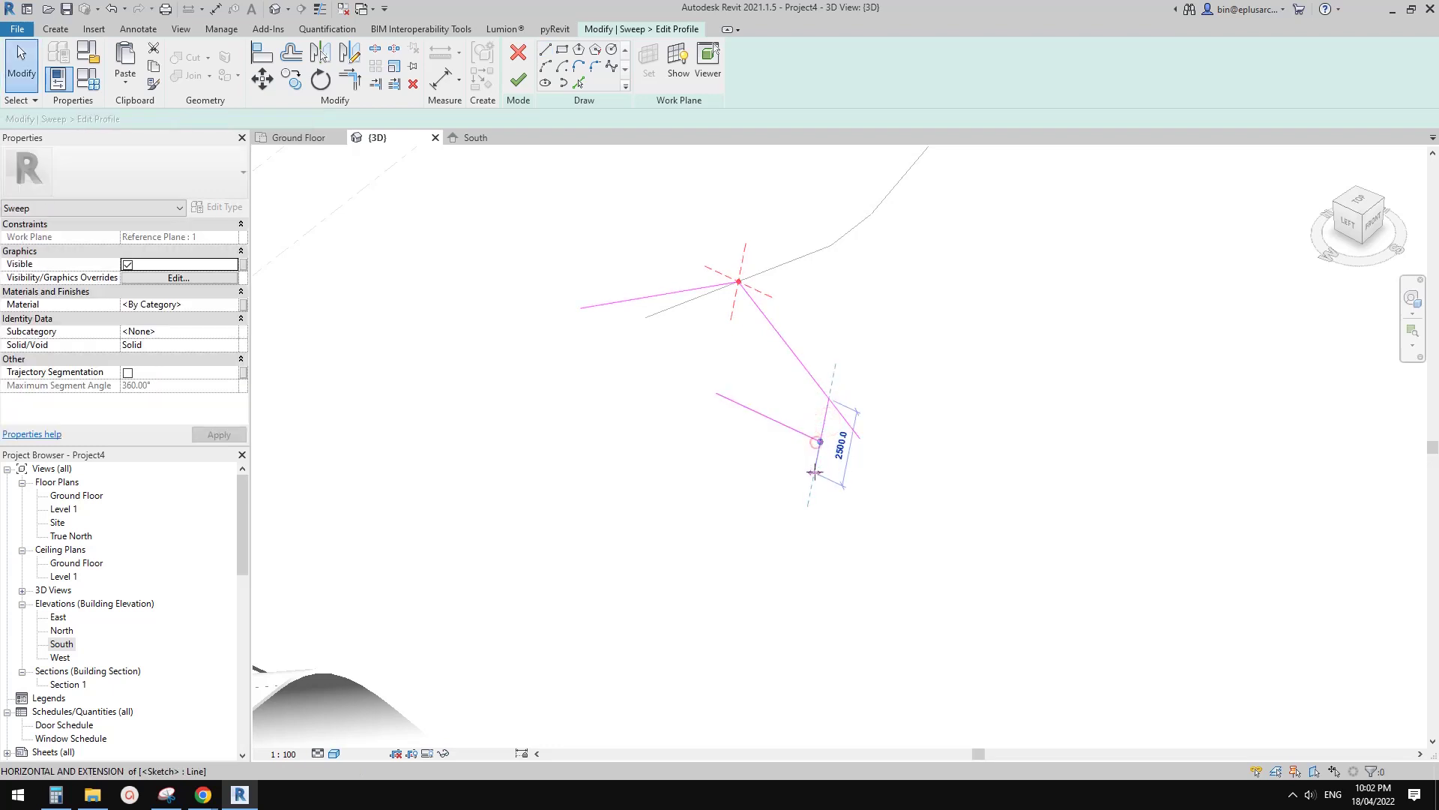
text(3000)
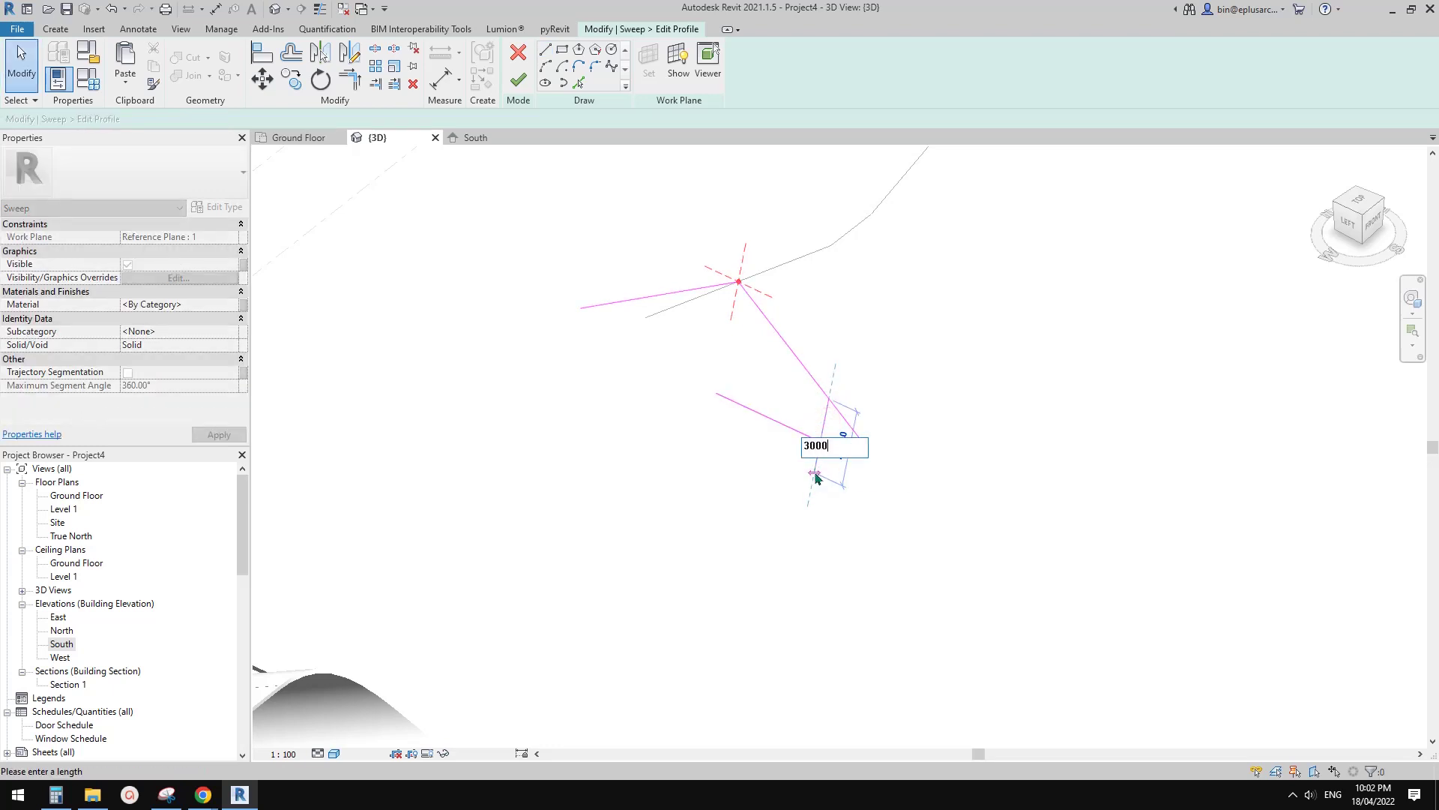
key(Return)
click(804, 443)
click(787, 428)
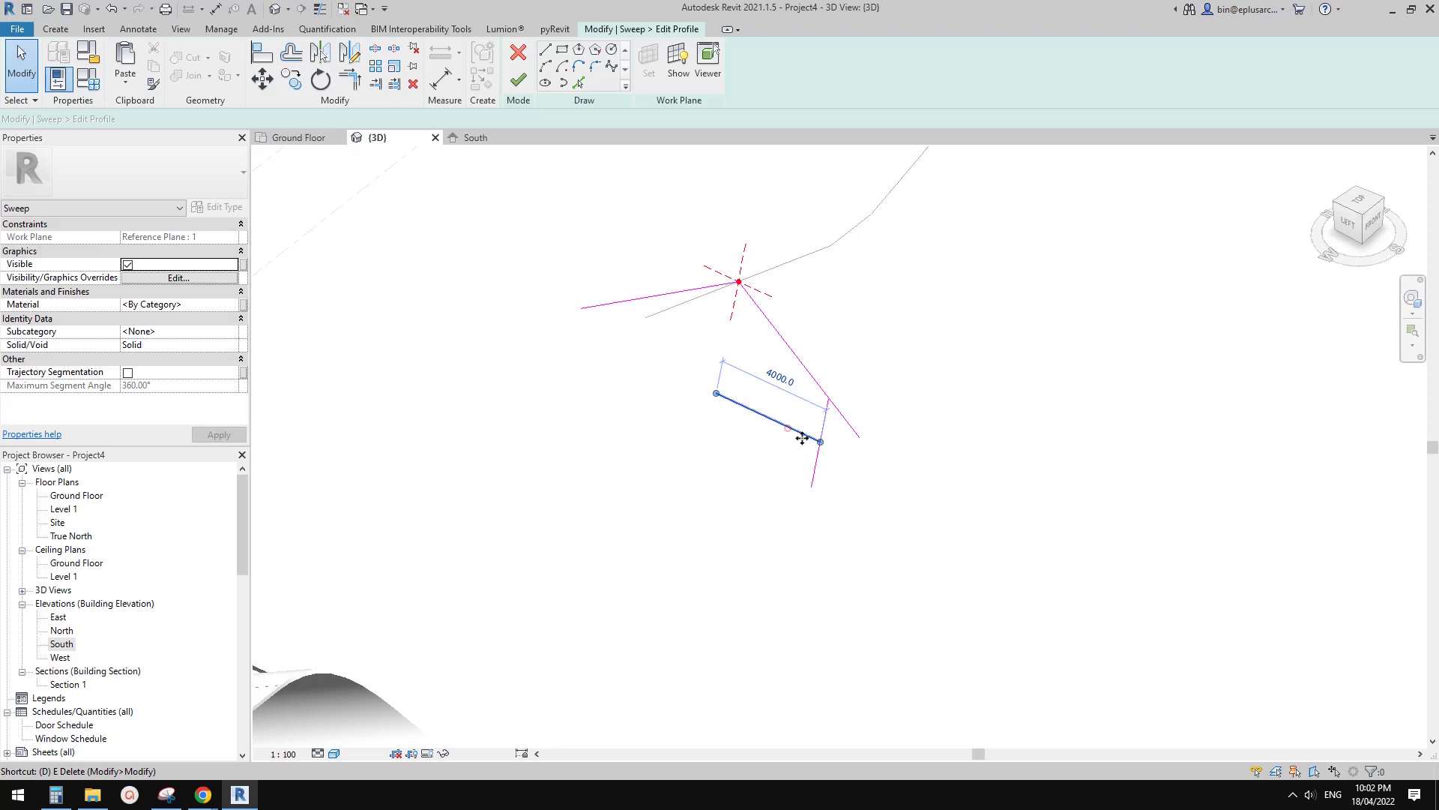
key(Delete)
- Mirror the wall line across the profile's vertical centre plane and join the lower ends of both walls with a base line
drag(849, 469, 781, 448)
key(m)
key(m)
click(731, 314)
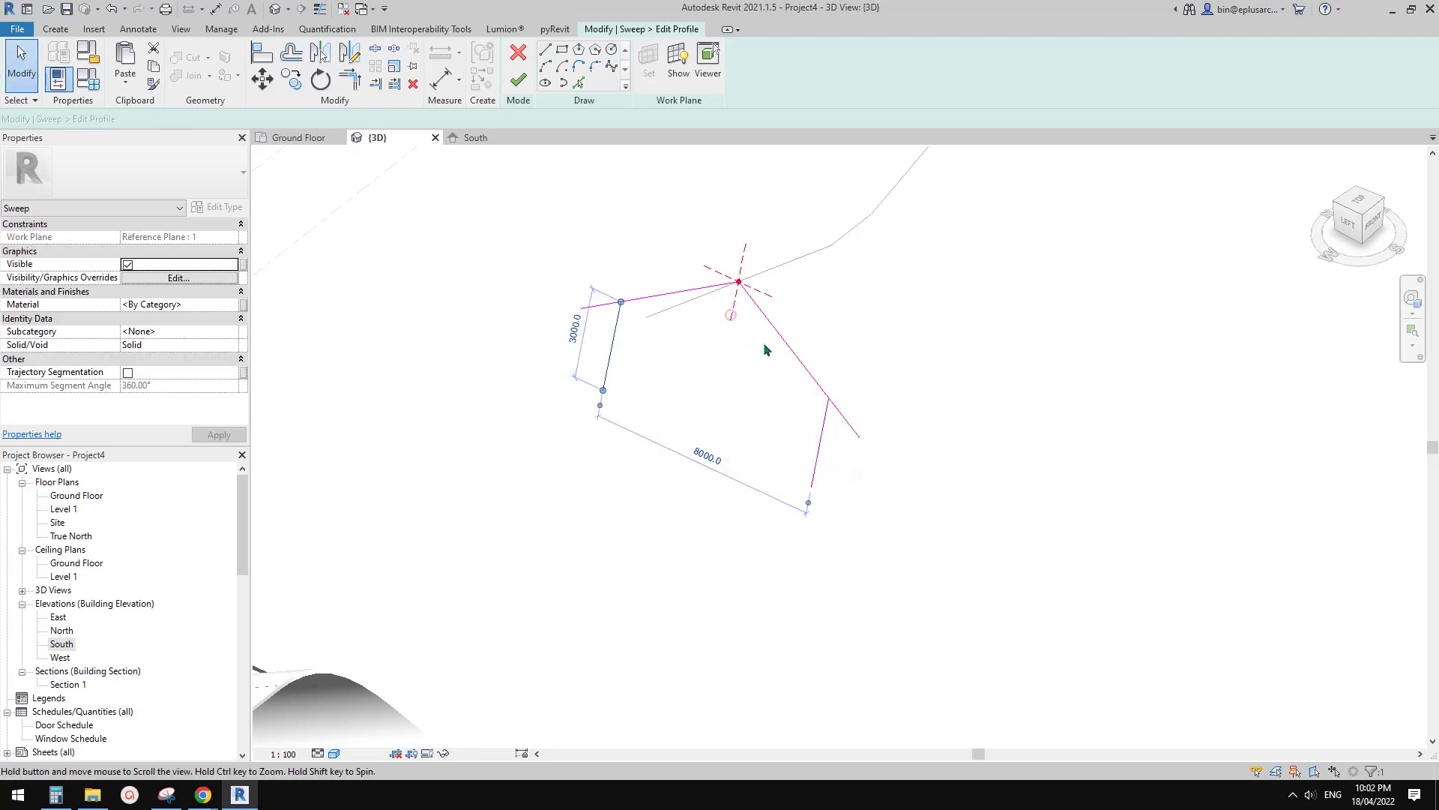
key(Escape)
key(l)
key(i)
click(810, 486)
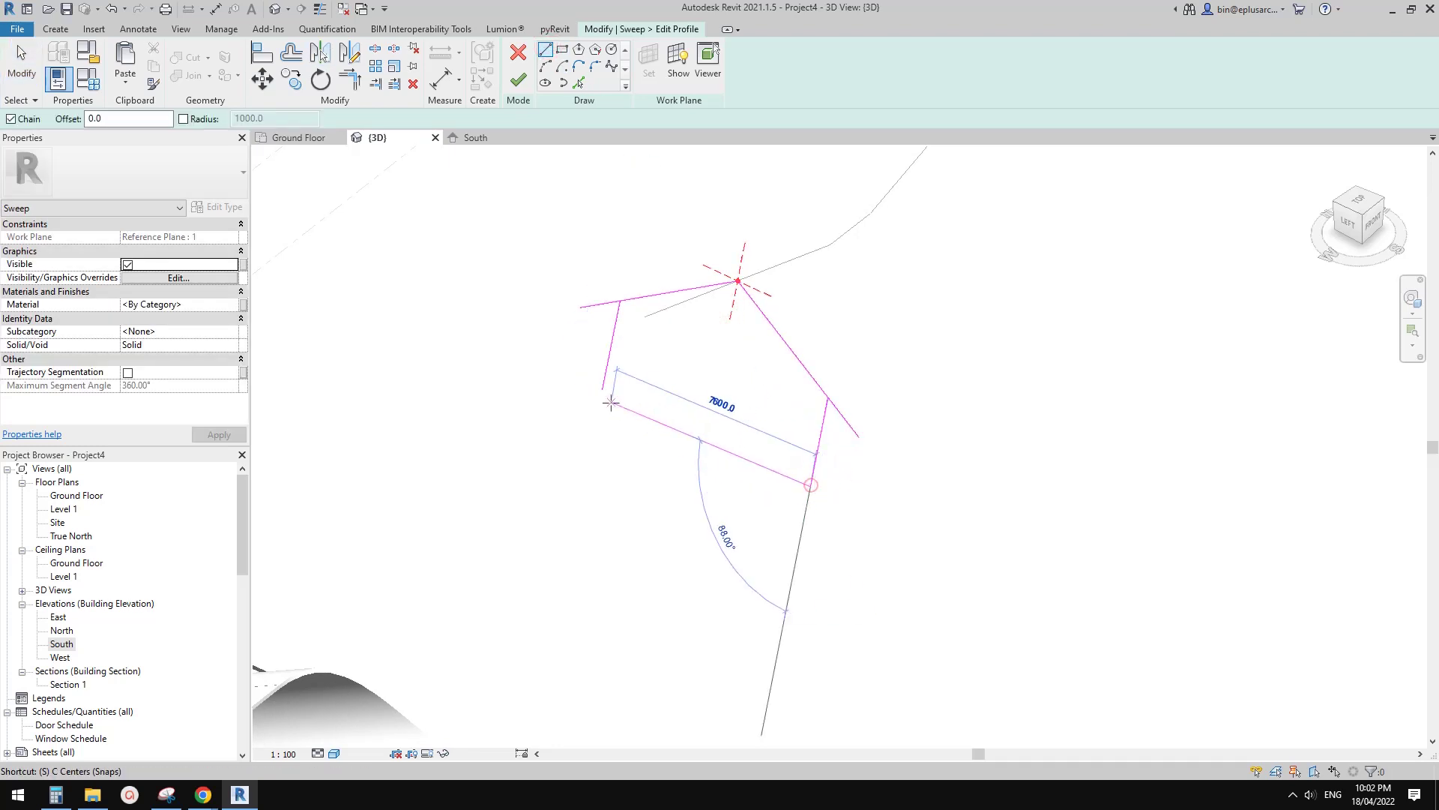
click(601, 389)
- Trim both roof slope lines to the wall lines to form a closed house-shaped outline and finish the profile
key(t)
key(r)
click(619, 320)
click(631, 300)
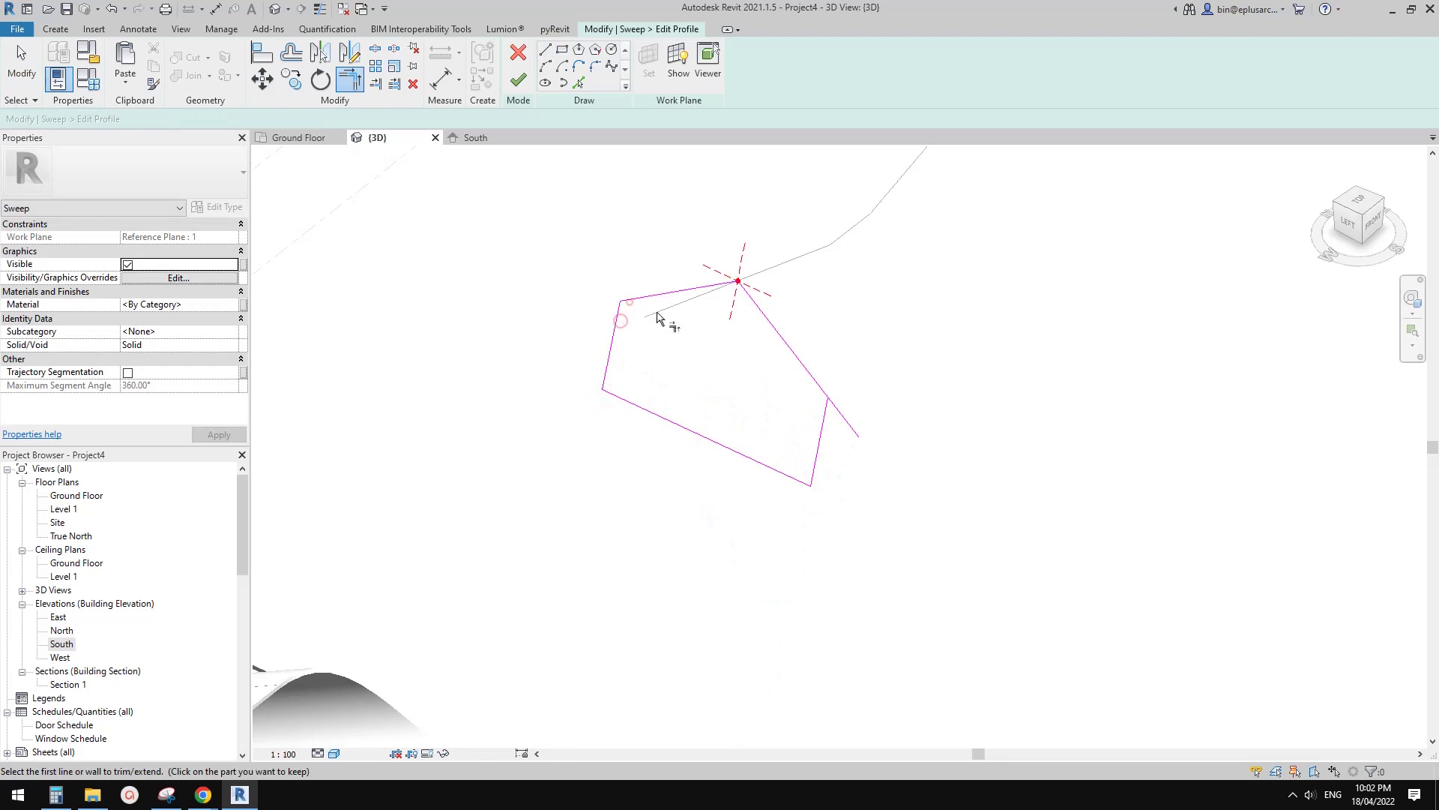
click(813, 384)
click(824, 409)
key(Escape)
shift+middle_drag(822, 407, 706, 273)
click(520, 80)
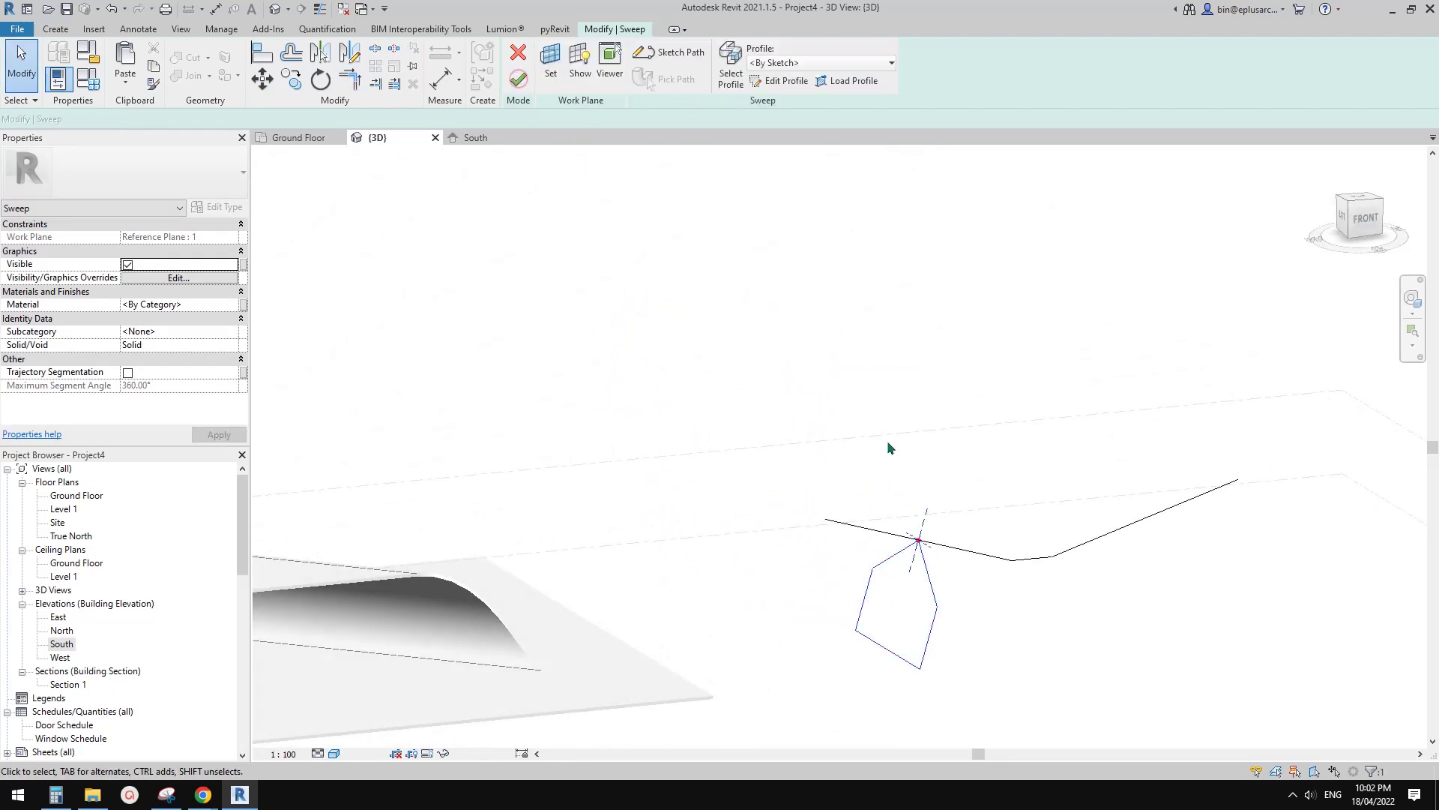
- Finish the sweep to generate the house form from the path and profile
scroll(888, 538, down, 1)
middle_drag(845, 445, 705, 366)
click(509, 72)
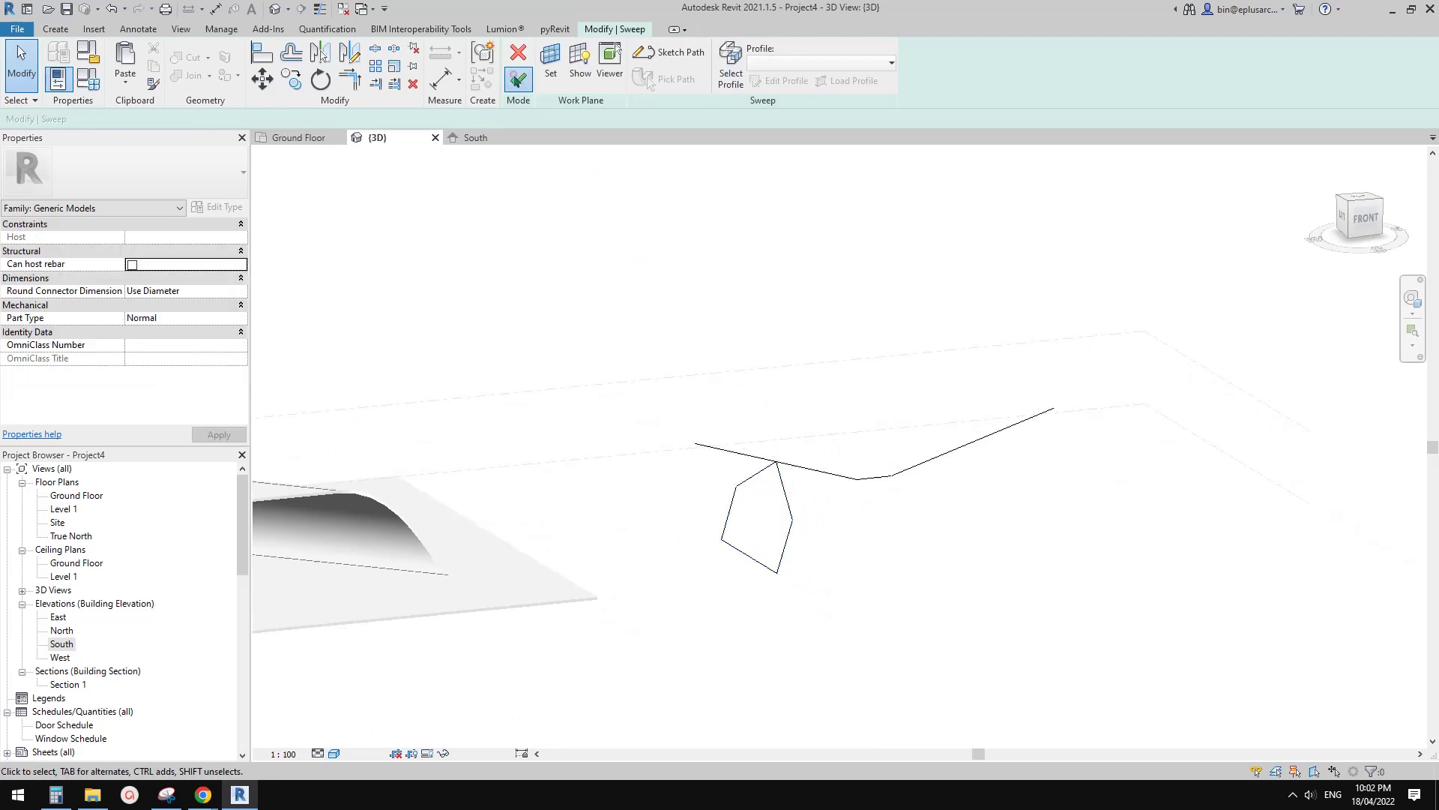
click(518, 79)
- Inspect the swept form in 3D, then switch to Google Docs to examine the bent house reference image
shift+middle_drag(832, 459, 448, 654)
mouse_move(206, 793)
click(289, 723)
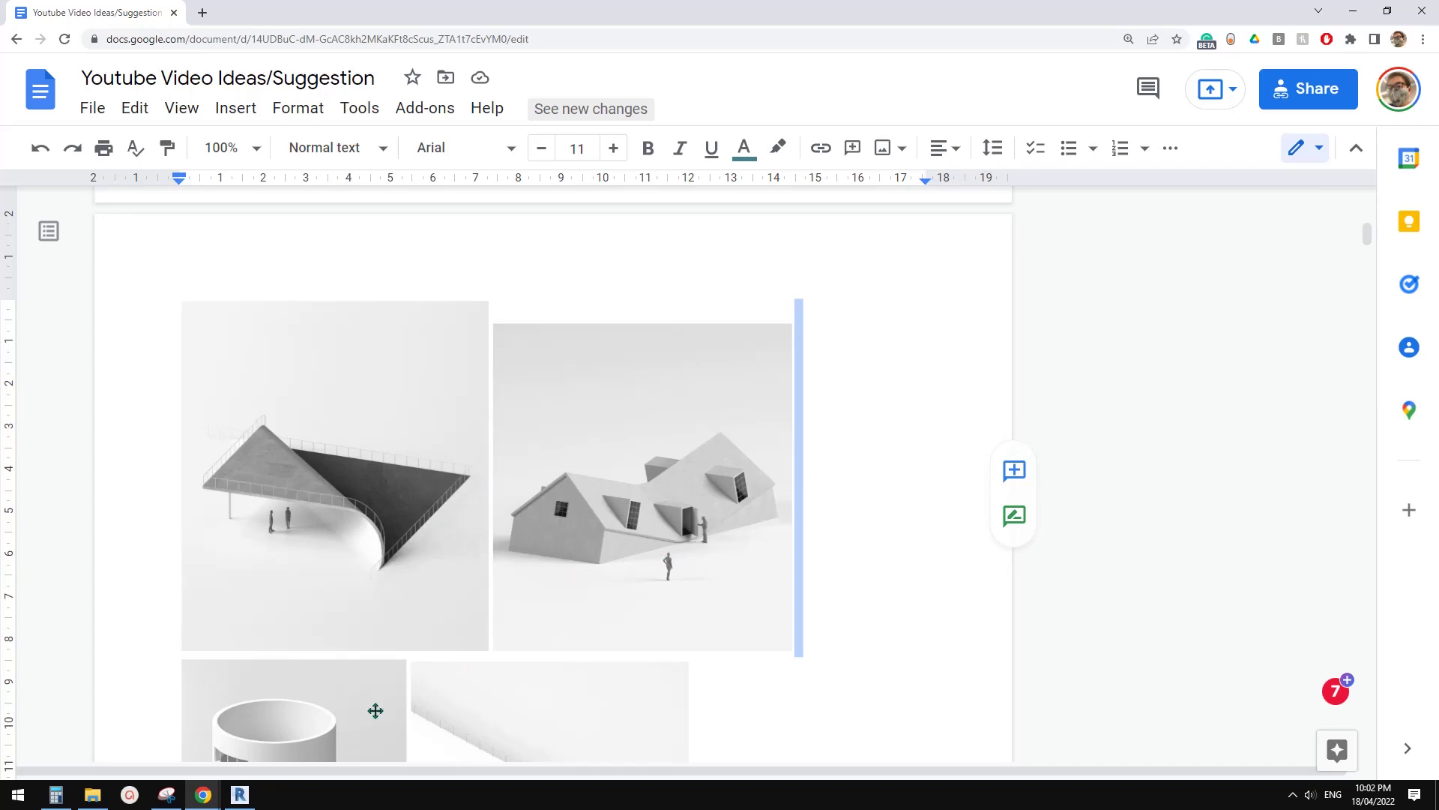
- Switch to Revit and create a solid extrusion on the Ground Floor work plane from a rectangle about 34000 by 25000 around the house form
click(240, 795)
shift+middle_drag(764, 498, 924, 372)
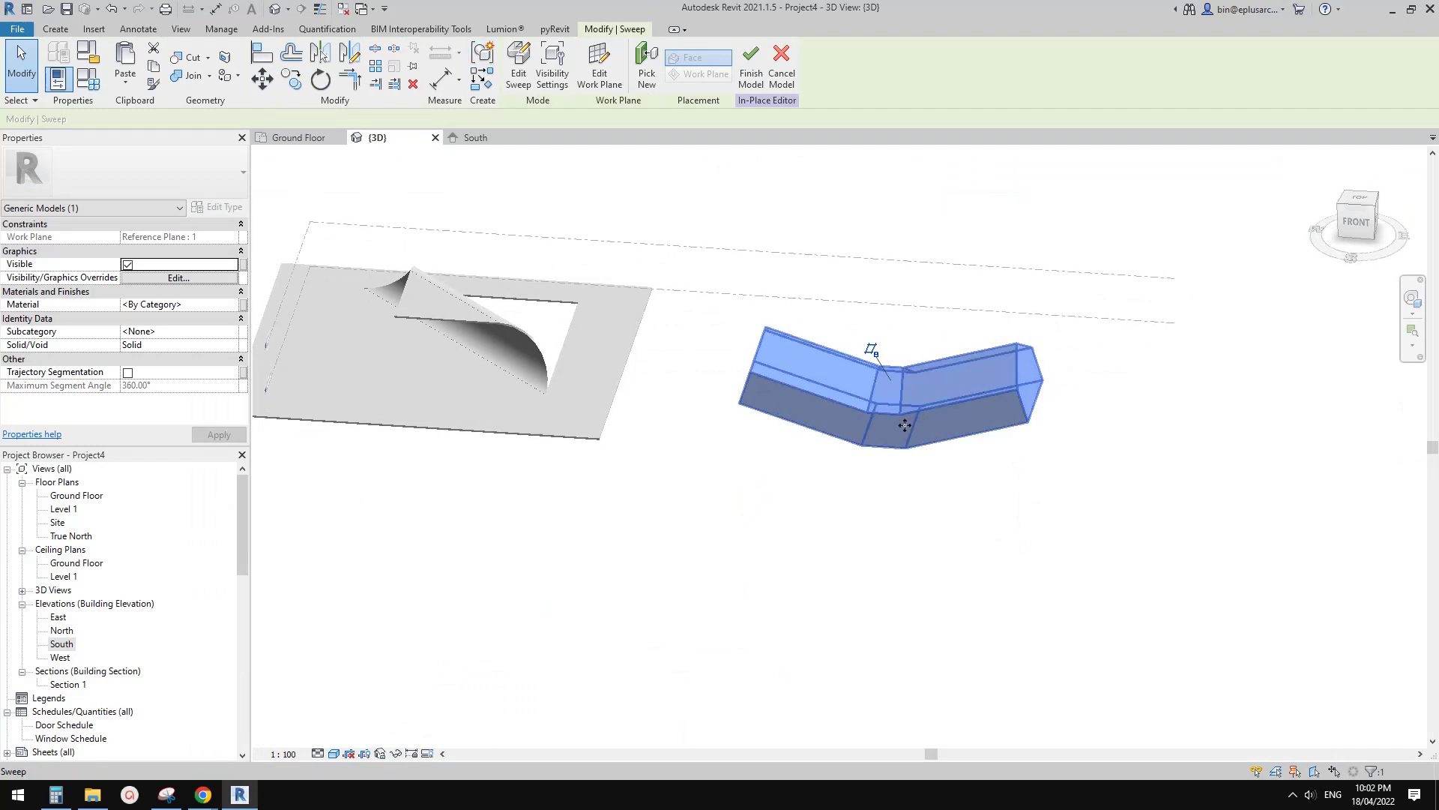
shift+middle_drag(905, 425, 446, 185)
click(64, 33)
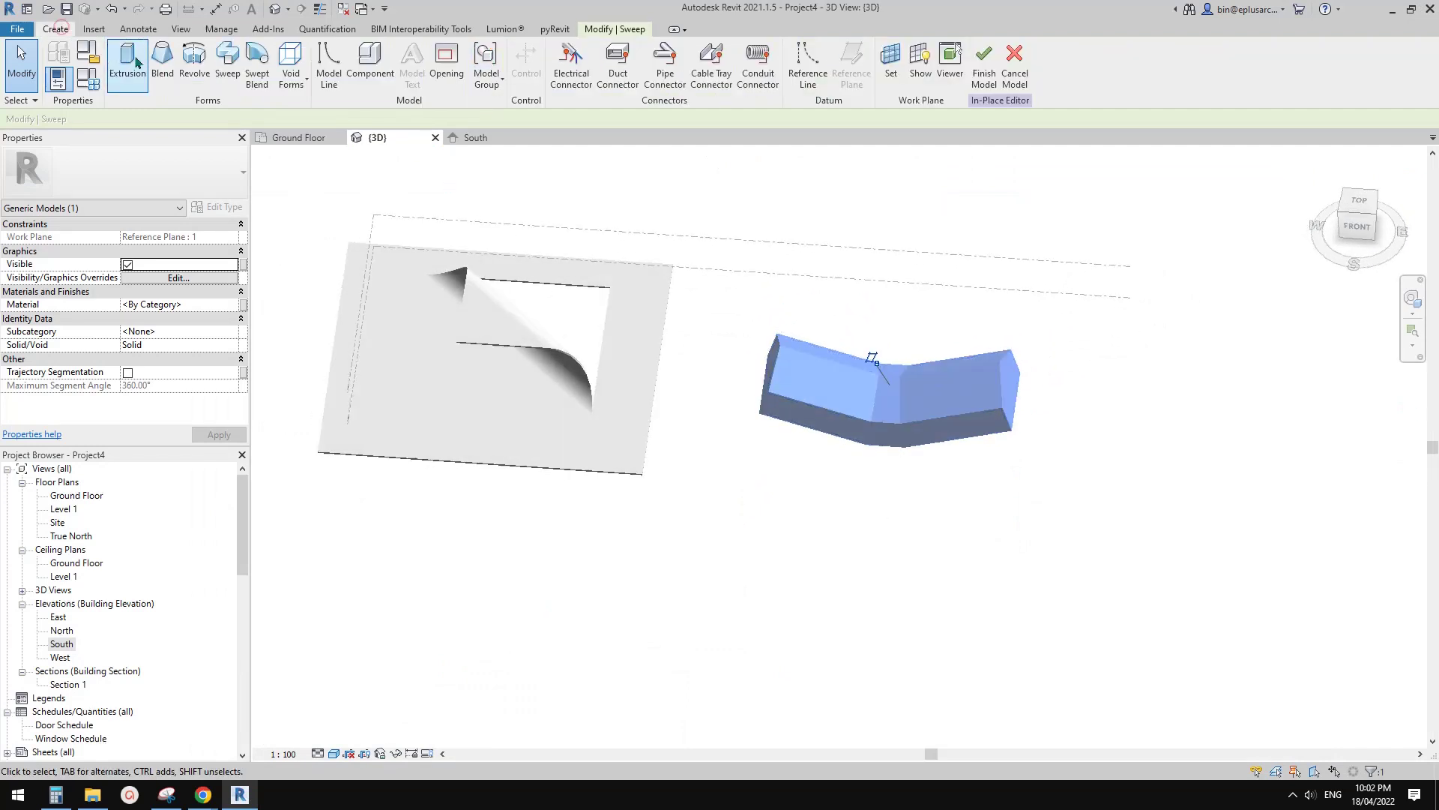
click(122, 66)
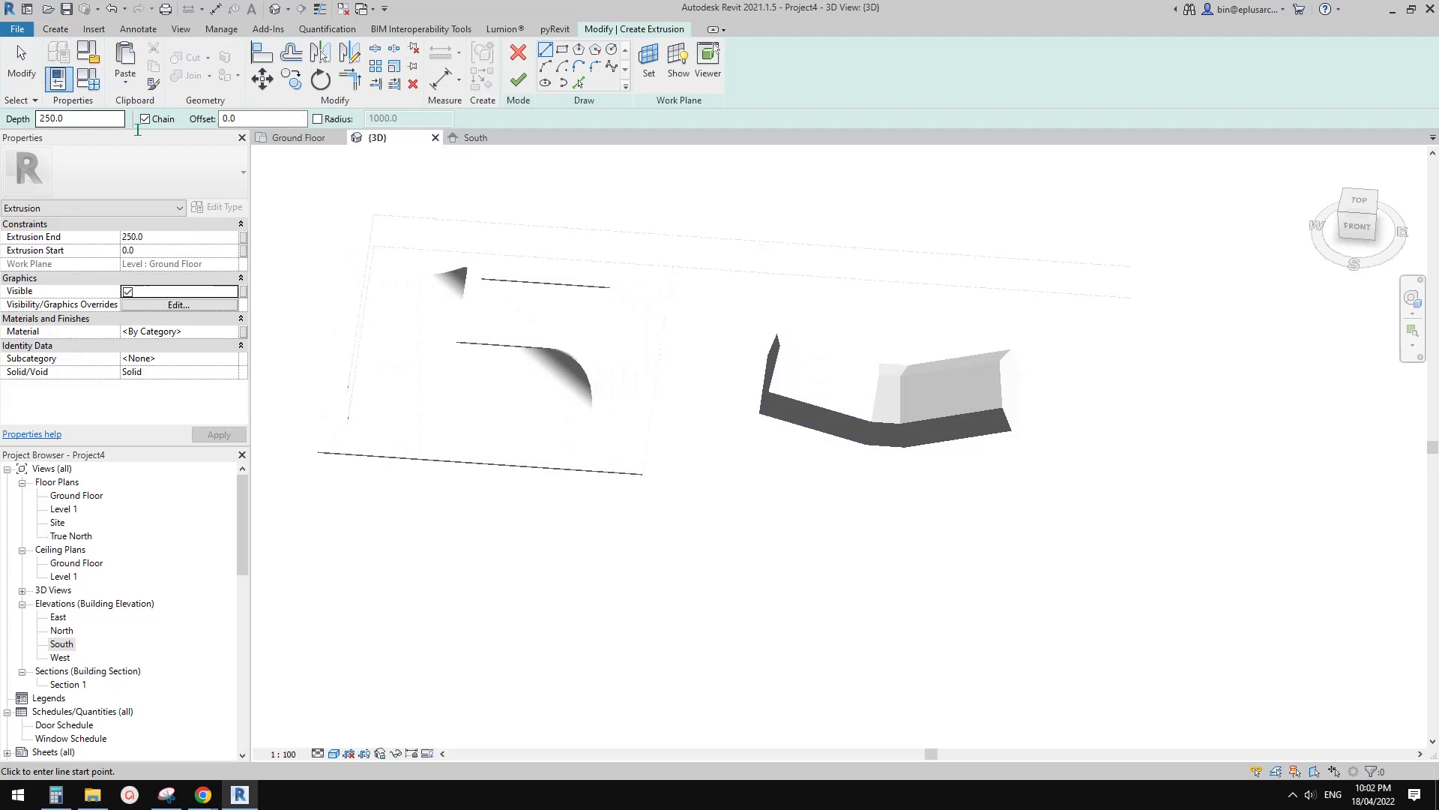
click(649, 64)
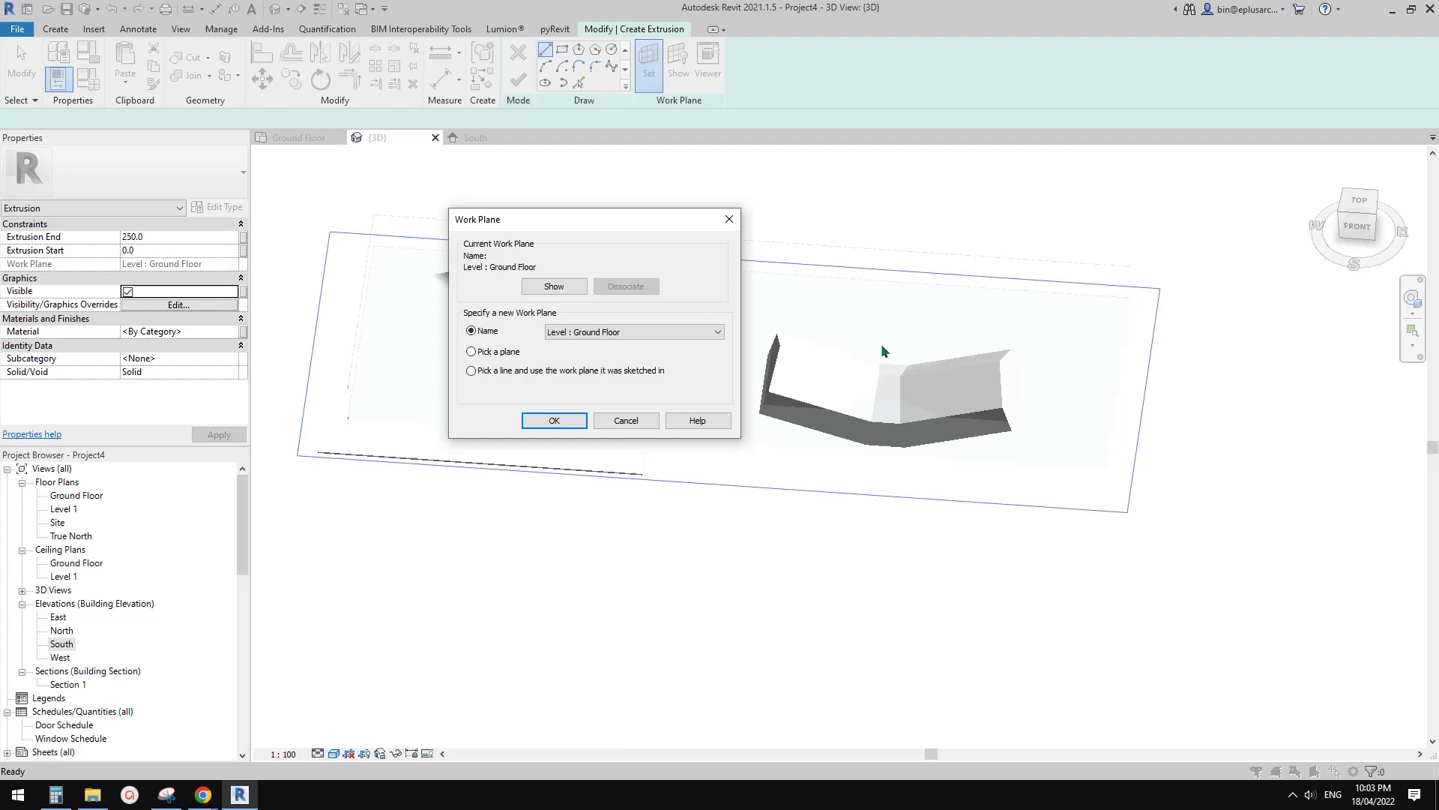
click(554, 421)
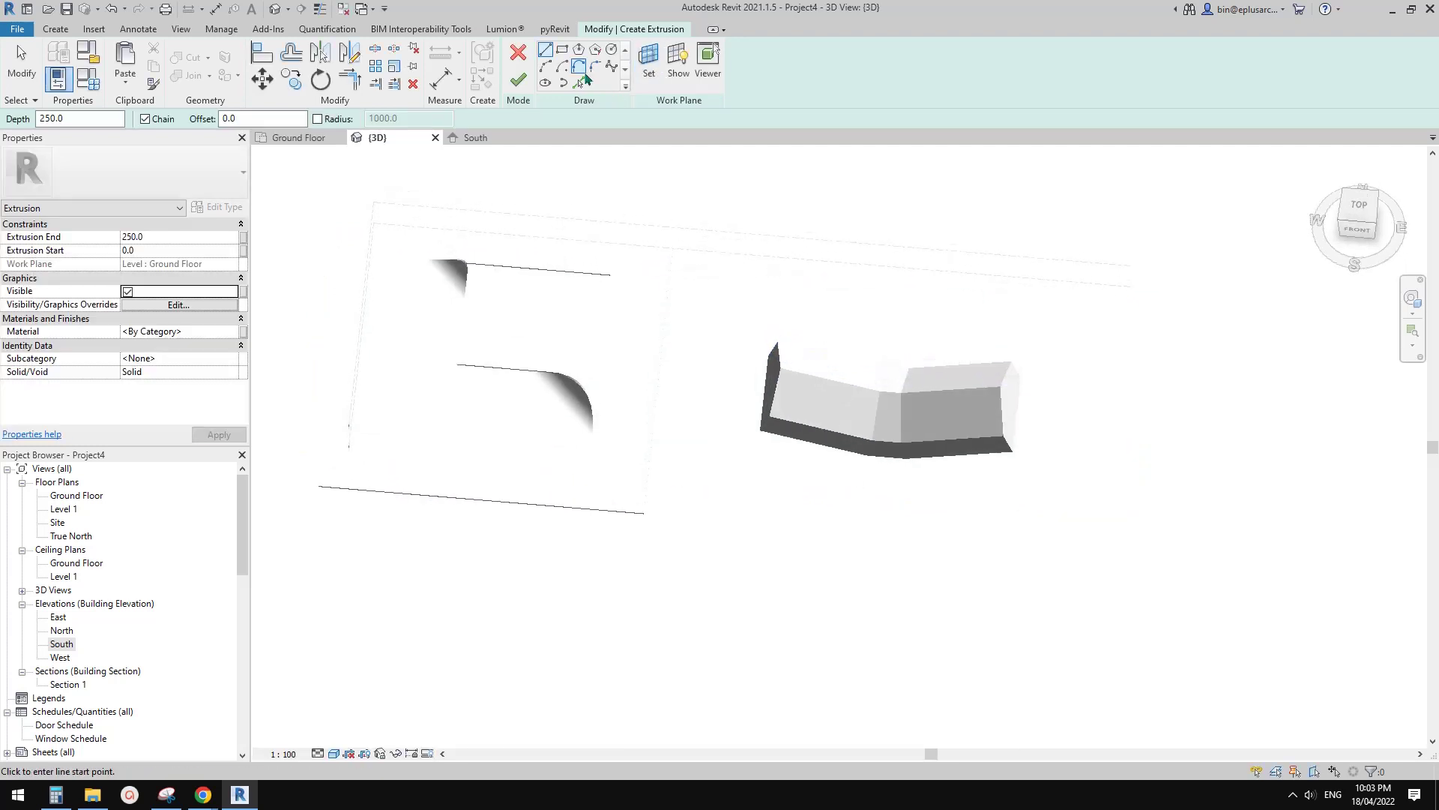
click(563, 49)
click(720, 291)
click(1057, 554)
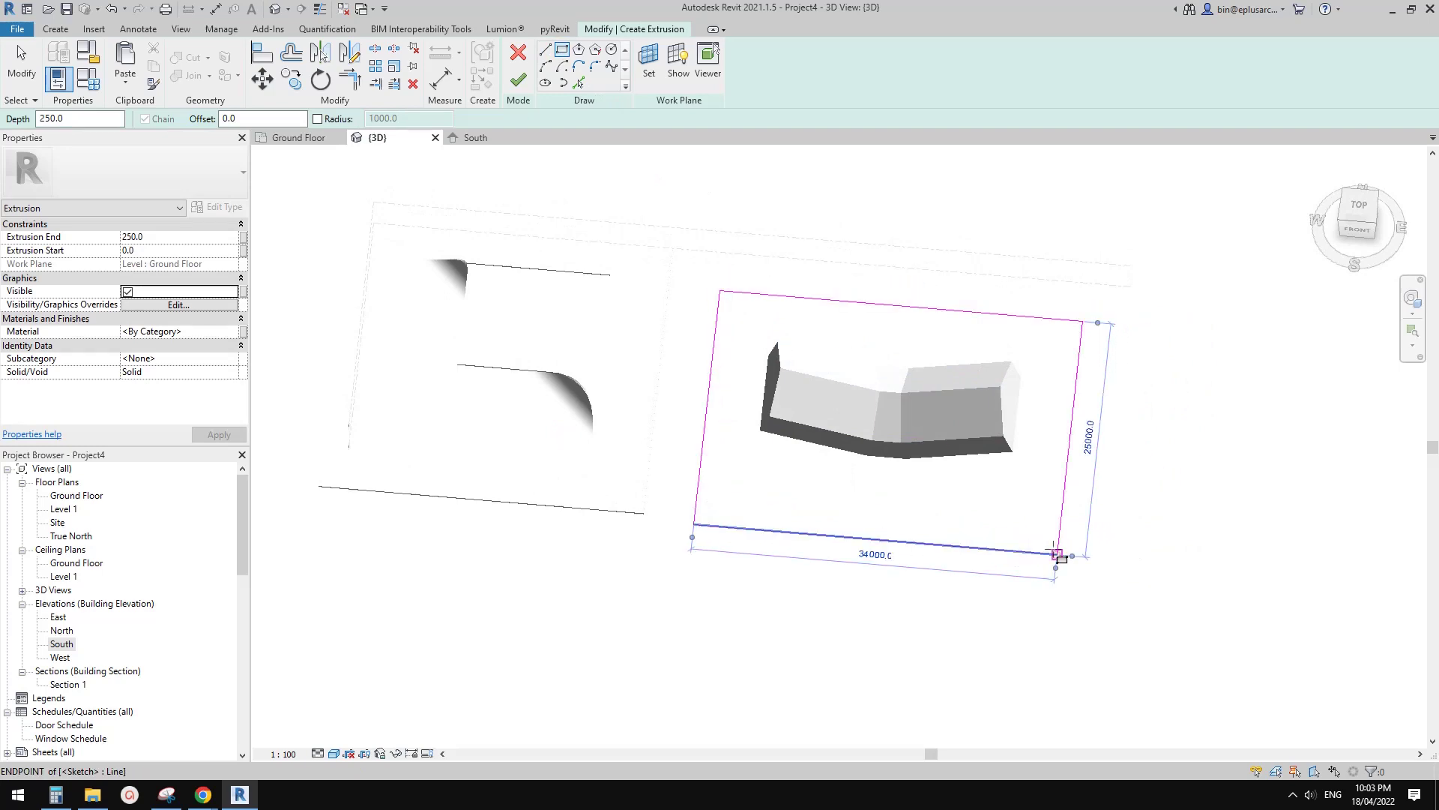
click(517, 80)
- Stretch the rectangular extrusion down to an end of about -8445.5 and change it from solid to void
shift+middle_drag(849, 419, 850, 288)
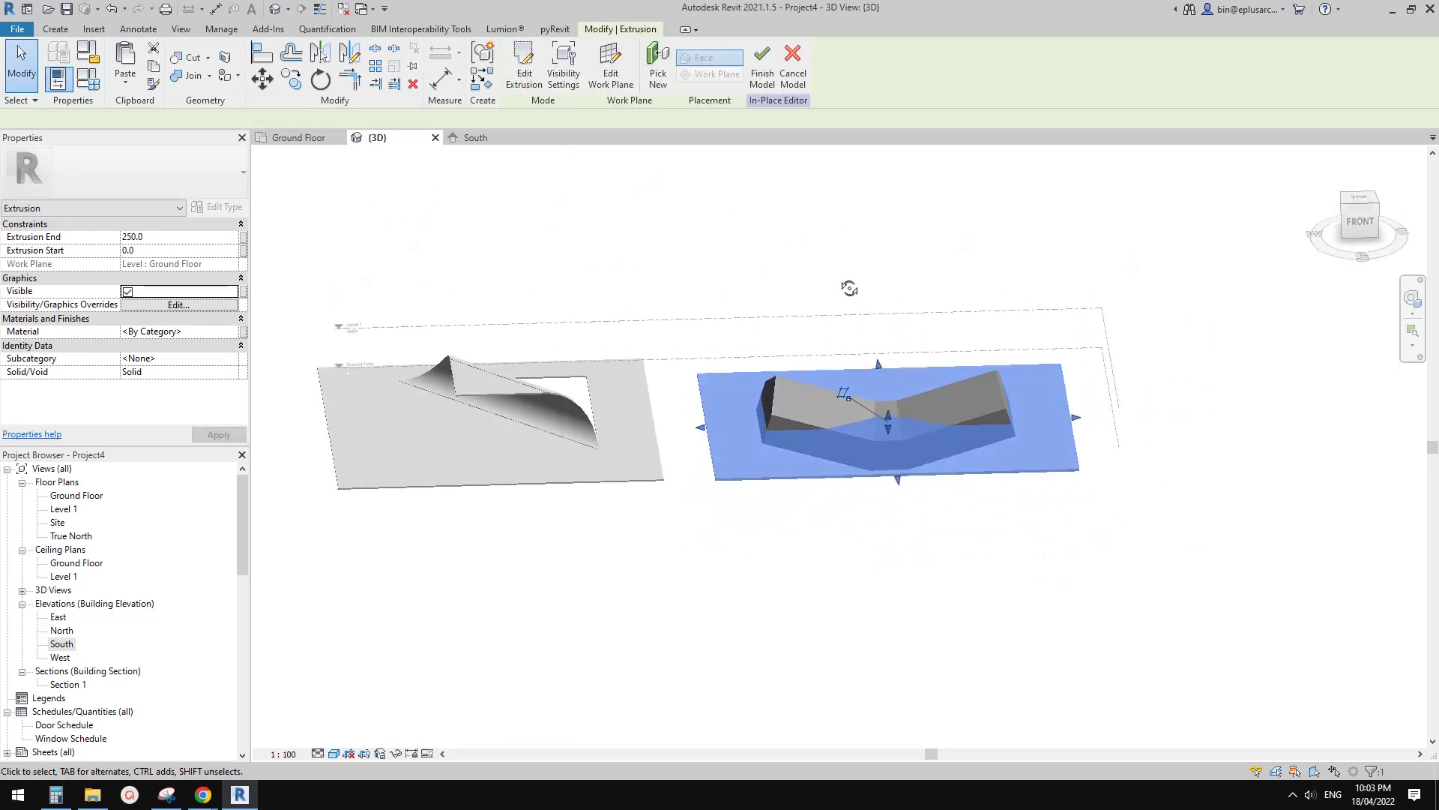
shift+middle_drag(839, 405, 832, 345)
scroll(794, 404, up, 1)
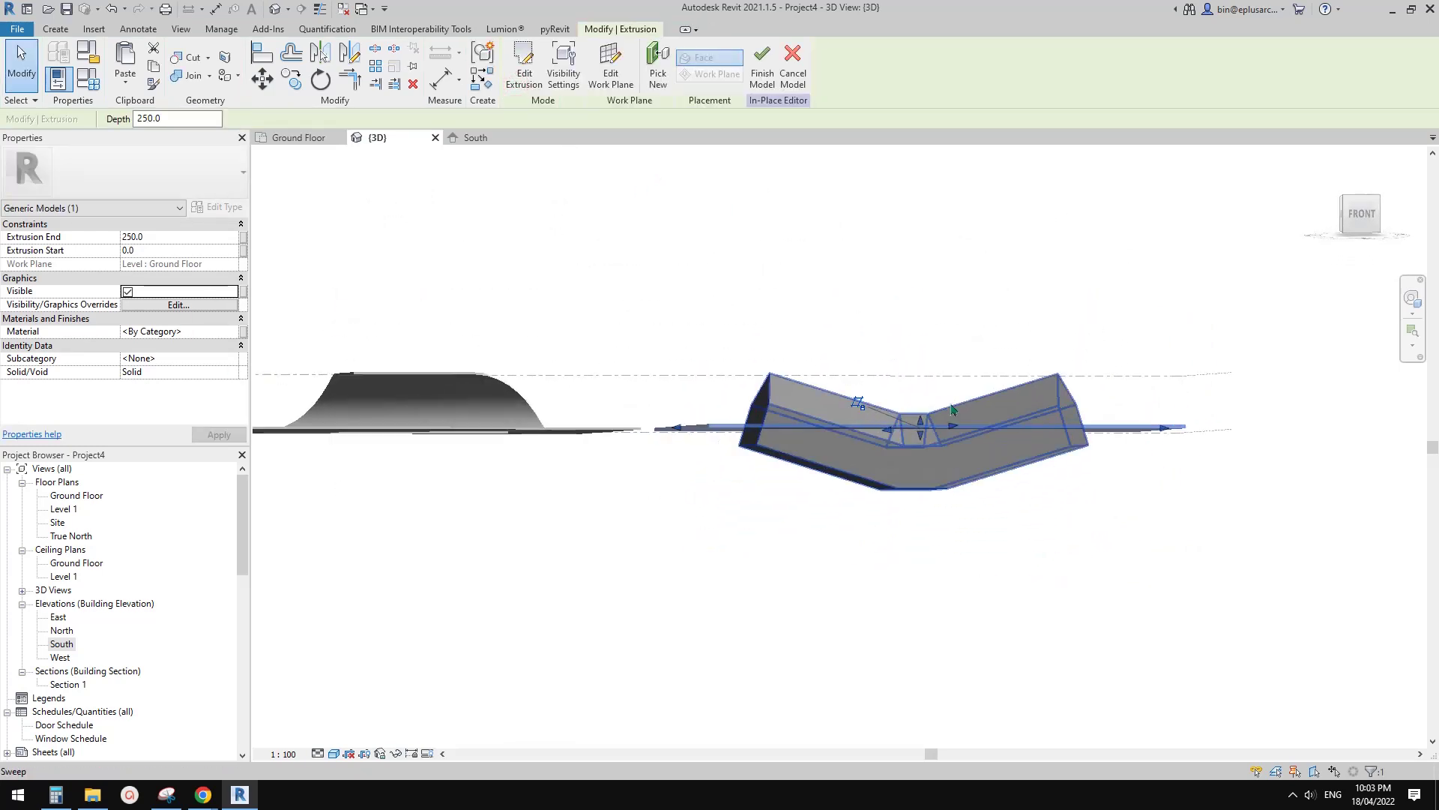
drag(921, 419, 928, 557)
shift+middle_drag(1021, 524, 903, 584)
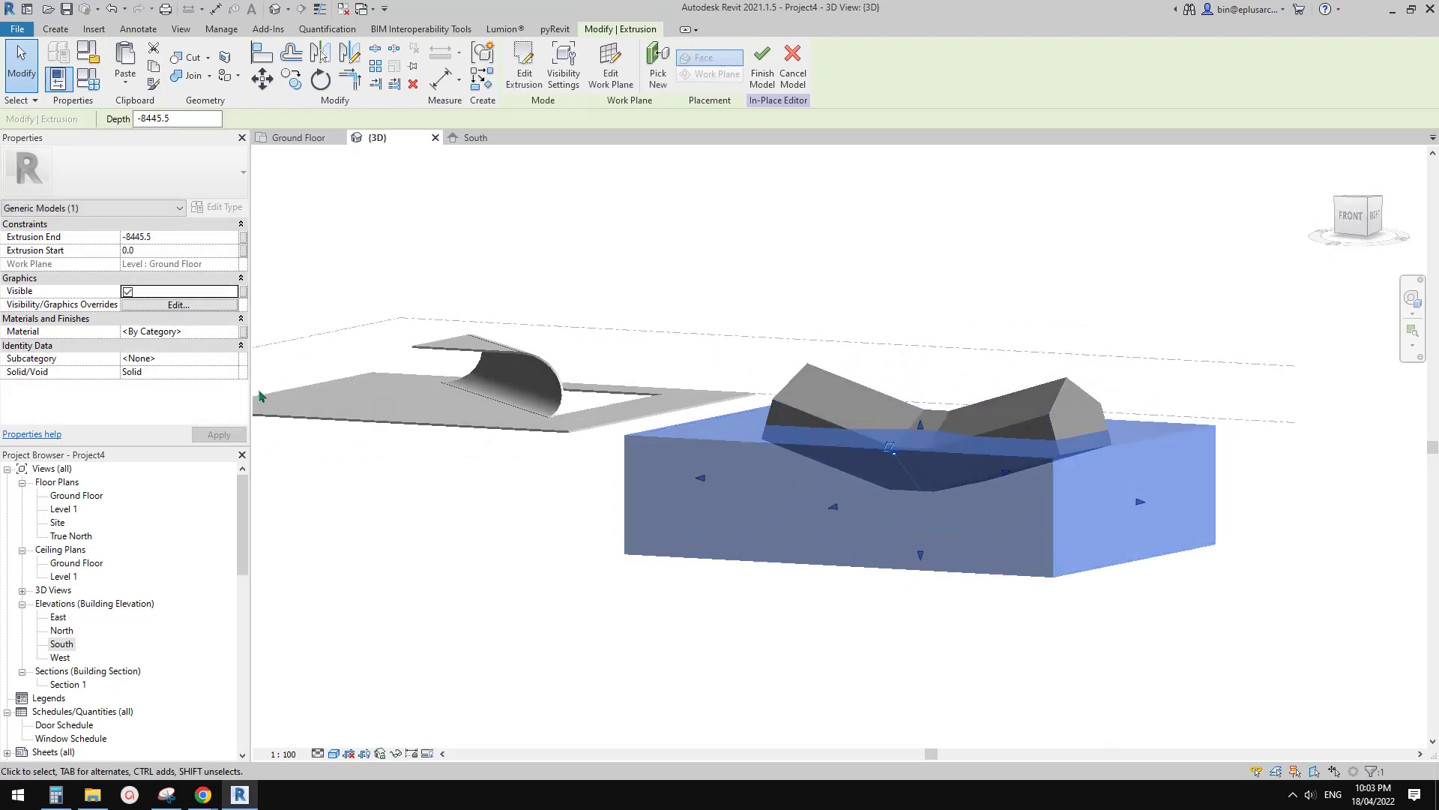
click(233, 373)
click(167, 395)
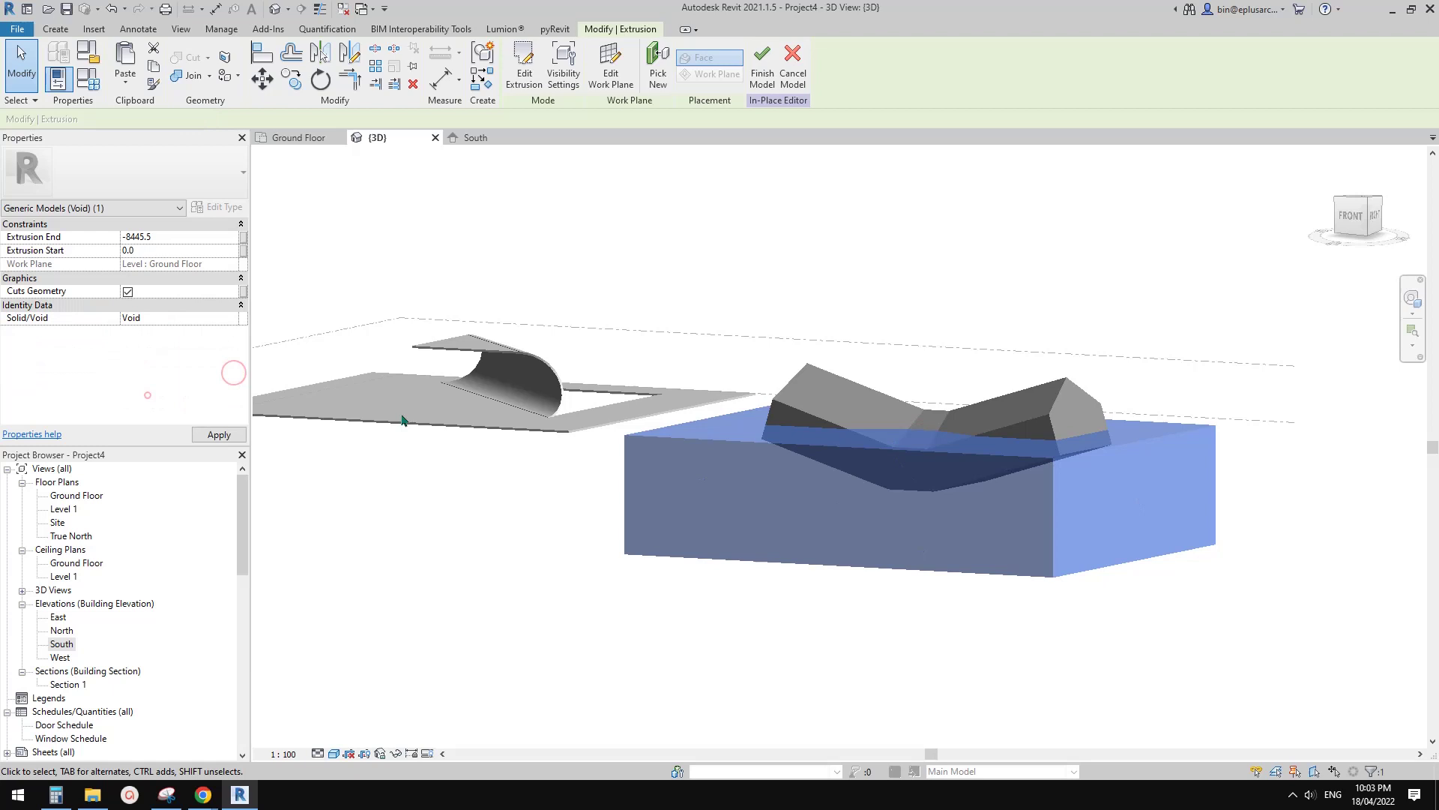
shift+middle_drag(661, 234, 665, 258)
- Cut the bent house sweep with the void box to flatten its underside at ground level
click(188, 61)
click(773, 414)
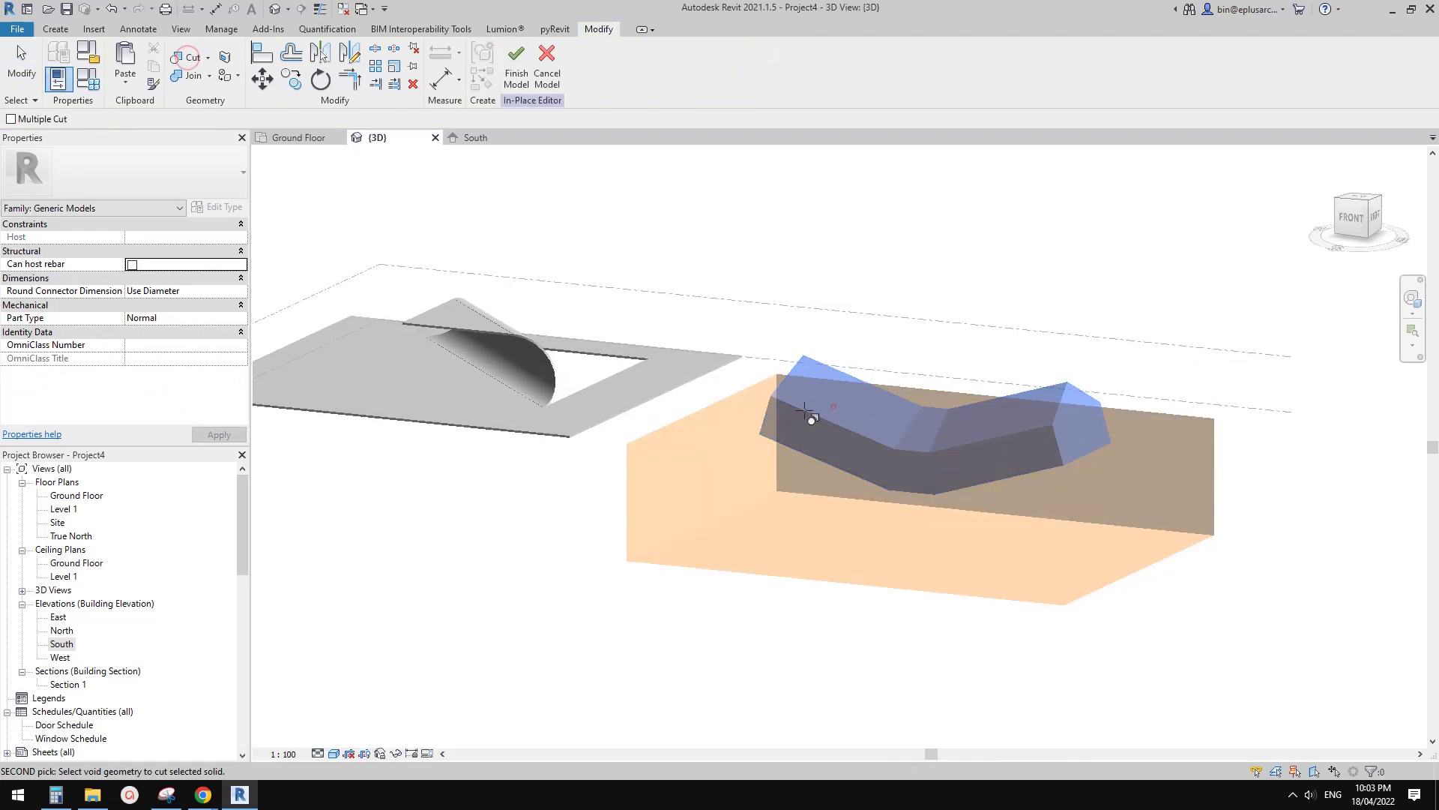
click(695, 417)
key(Escape)
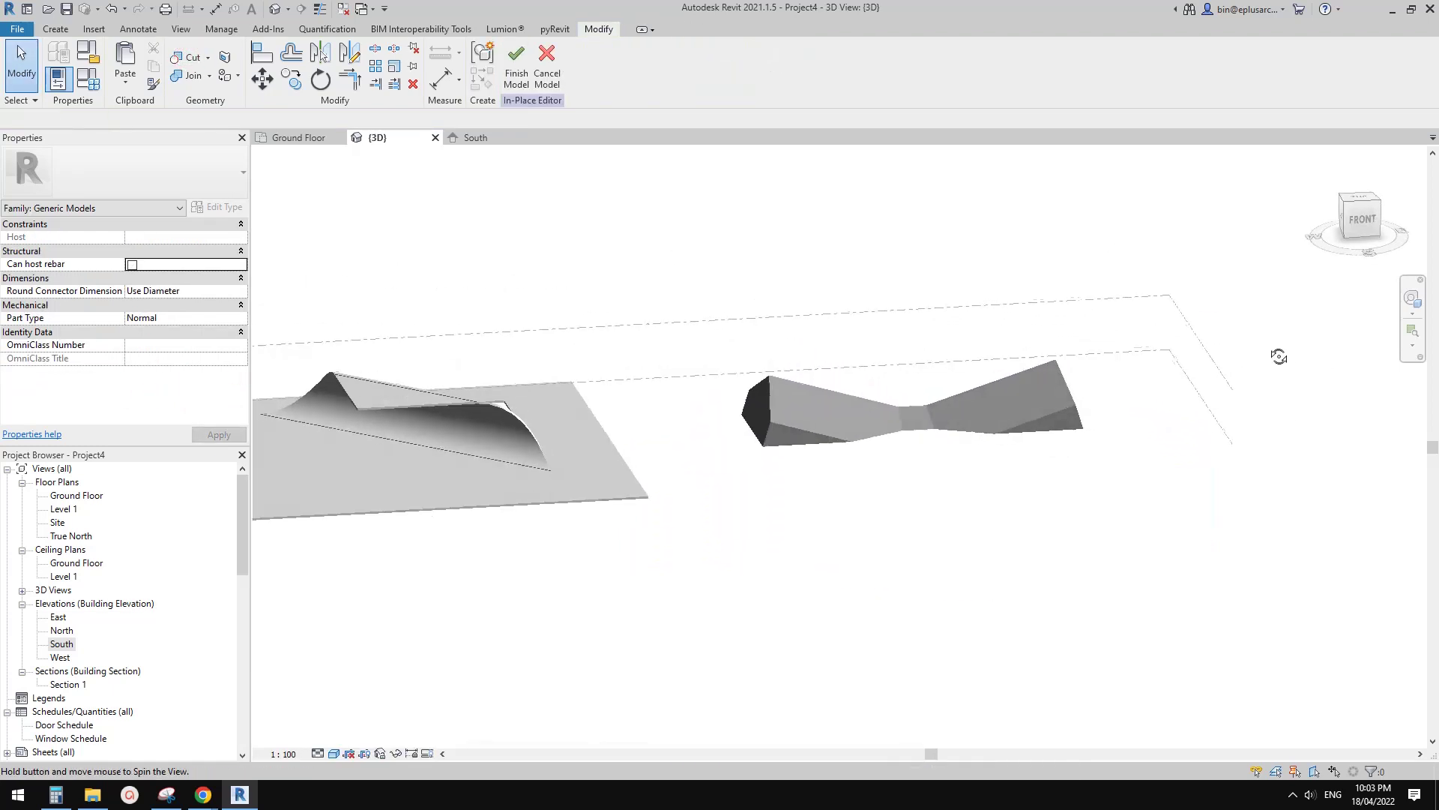
scroll(1127, 491, up, 3)
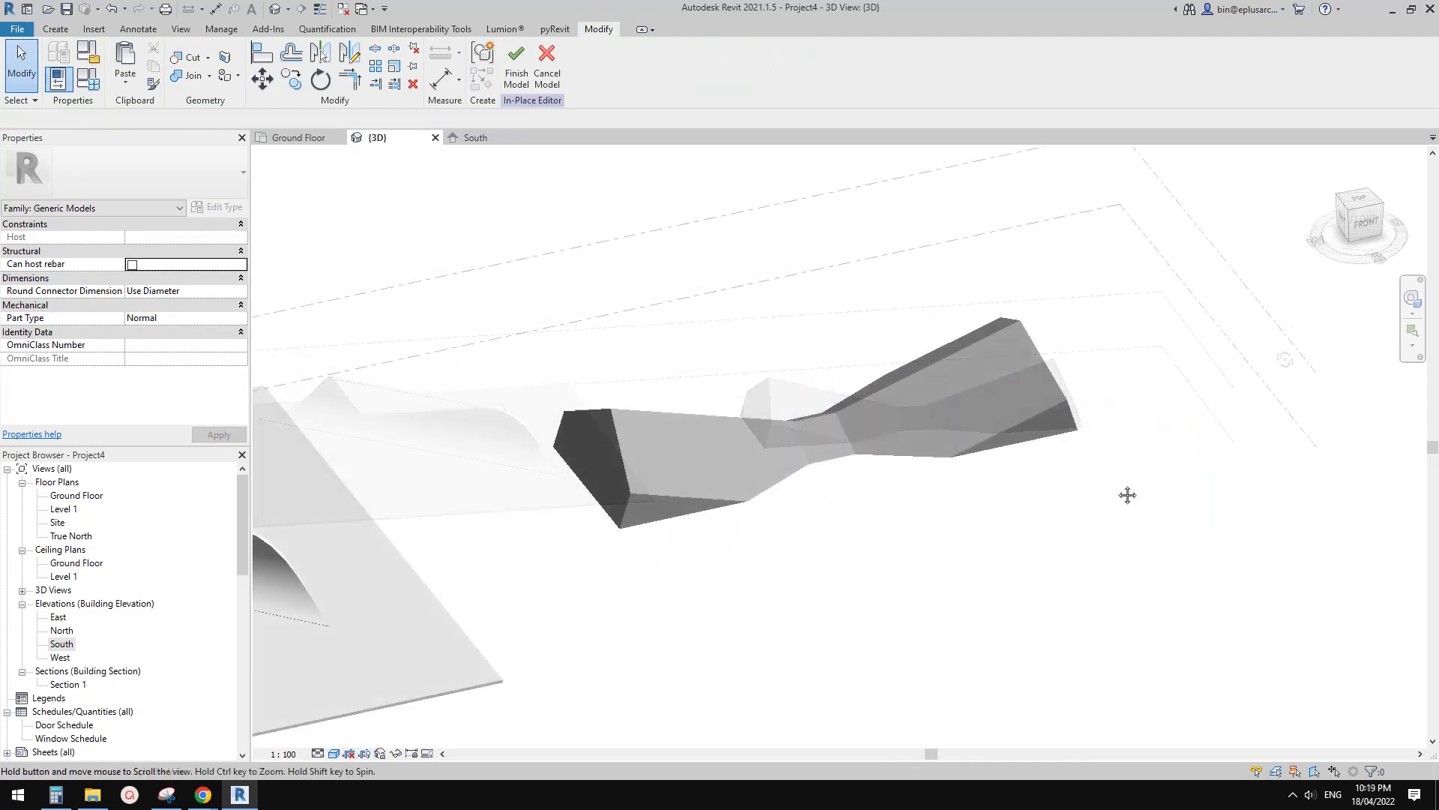
scroll(861, 530, up, 2)
shift+middle_drag(860, 530, 829, 524)
- Open the house sweep's profile sketch for editing
click(731, 485)
scroll(730, 485, up, 1)
shift+middle_drag(745, 494, 682, 468)
scroll(779, 478, down, 1)
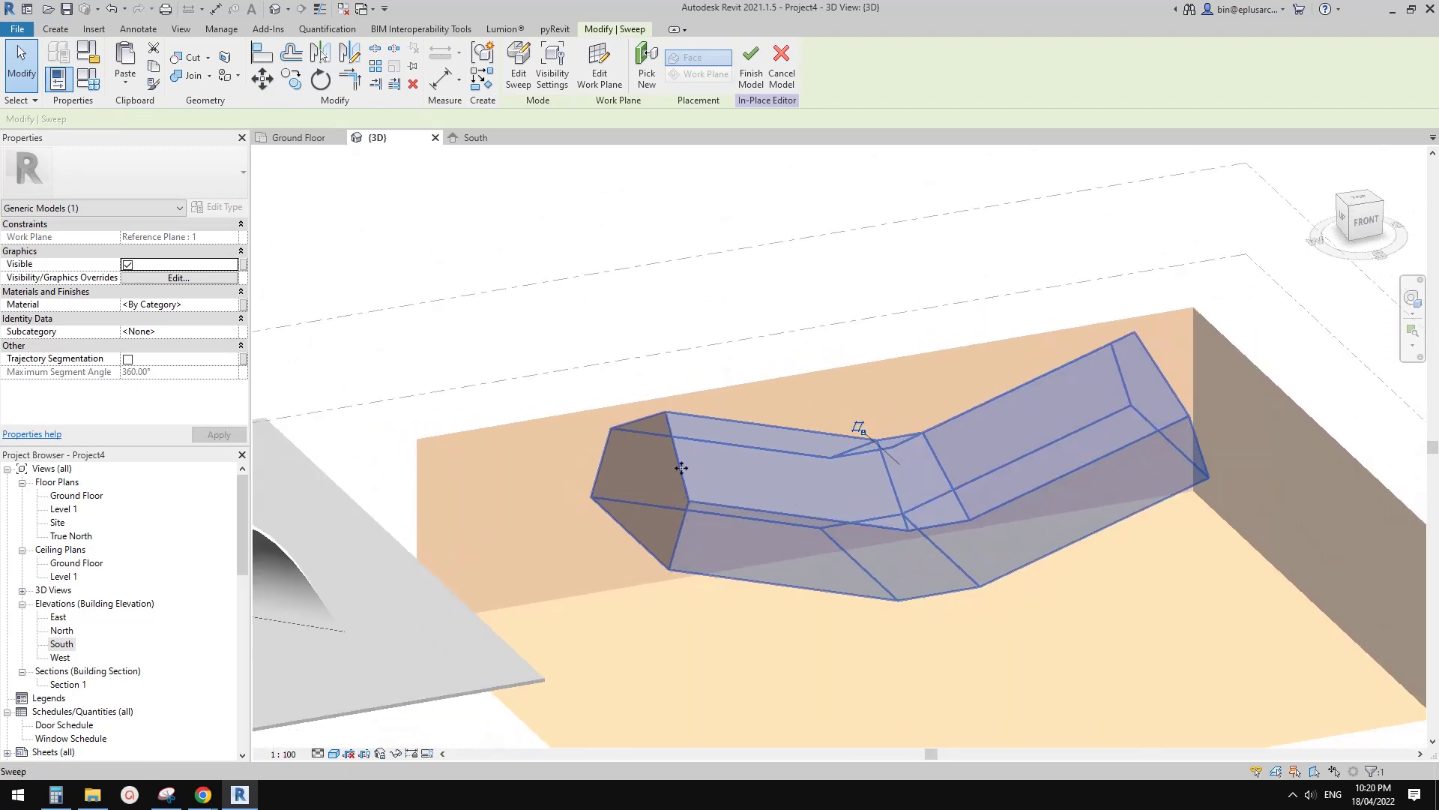
click(526, 86)
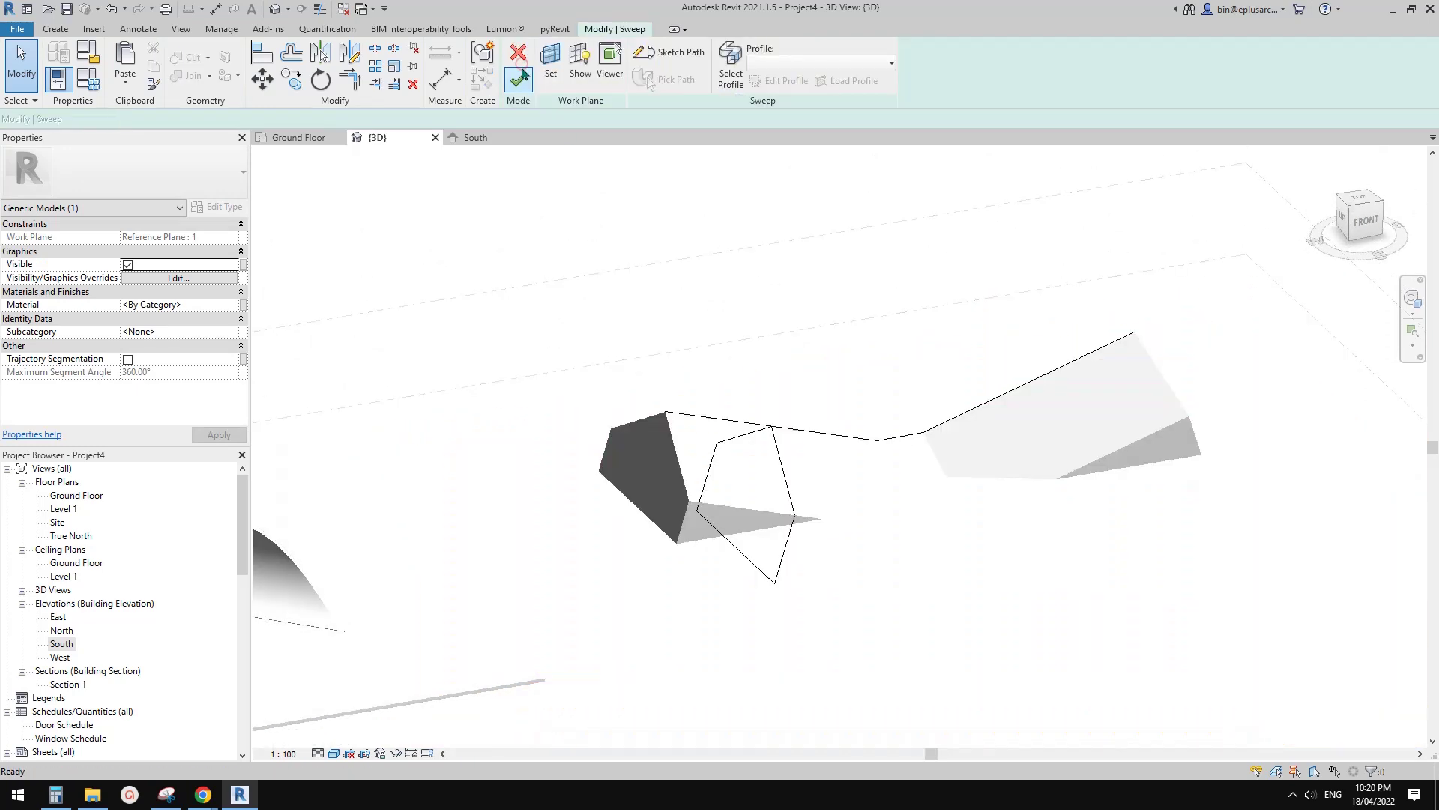
double_click(784, 477)
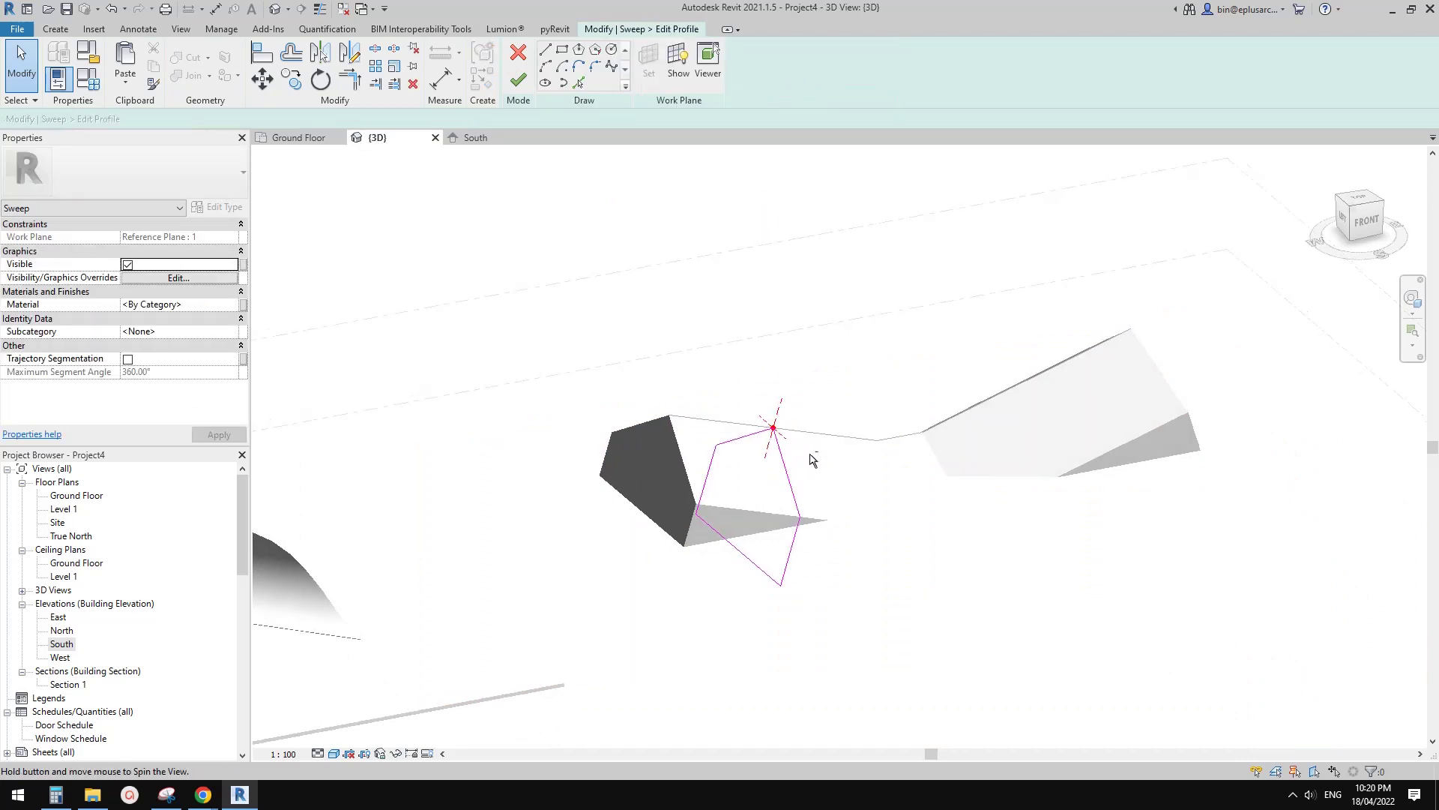
- Move both roof slope lines straight up in the profile so that the side walls become taller
shift+middle_drag(812, 459, 902, 491)
drag(877, 507, 871, 511)
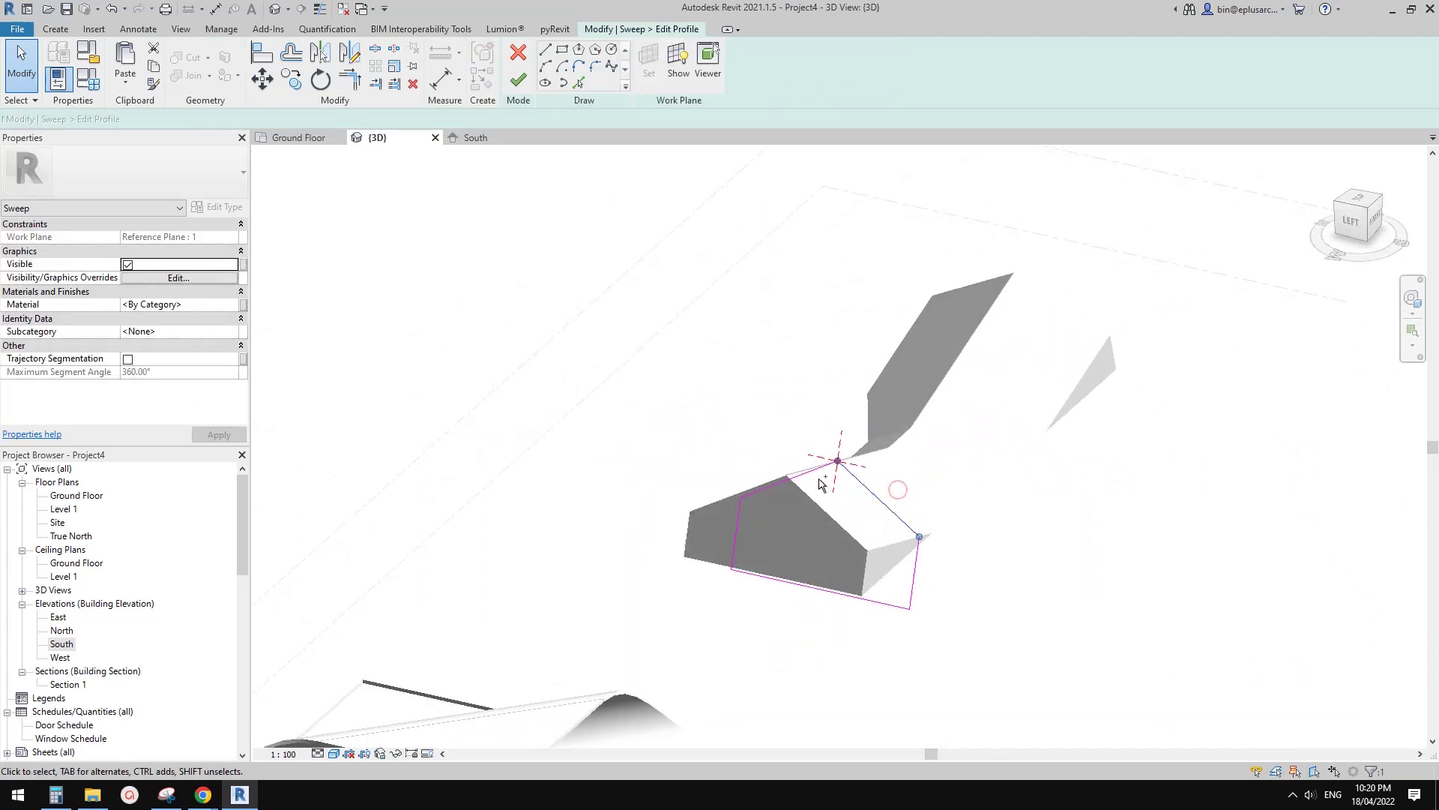
ctrl+click(806, 472)
scroll(902, 474, up, 1)
key(v)
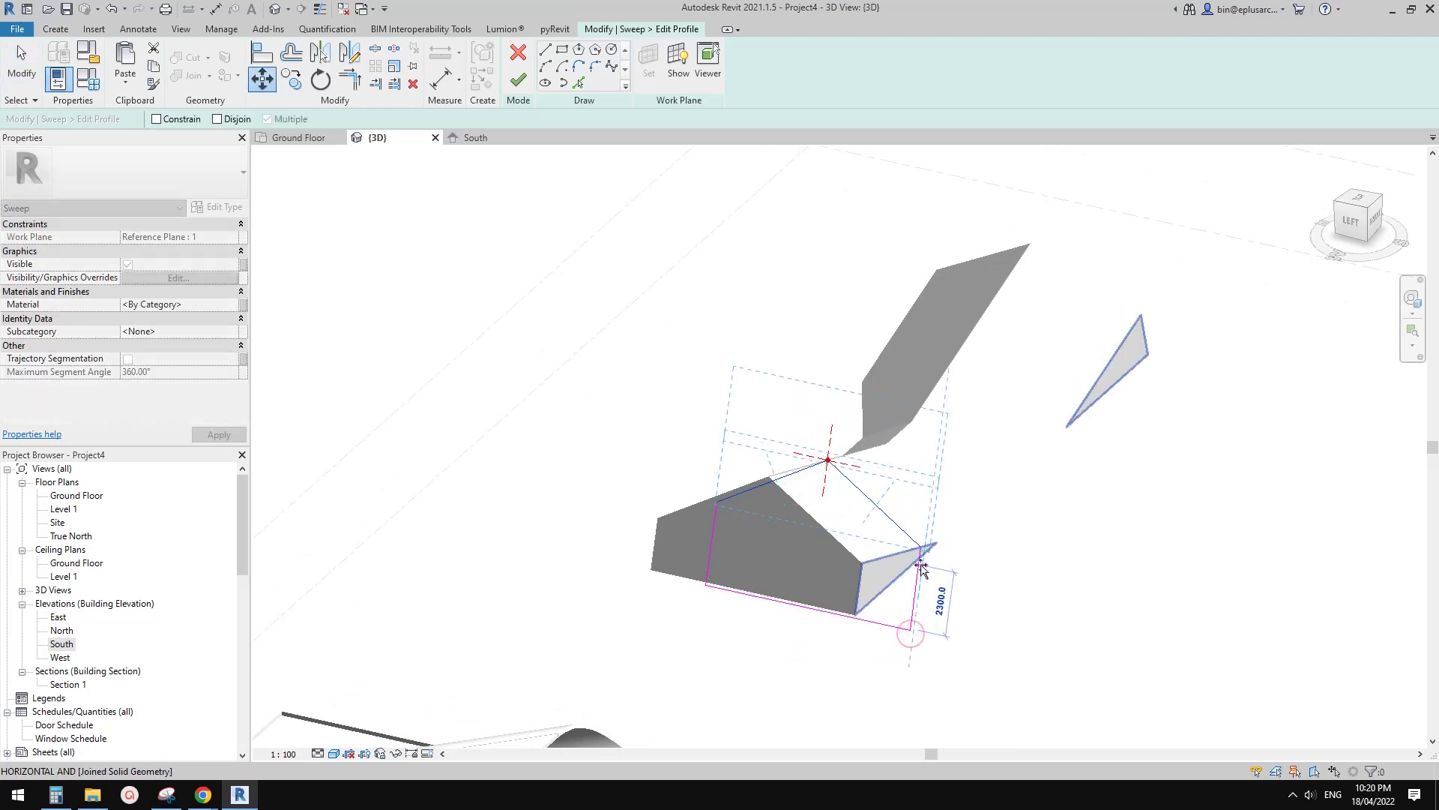
key(Escape)
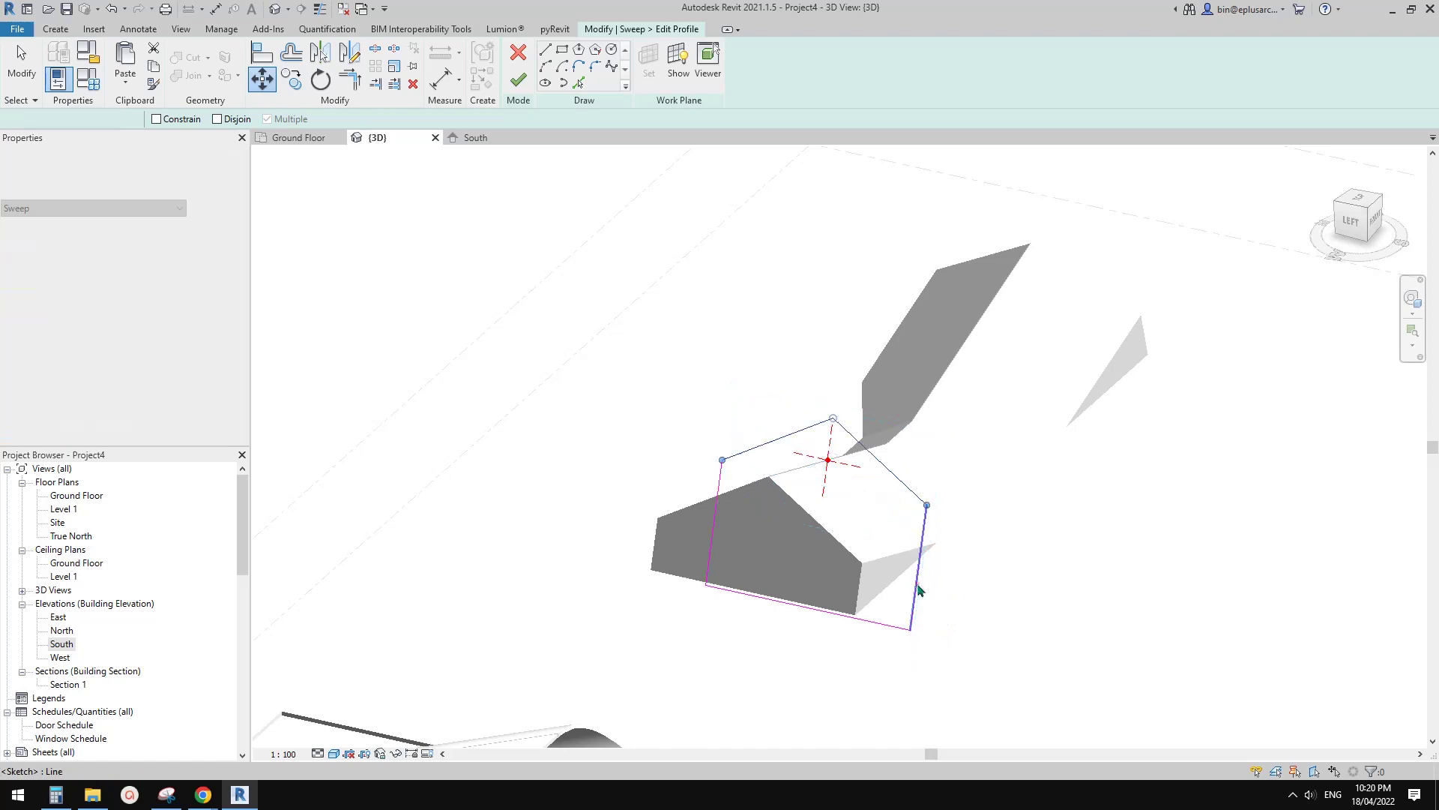
key(Escape)
mouse_move(917, 585)
shift+middle_down()
mouse_move(902, 411)
mouse_move(864, 413)
shift+middle_up()
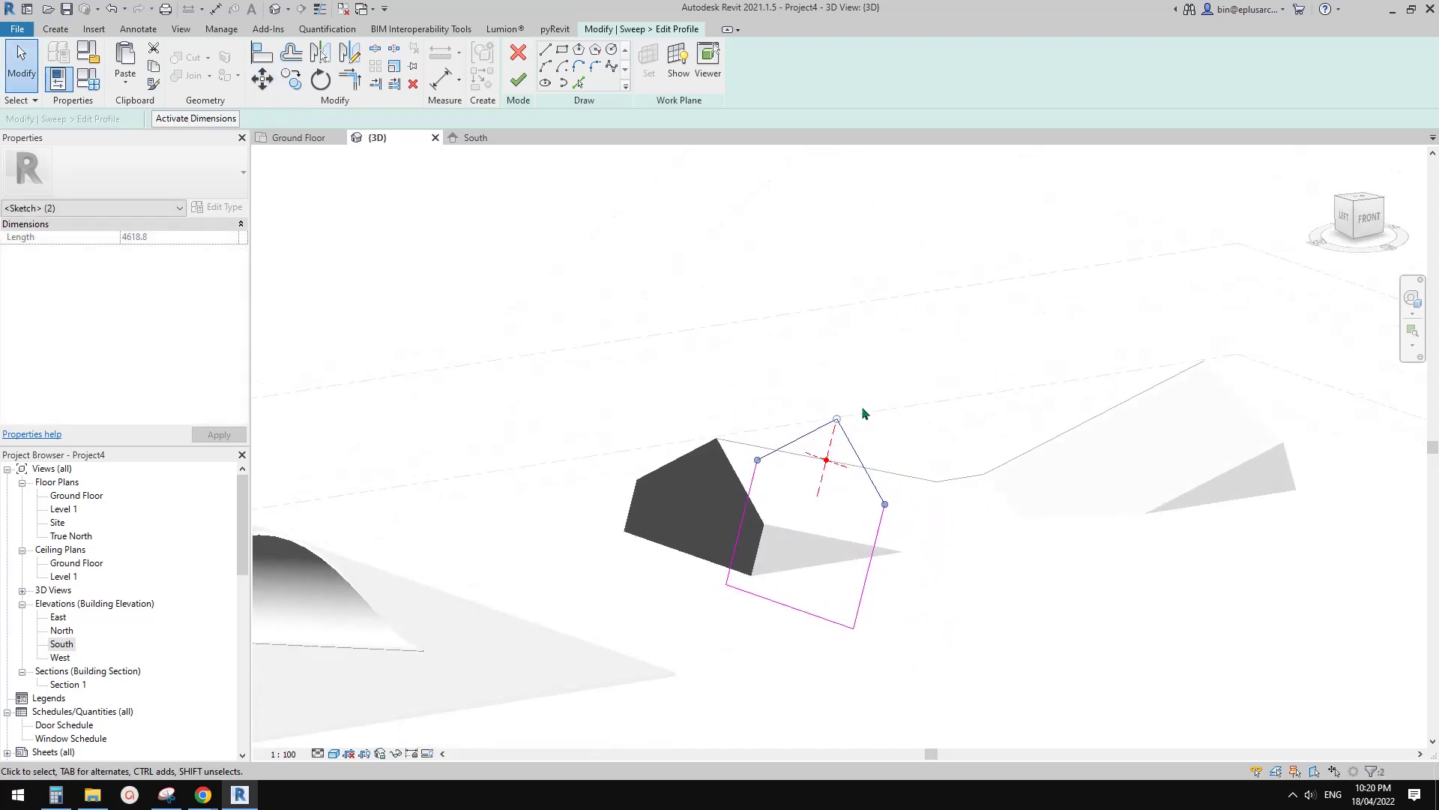
- Finish the profile and the sweep to rebuild the taller house form, and check it in 3D
click(519, 82)
click(519, 83)
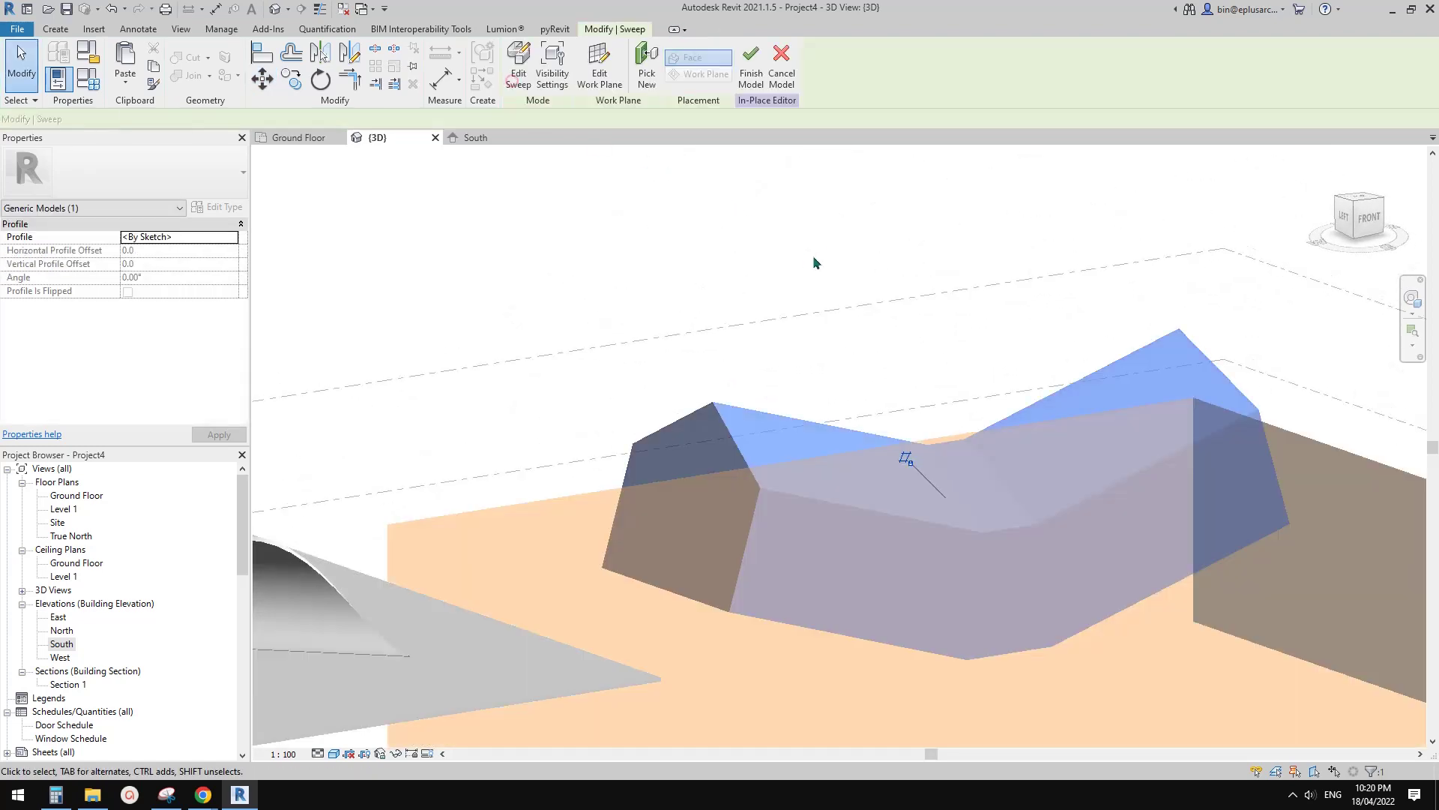
click(848, 289)
shift+middle_drag(1140, 415, 973, 527)
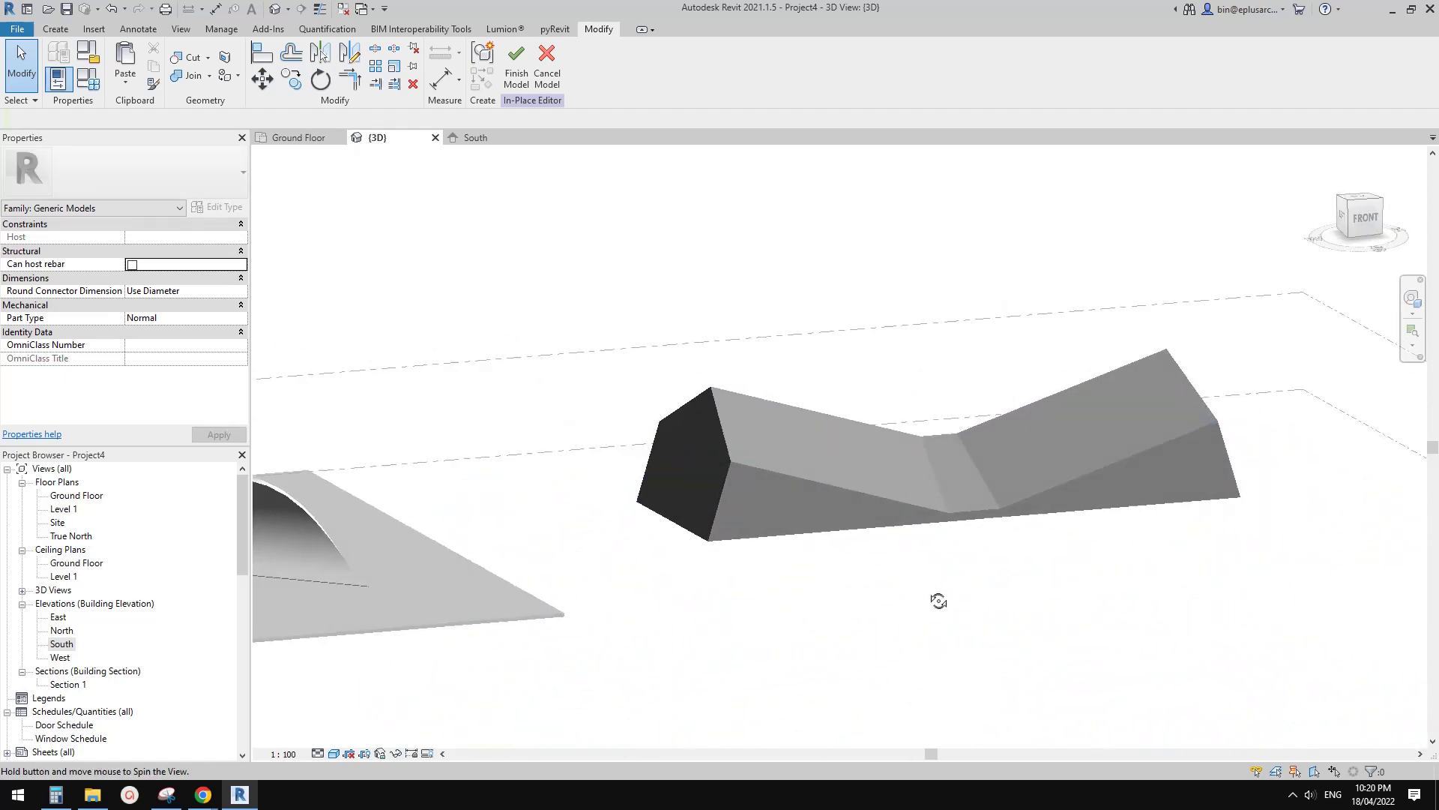
shift+middle_drag(939, 601, 825, 598)
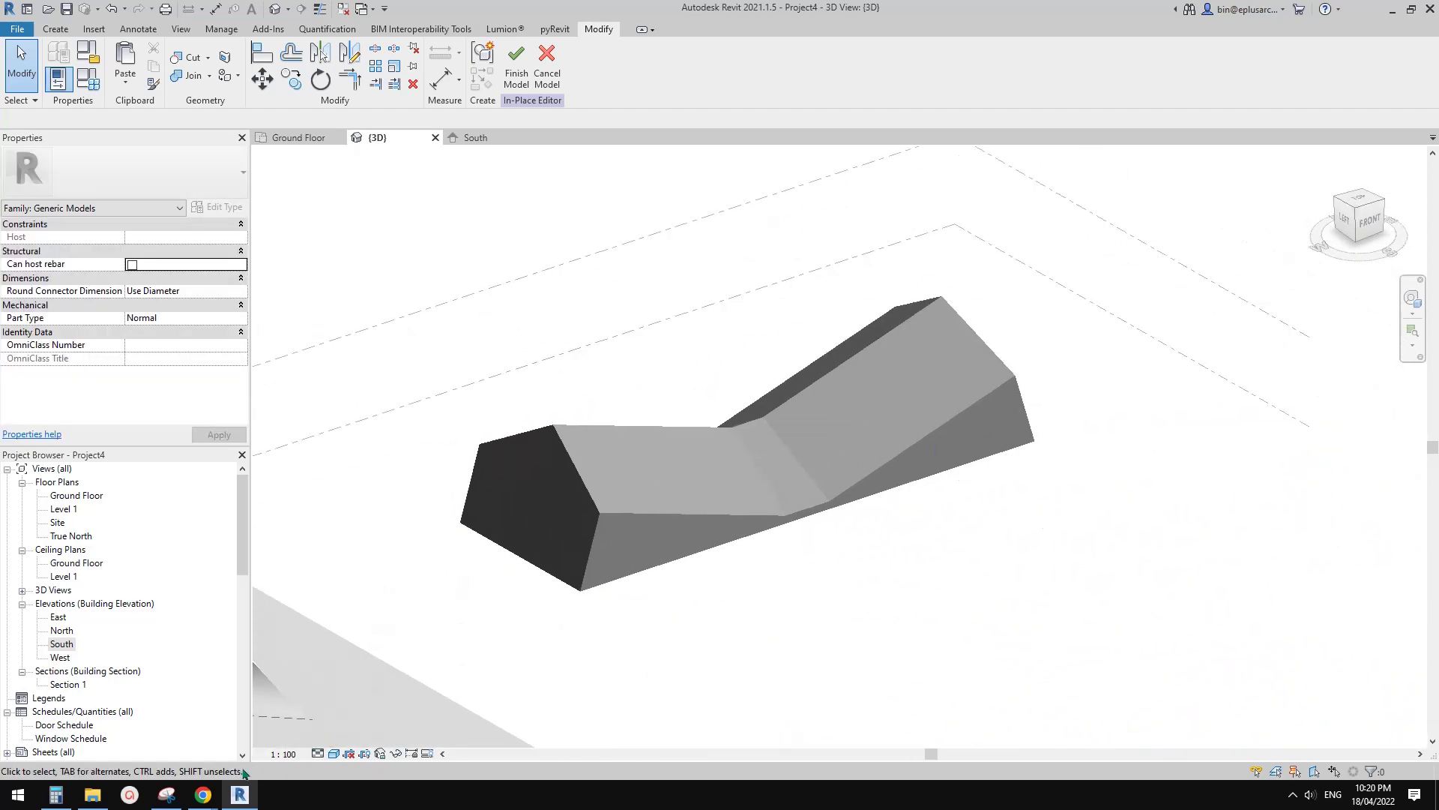
- Find the bent gabled house image in the Google Docs document, compare it with the Revit model, and return to Revit
mouse_move(203, 795)
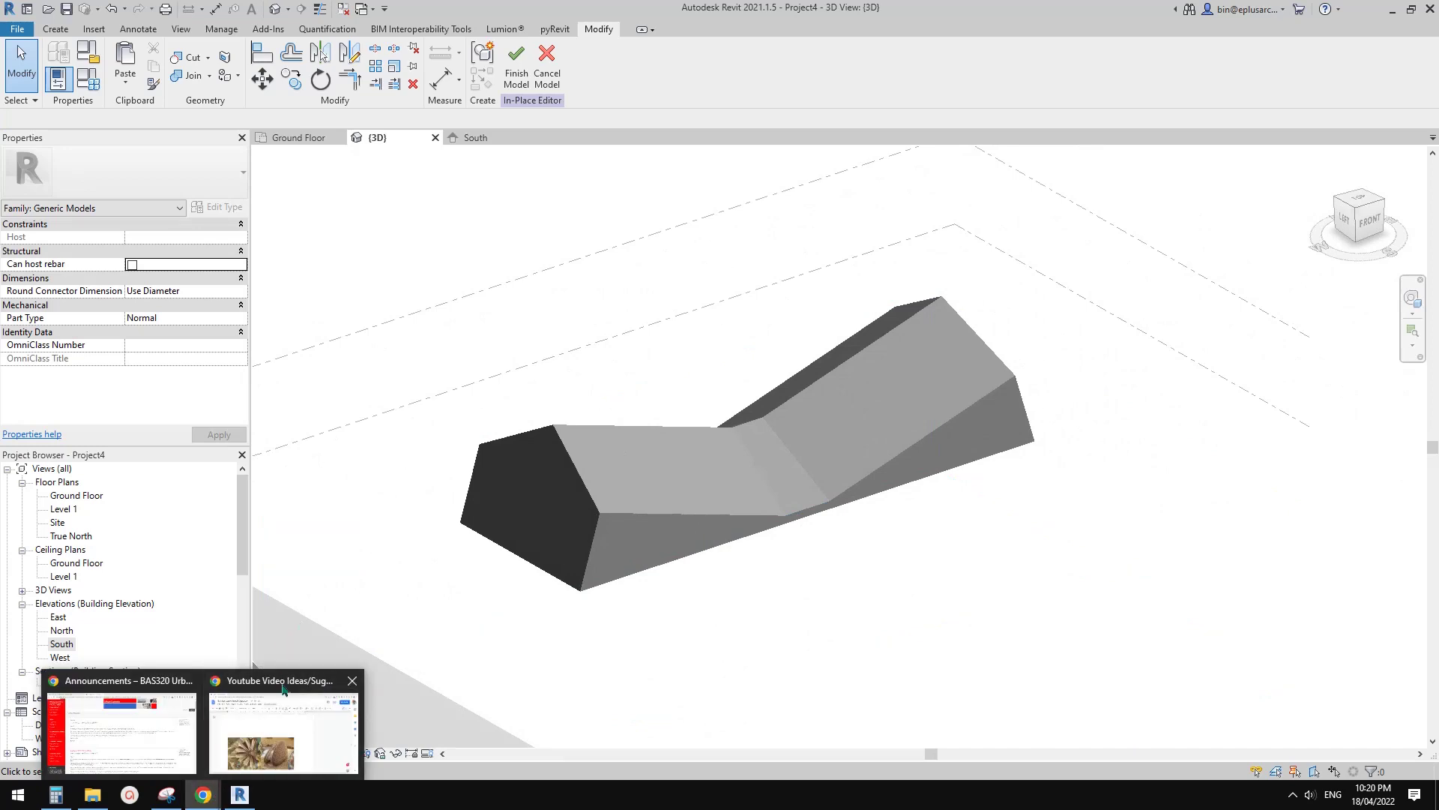
click(350, 699)
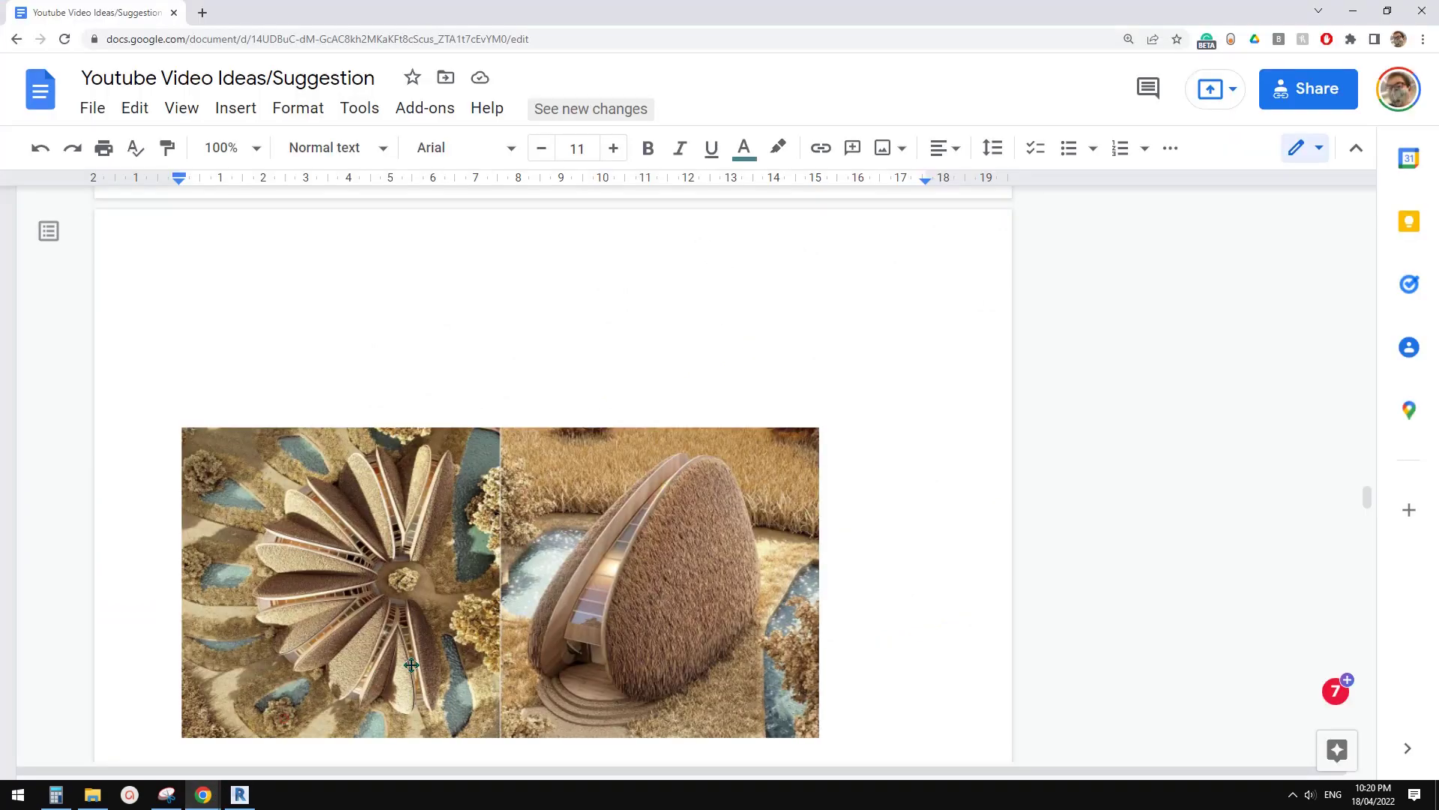
middle_click(726, 579)
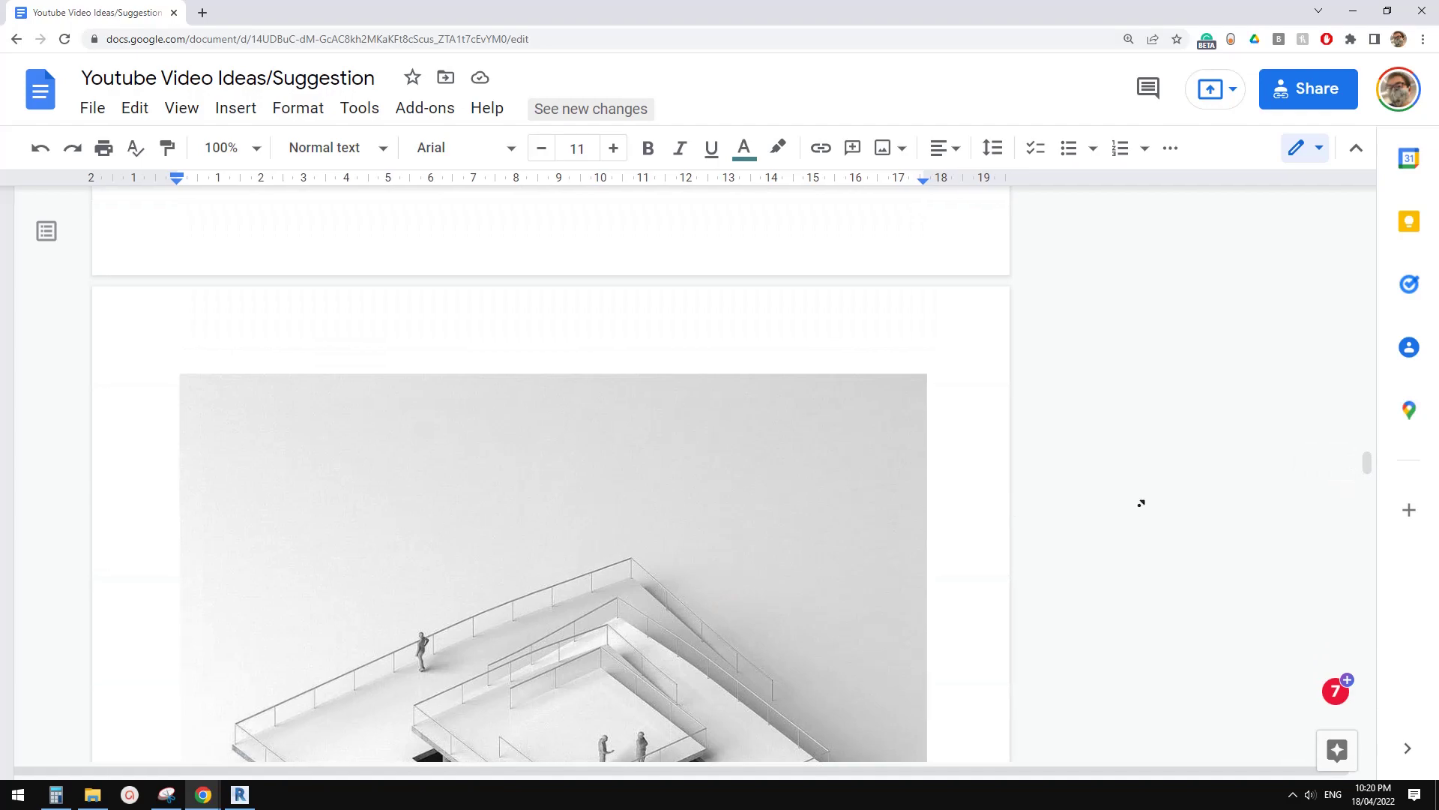
scroll(1356, 491, up, 5)
drag(1369, 458, 1366, 244)
scroll(862, 398, up, 5)
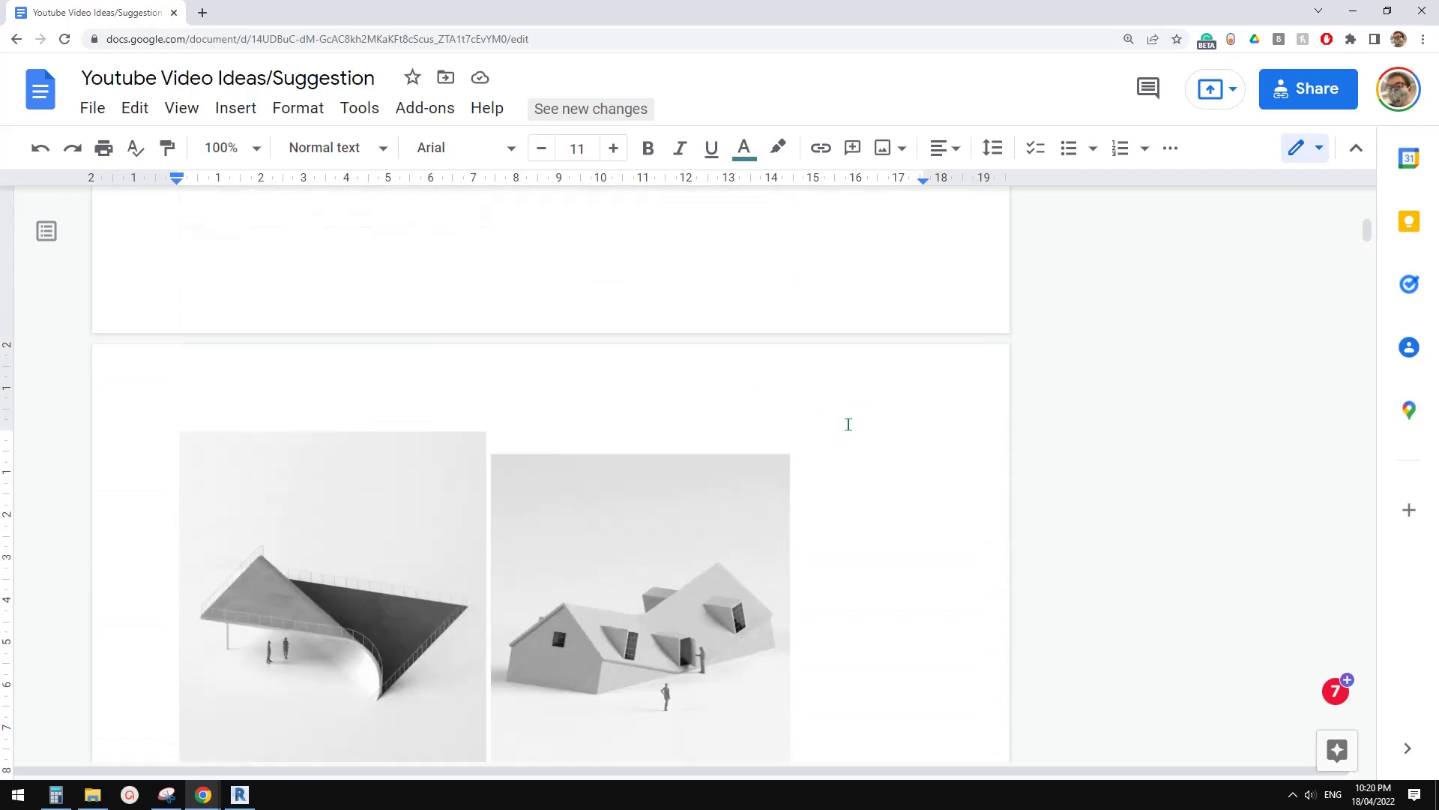
scroll(839, 442, down, 2)
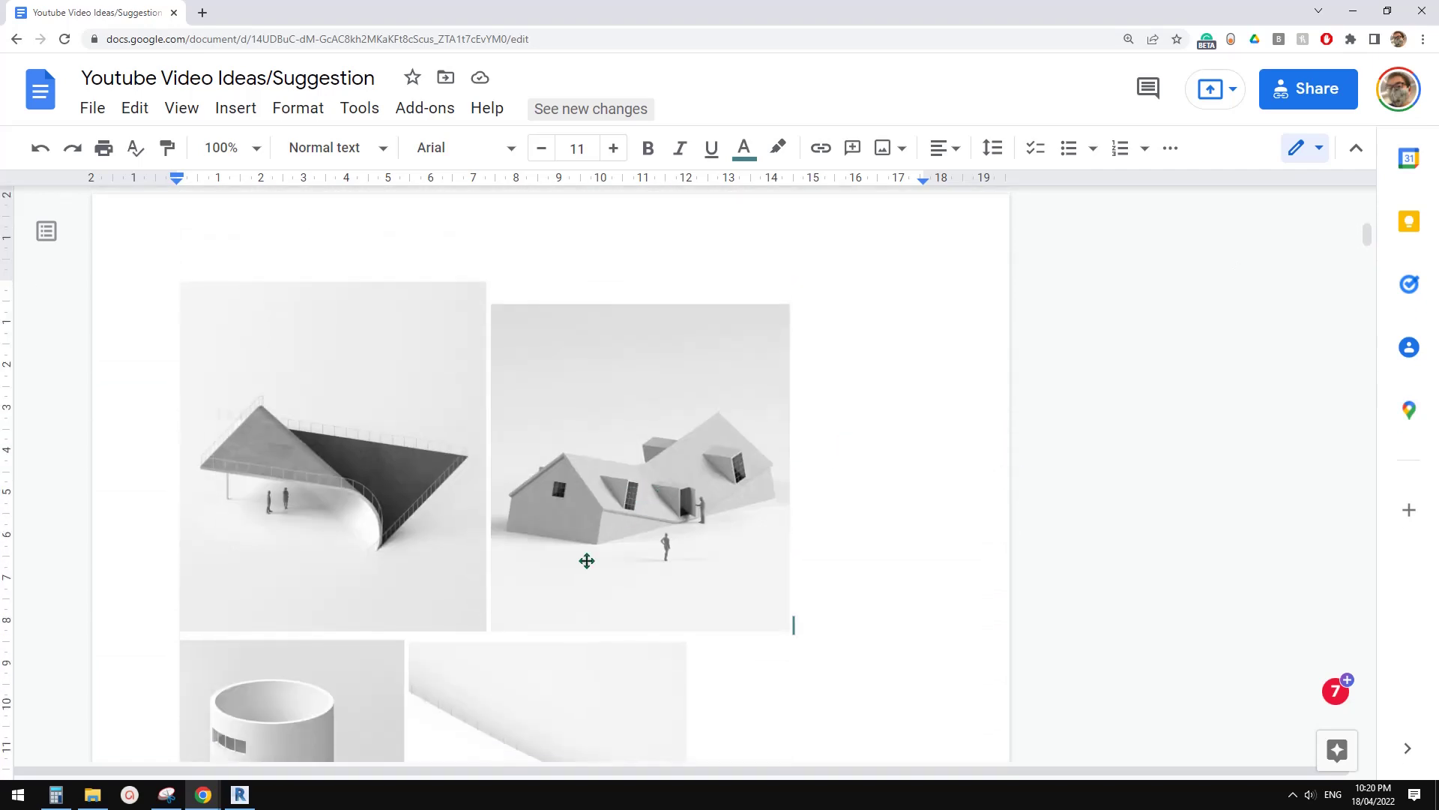
click(251, 802)
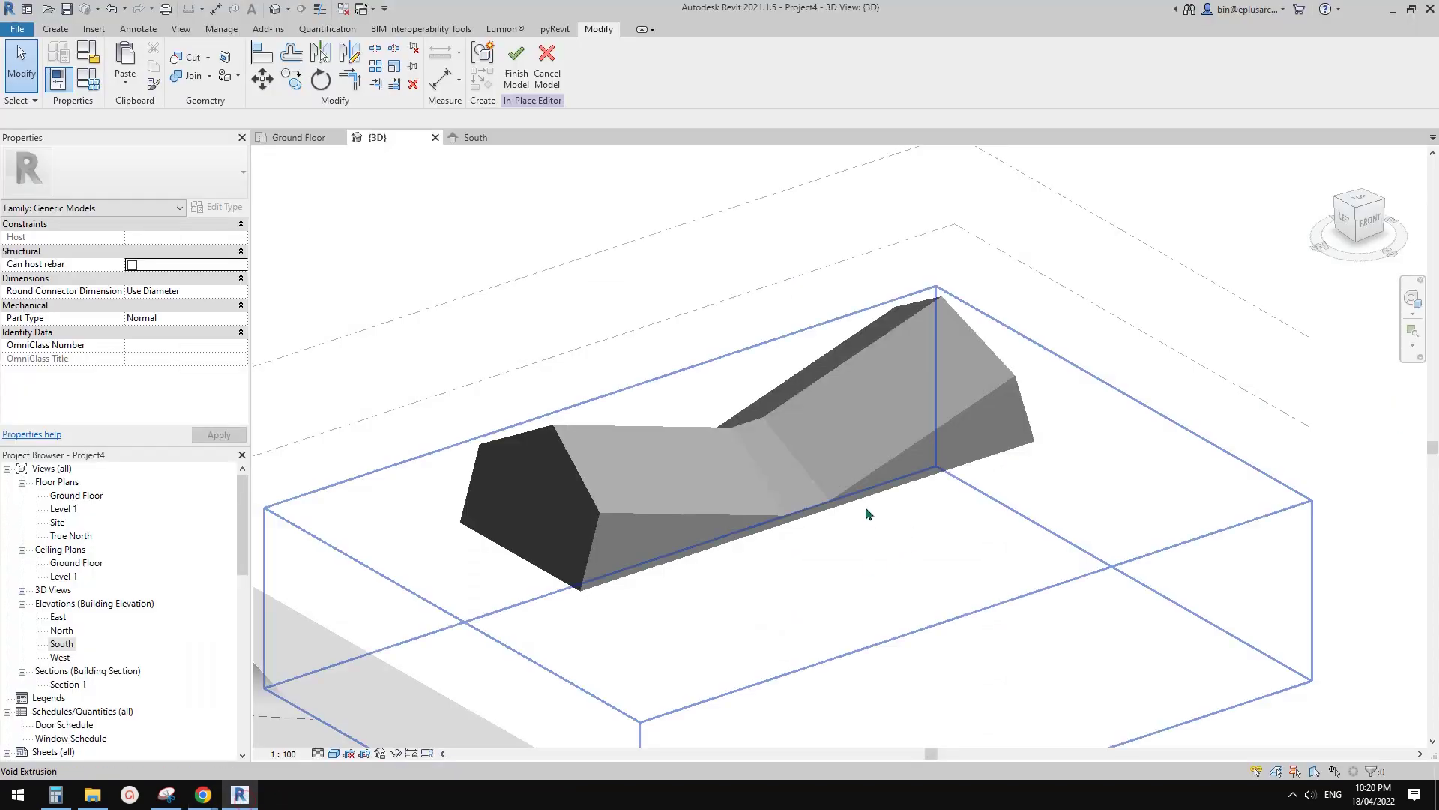
click(244, 797)
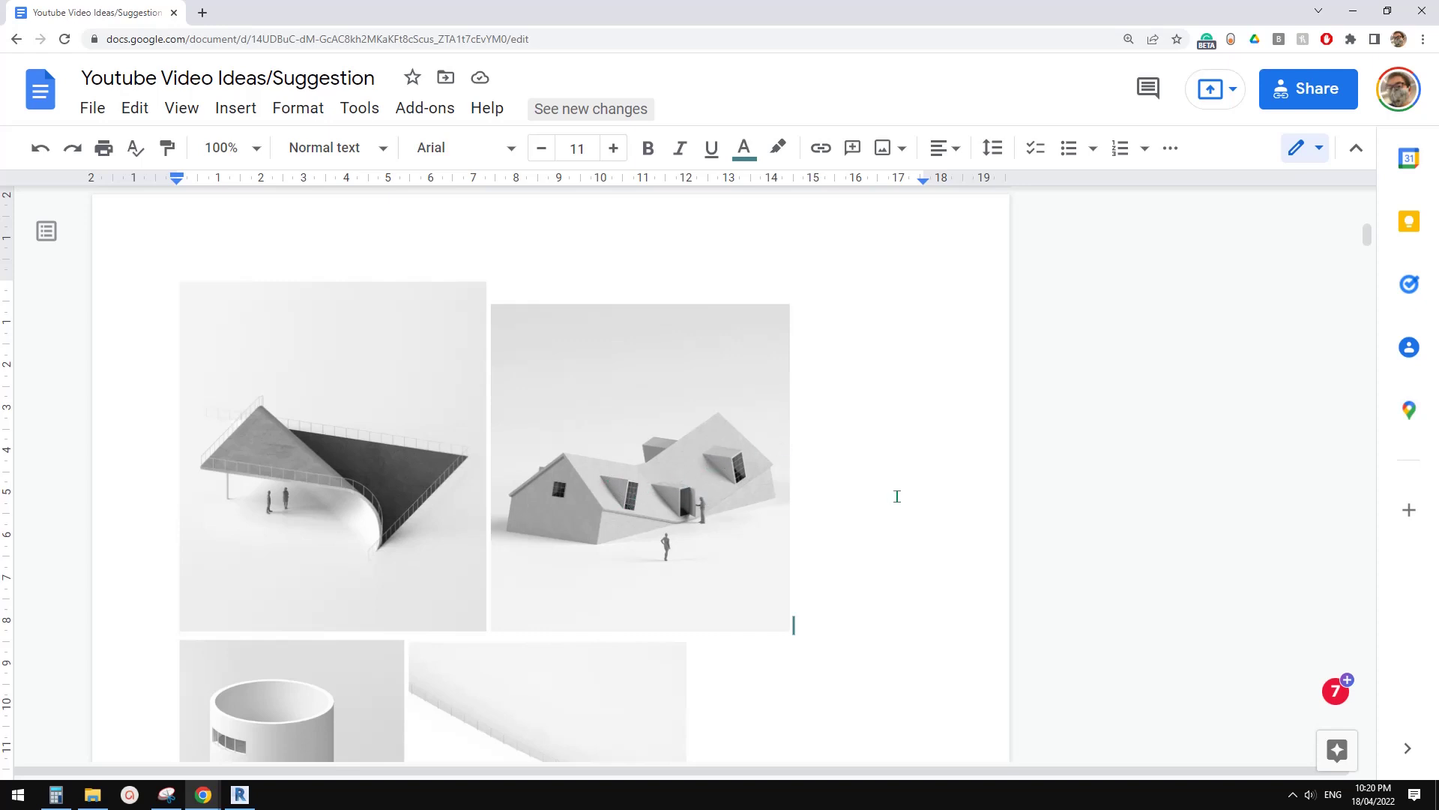
click(238, 795)
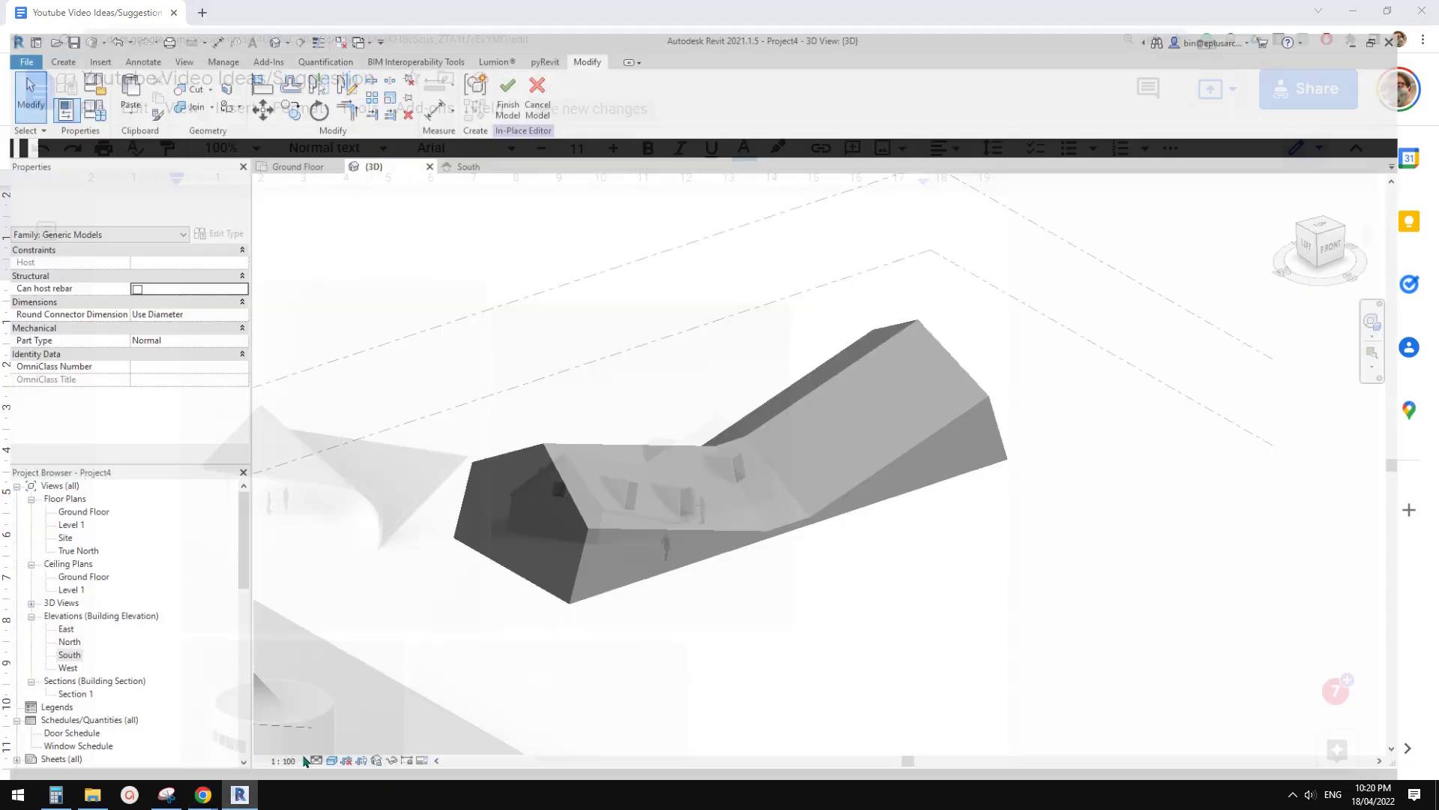
- Finish the in-place house model and dismiss the save reminder without saving the project
scroll(803, 539, up, 5)
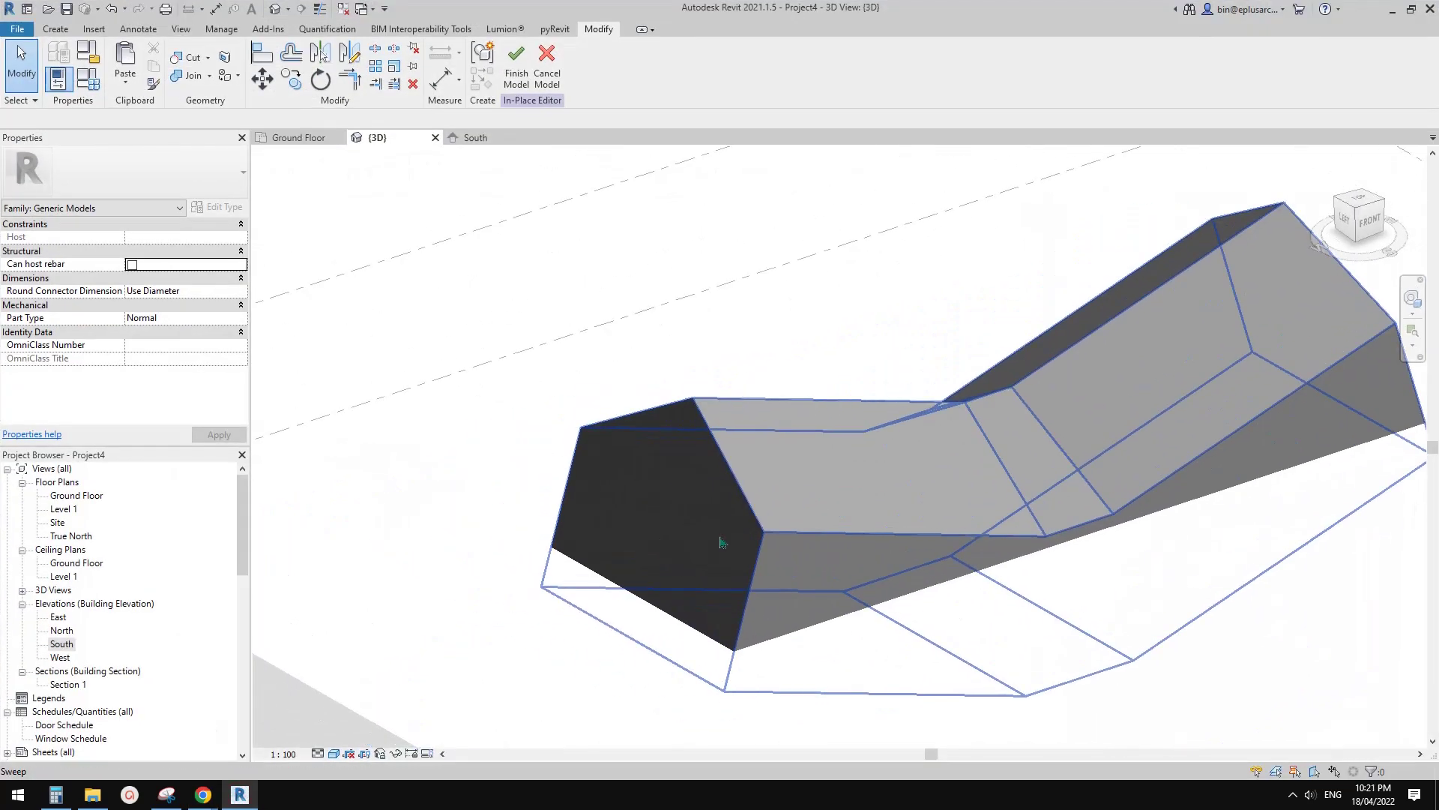
scroll(942, 427, down, 3)
shift+middle_drag(940, 427, 717, 363)
scroll(937, 478, up, 1)
click(878, 510)
click(717, 363)
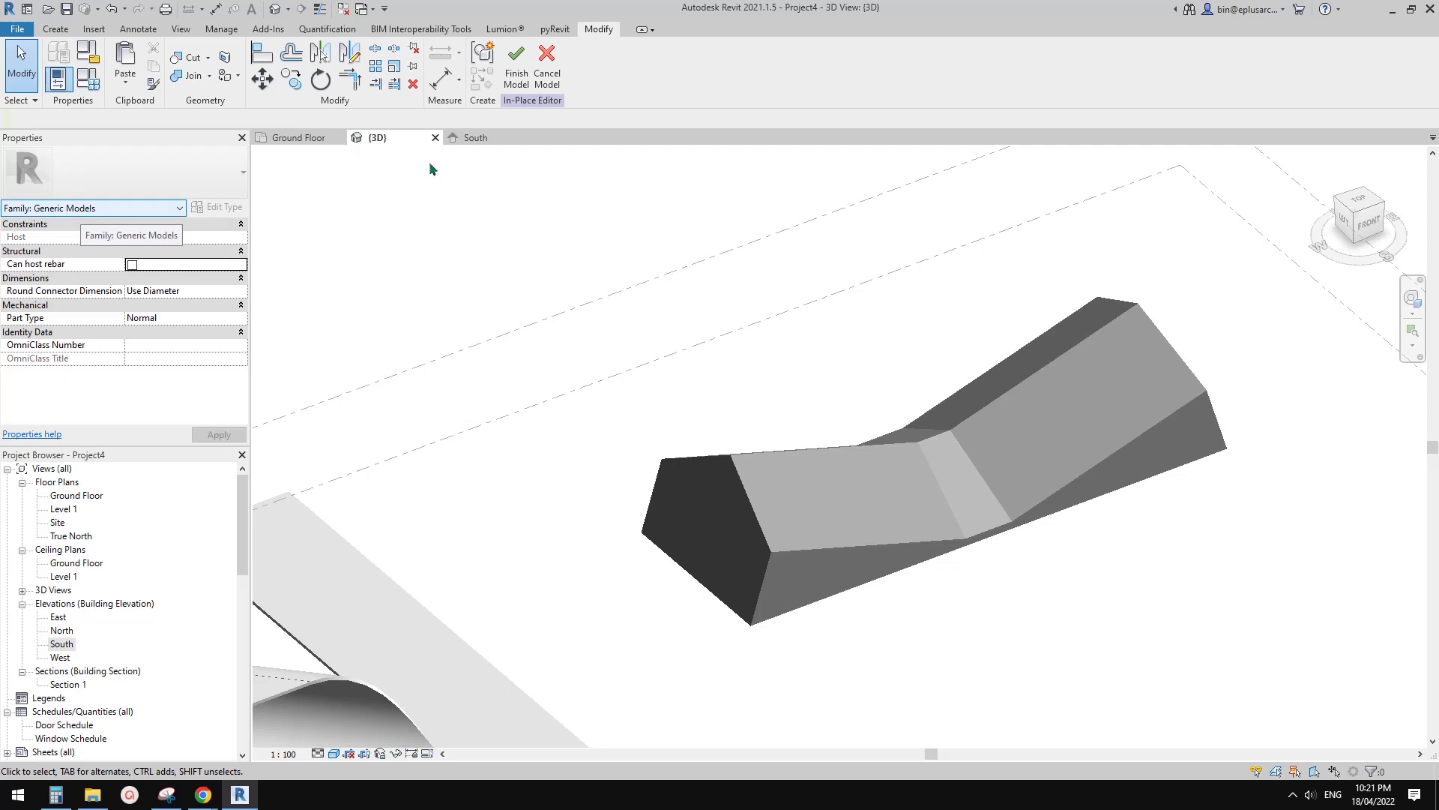
click(517, 63)
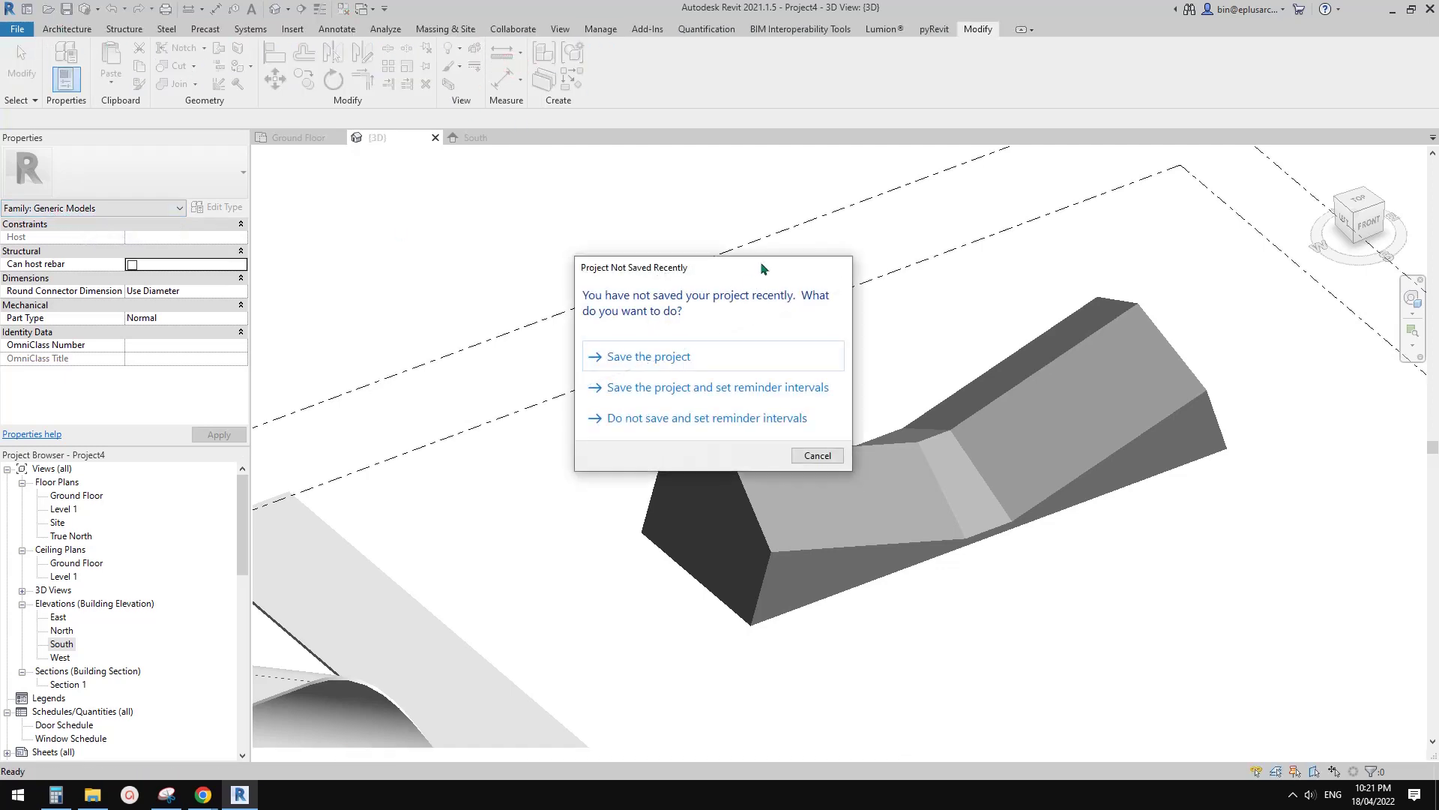
key(Escape)
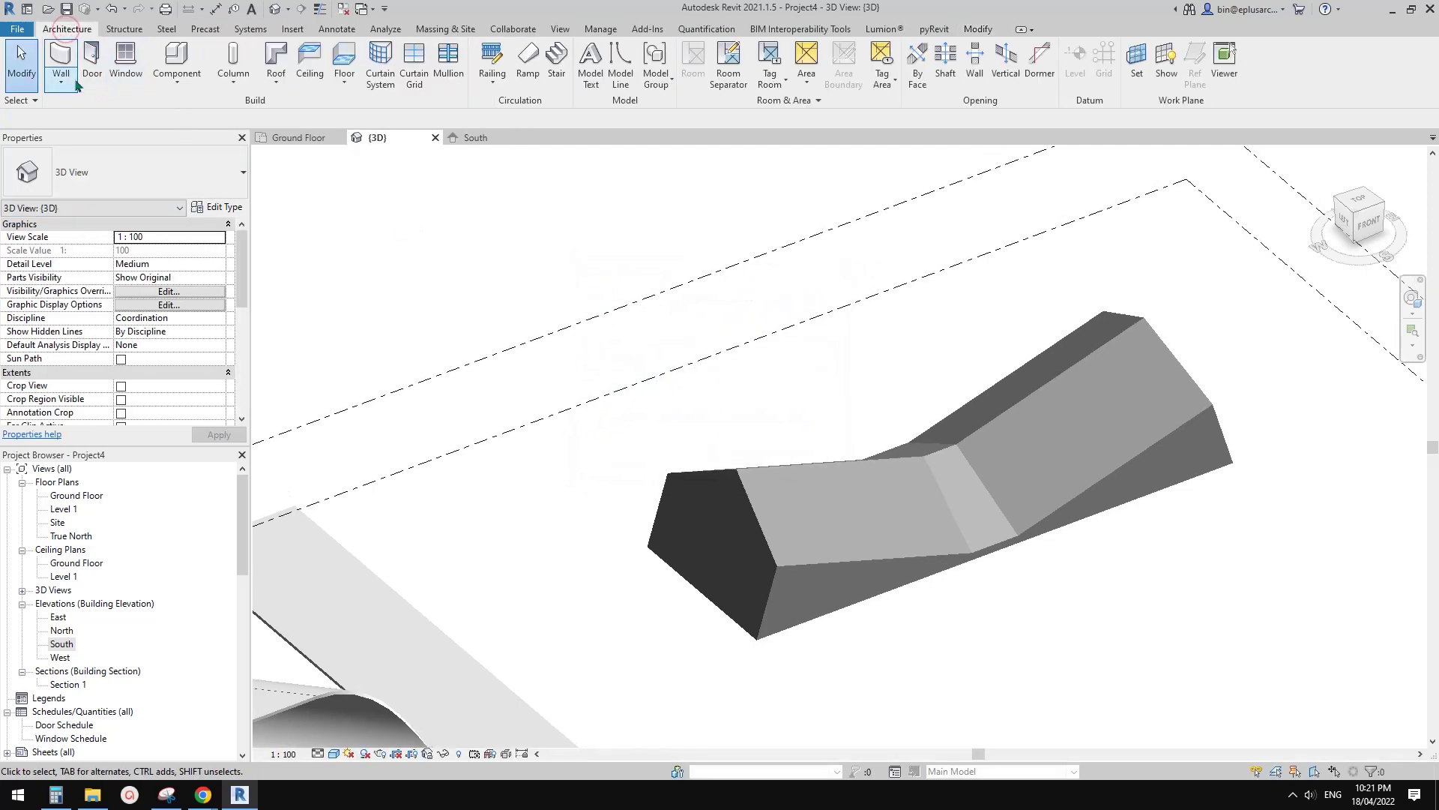
- Place Double brick - 270 walls by face on the gable ends and long side faces of the bent house form
click(73, 84)
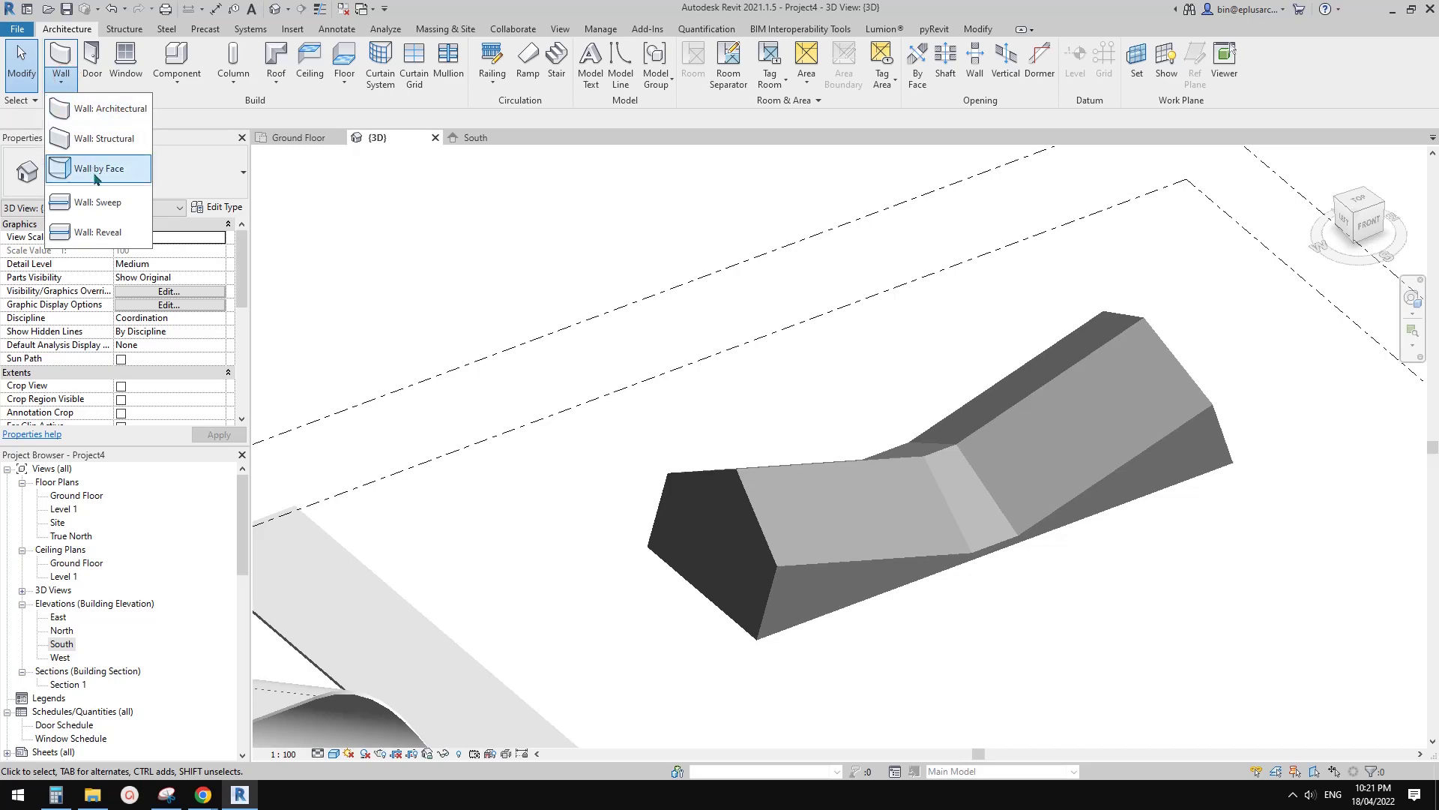
click(96, 177)
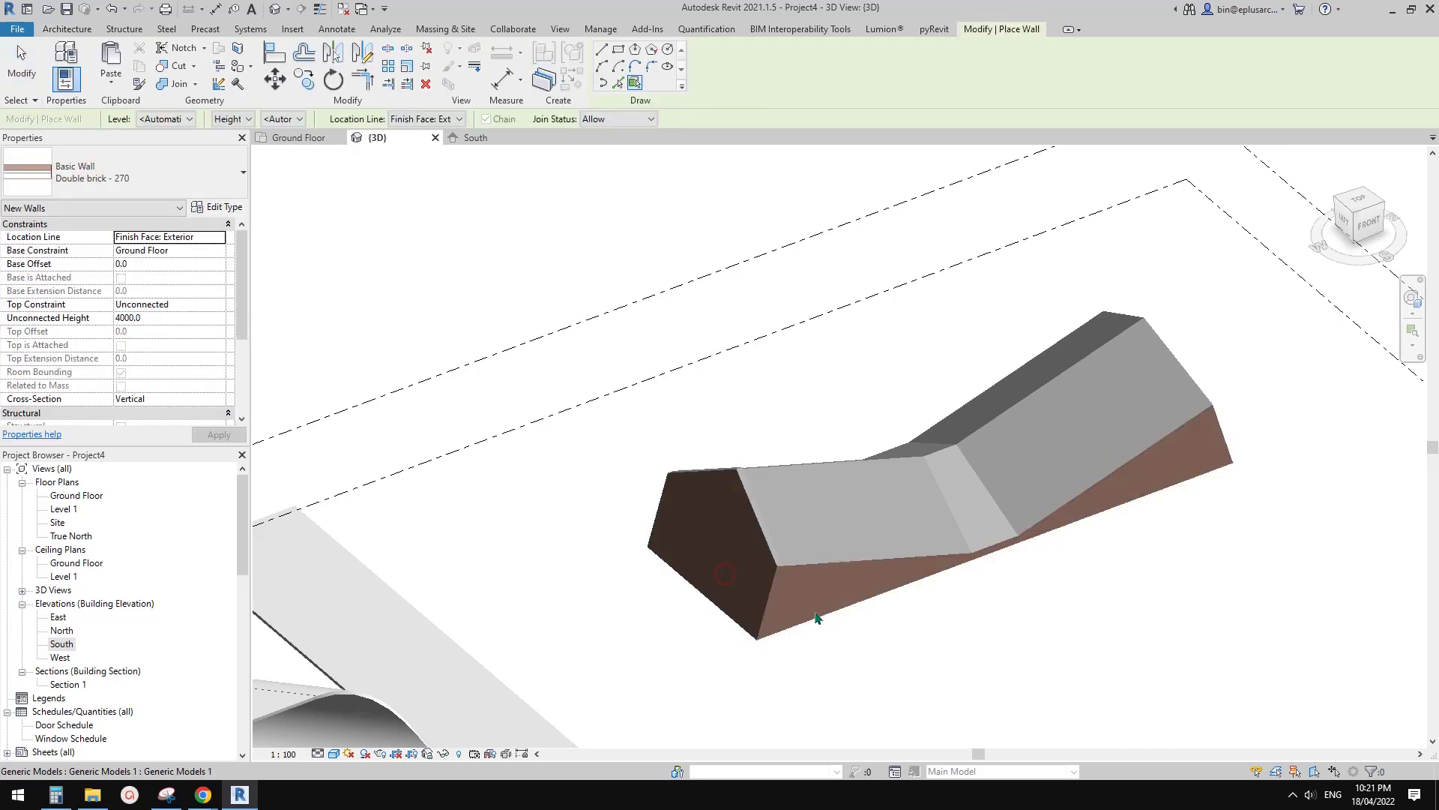
shift+middle_drag(1253, 474, 879, 534)
click(903, 561)
shift+middle_drag(1042, 571, 862, 567)
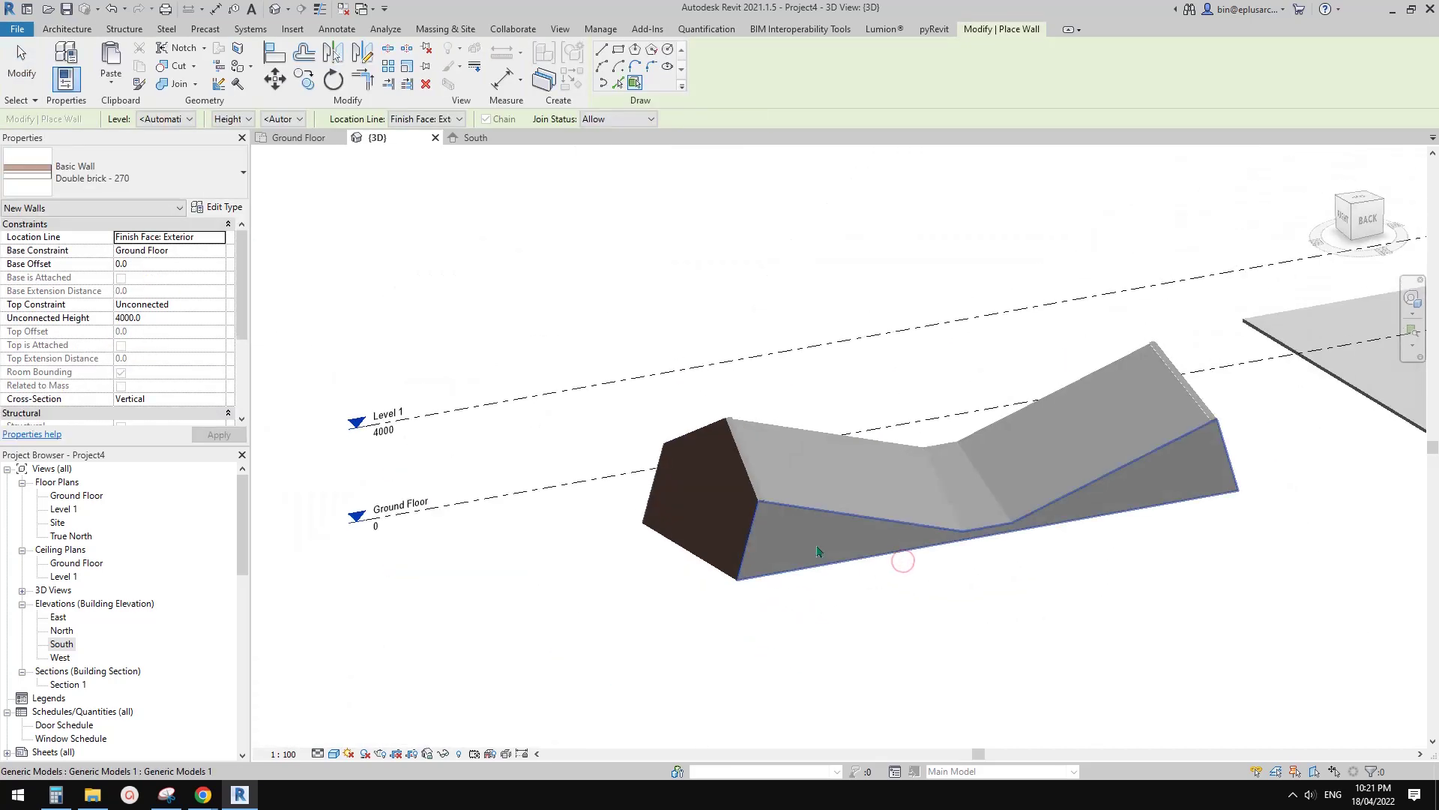
click(817, 545)
key(Escape)
- Check the walls placed on the house form by selecting them and viewing the form from several sides
scroll(1213, 481, up, 3)
click(1198, 481)
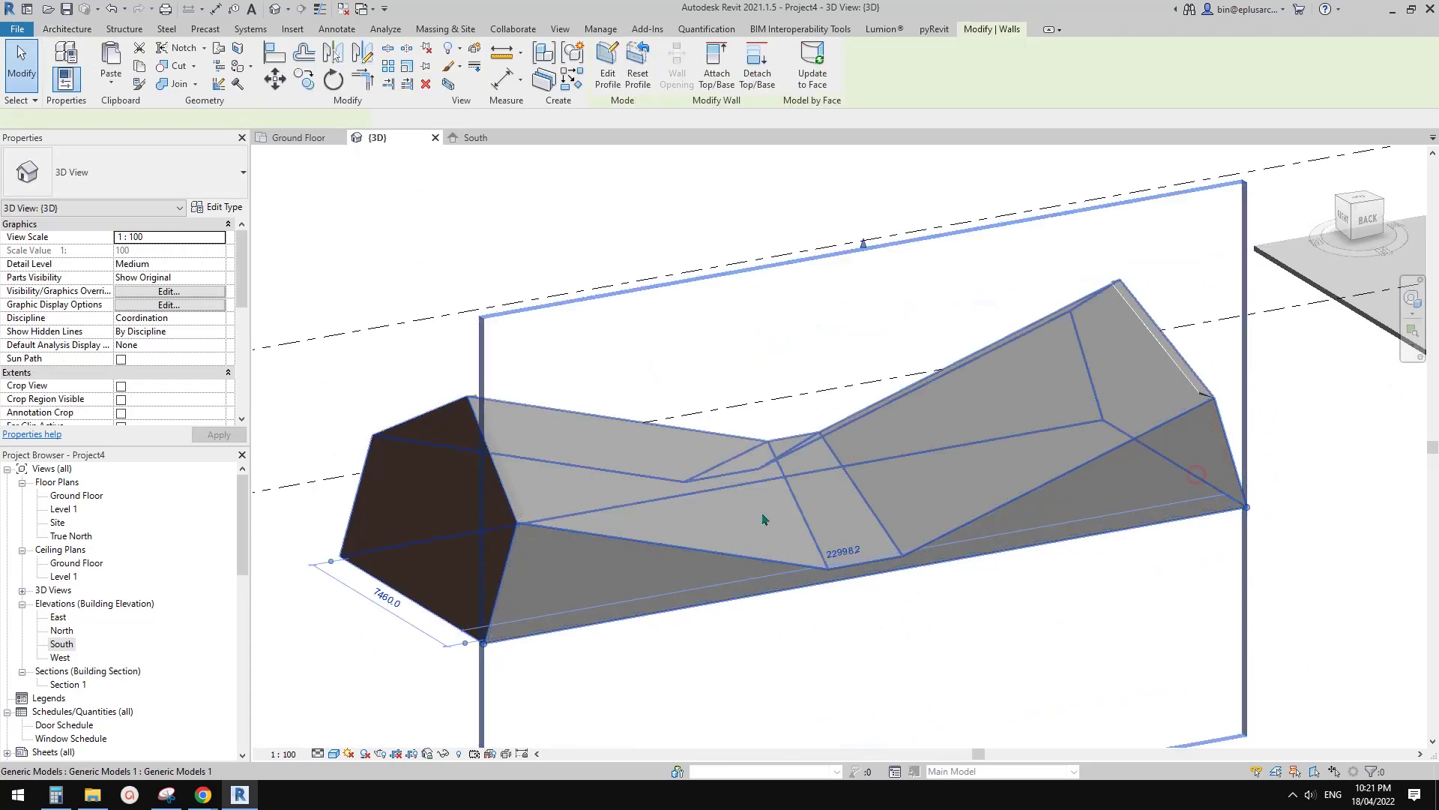
shift+middle_drag(763, 517, 1199, 541)
click(1003, 588)
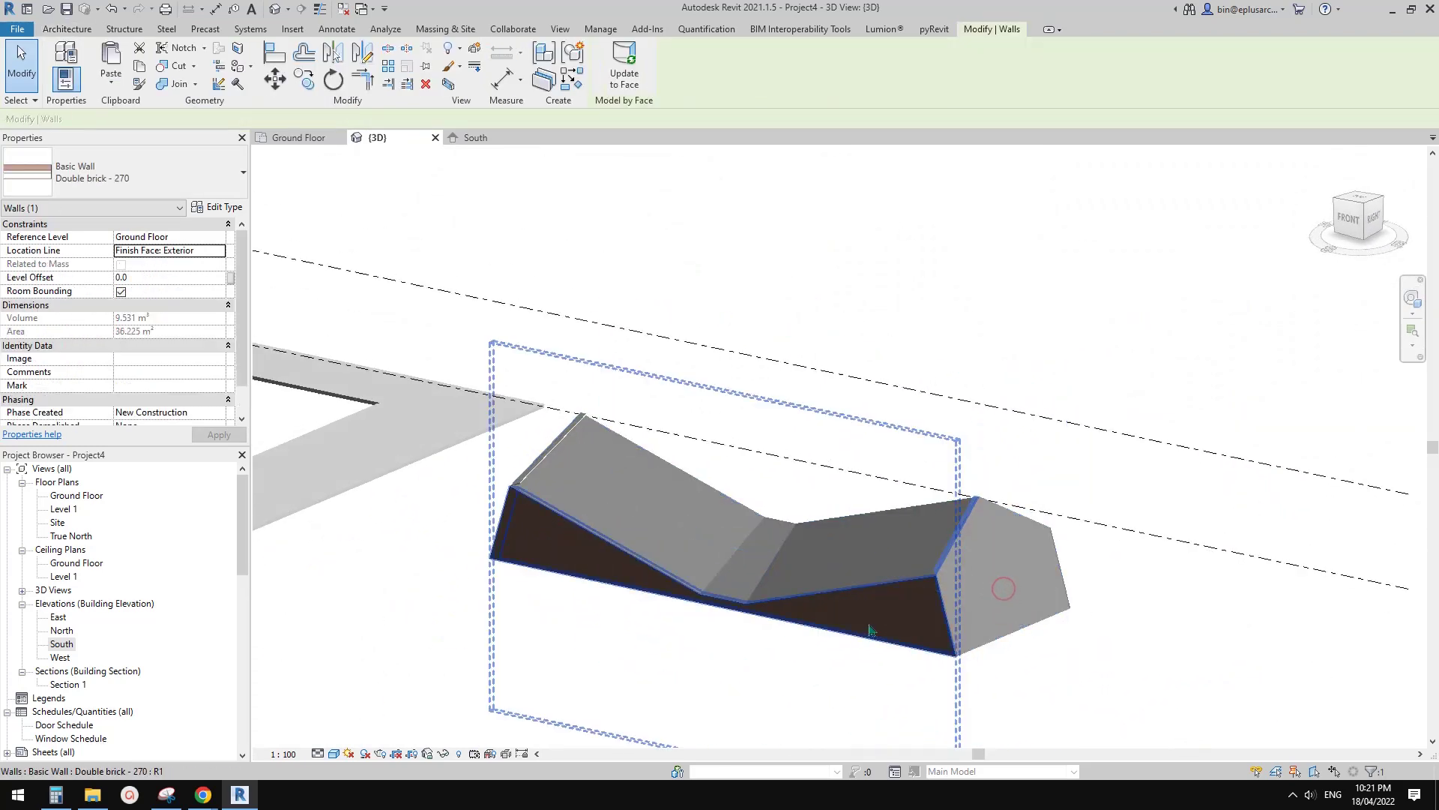
click(870, 624)
middle_drag(708, 587, 893, 565)
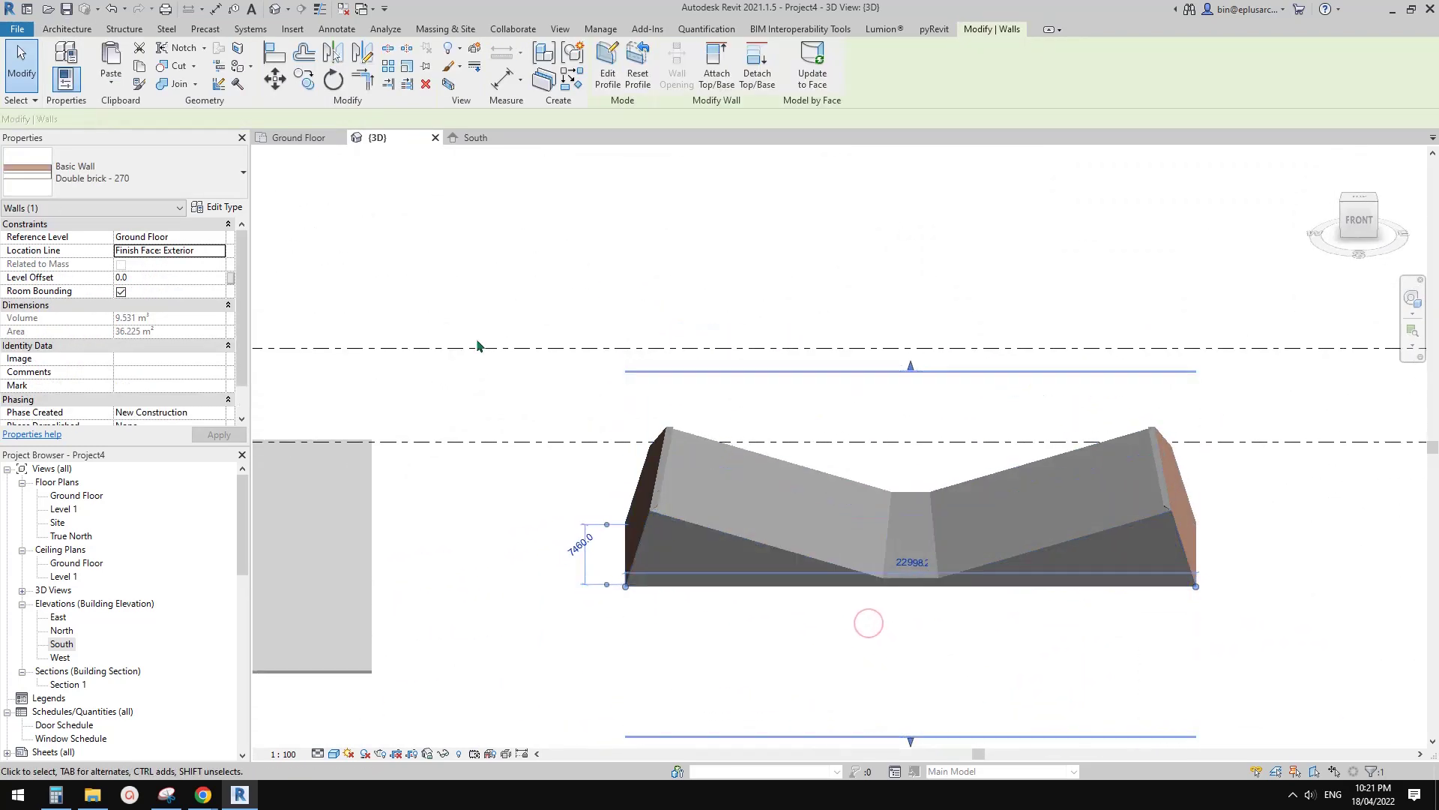
key(Escape)
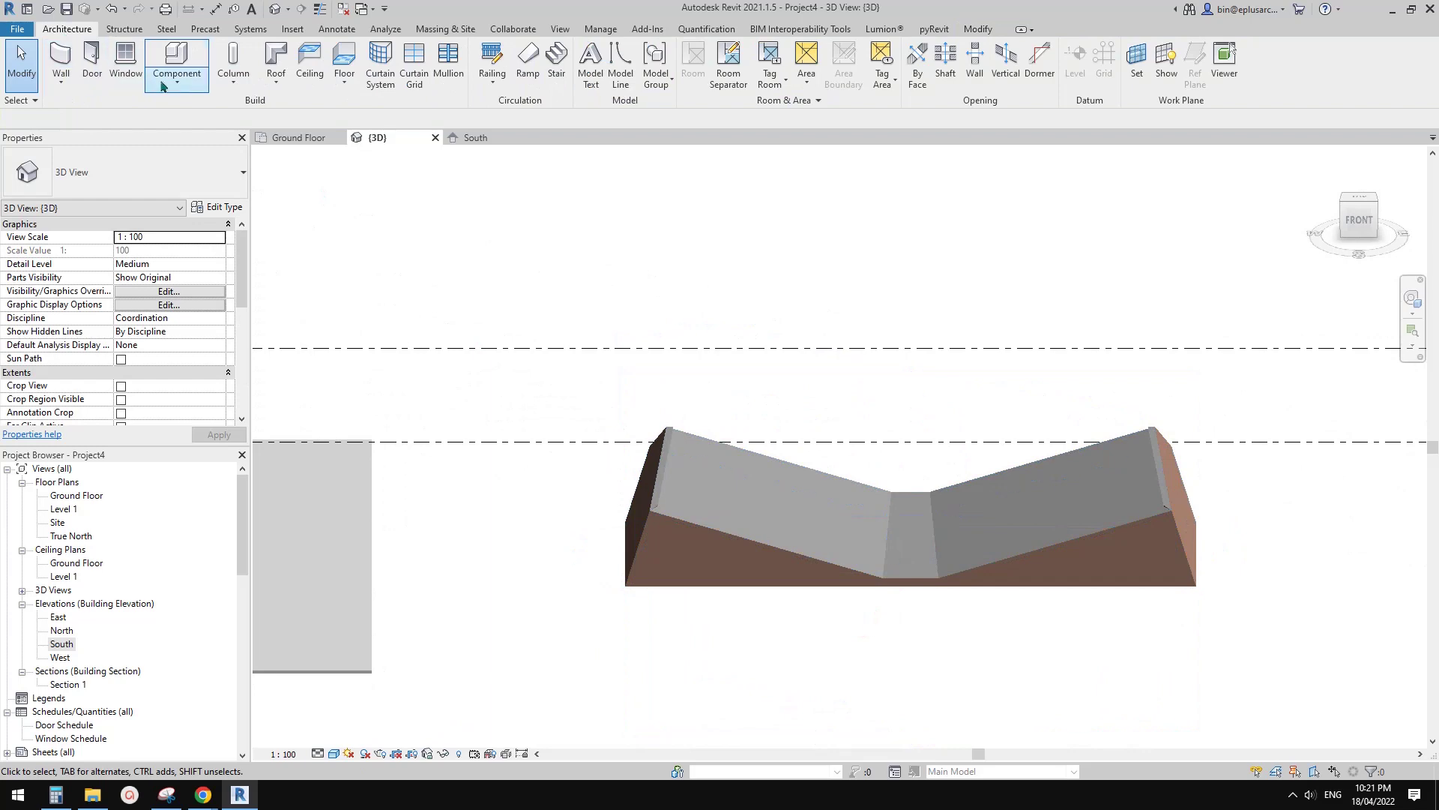
- Create a Basic Roof Generic - 400mm by face from the six roof faces of the bent house form
click(281, 89)
click(322, 174)
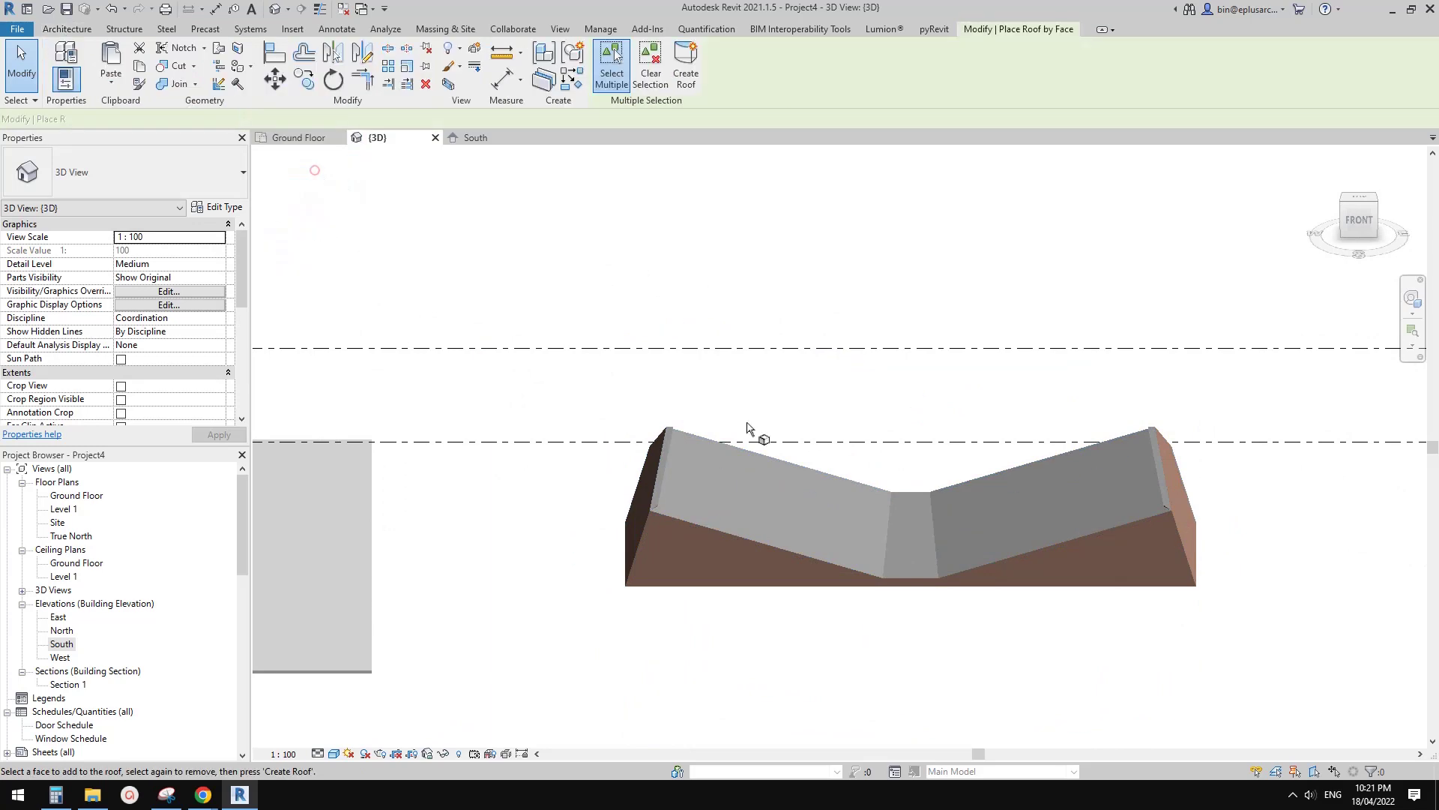
shift+middle_drag(752, 427, 931, 629)
click(808, 542)
click(887, 521)
click(961, 490)
shift+middle_drag(933, 510, 892, 609)
click(936, 399)
click(936, 399)
click(797, 427)
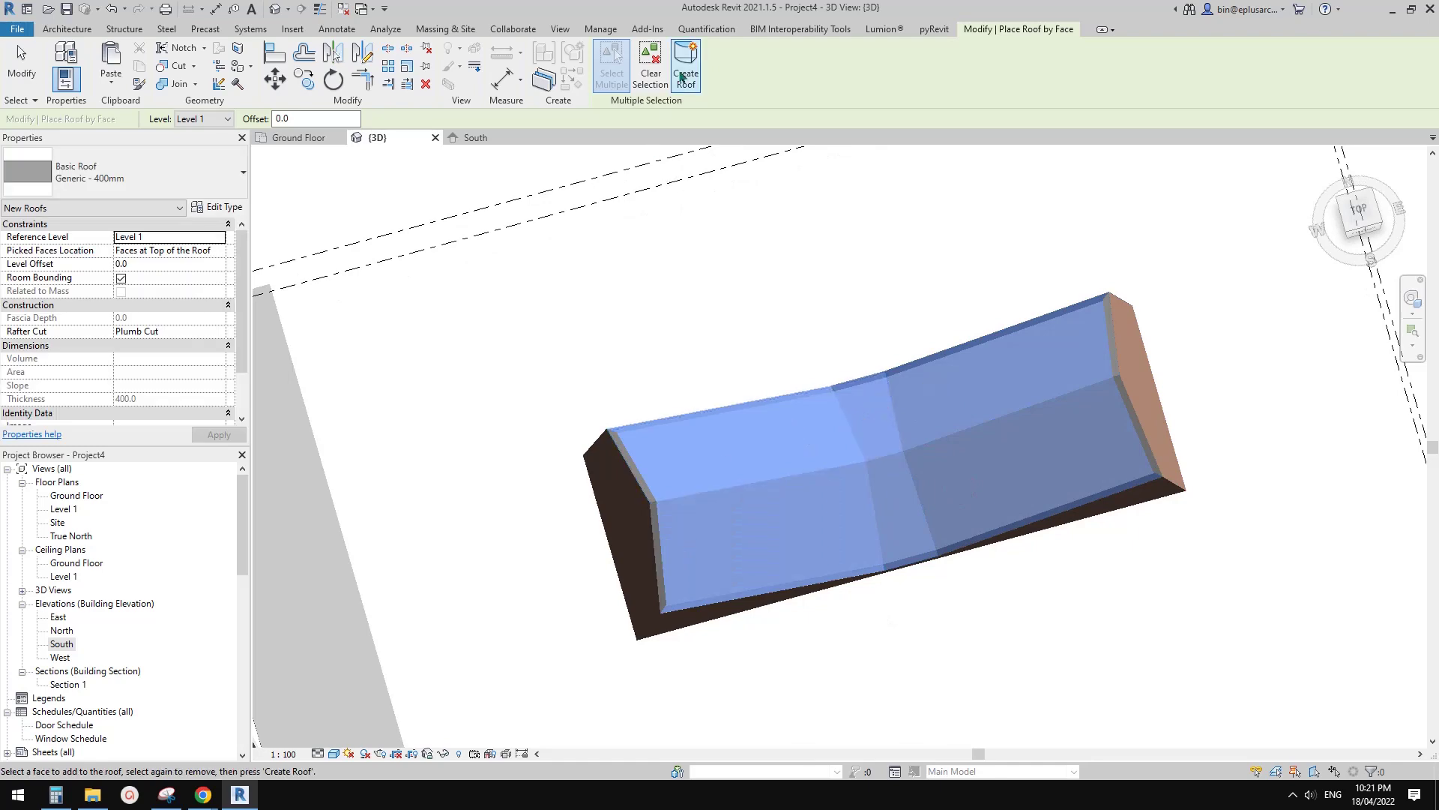
click(683, 77)
- Move the new roof away from the house body so that both parts can be seen separately in 3D
shift+middle_drag(839, 327, 750, 372)
drag(946, 492, 1135, 443)
key(Escape)
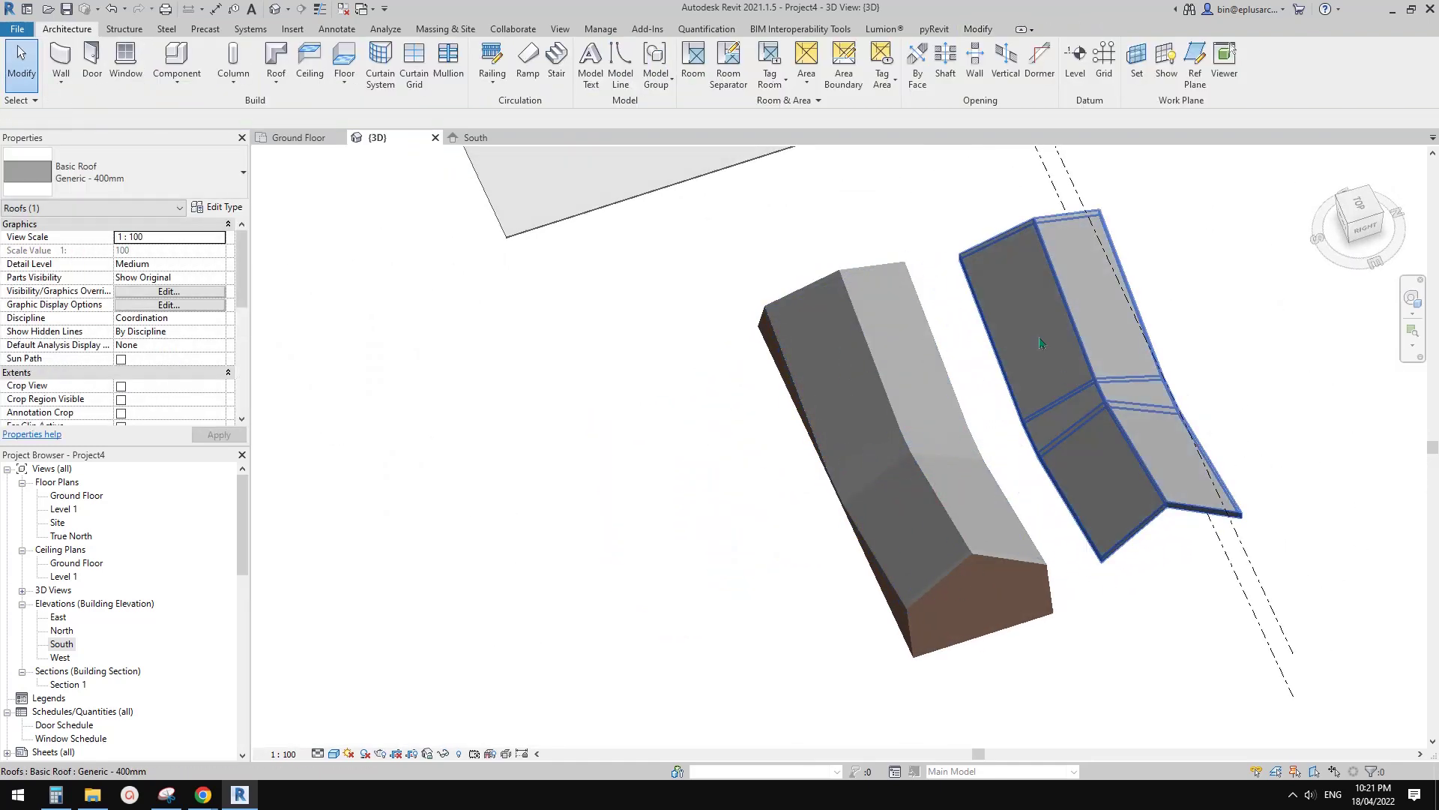
shift+middle_drag(1040, 343, 1208, 315)
shift+middle_drag(1080, 468, 916, 563)
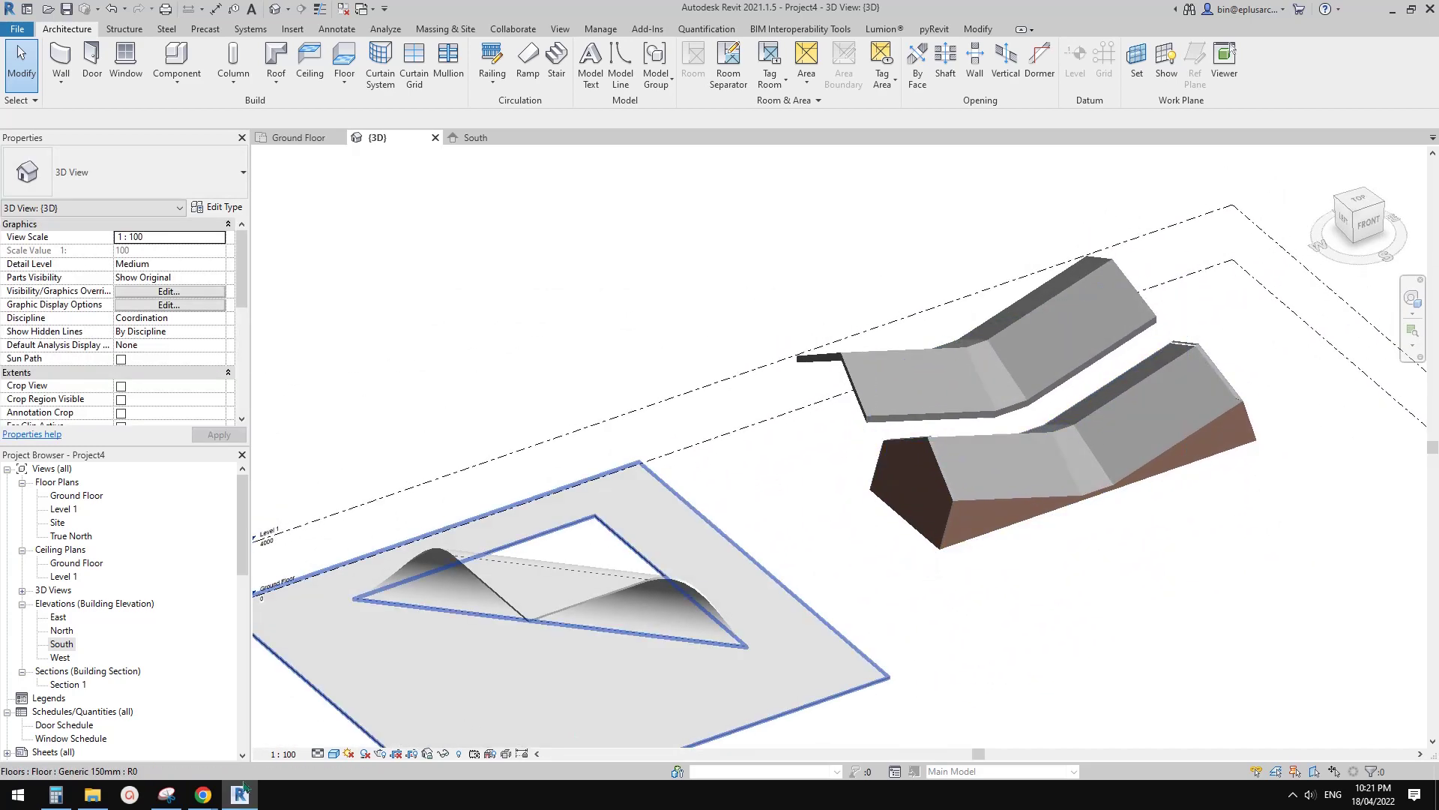
- Switch to the Google Docs document and look through the pages from the bent gabled house image to the roof plan
mouse_move(203, 794)
click(285, 739)
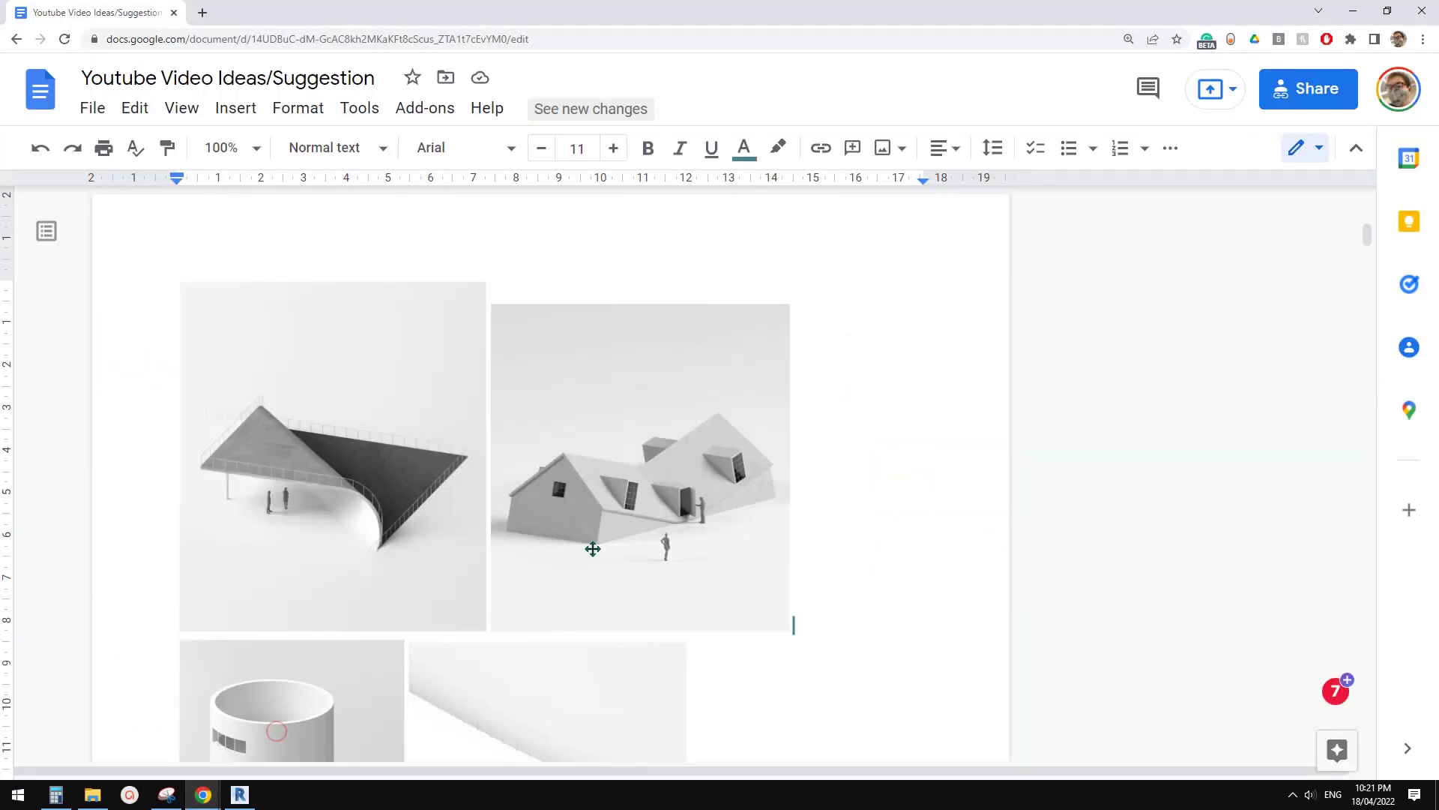
scroll(593, 548, down, 10)
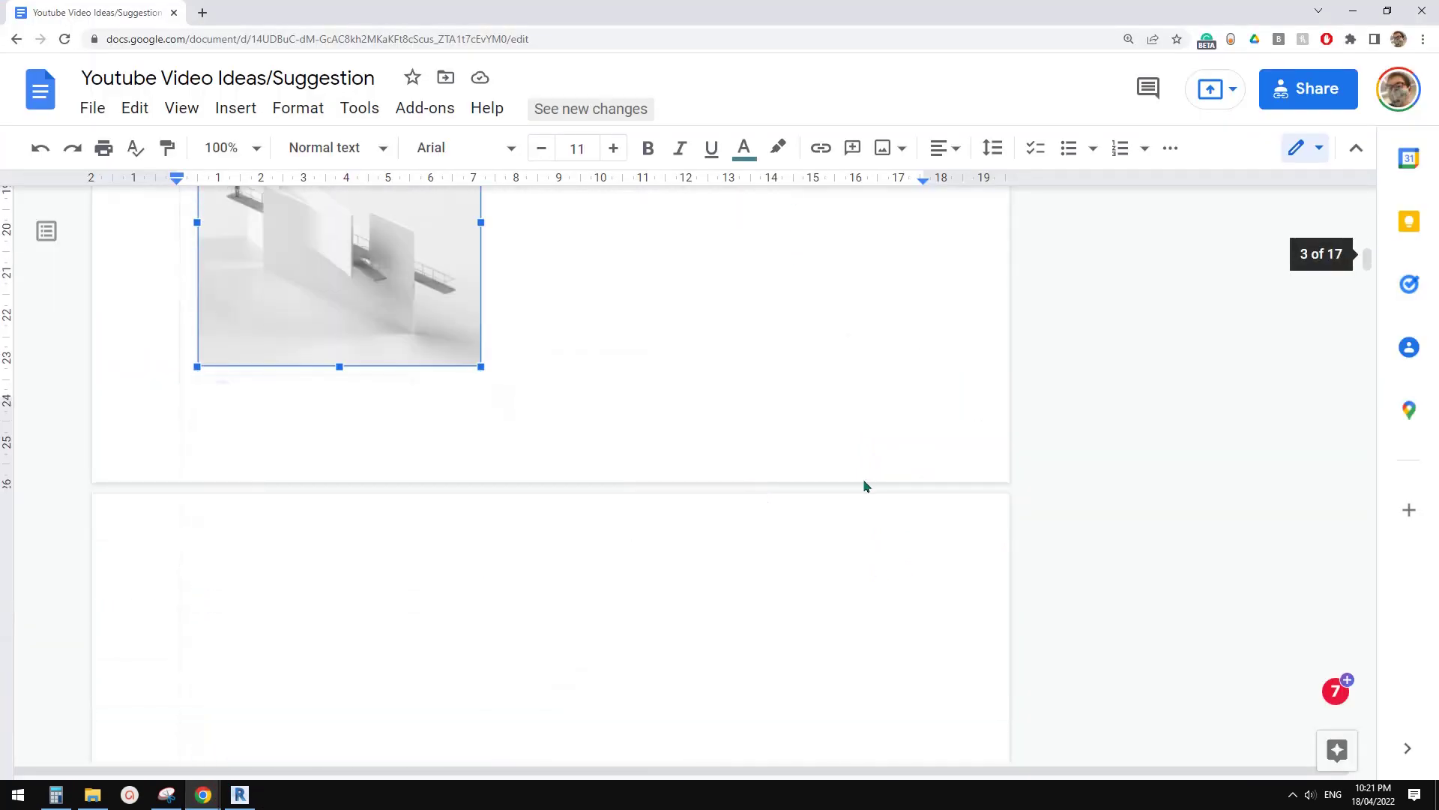
scroll(713, 503, down, 3)
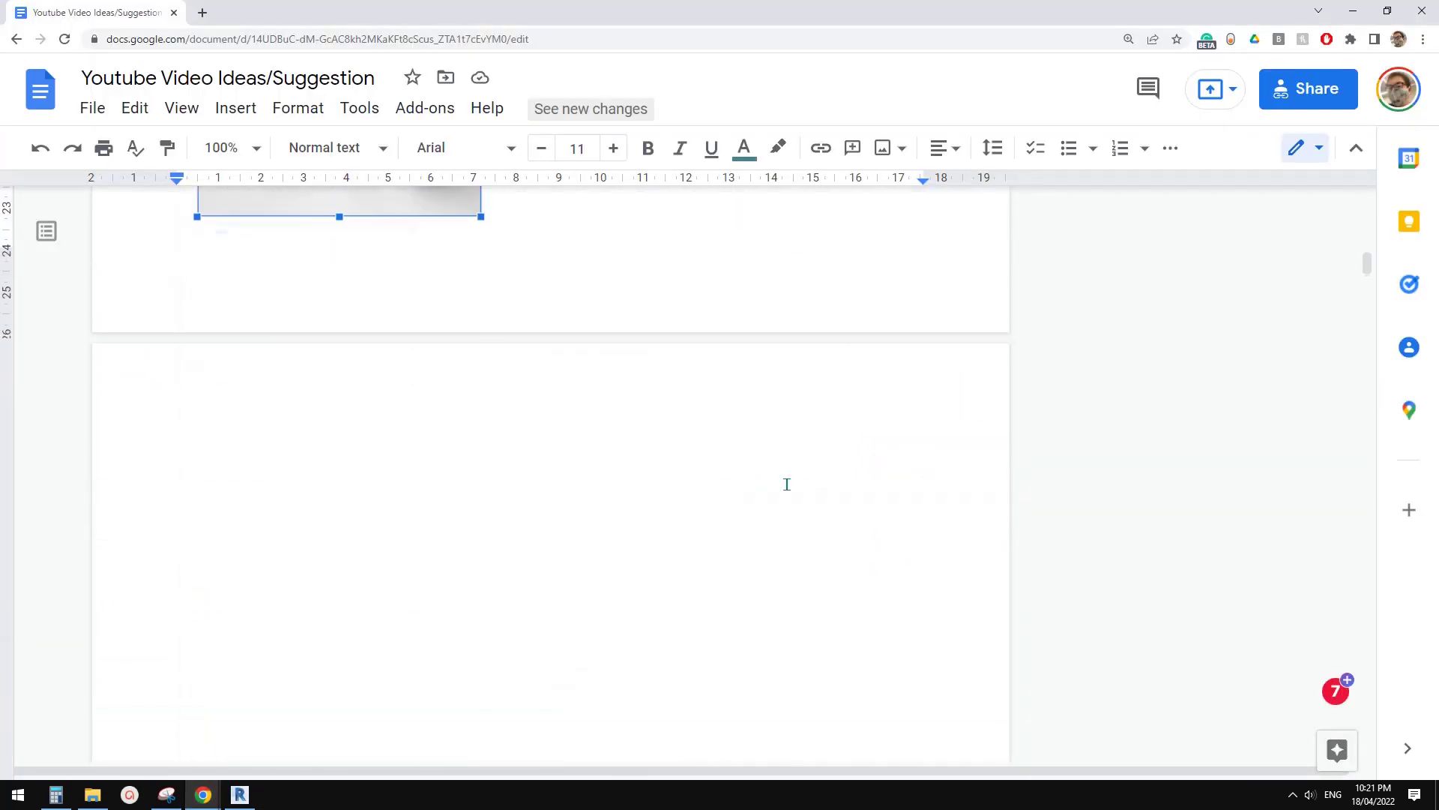
scroll(712, 533, down, 1)
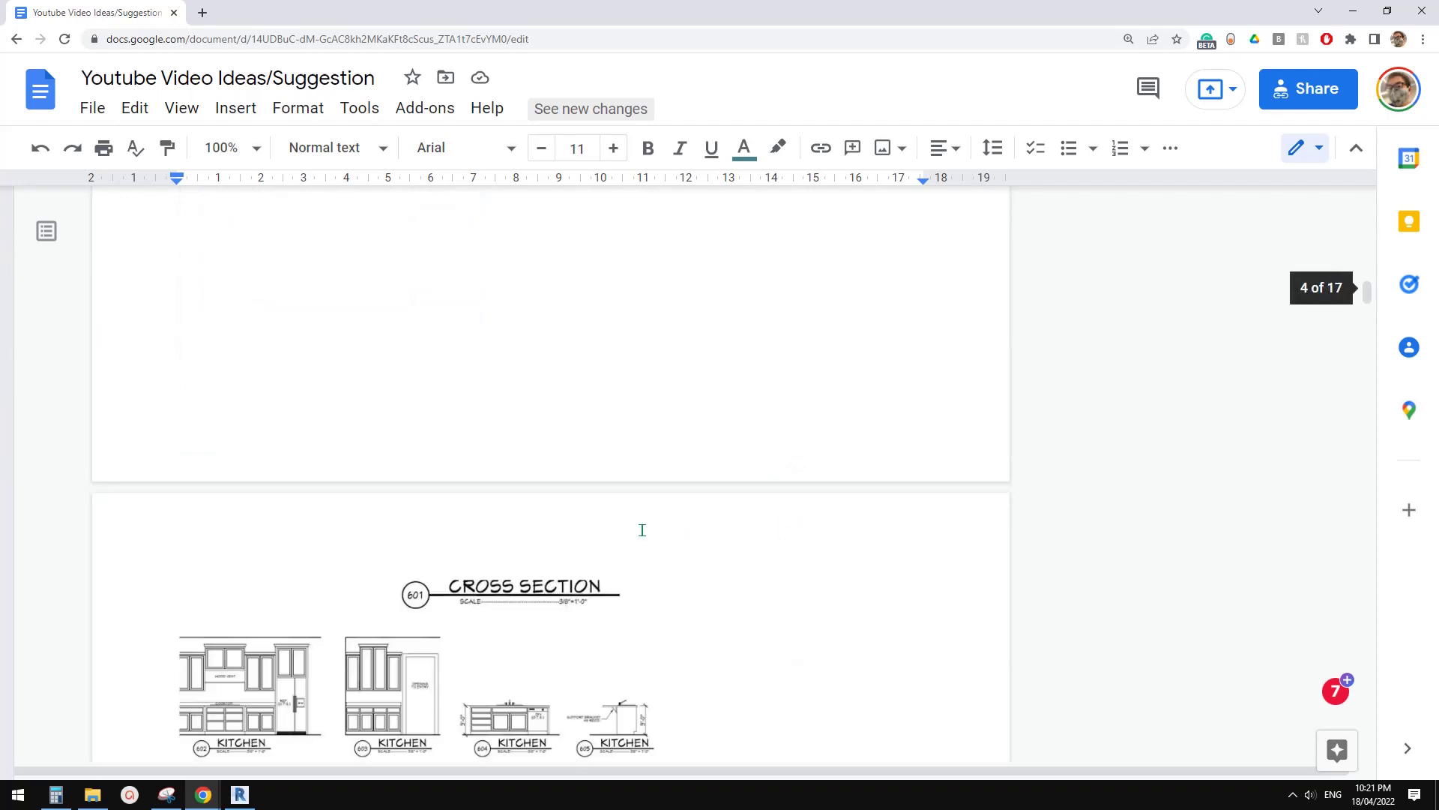
scroll(747, 560, down, 3)
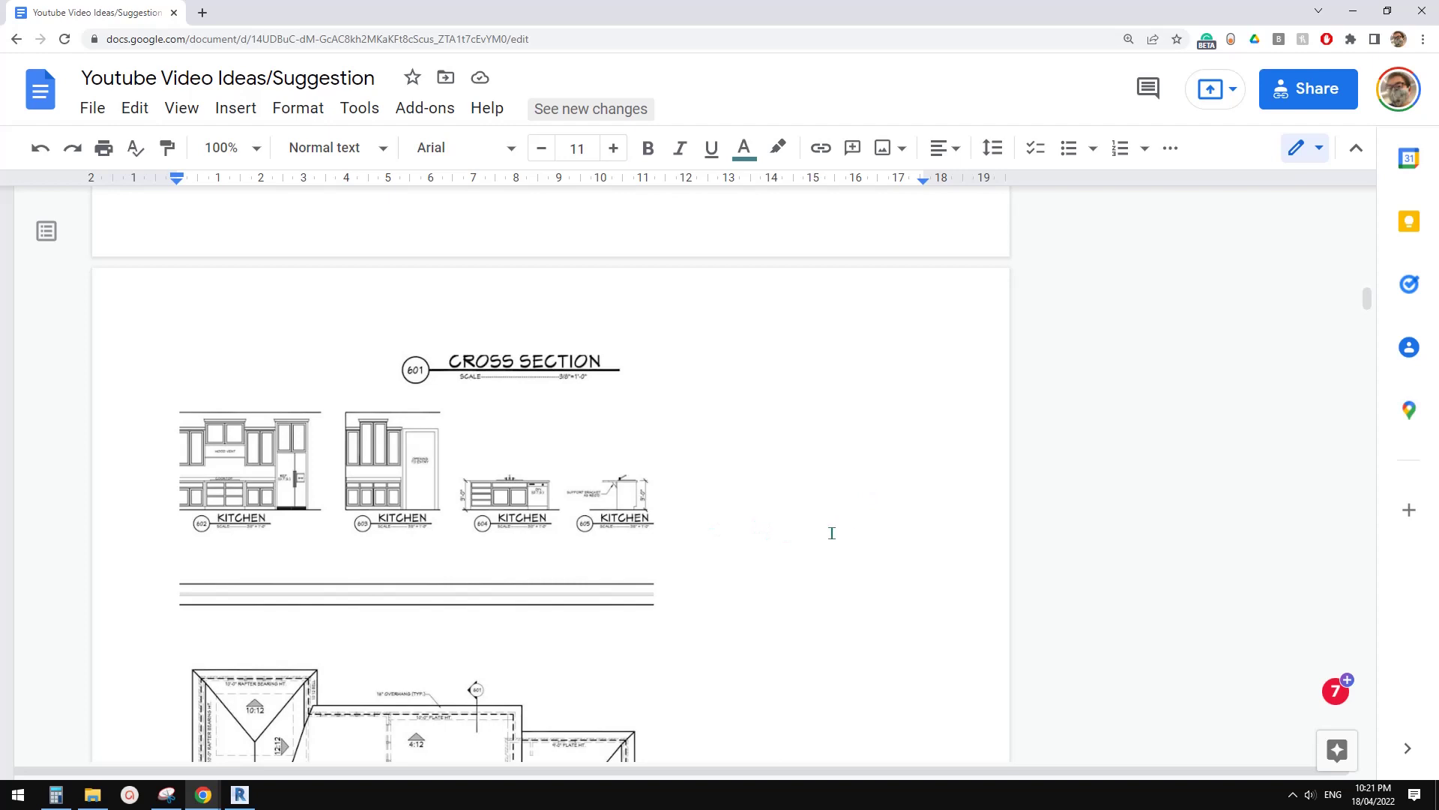
scroll(772, 540, down, 4)
scroll(479, 532, down, 2)
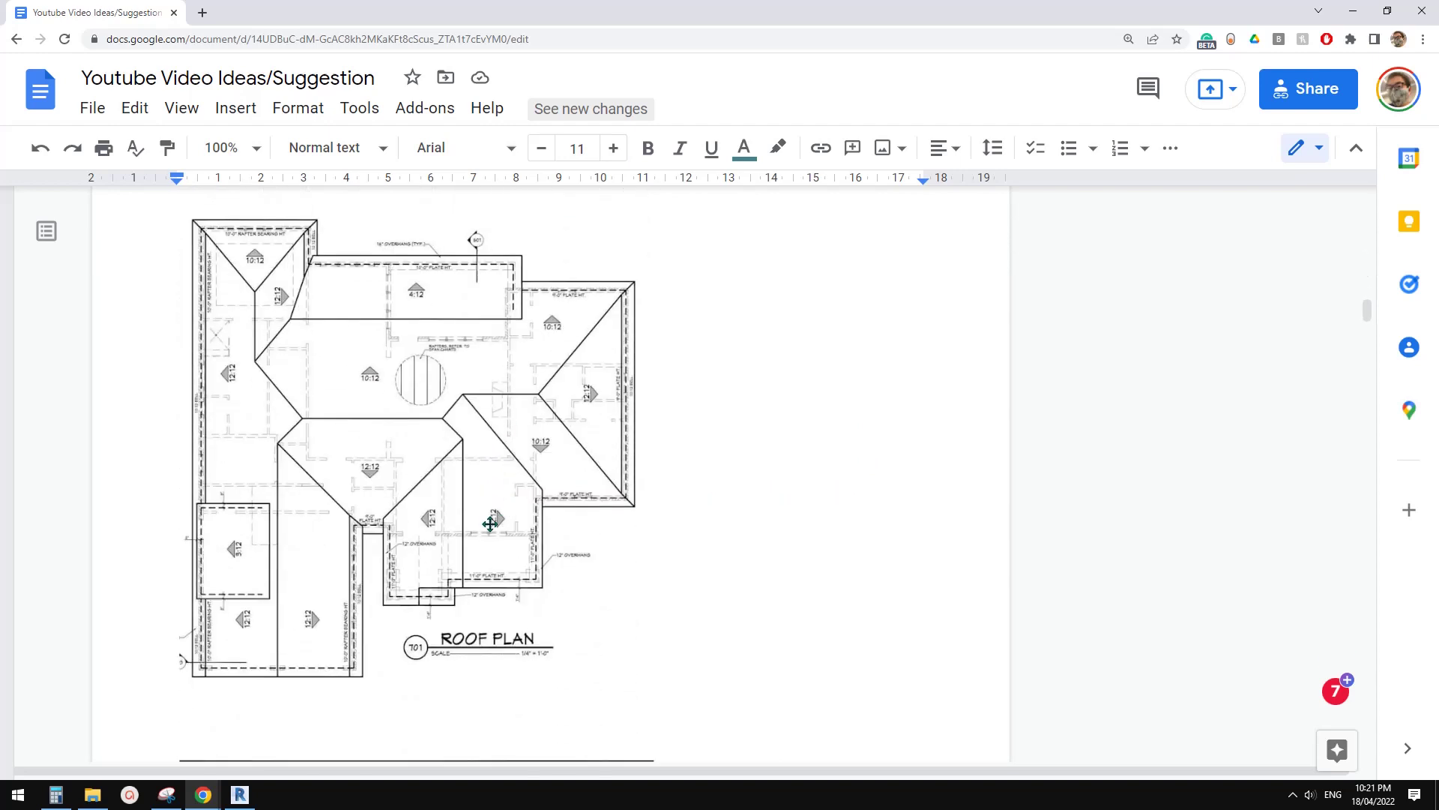
- Return to the form images in the document and examine the cylindrical tower, looped ramp and crossing wall panels
scroll(525, 493, up, 2)
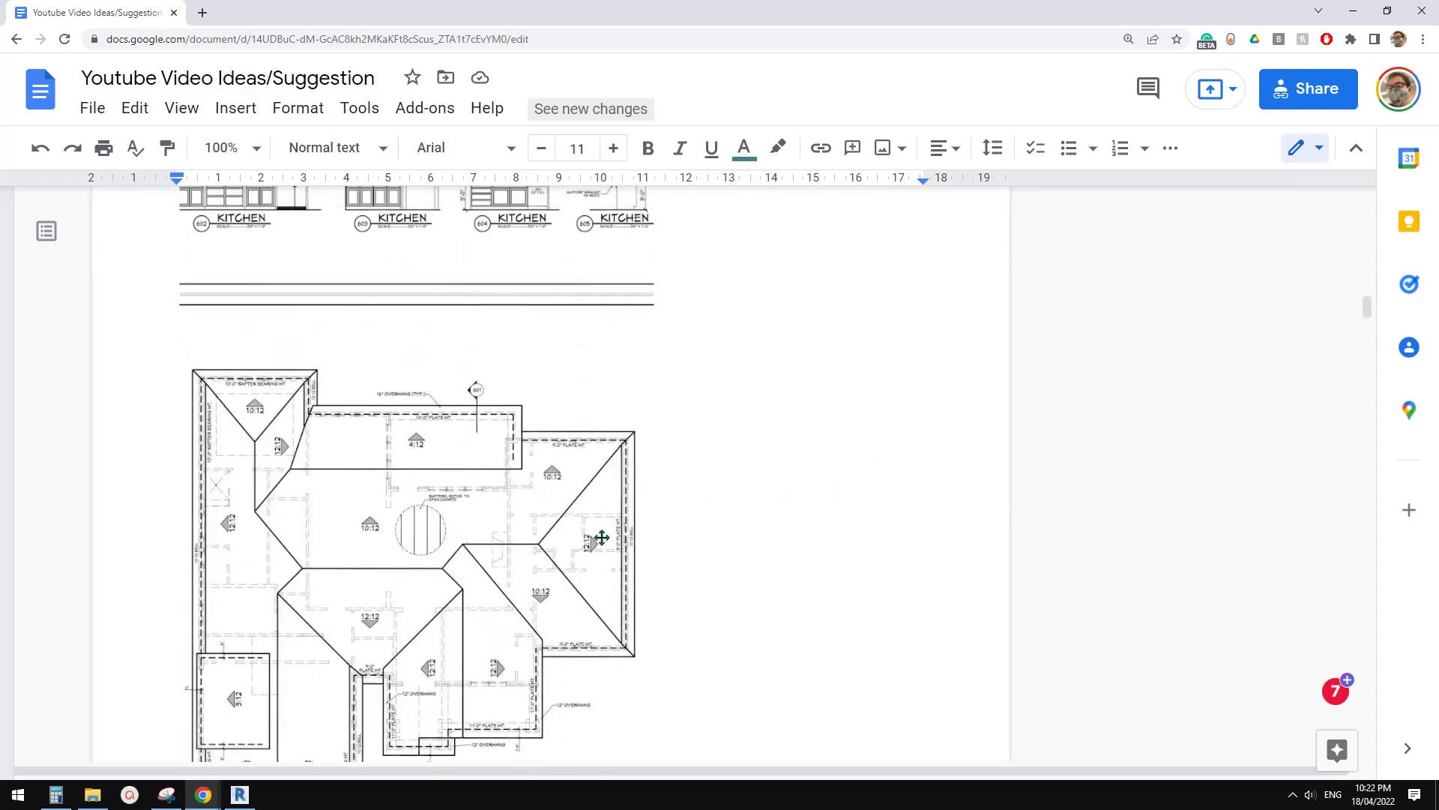
scroll(693, 503, up, 7)
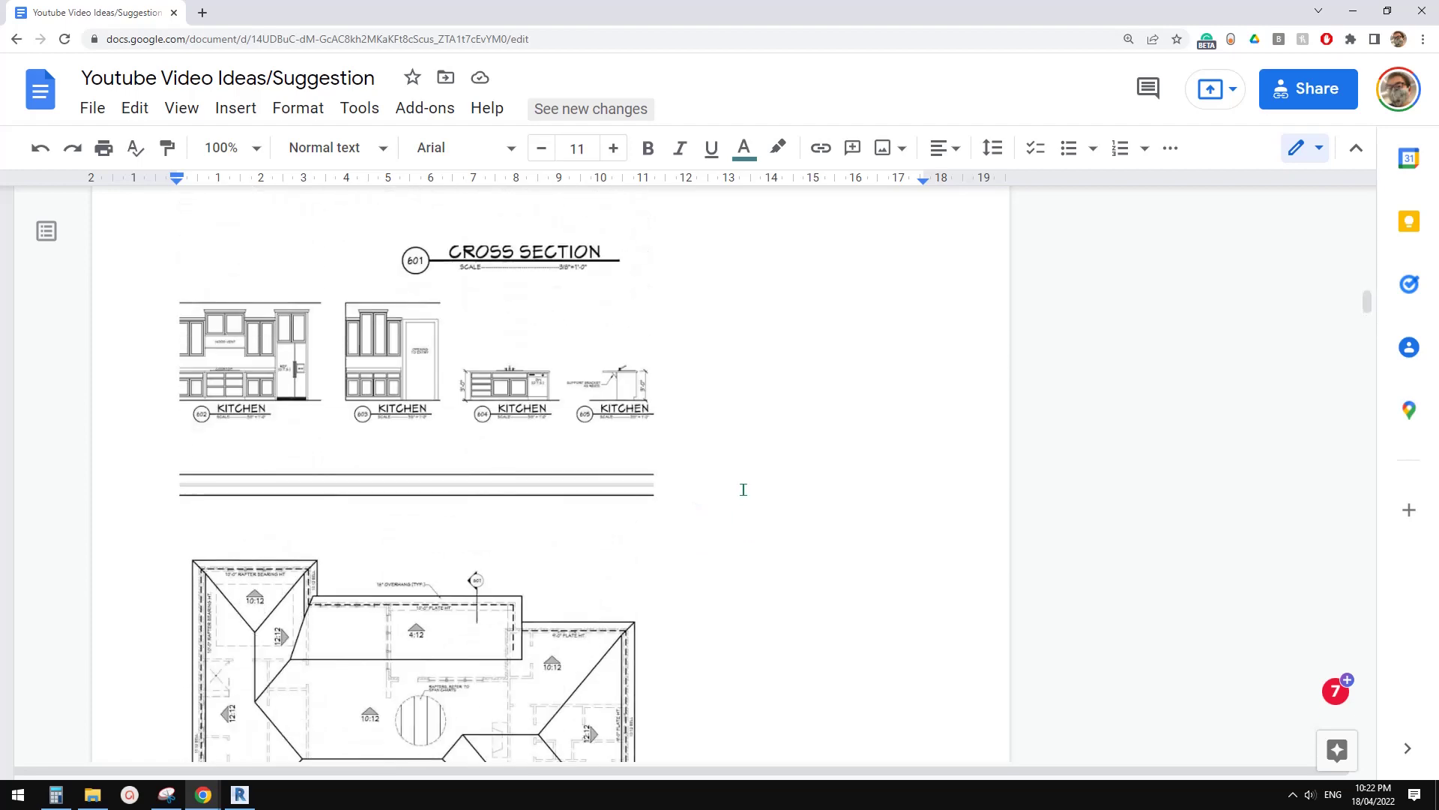
scroll(644, 531, up, 10)
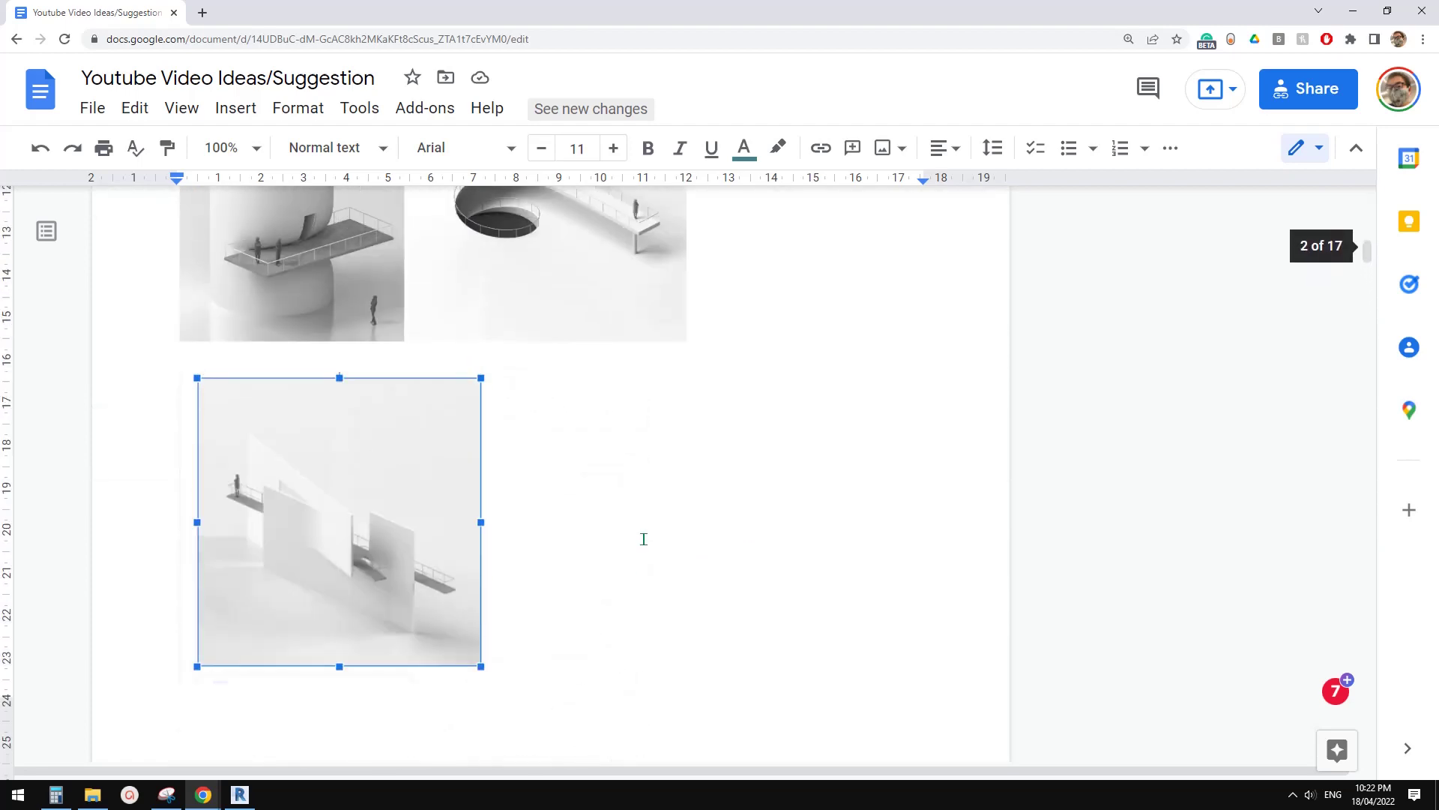
scroll(645, 542, down, 7)
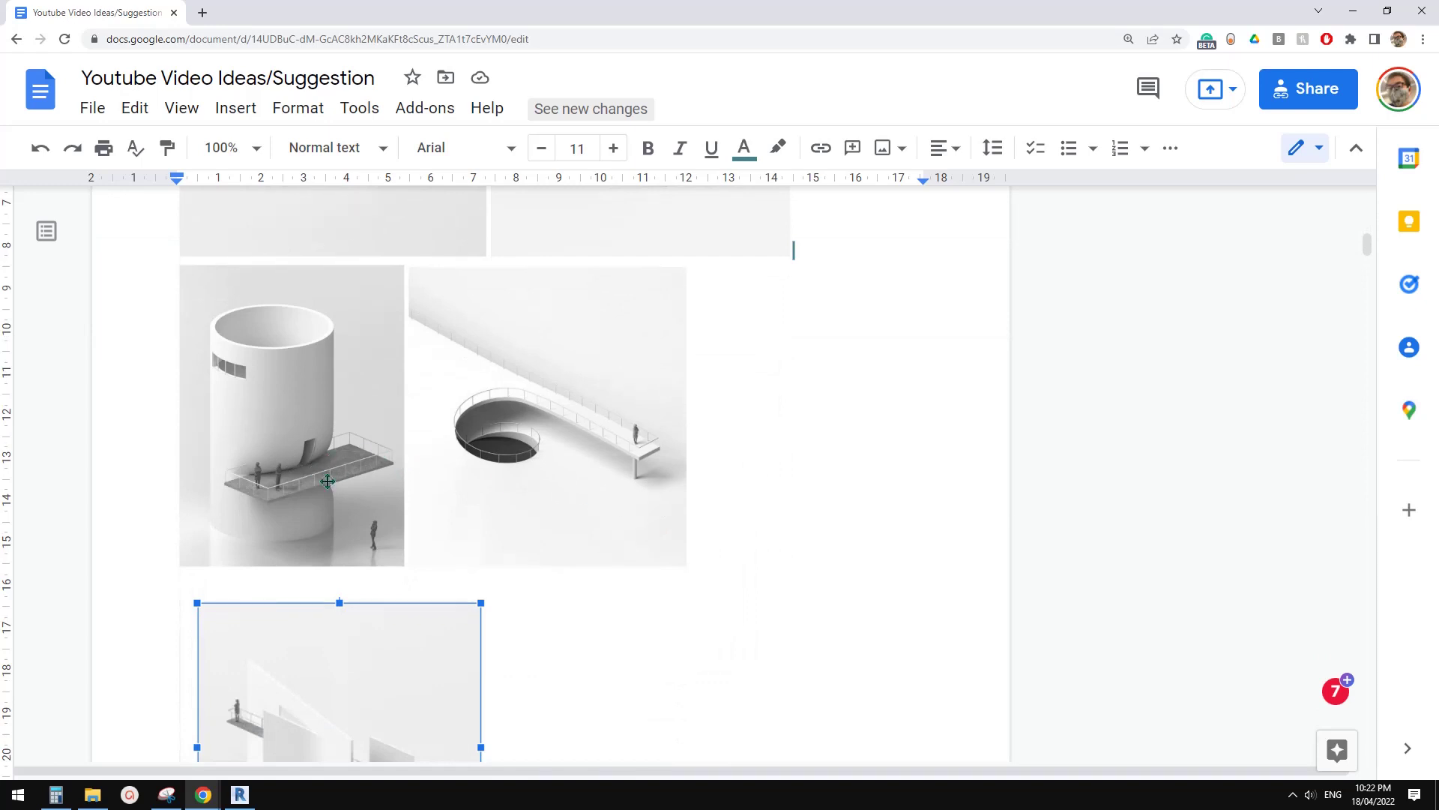
scroll(328, 481, down, 1)
scroll(570, 505, down, 2)
click(671, 540)
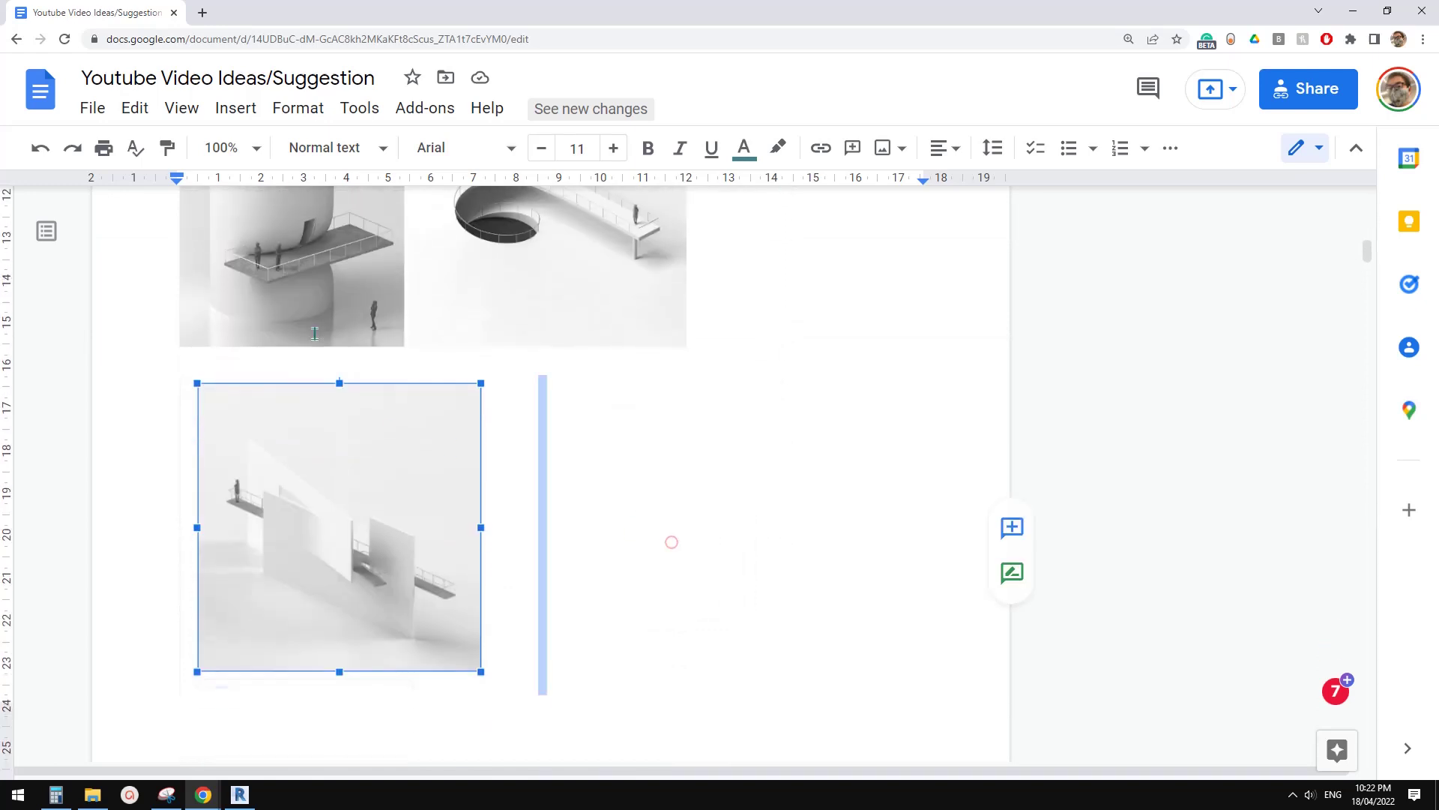
scroll(389, 421, up, 2)
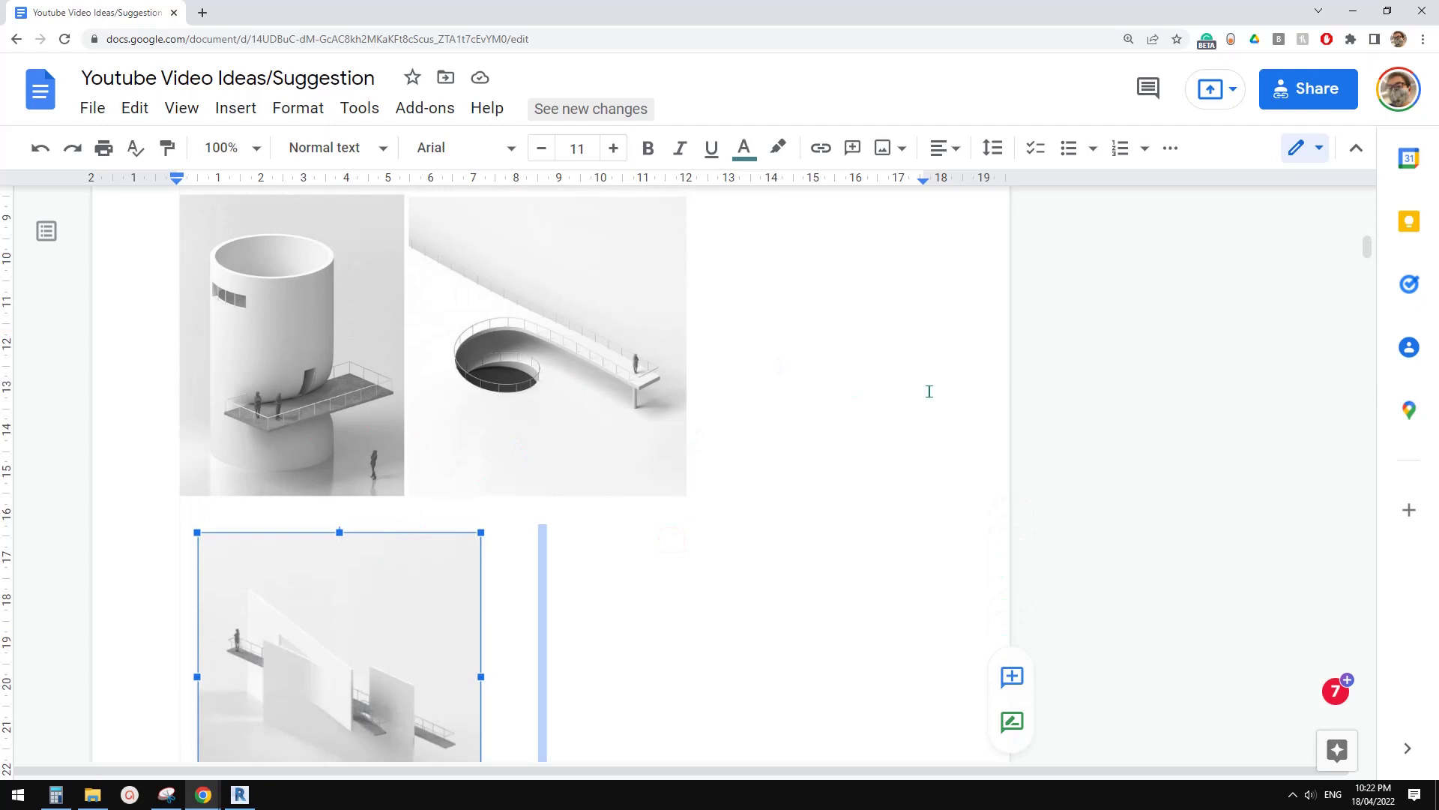